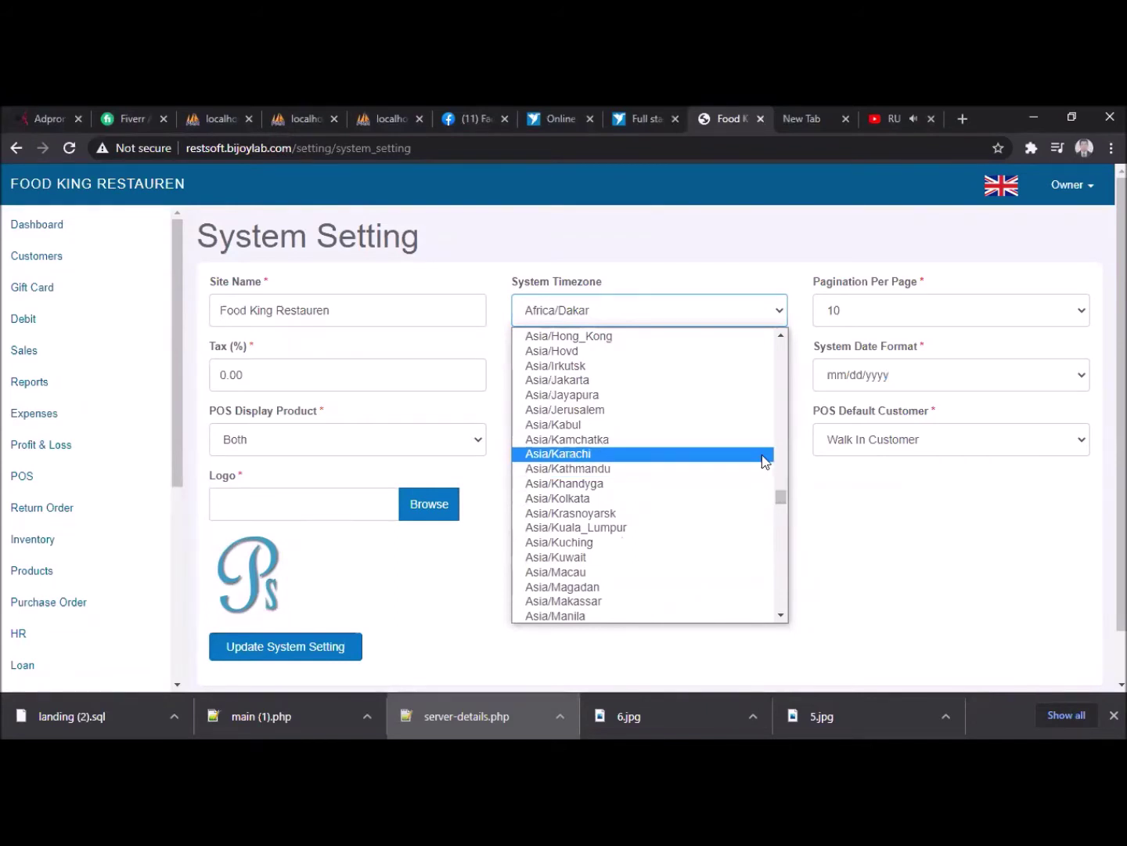
# - Change the system timezone from Africa/Dakar to Asia/Dhaka
pyautogui.press('Down')
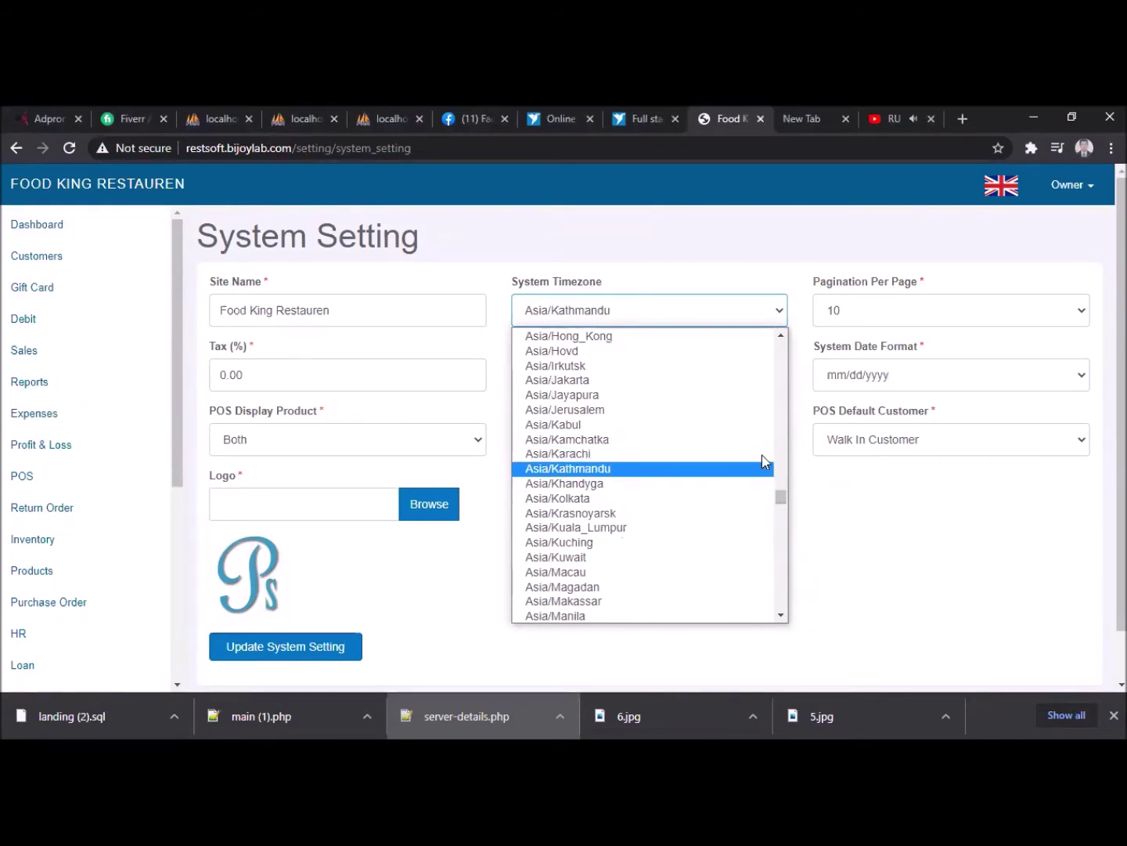
pyautogui.moveTo(779, 494)
pyautogui.mouseDown()
pyautogui.moveTo(779, 462)
pyautogui.moveTo(789, 520)
pyautogui.moveTo(783, 354)
pyautogui.moveTo(798, 506)
pyautogui.moveTo(788, 455)
pyautogui.moveTo(797, 487)
pyautogui.mouseUp()
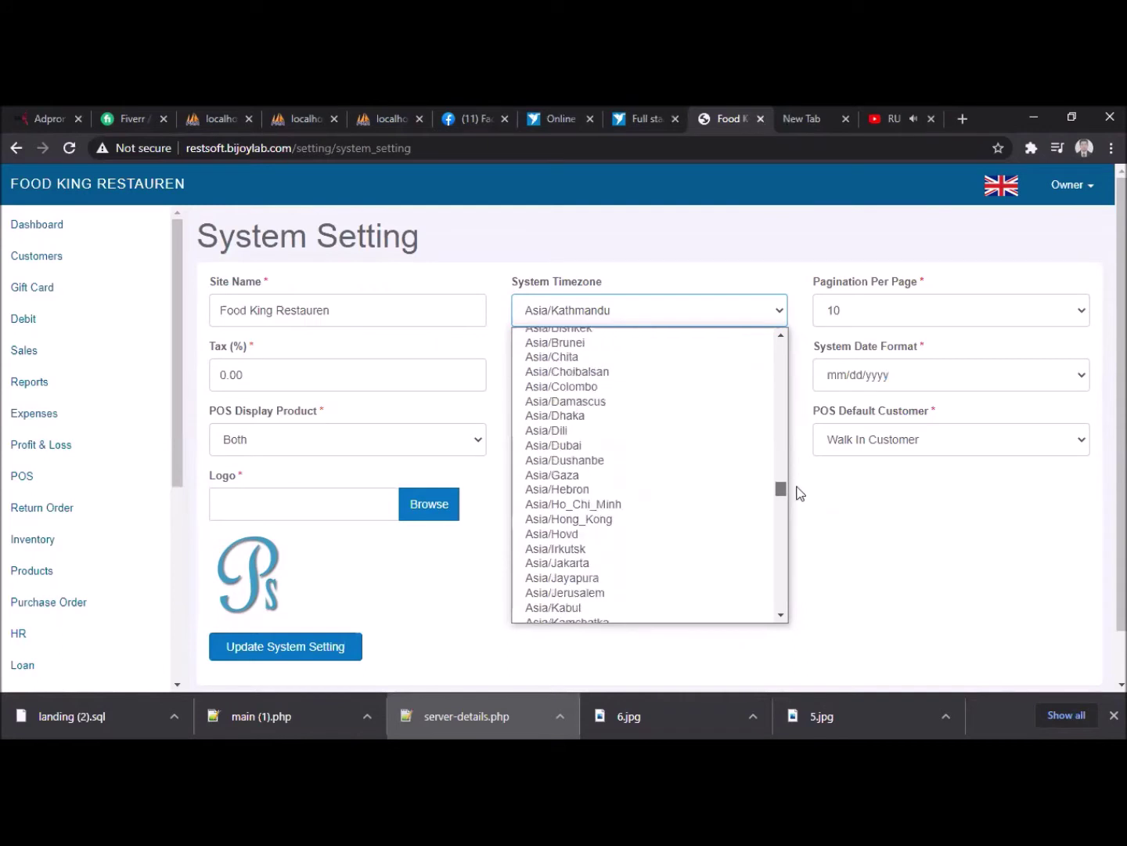
pyautogui.click(580, 418)
# - Keep 10 per page, BDT, mm/dd/yyyy, name-and-photo products, keyboard Yes, Walk In Customer, and save
pyautogui.click(898, 313)
pyautogui.click(899, 314)
pyautogui.click(622, 385)
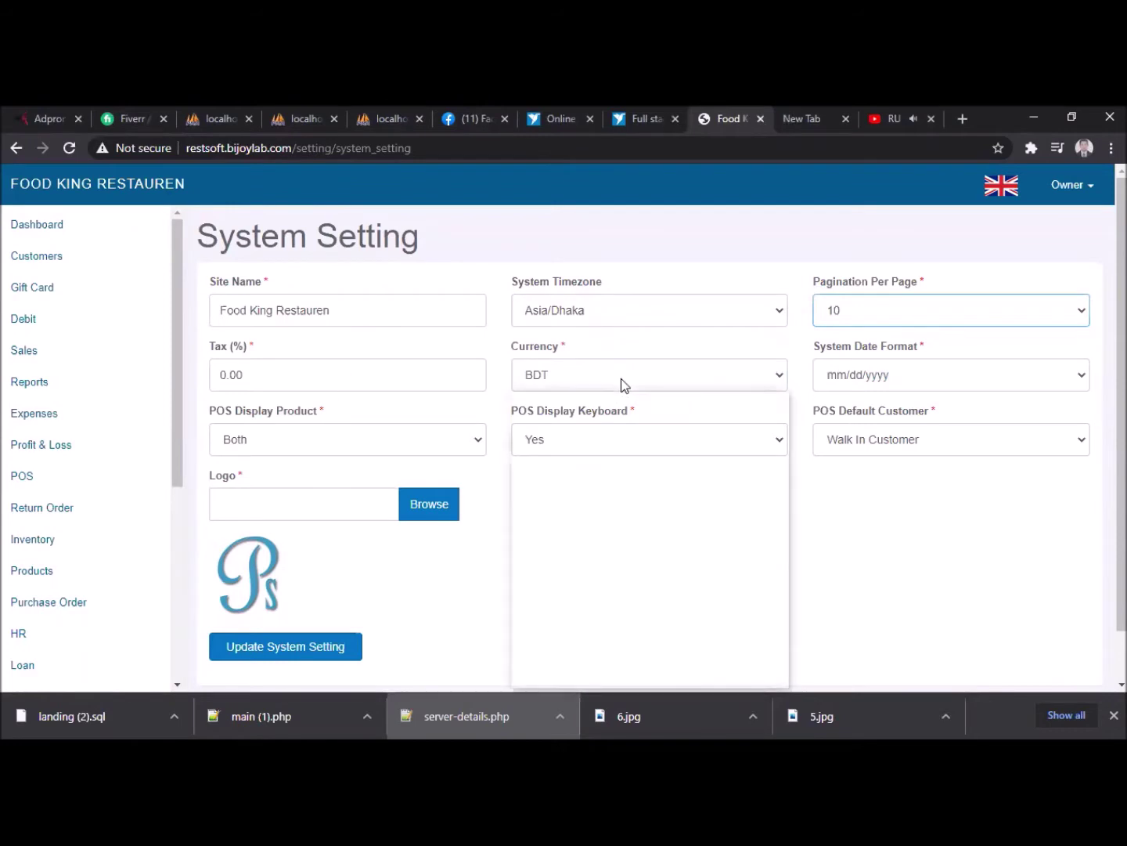
pyautogui.click(856, 384)
pyautogui.click(900, 382)
pyautogui.click(900, 382)
pyautogui.click(329, 441)
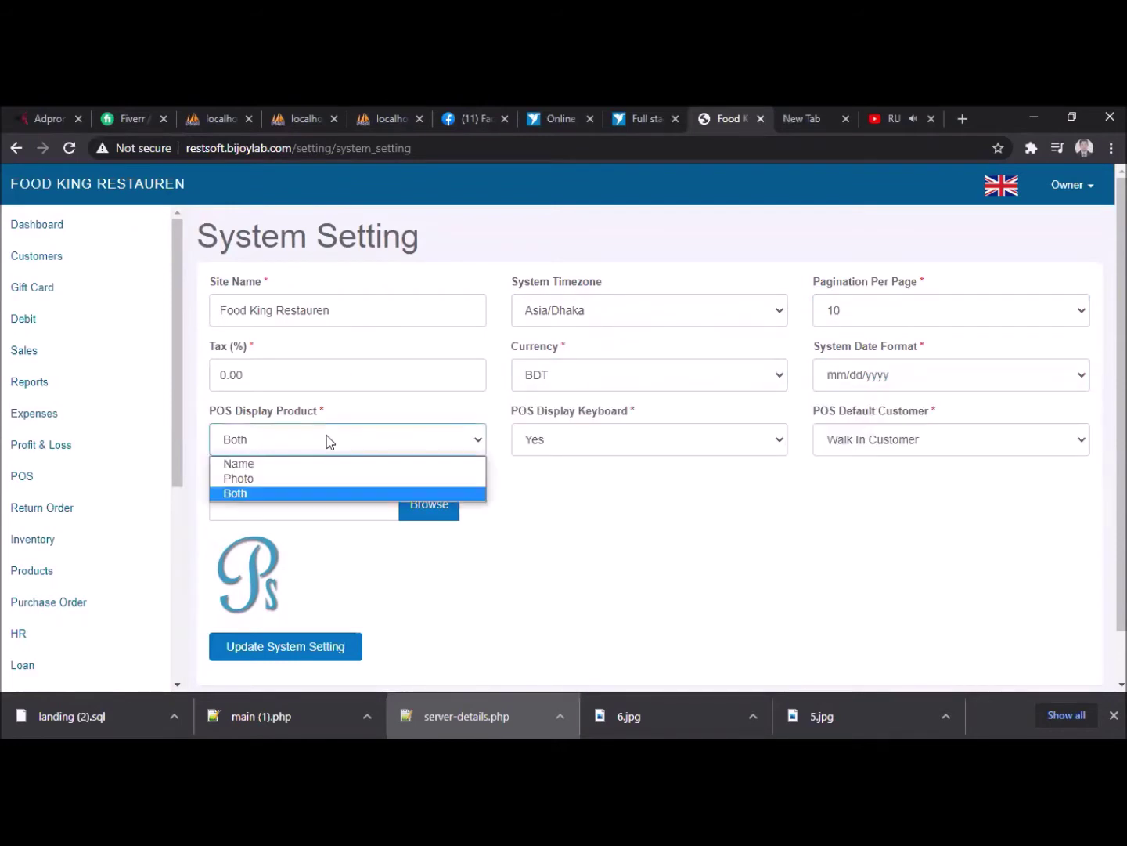
pyautogui.click(328, 440)
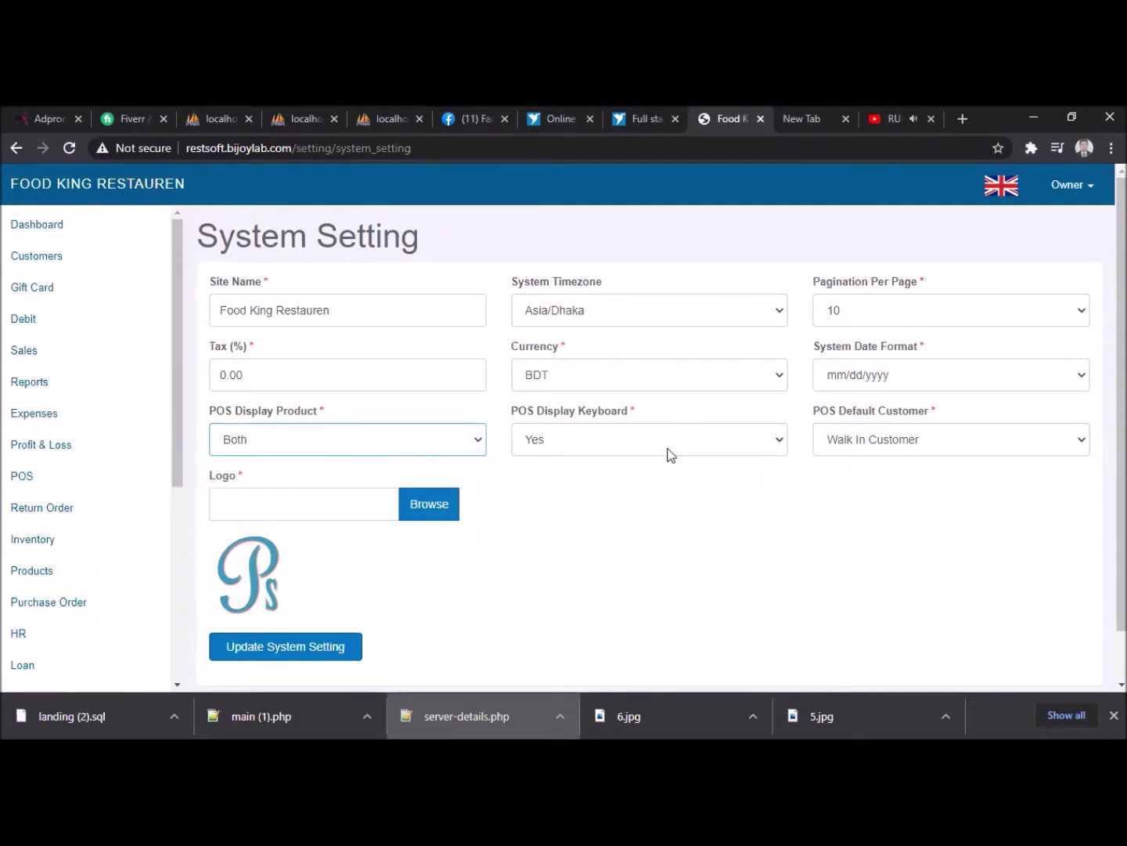
pyautogui.click(721, 439)
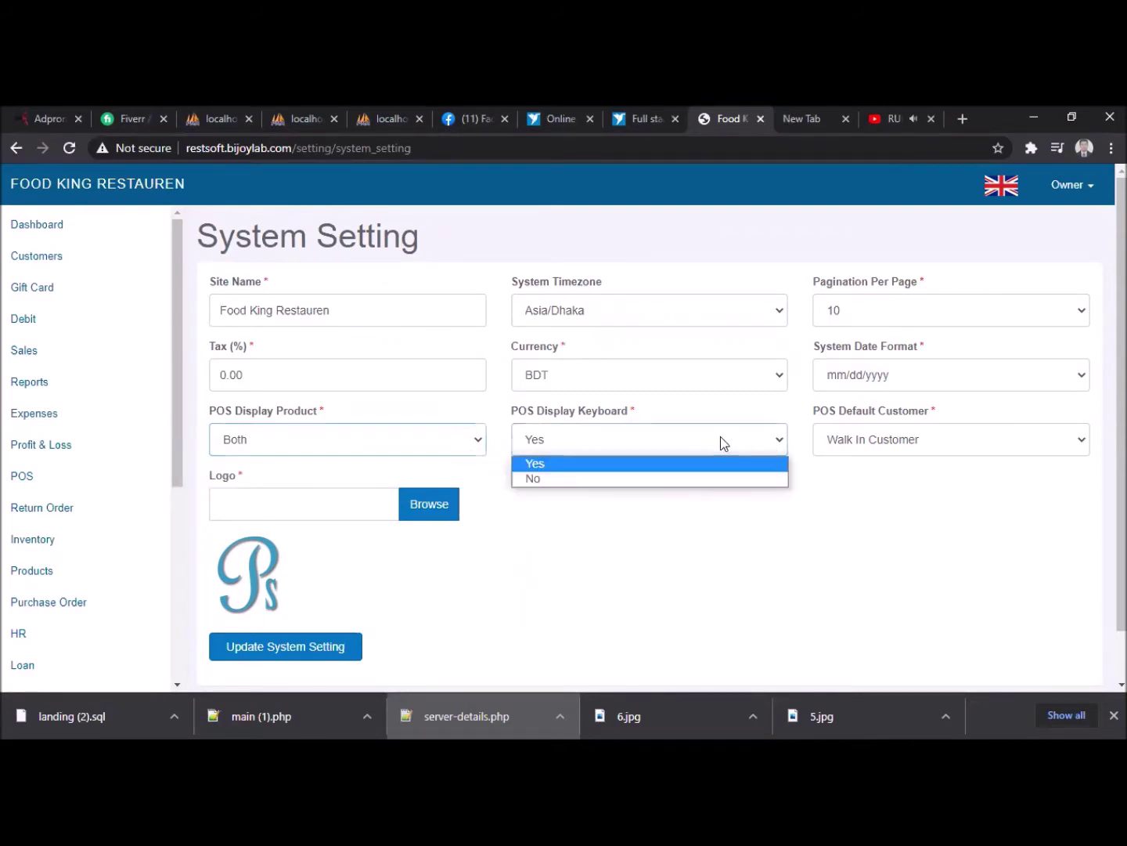
pyautogui.click(701, 467)
pyautogui.click(988, 442)
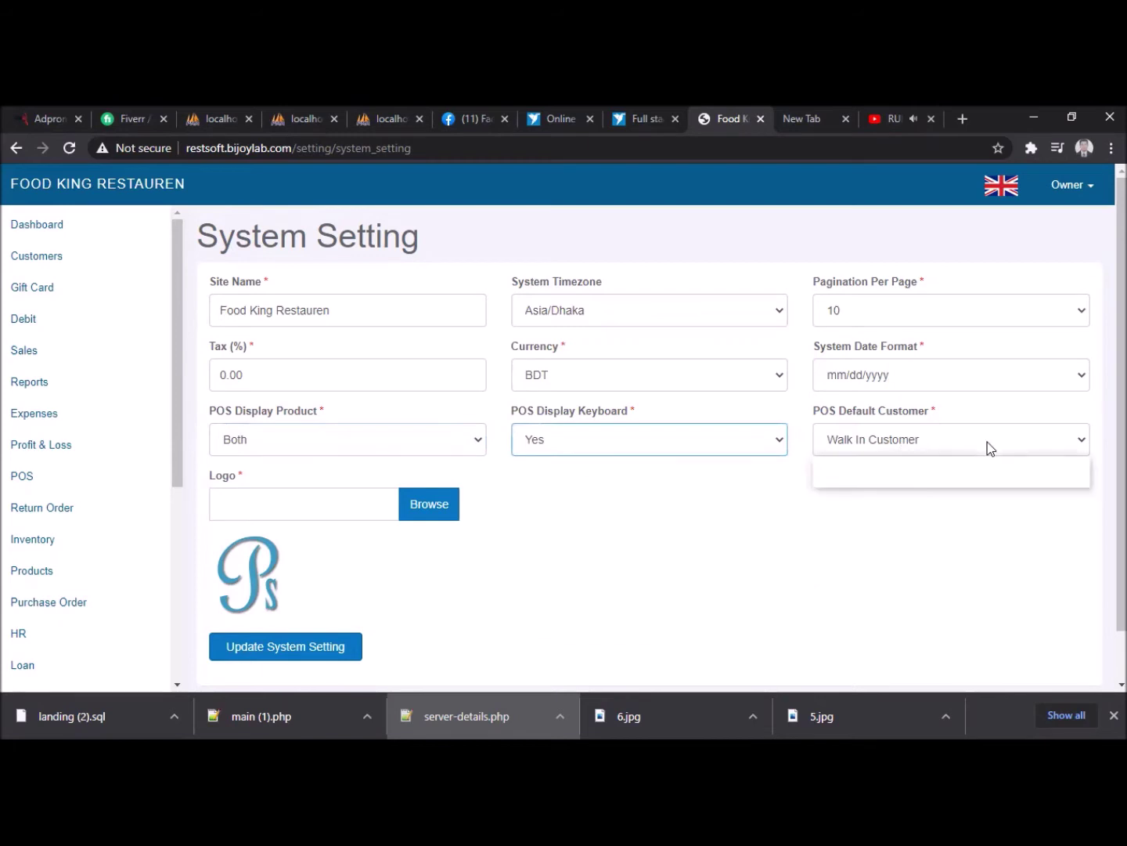
pyautogui.click(988, 441)
pyautogui.click(259, 498)
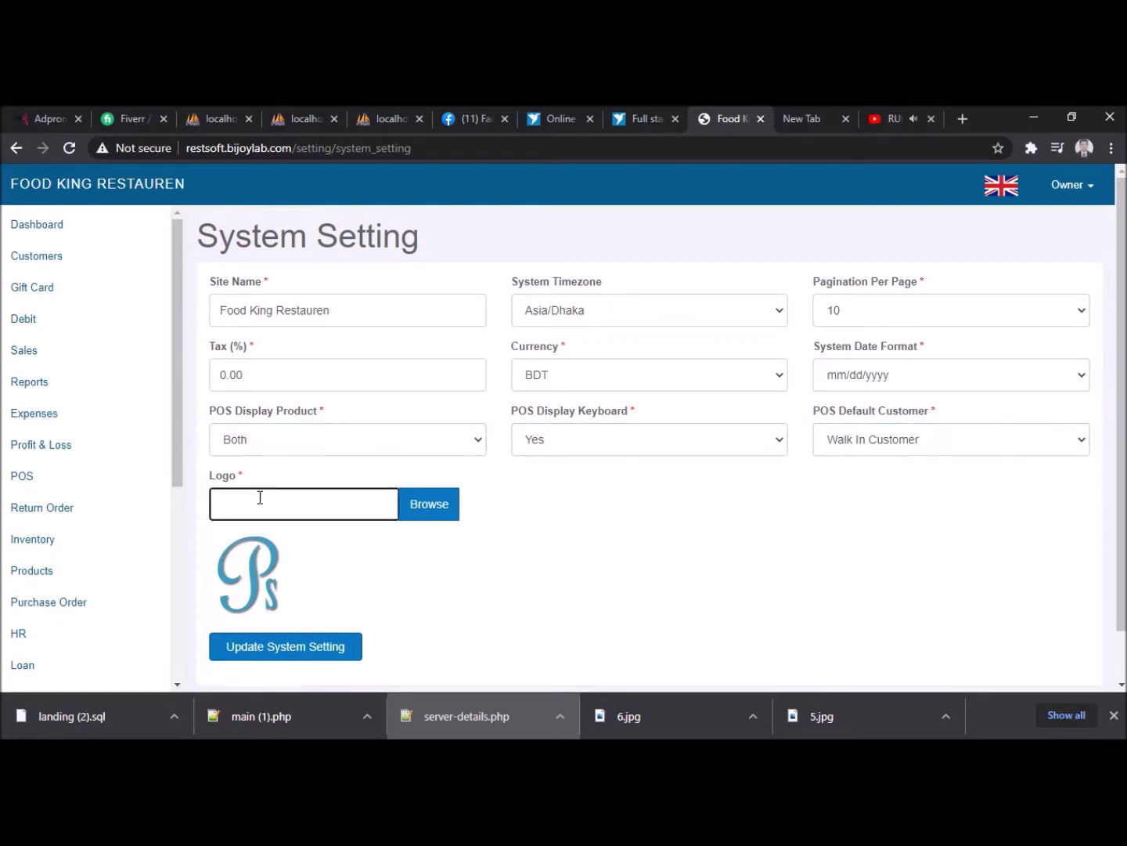
pyautogui.click(322, 654)
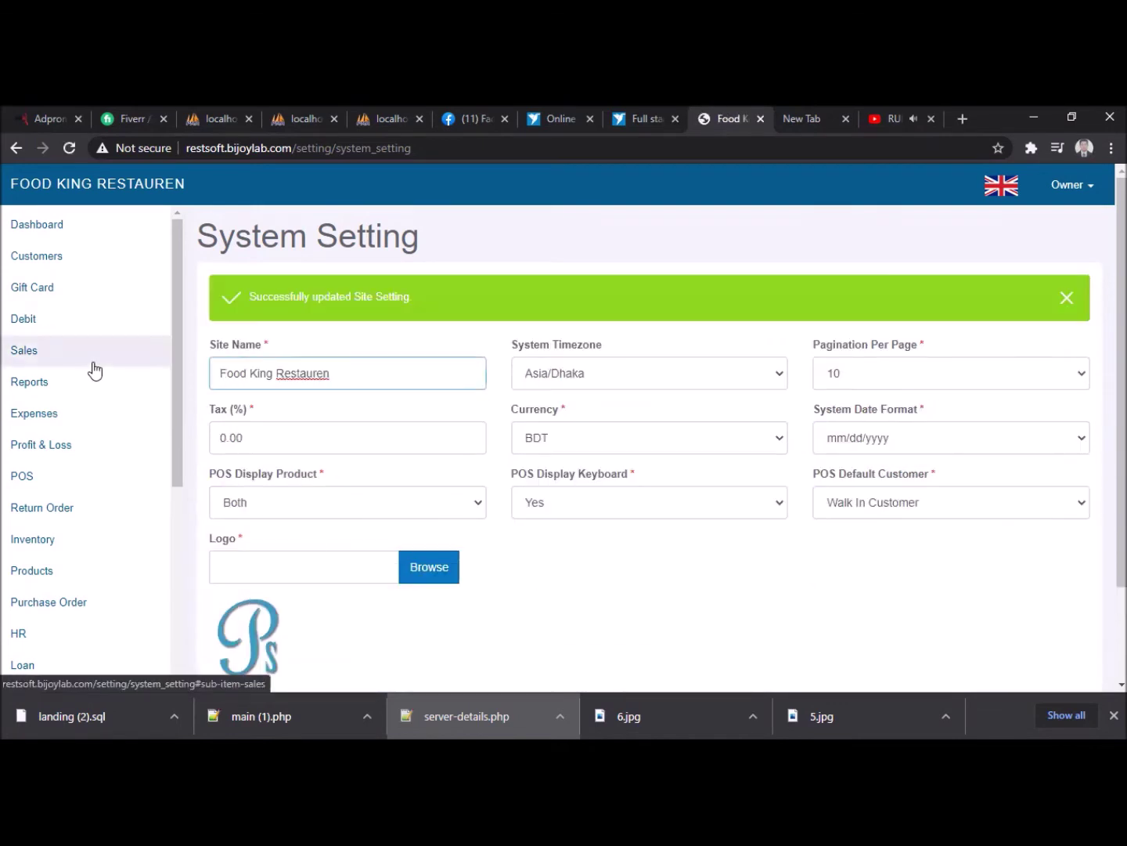
# - Go to the Setting > Outlets list and start a new outlet with Add New Outlet
pyautogui.scroll(-3, 109, 403)
pyautogui.scroll(3, 108, 408)
pyautogui.scroll(-3, 87, 481)
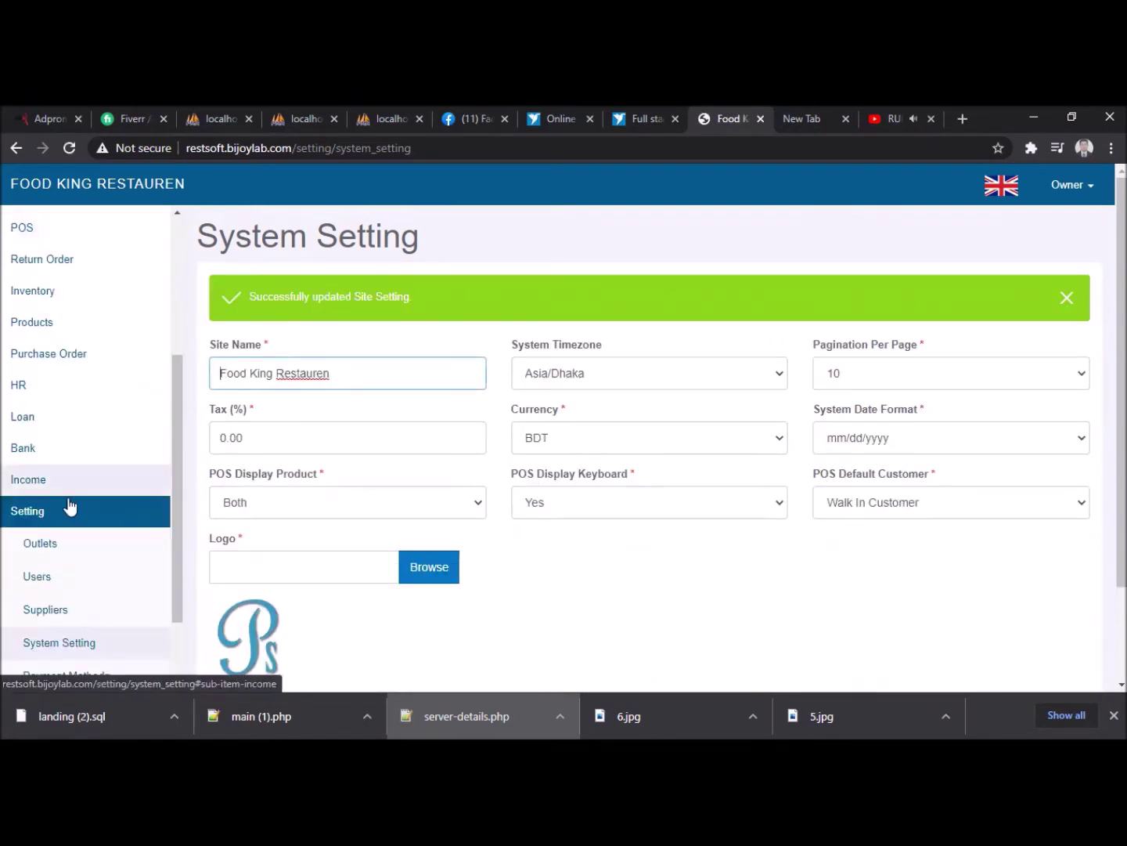
pyautogui.click(44, 542)
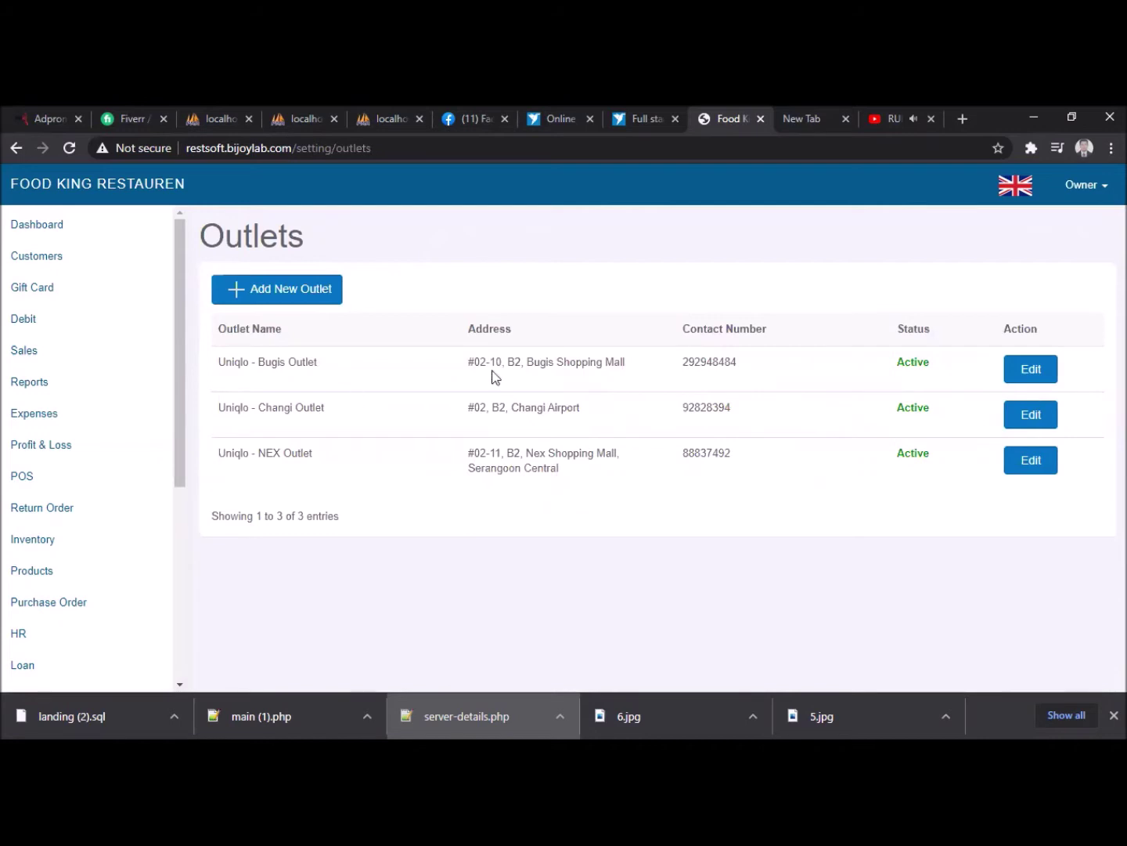
pyautogui.click(278, 292)
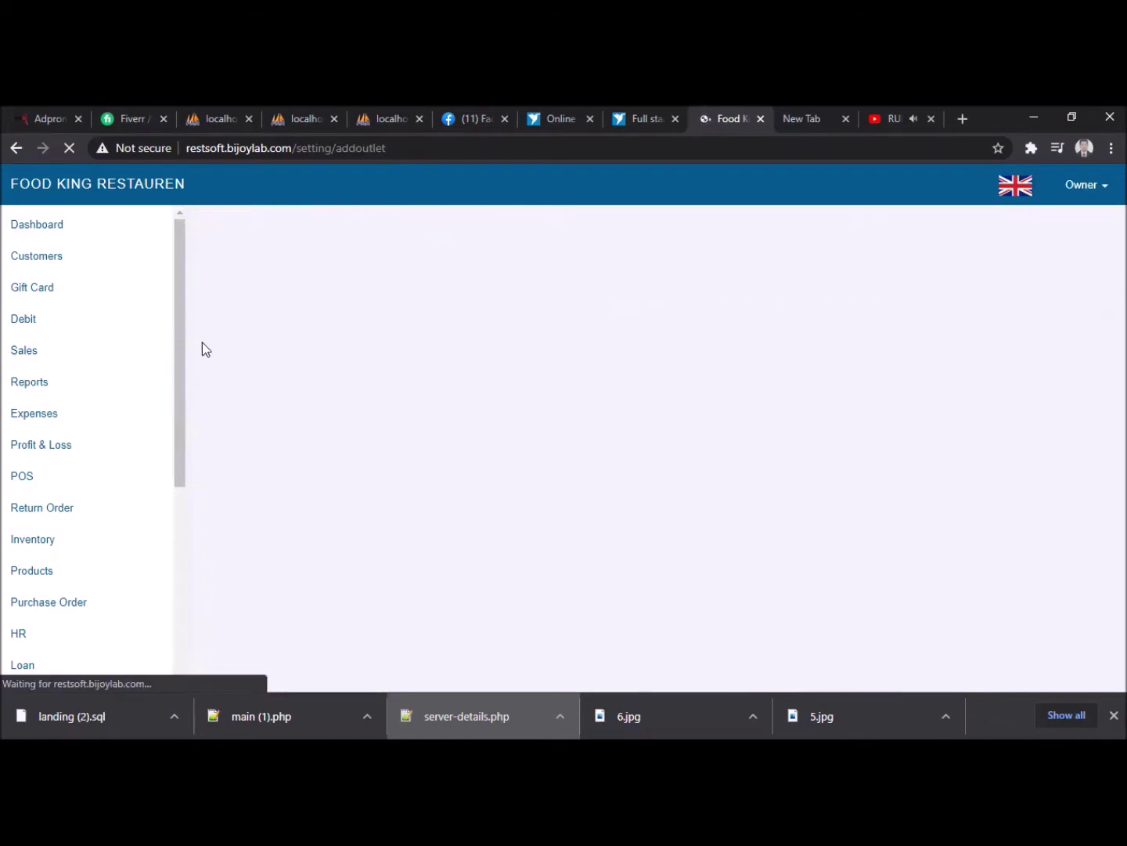
pyautogui.moveTo(182, 300); pyautogui.dragTo(188, 504)
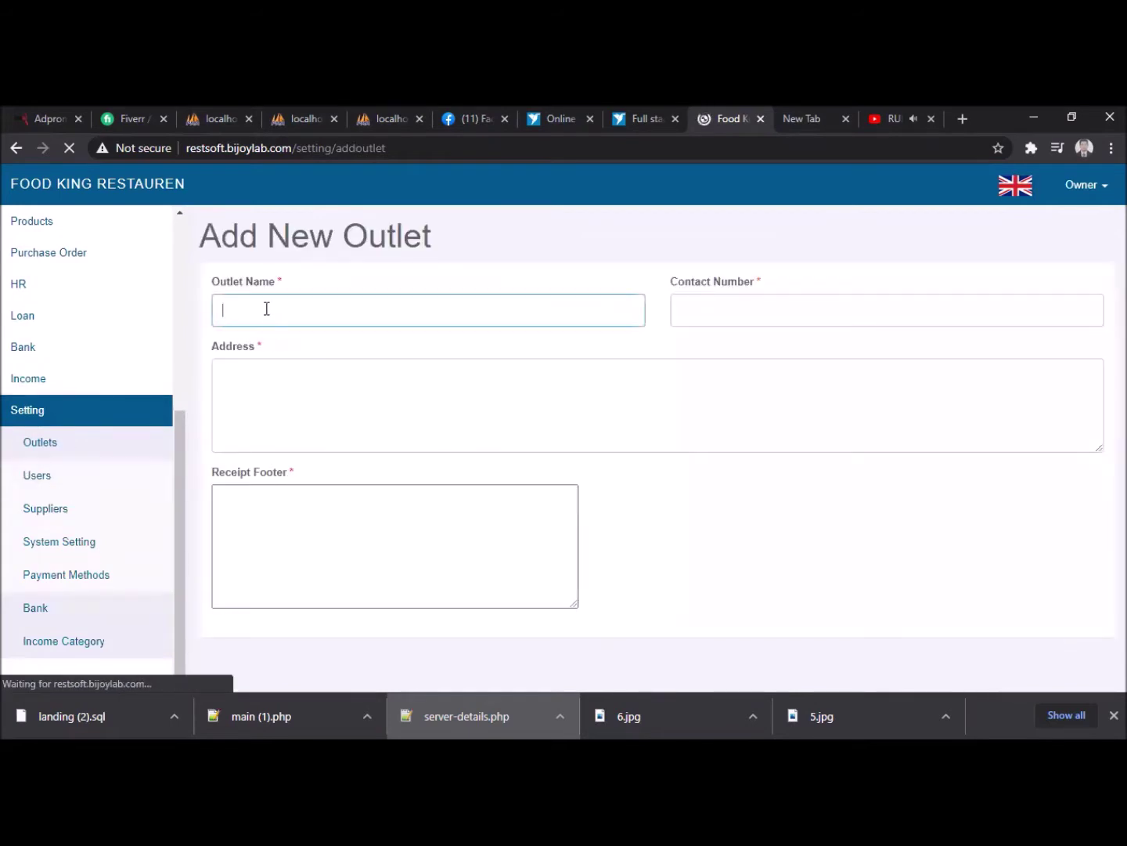
# - Name the outlet 'Valuka Outlet' and enter its contact phone number
pyautogui.write('M')
pyautogui.press('BackSpace')
pyautogui.write('Valuka Outlet')
pyautogui.click(683, 308)
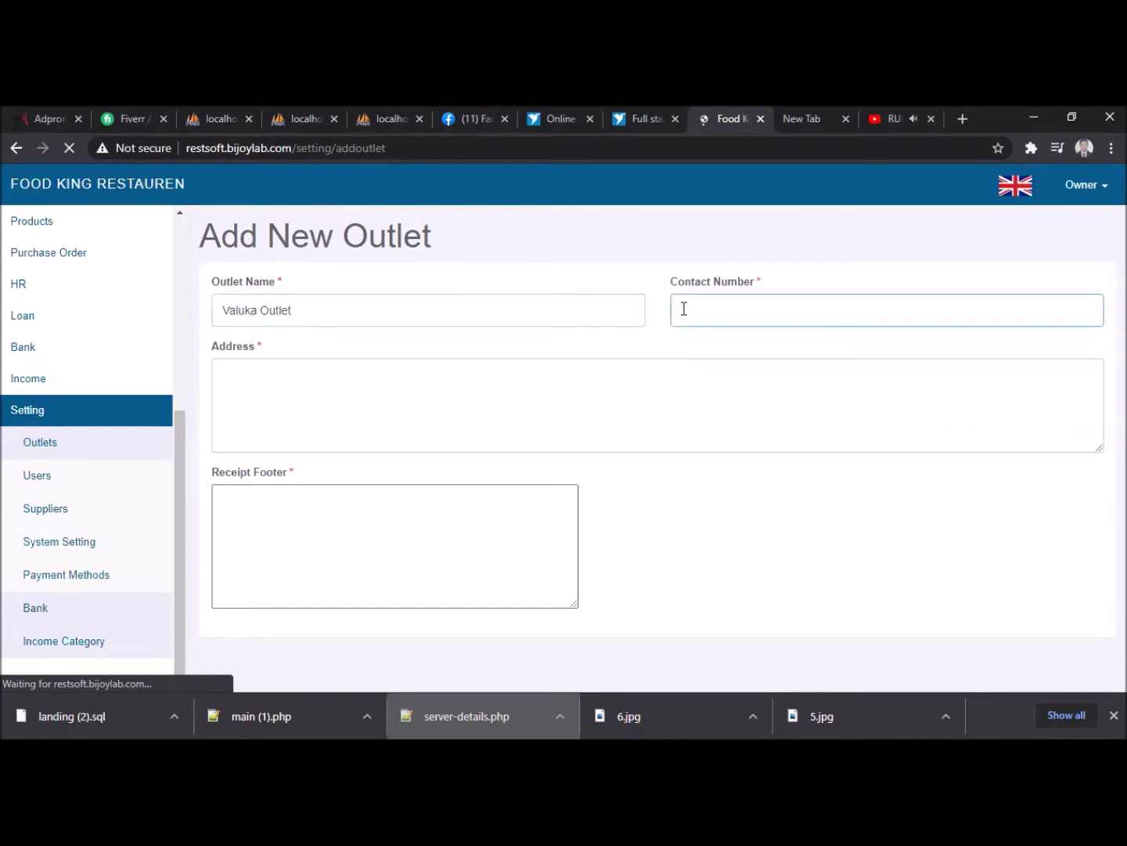
# - Enter the outlet address 'Valuka, MSing'
pyautogui.click(567, 374)
pyautogui.write('MSing')
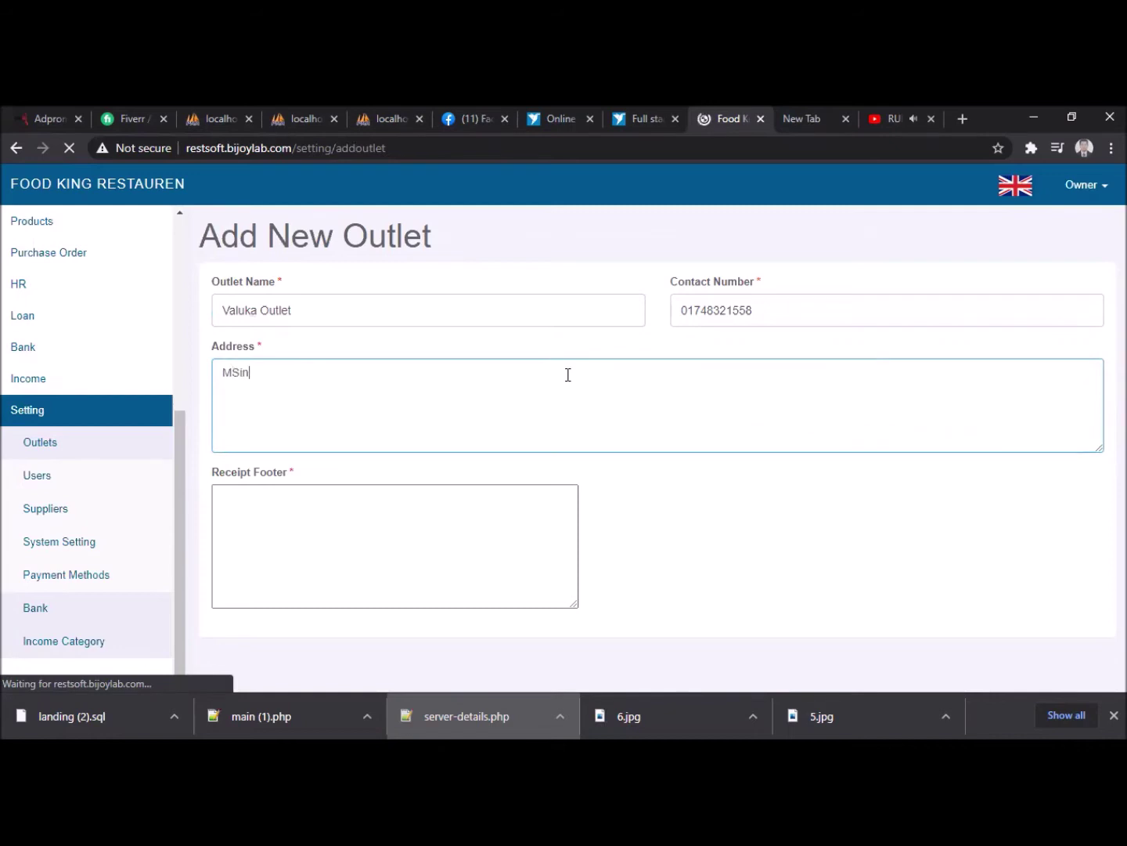
pyautogui.press('BackSpace')
pyautogui.press('BackSpace')
pyautogui.press('BackSpace')
pyautogui.press('BackSpace')
pyautogui.press('BackSpace')
pyautogui.write('Valuk')
pyautogui.write(', Ms')
pyautogui.press('BackSpace')
pyautogui.write('Sing')
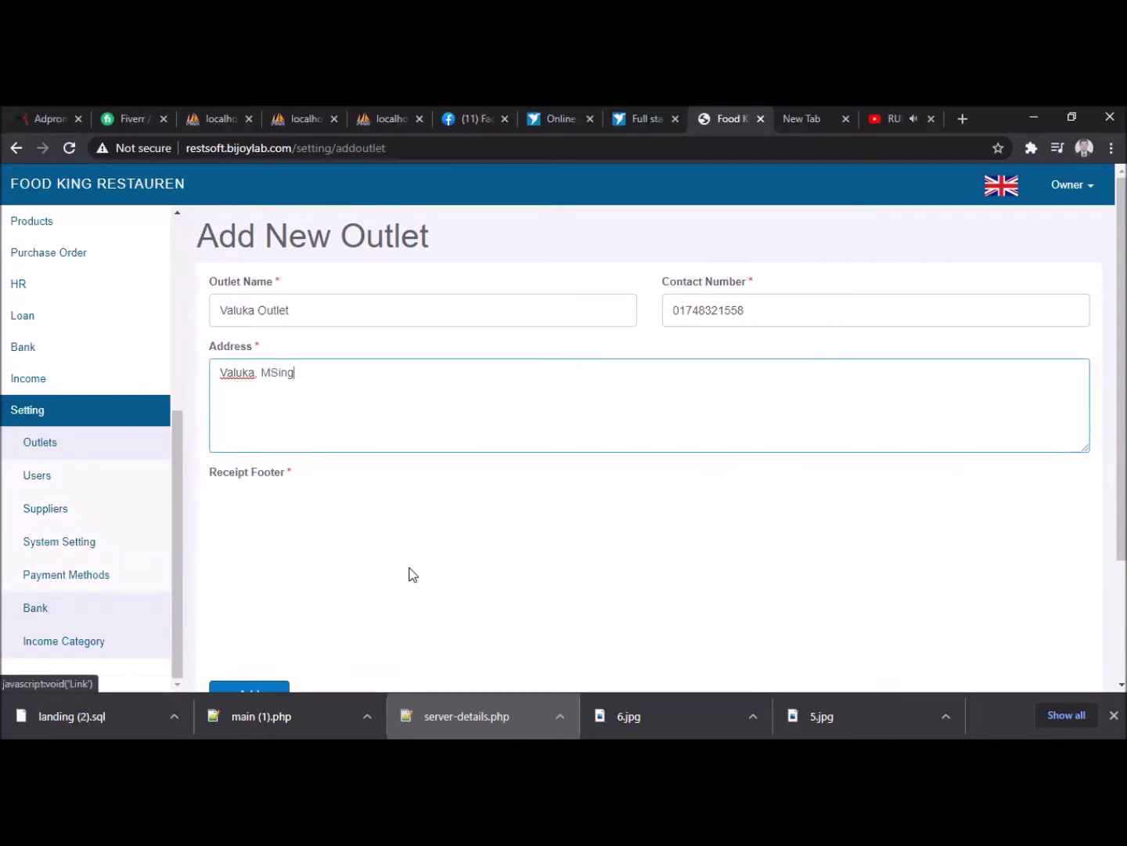
# - Dismiss the stray Link dialog, set the receipt footer to 'Thank you very much', and add the outlet
pyautogui.scroll(-2, 408, 574)
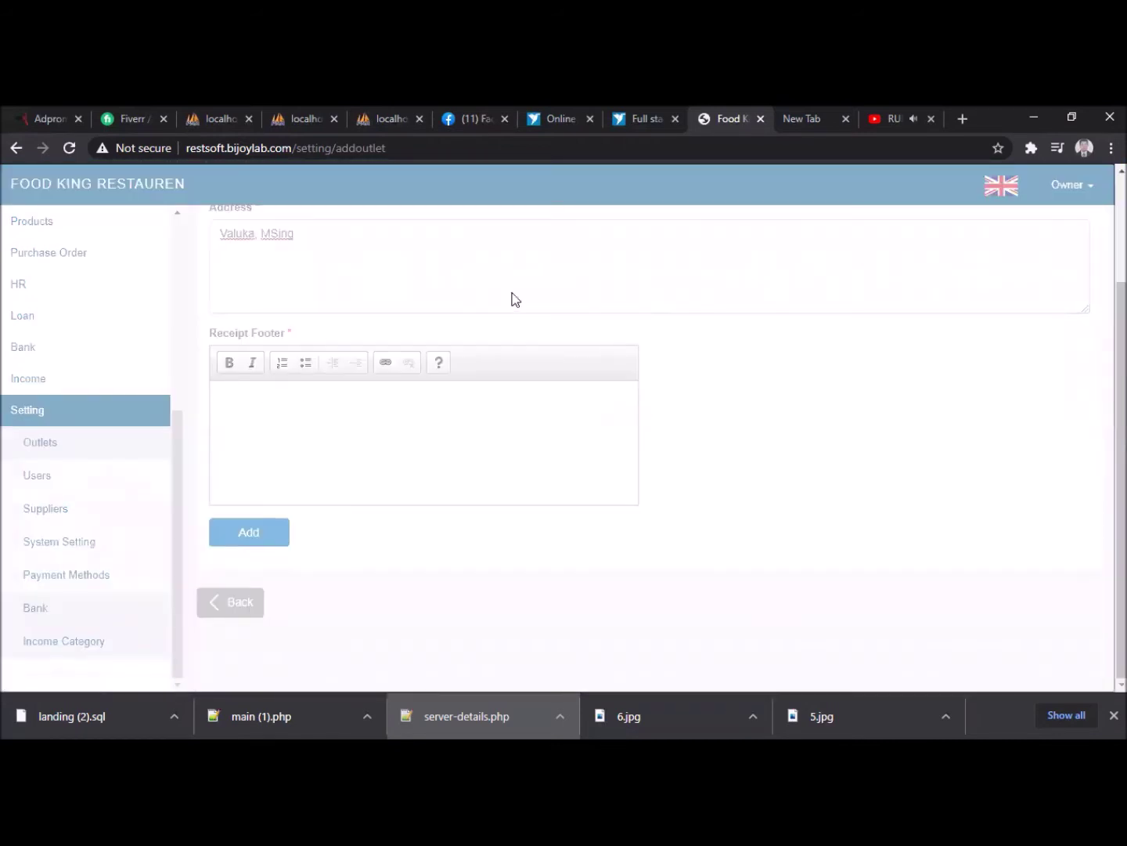
pyautogui.scroll(2, 904, 499)
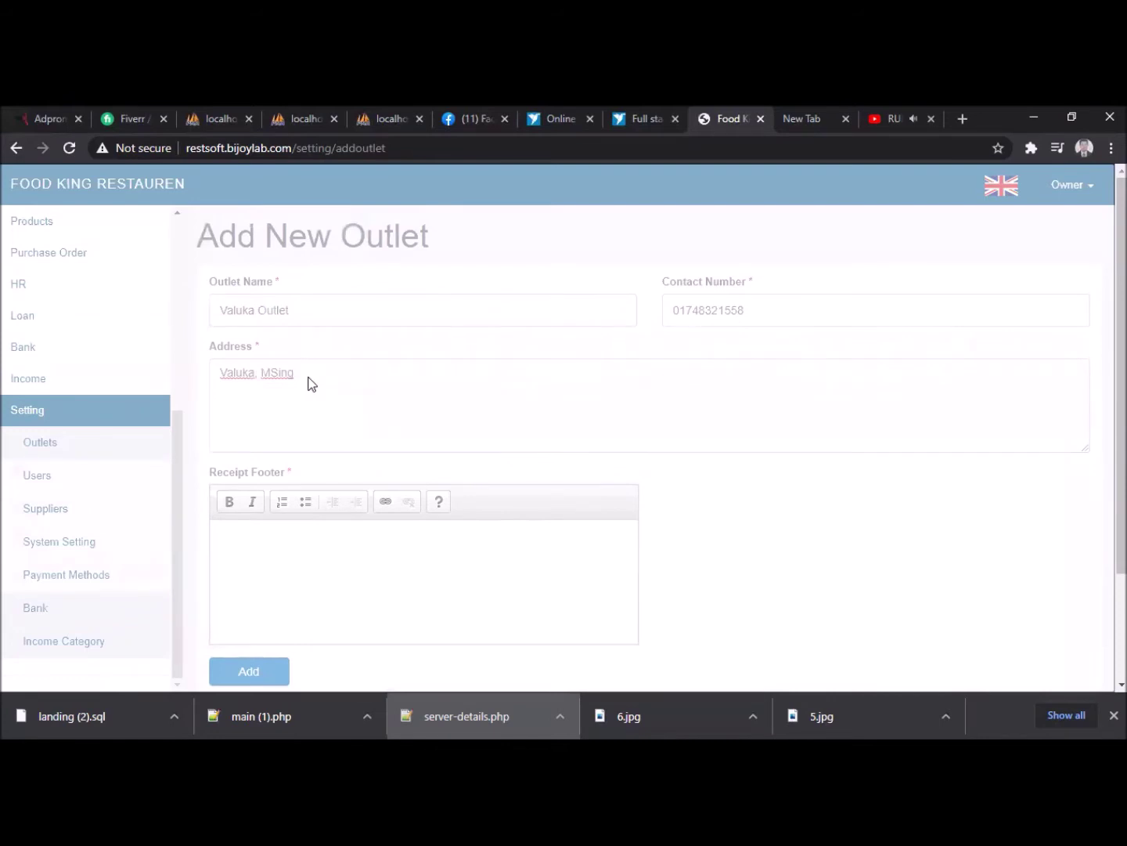
pyautogui.hotkey('ctrl', 'l')
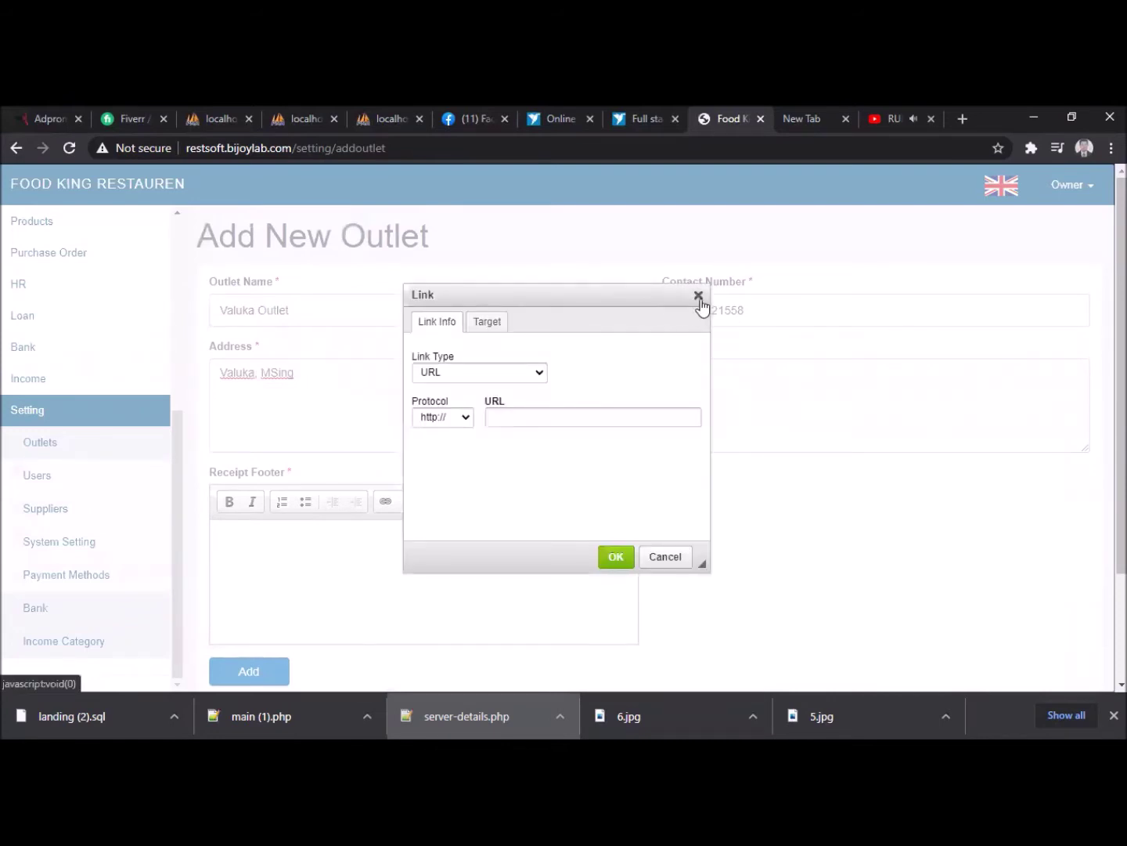
pyautogui.click(698, 295)
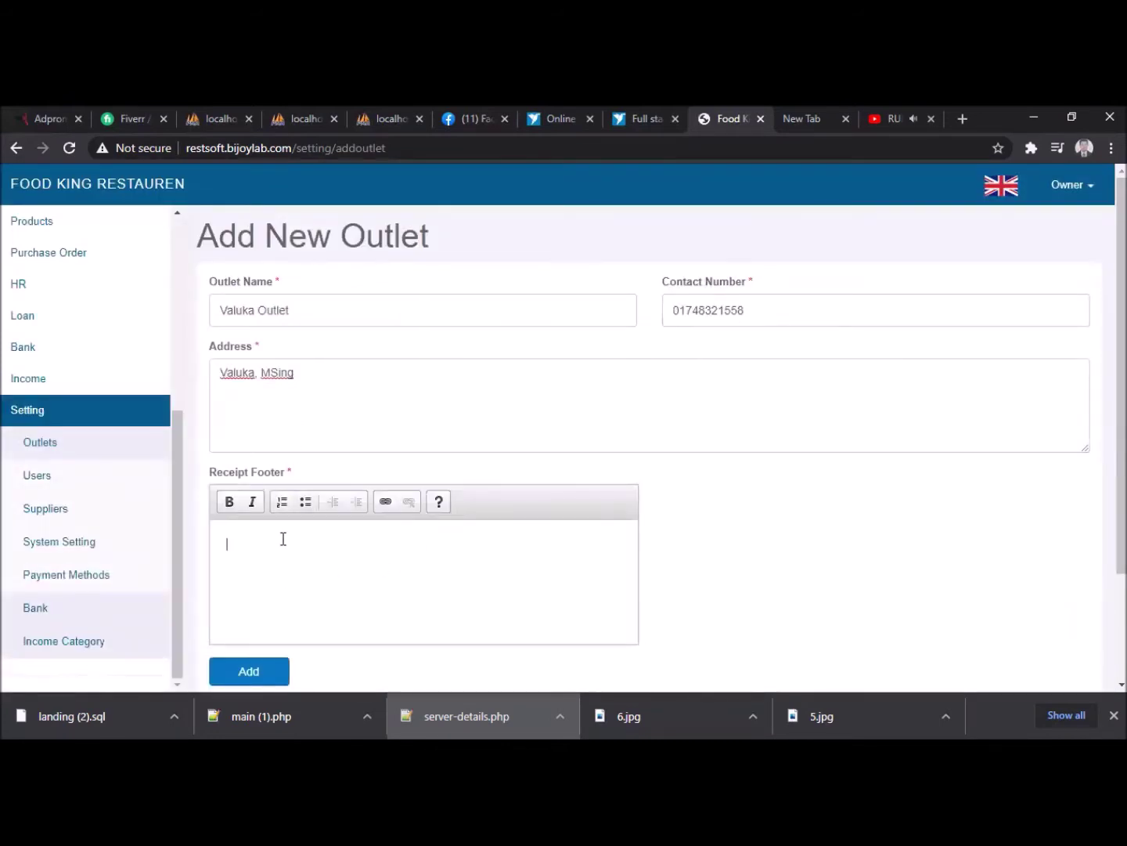
pyautogui.write('Thank you very much')
pyautogui.click(245, 673)
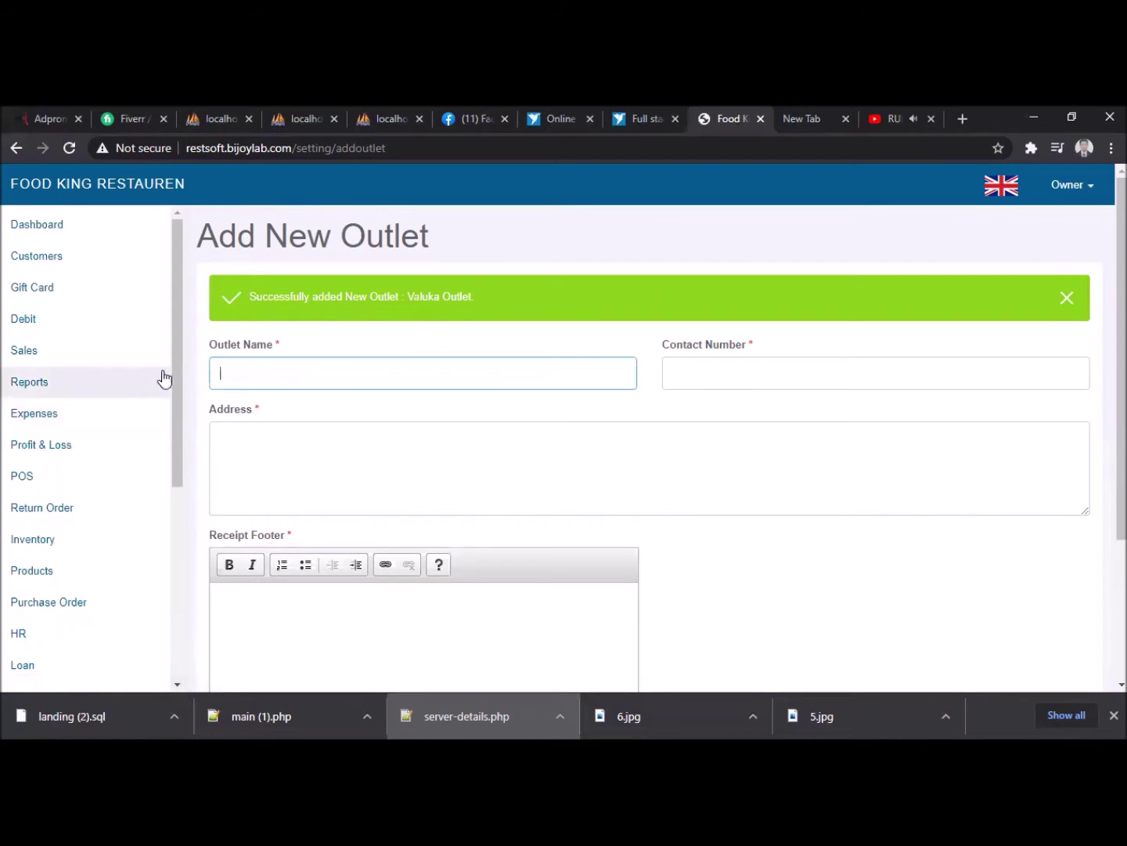
pyautogui.moveTo(180, 447); pyautogui.dragTo(181, 563)
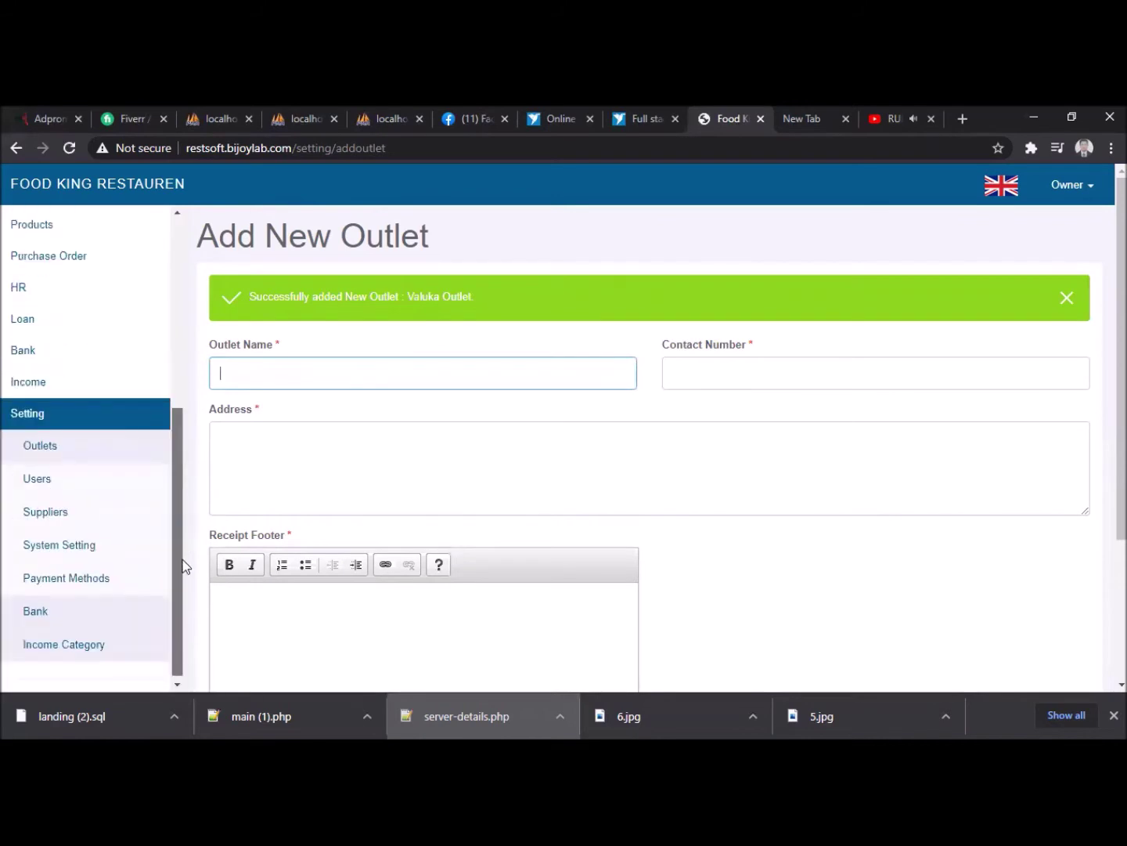
# - Glance at the Users list, then open the Bank list under Setting
pyautogui.click(53, 483)
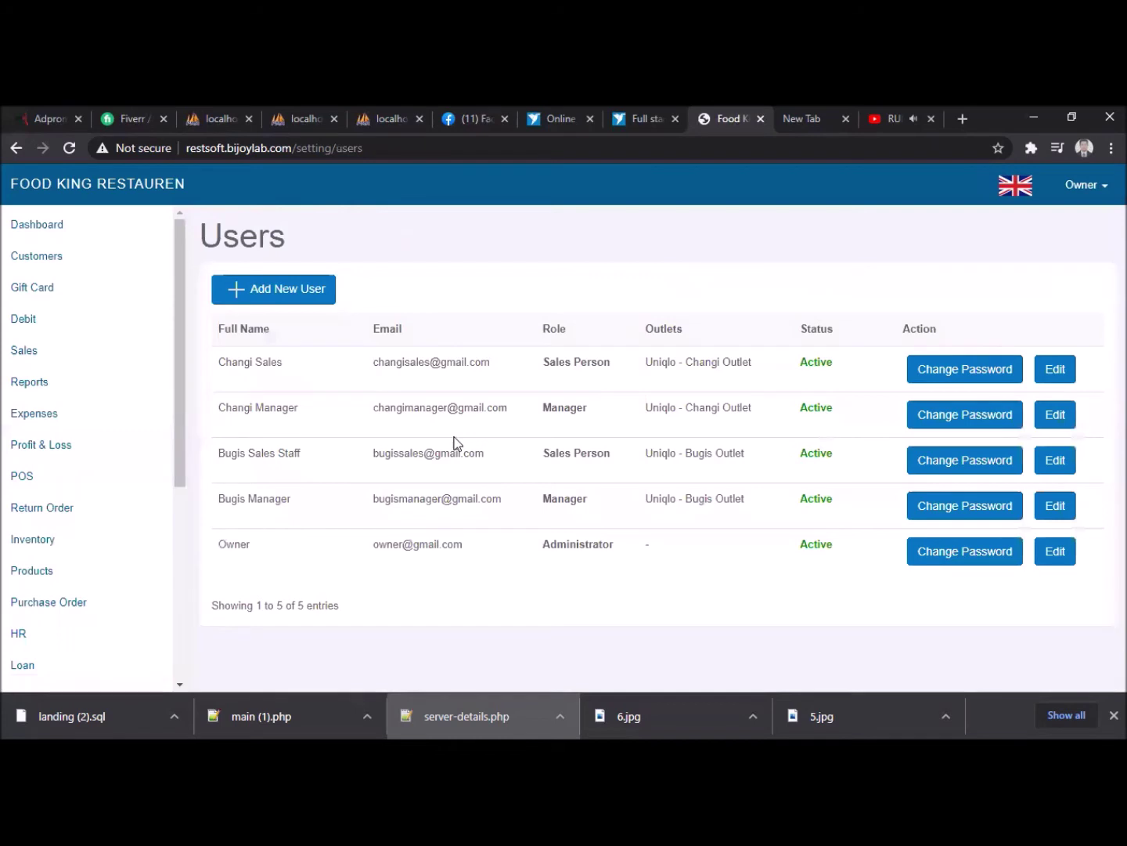
pyautogui.scroll(-3, 143, 568)
pyautogui.scroll(-2, 128, 582)
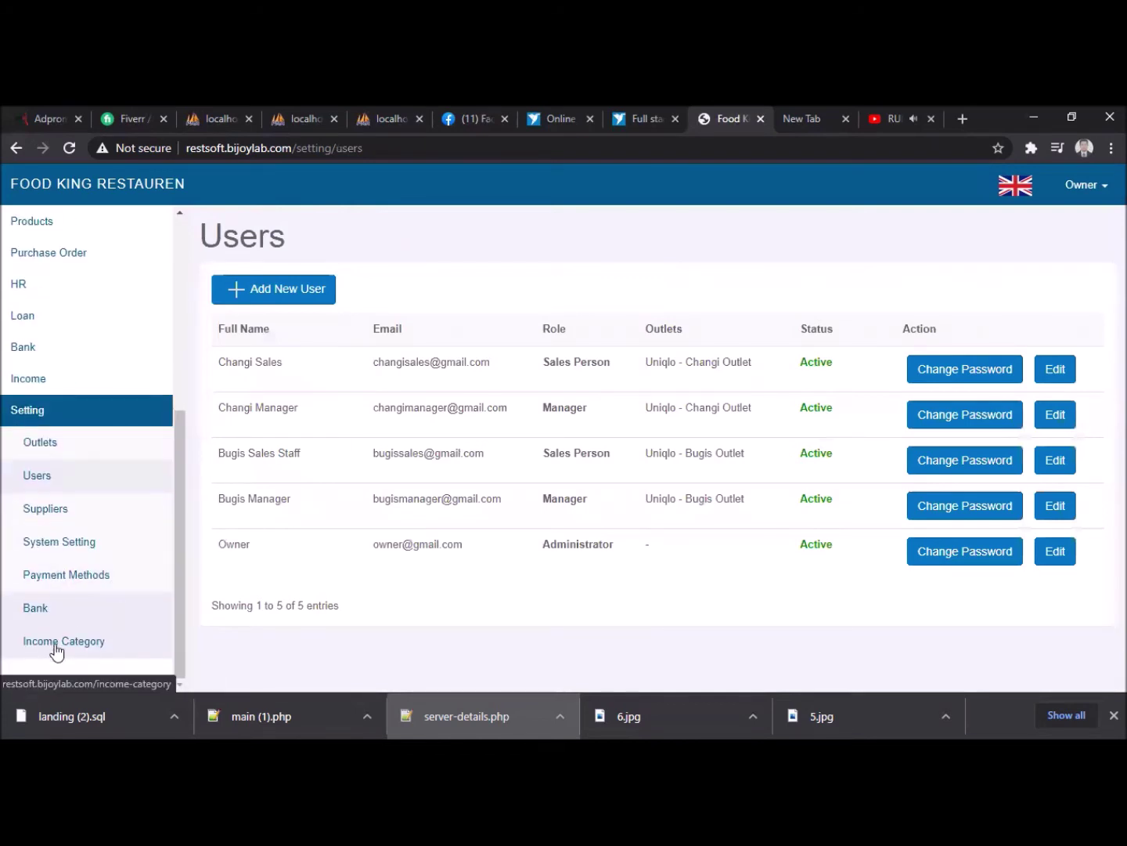
pyautogui.click(43, 610)
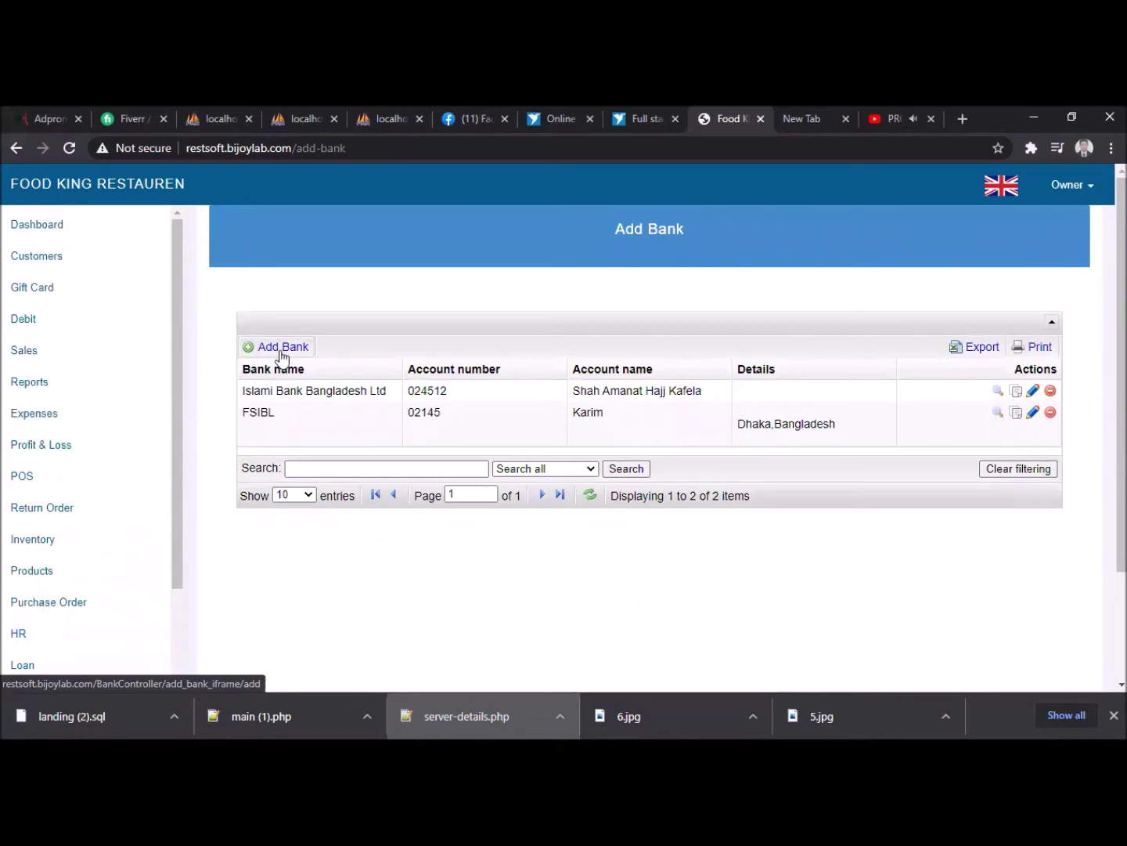
# - Add bank 'Bank Asia' with its account number and account name 'Food King', and save
pyautogui.click(296, 359)
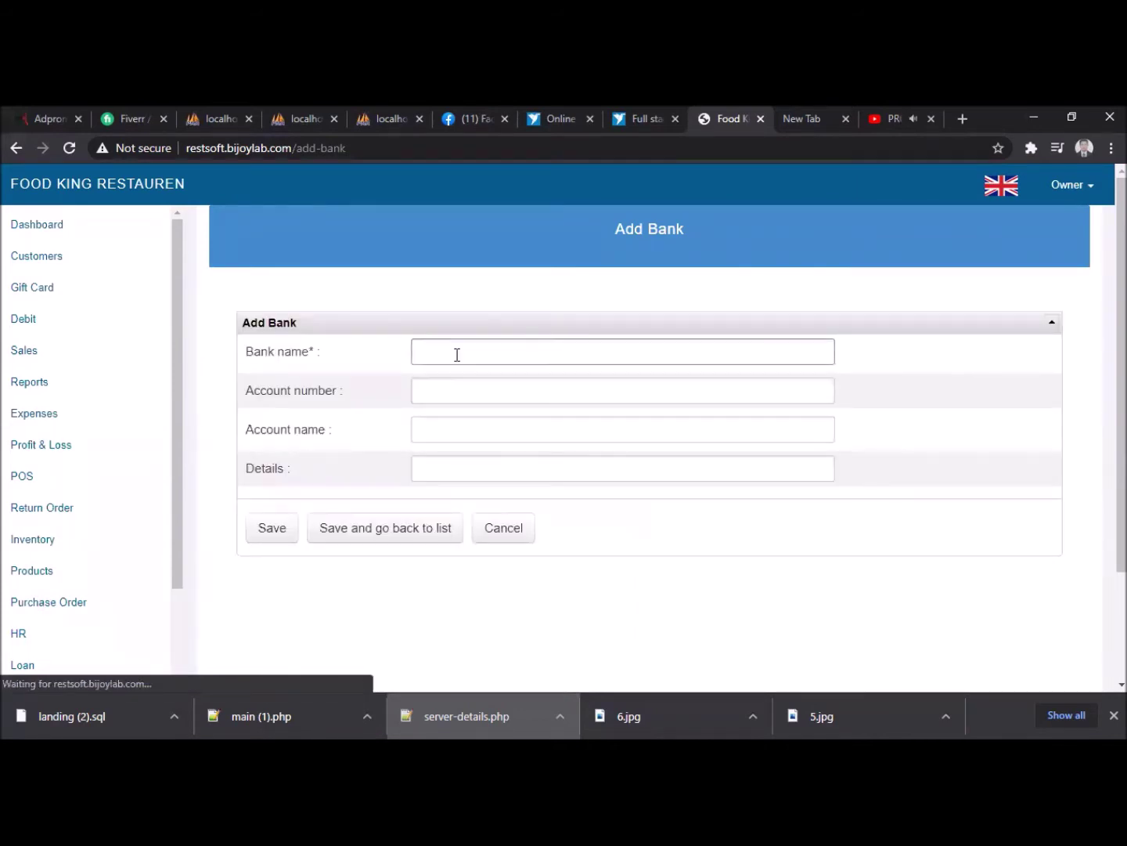
pyautogui.click(454, 352)
pyautogui.write('Ba')
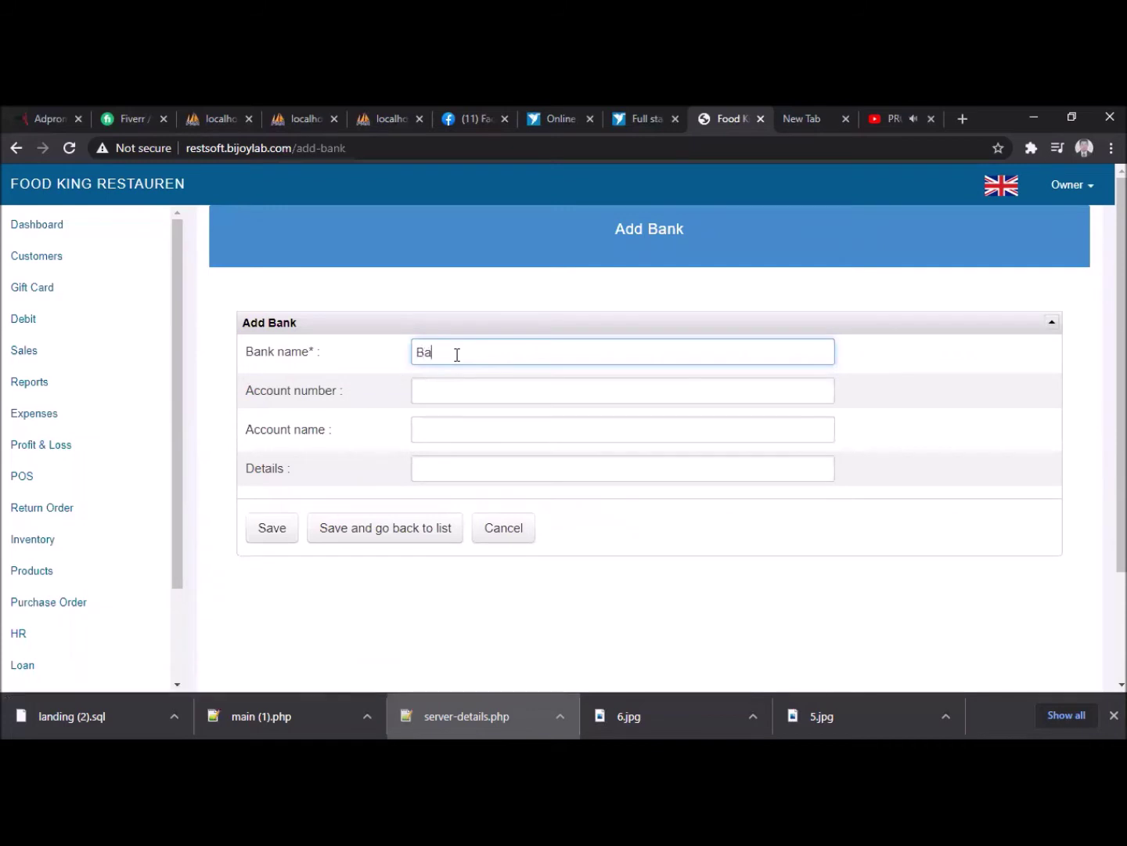
pyautogui.write('nk Aa')
pyautogui.write('ziz')
pyautogui.click(500, 384)
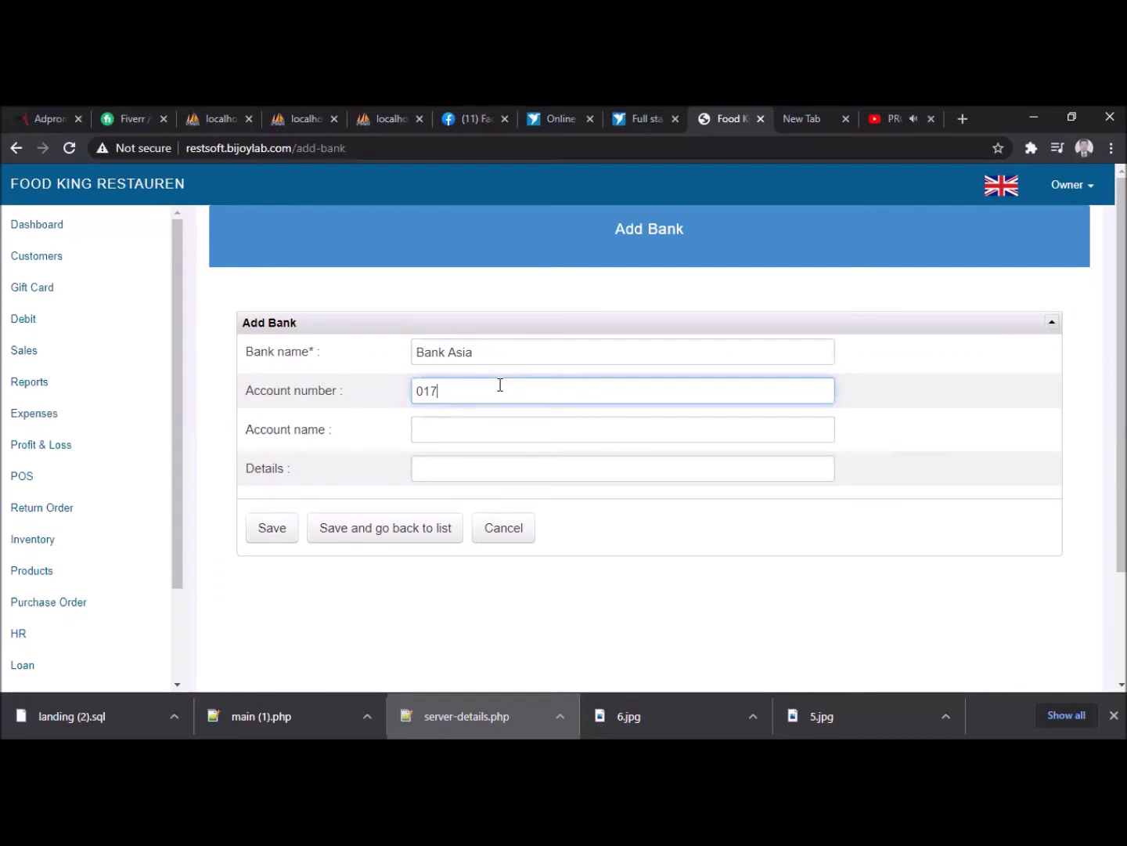
pyautogui.click(508, 431)
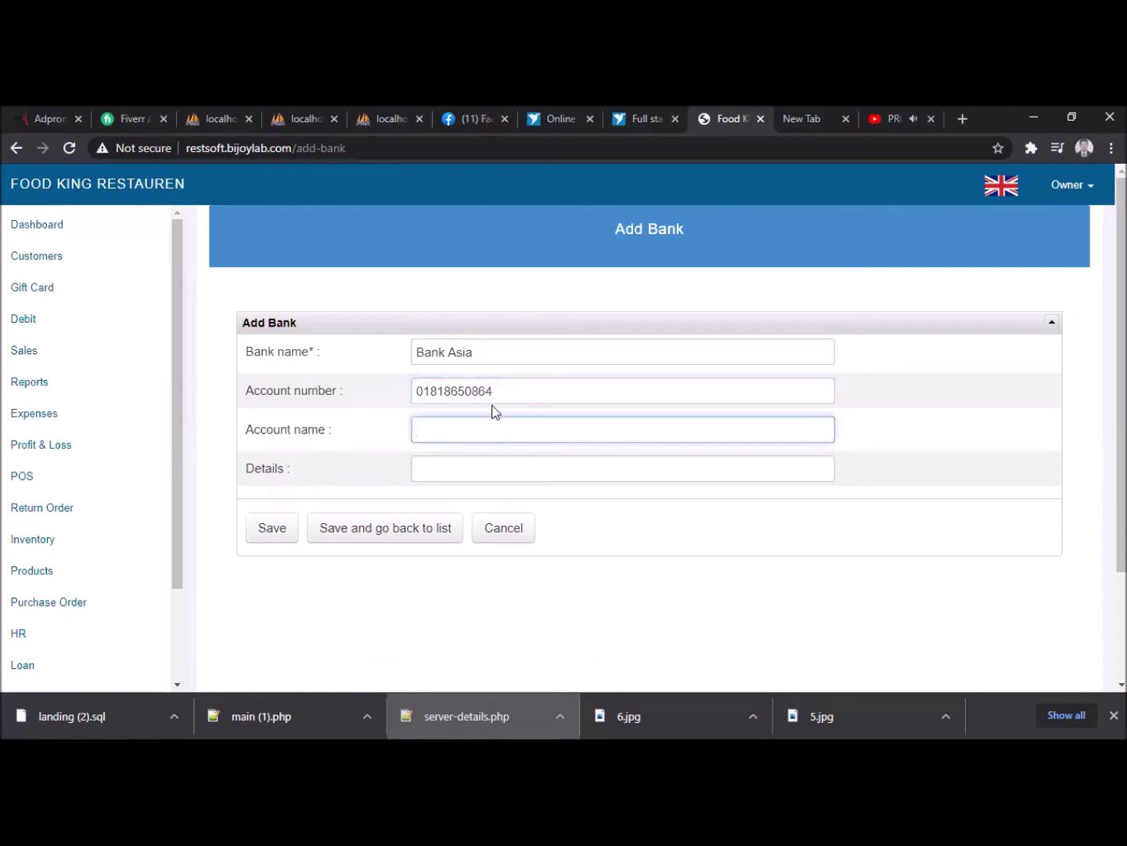
pyautogui.write('Food King')
pyautogui.click(281, 530)
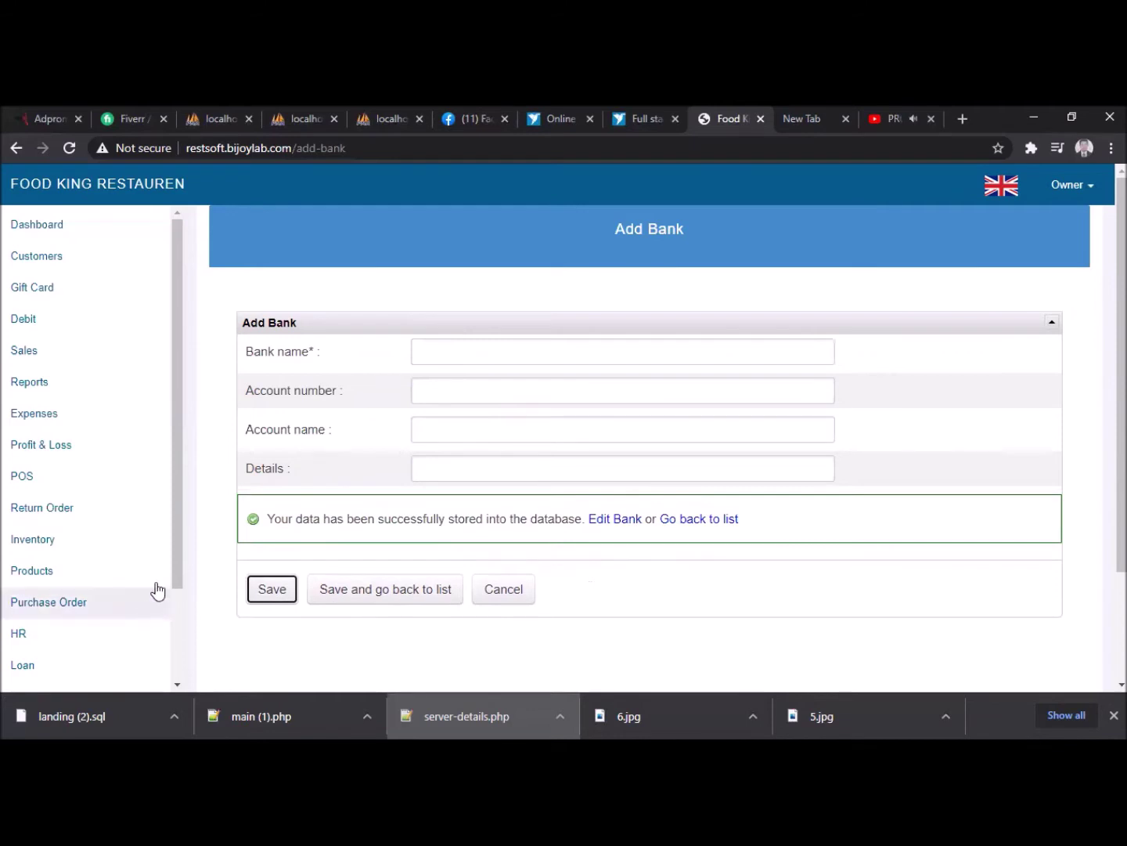
pyautogui.scroll(-3, 117, 548)
pyautogui.scroll(-2, 117, 575)
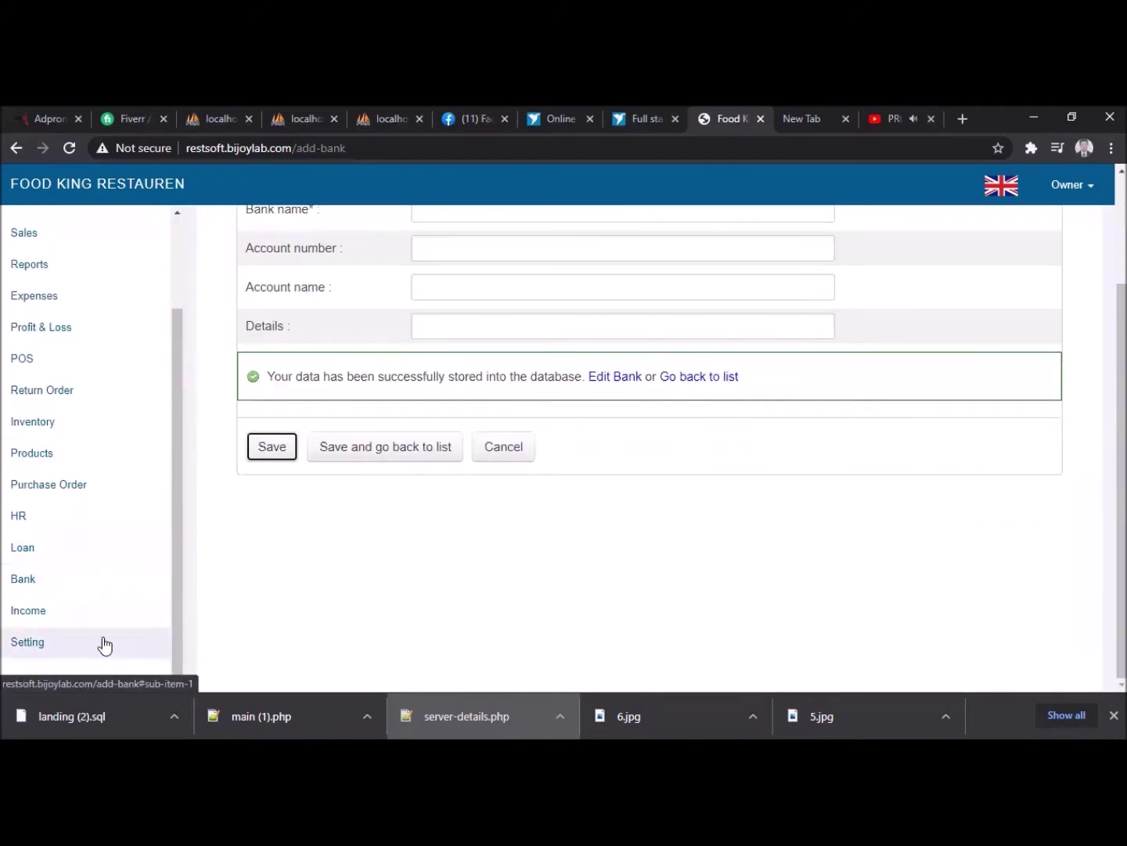
# - Start a new income under Income, with category Collection and outlet Valuka Outlet
pyautogui.click(38, 617)
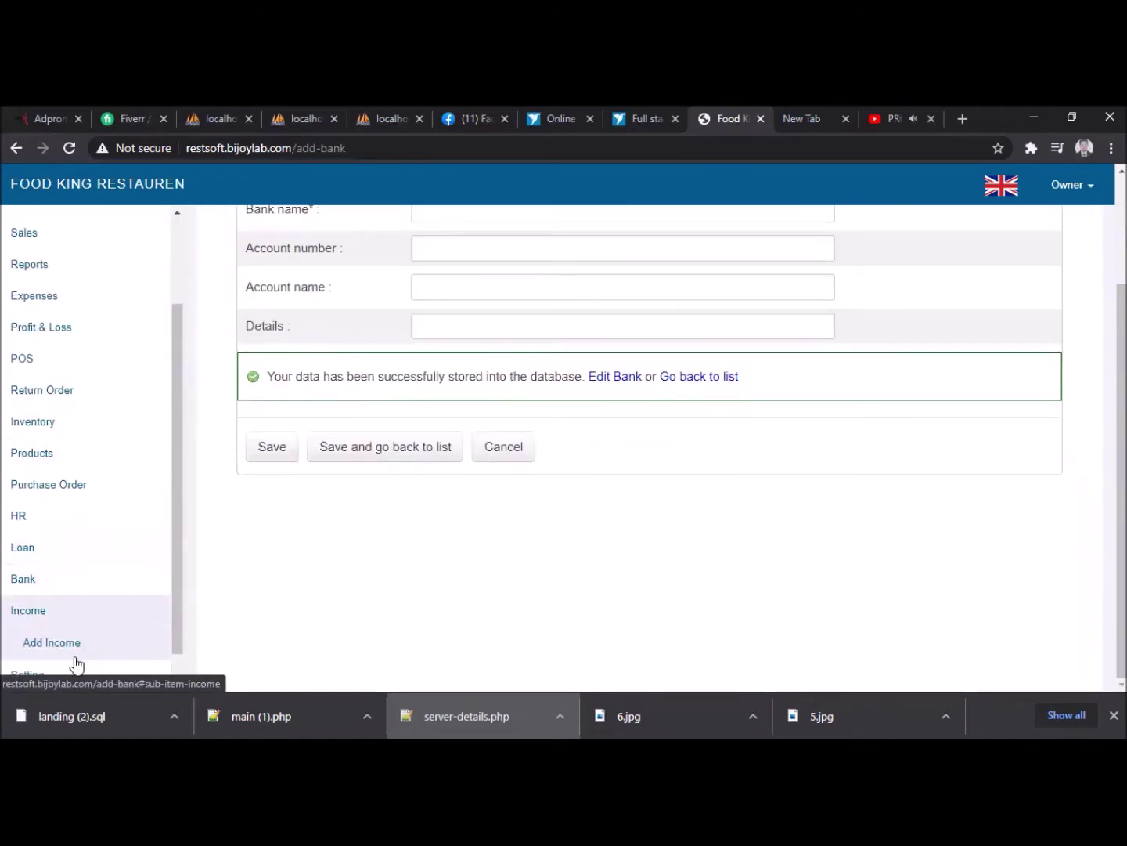
pyautogui.click(69, 656)
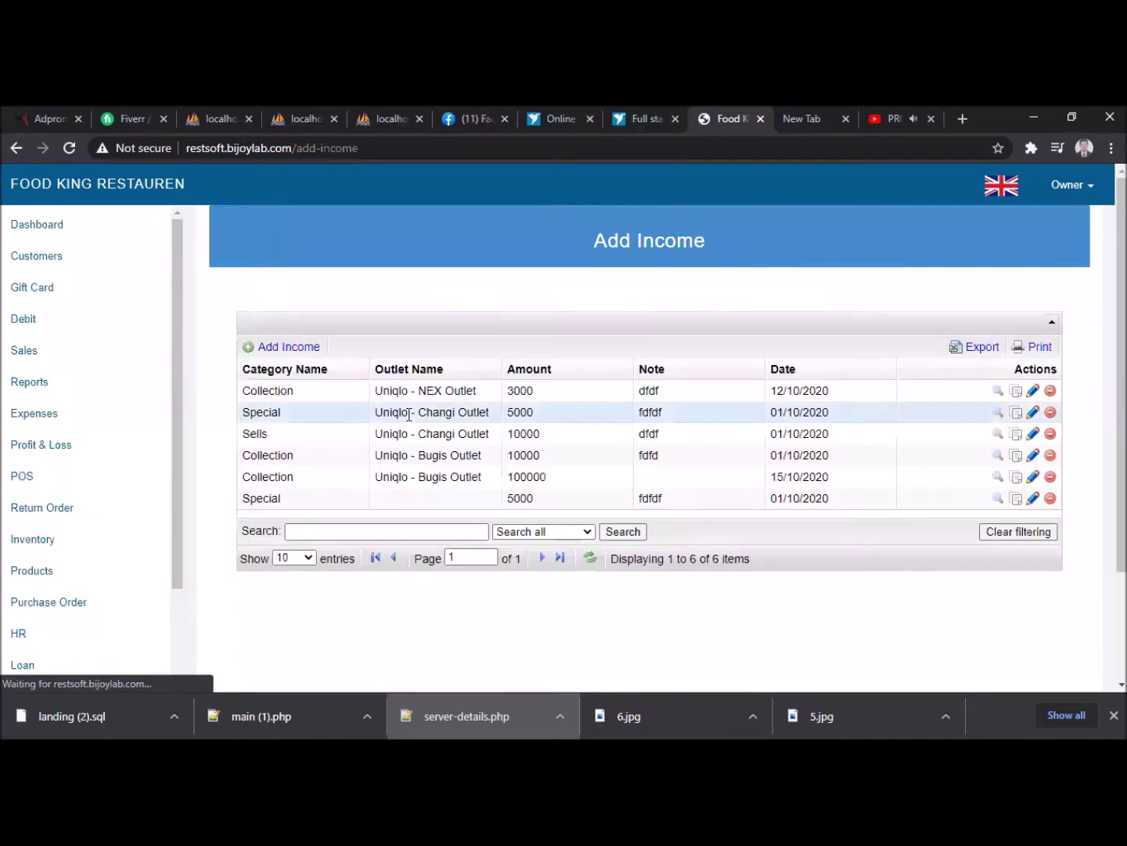
pyautogui.click(286, 351)
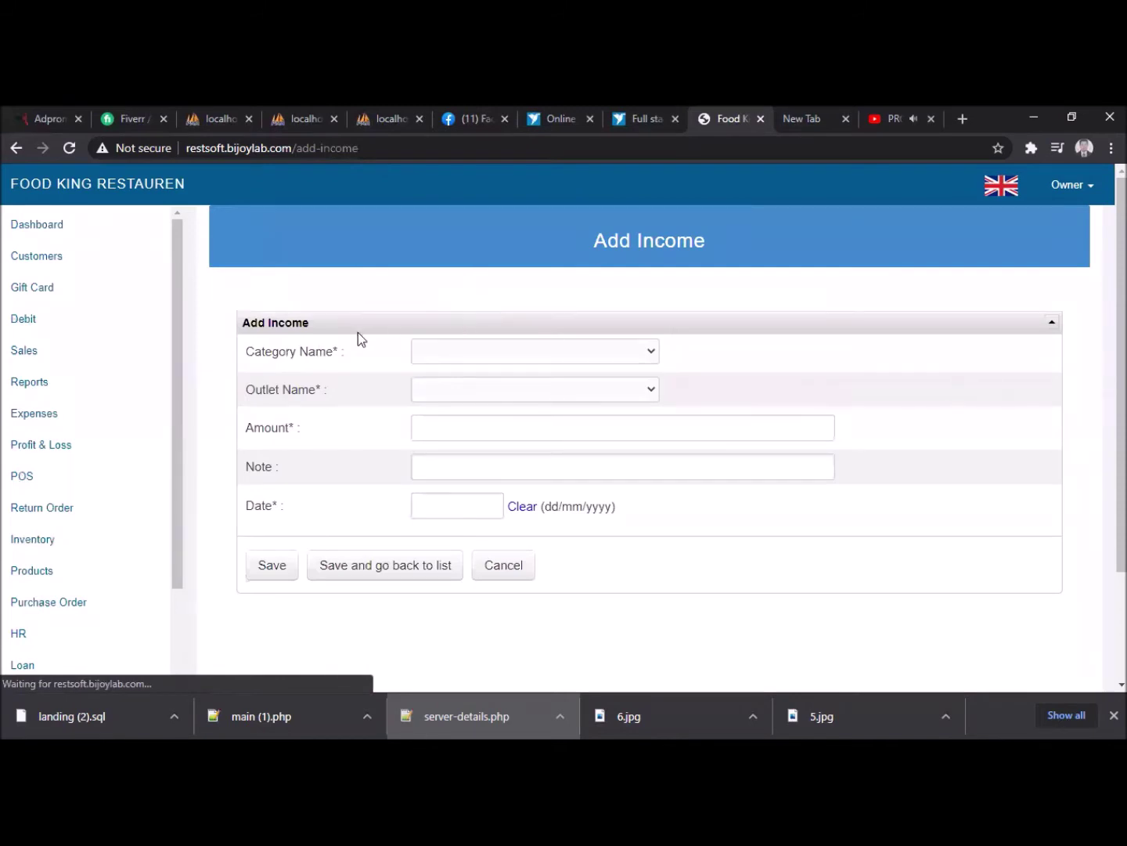
pyautogui.click(562, 356)
pyautogui.click(518, 401)
pyautogui.click(487, 389)
pyautogui.click(470, 473)
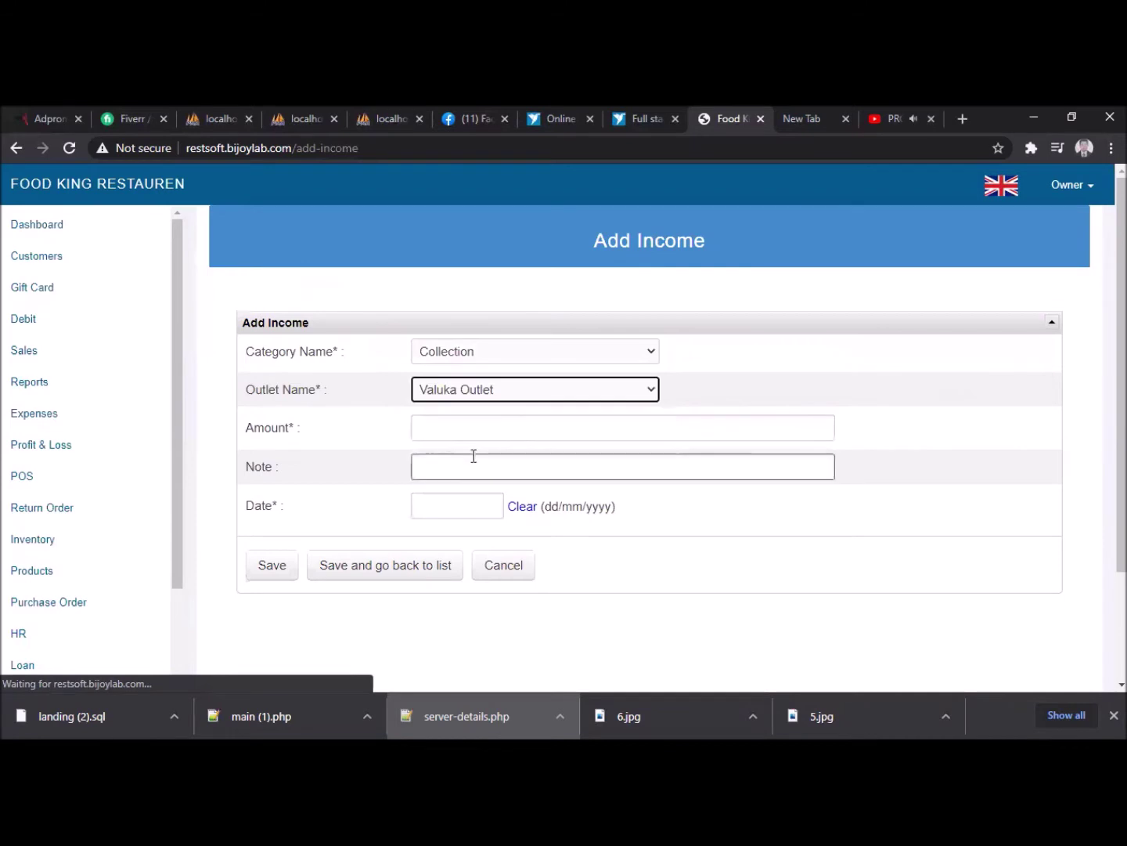
# - Enter amount 20000, note 'Sales Collection', date 07/08/2020, and save the income
pyautogui.click(448, 428)
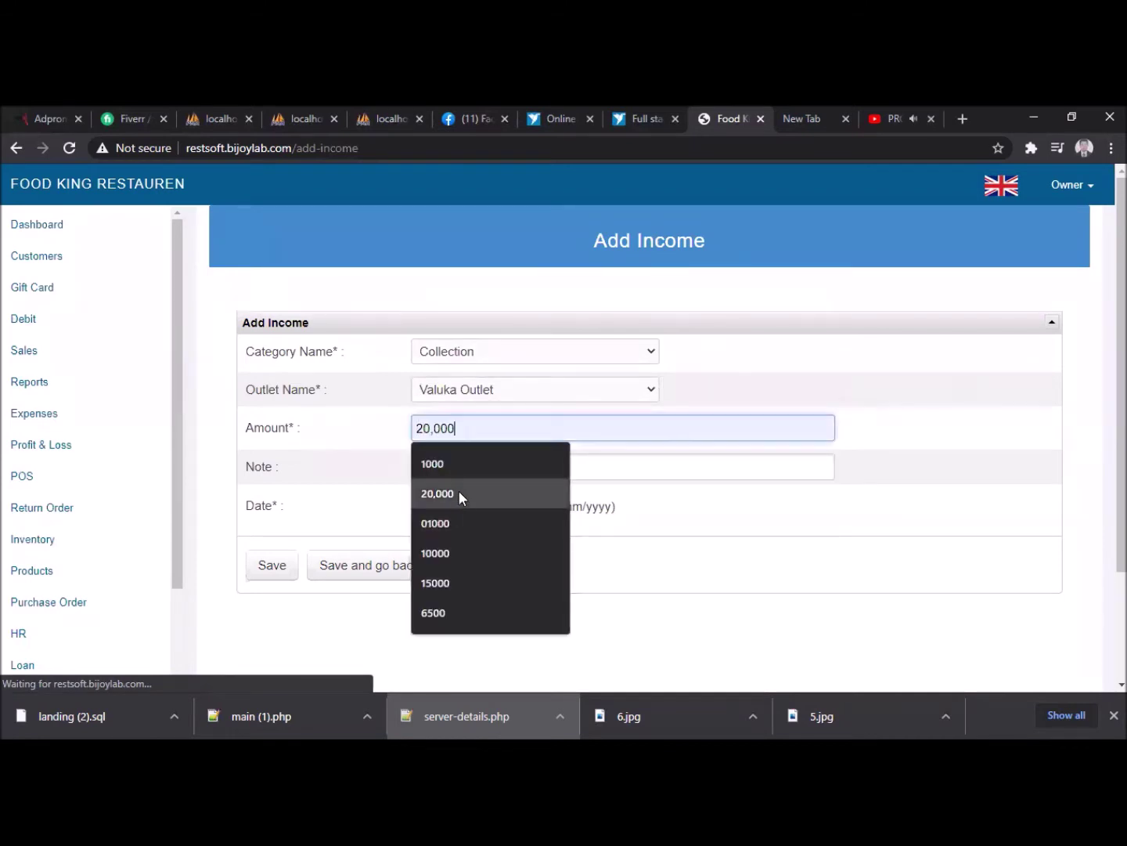
pyautogui.click(458, 493)
pyautogui.click(438, 427)
pyautogui.press('BackSpace')
pyautogui.click(469, 461)
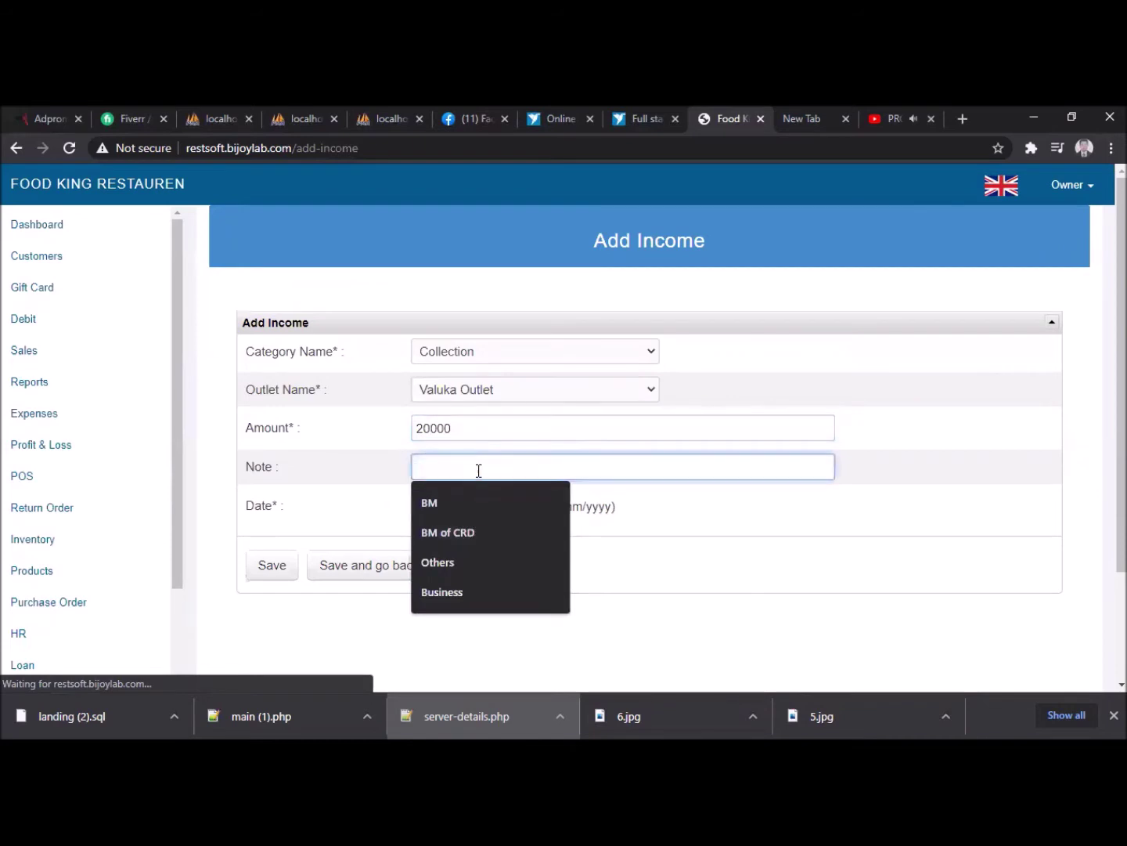
pyautogui.write('Sa')
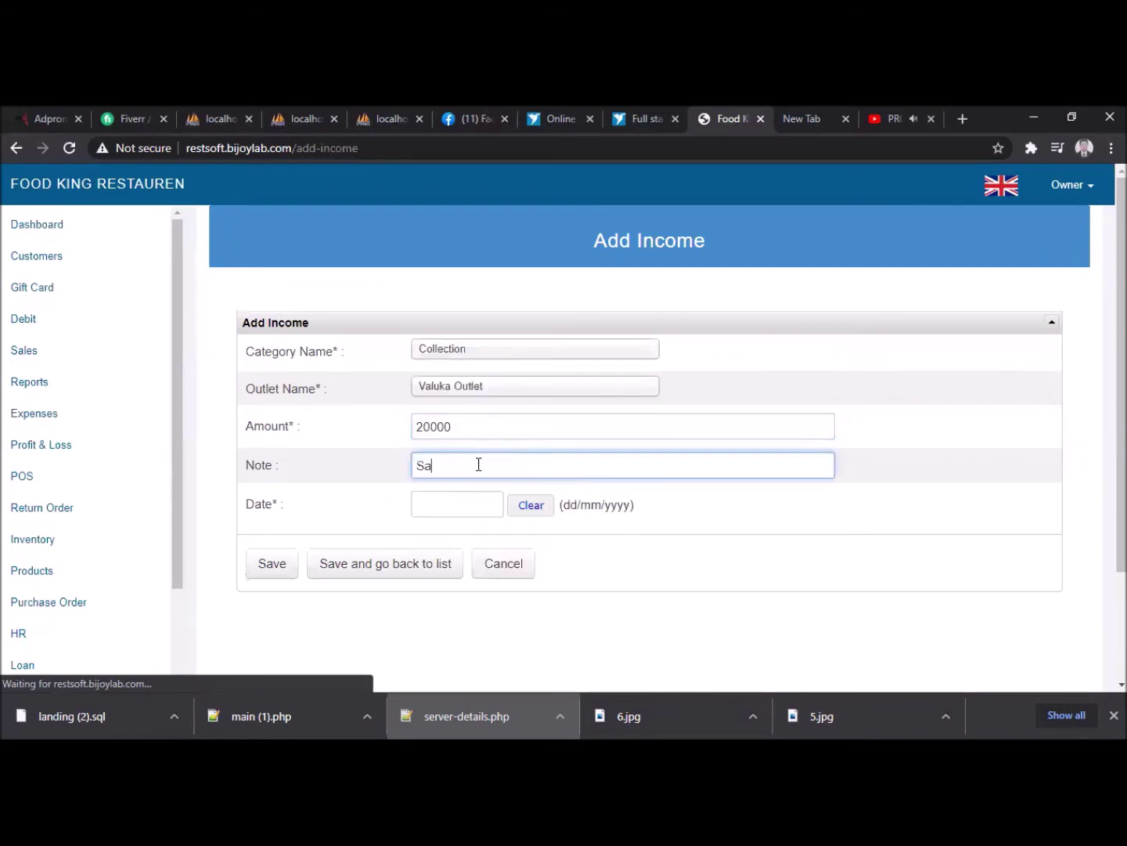
pyautogui.write('les Collectionb')
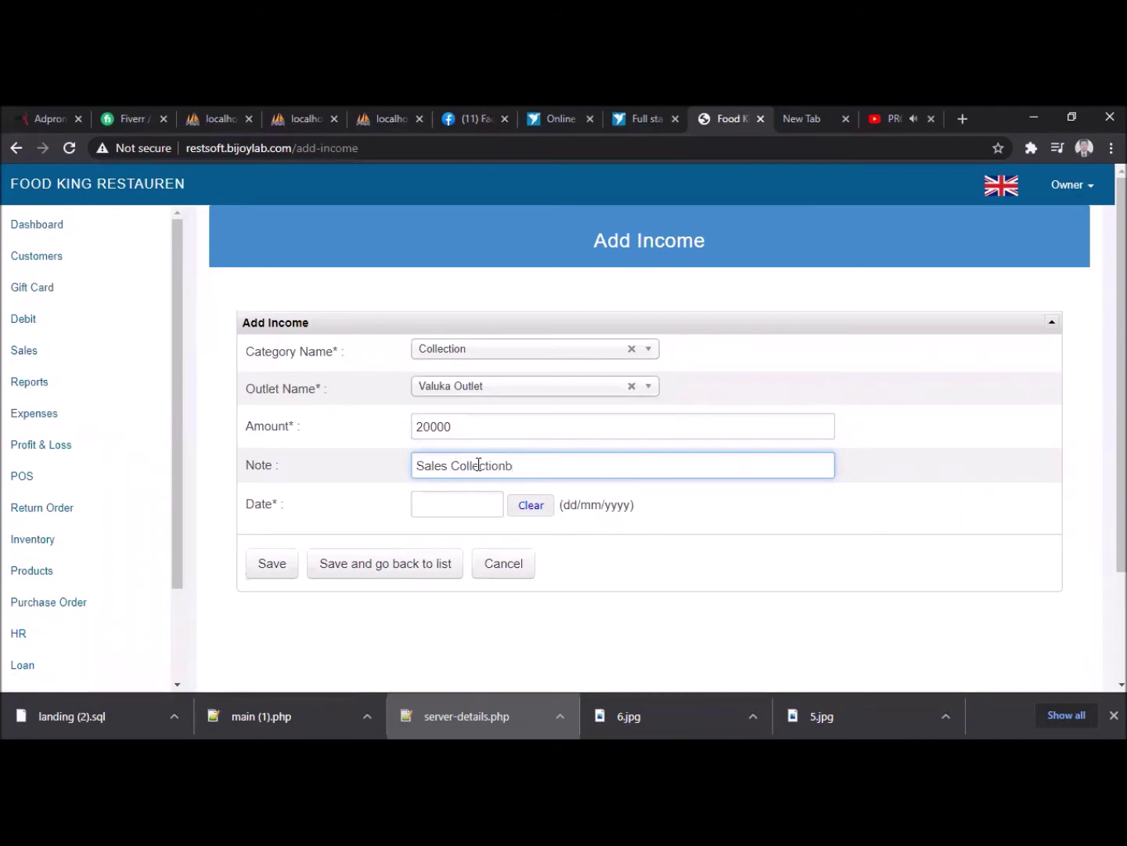
pyautogui.press('BackSpace')
pyautogui.click(478, 504)
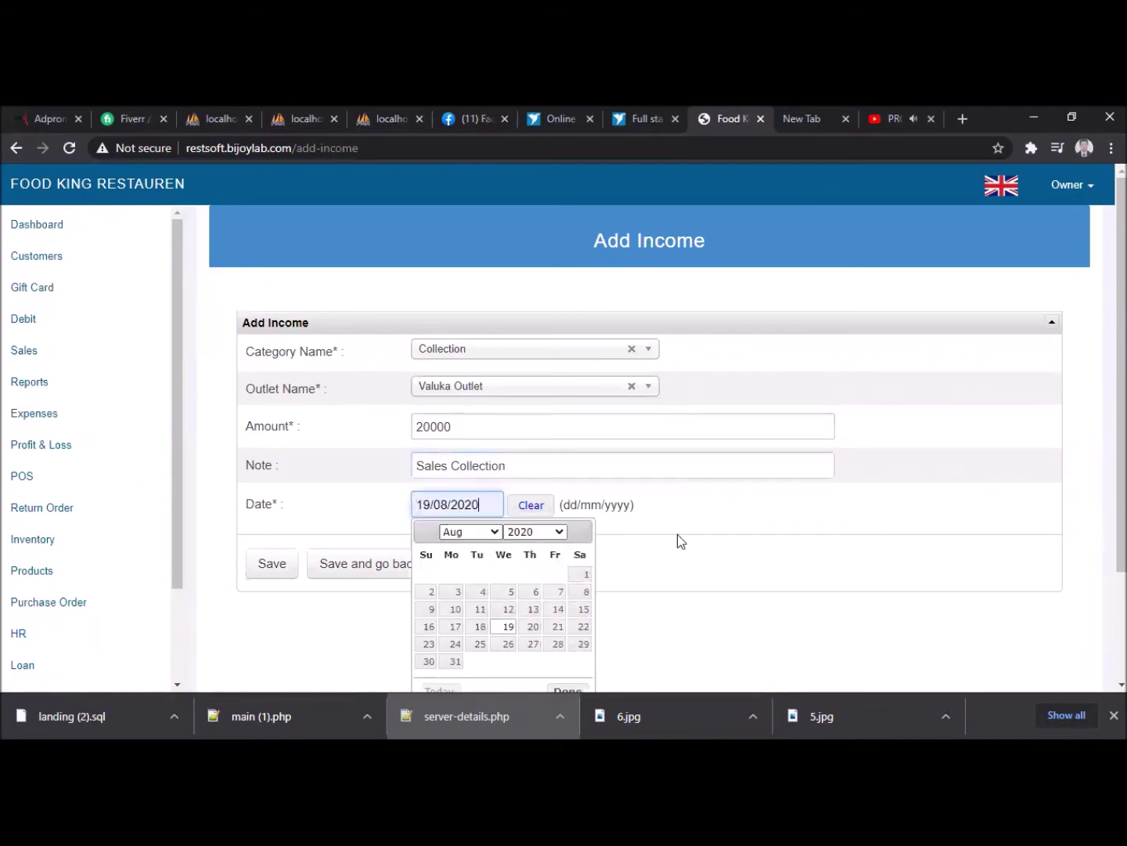
pyautogui.click(559, 589)
pyautogui.click(276, 566)
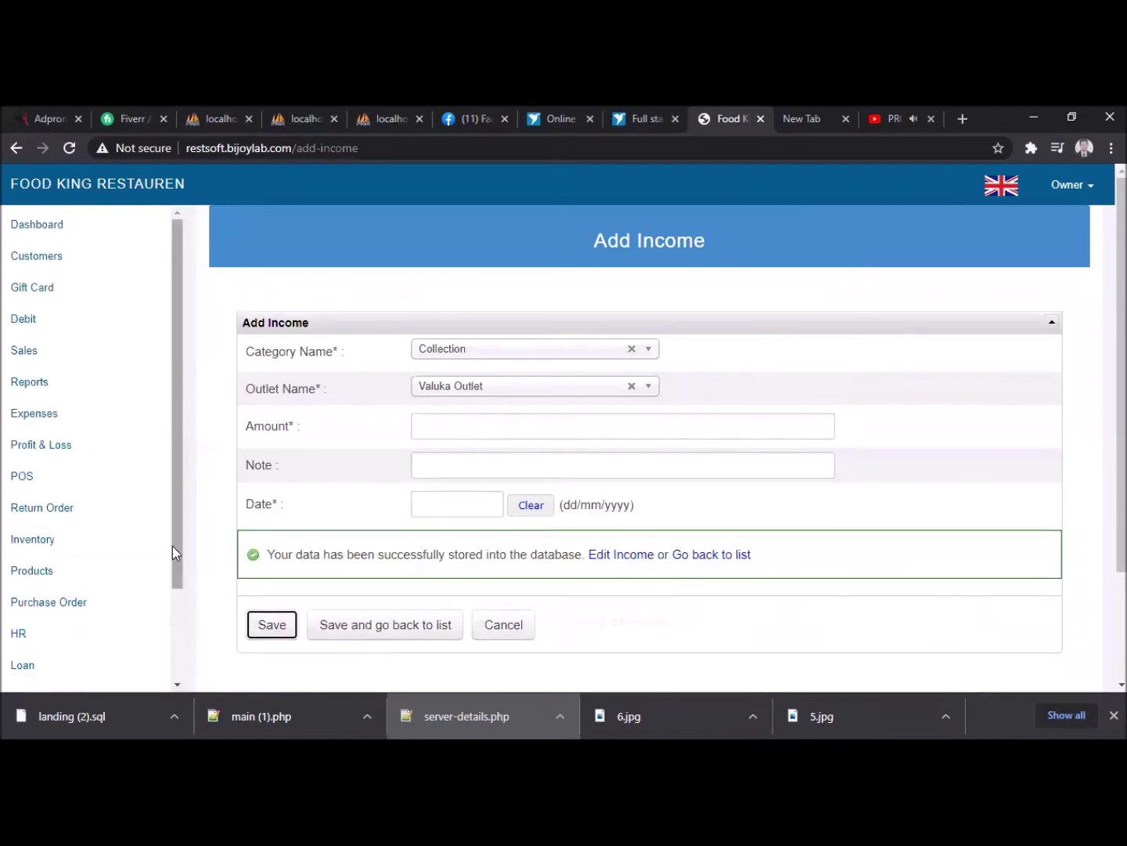
pyautogui.scroll(-2, 173, 610)
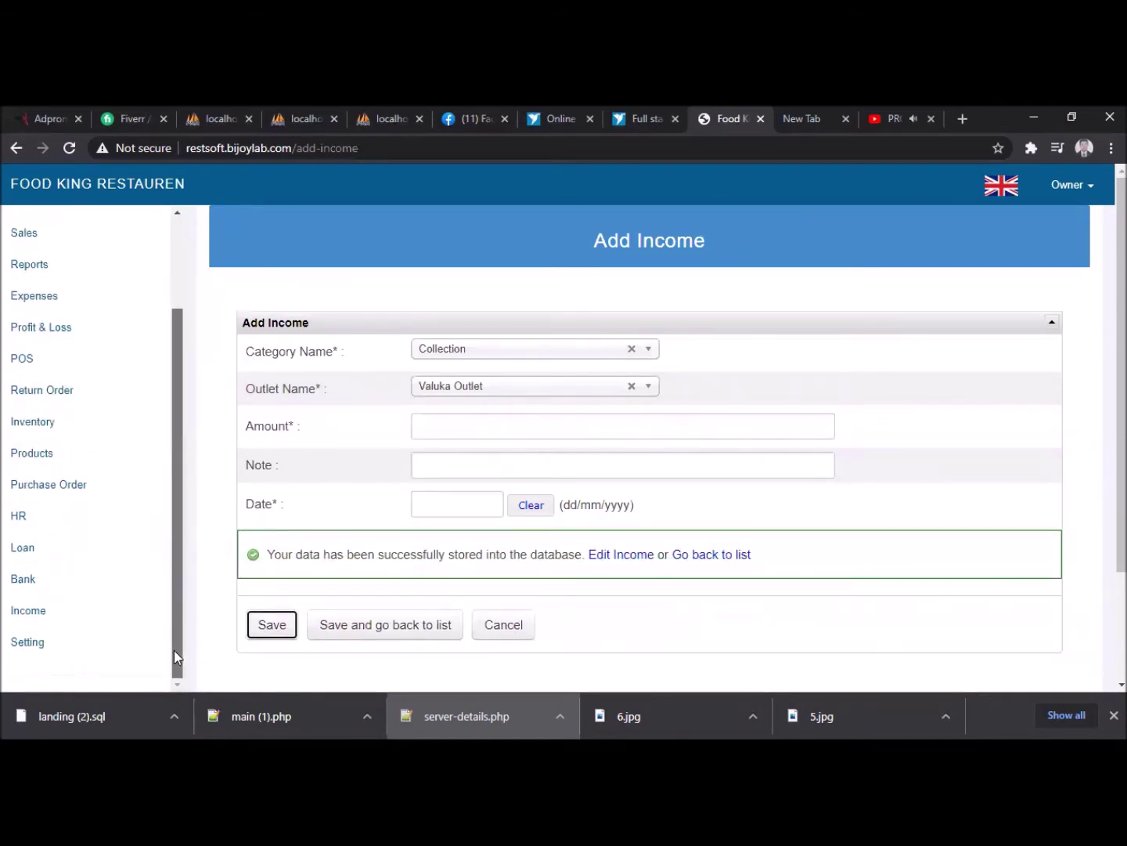
pyautogui.click(26, 584)
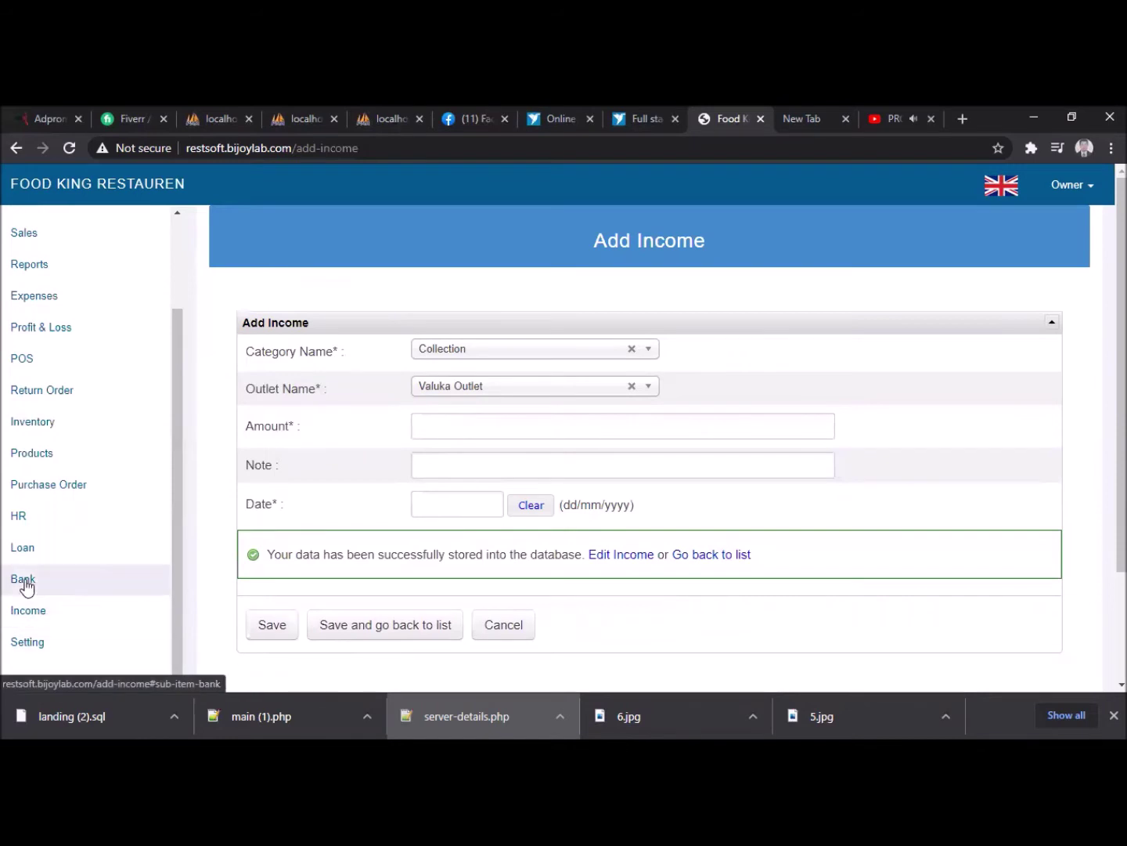
# - Start a Bank Deposit for Bank Asia and Valuka Outlet with a credit amount of 10000
pyautogui.click(80, 621)
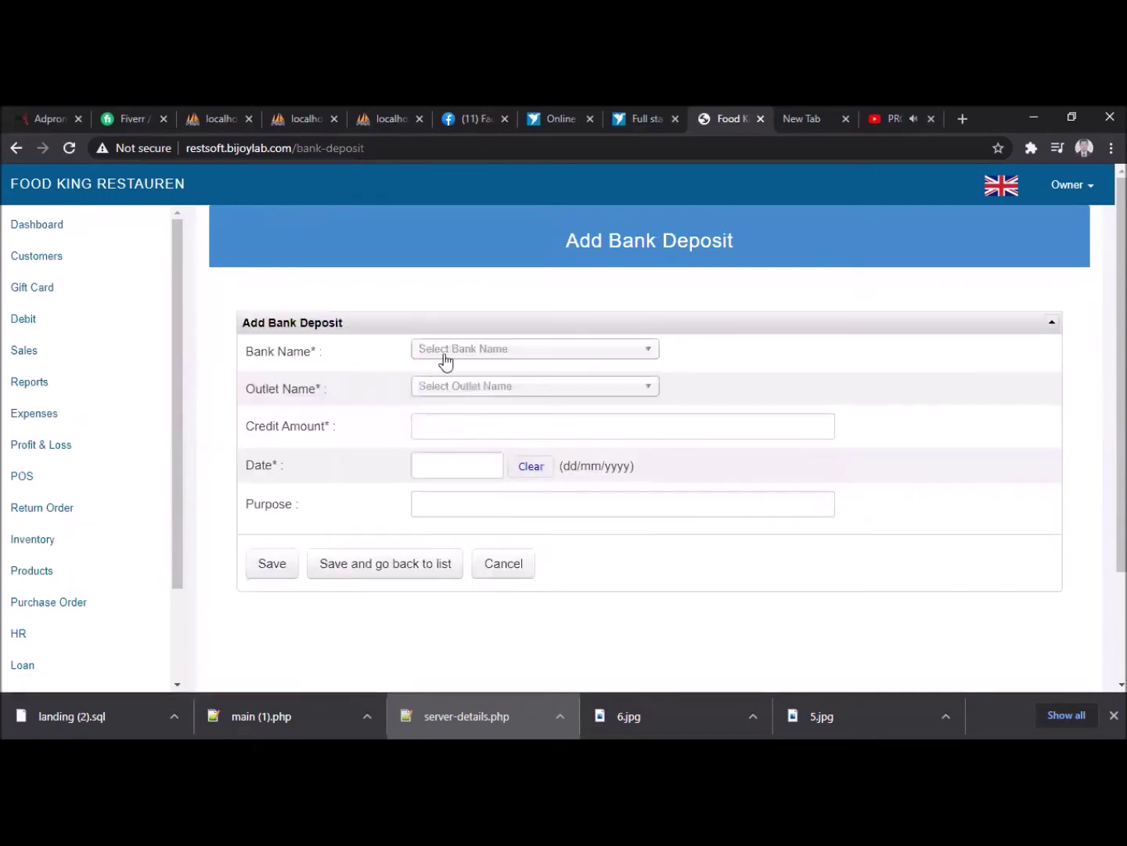
pyautogui.click(467, 350)
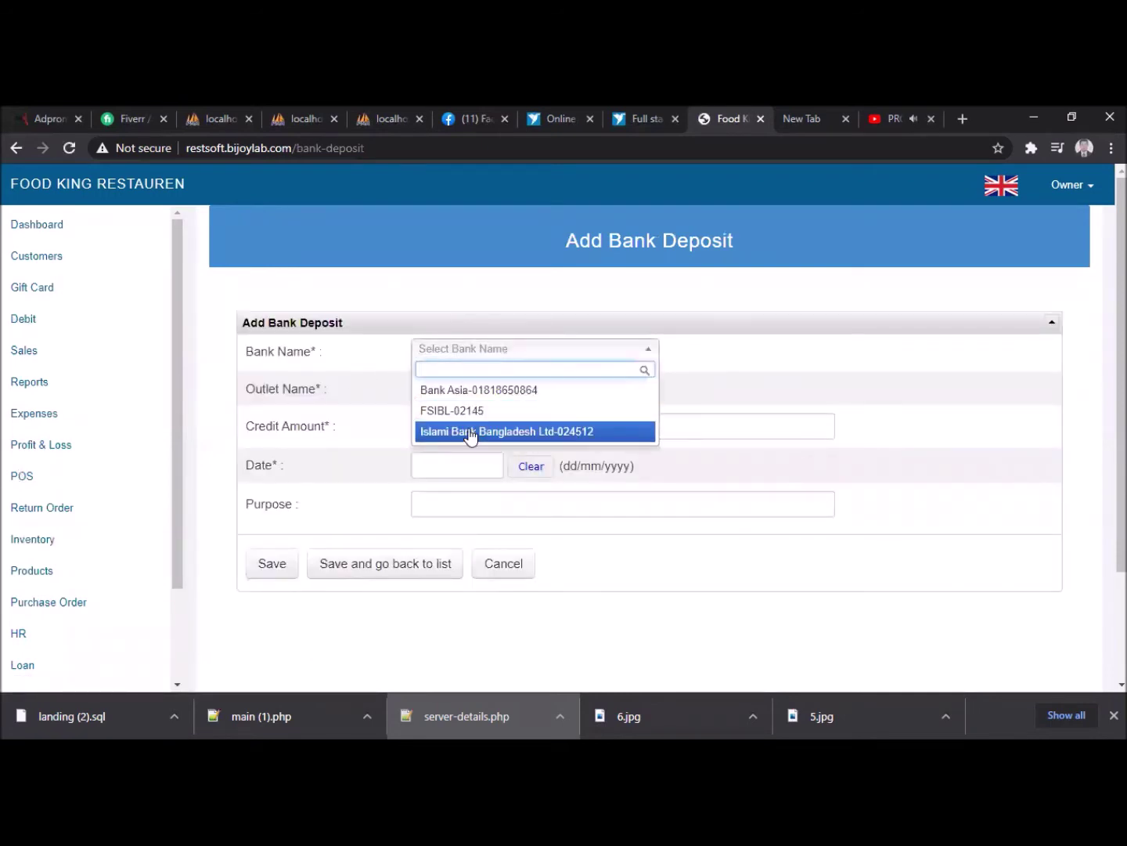
pyautogui.click(466, 390)
pyautogui.click(463, 387)
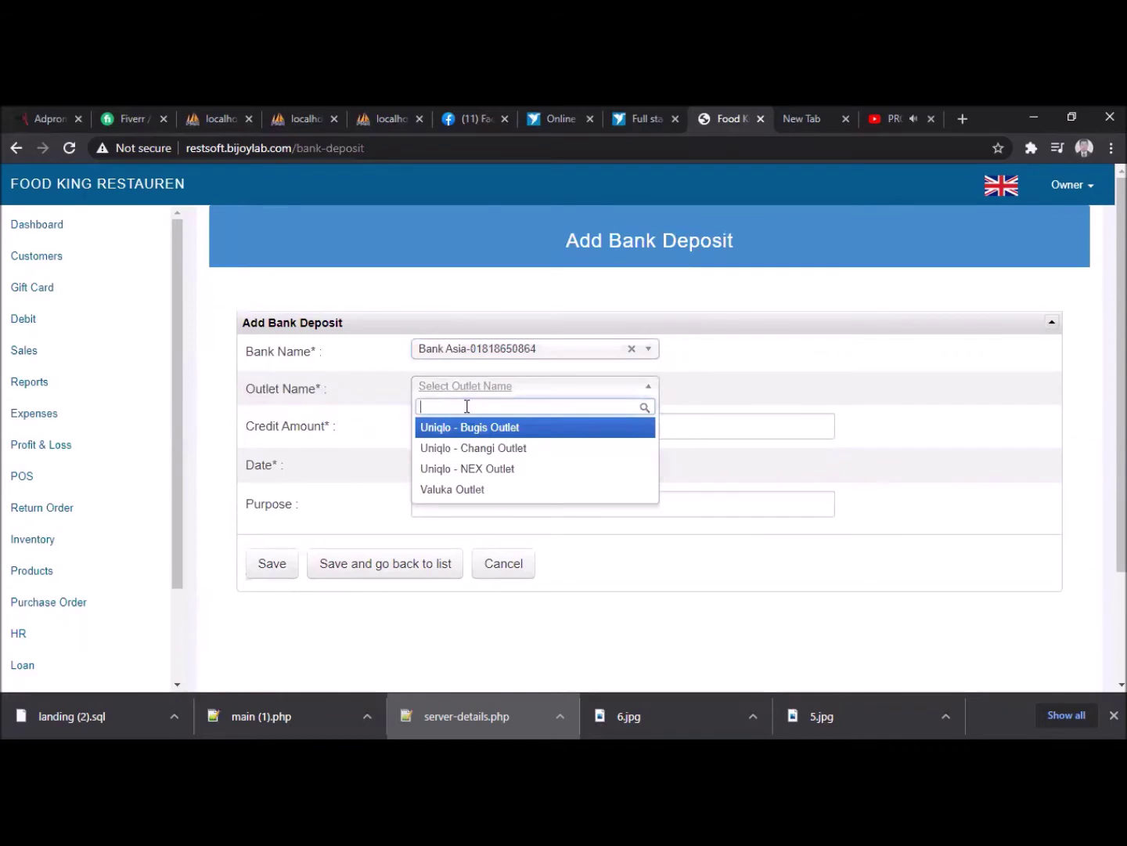
pyautogui.click(461, 490)
pyautogui.click(434, 426)
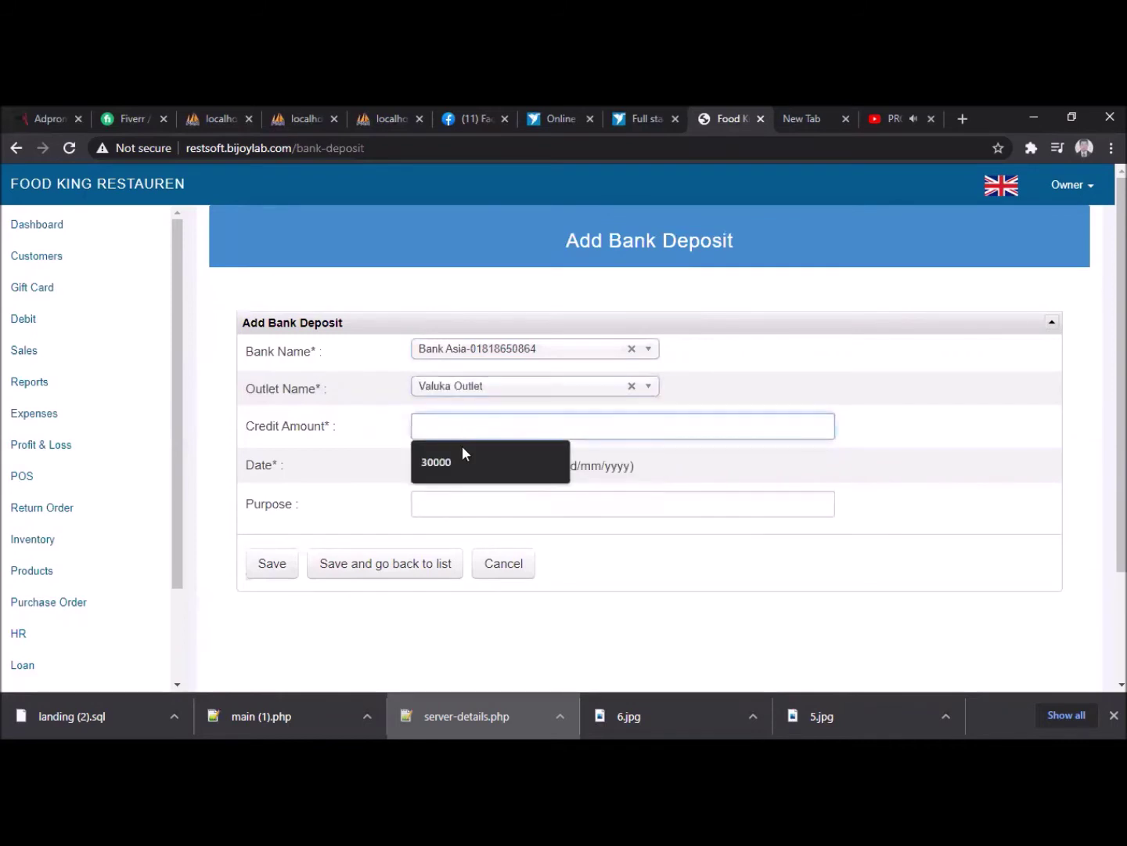
pyautogui.write('10000')
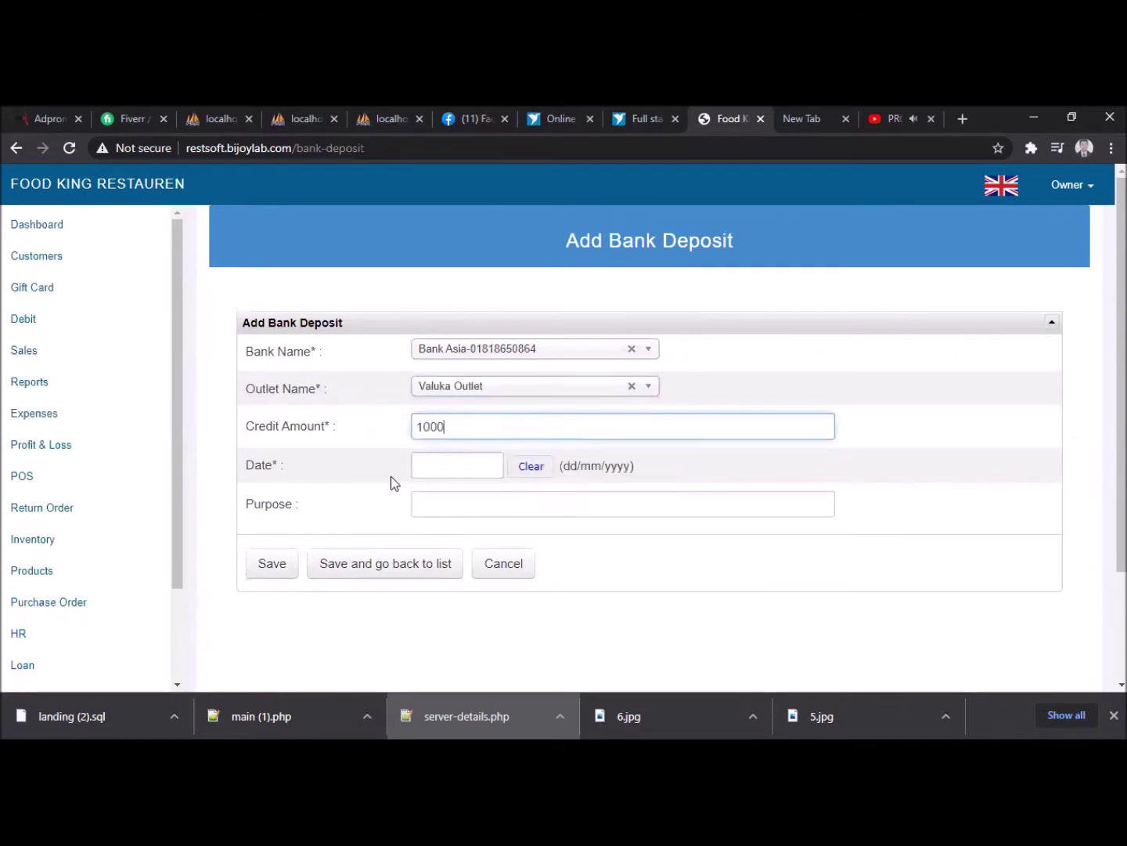
# - Date the deposit 03/10/2020, give purpose 'Regular Deposit', and save it
pyautogui.click(483, 468)
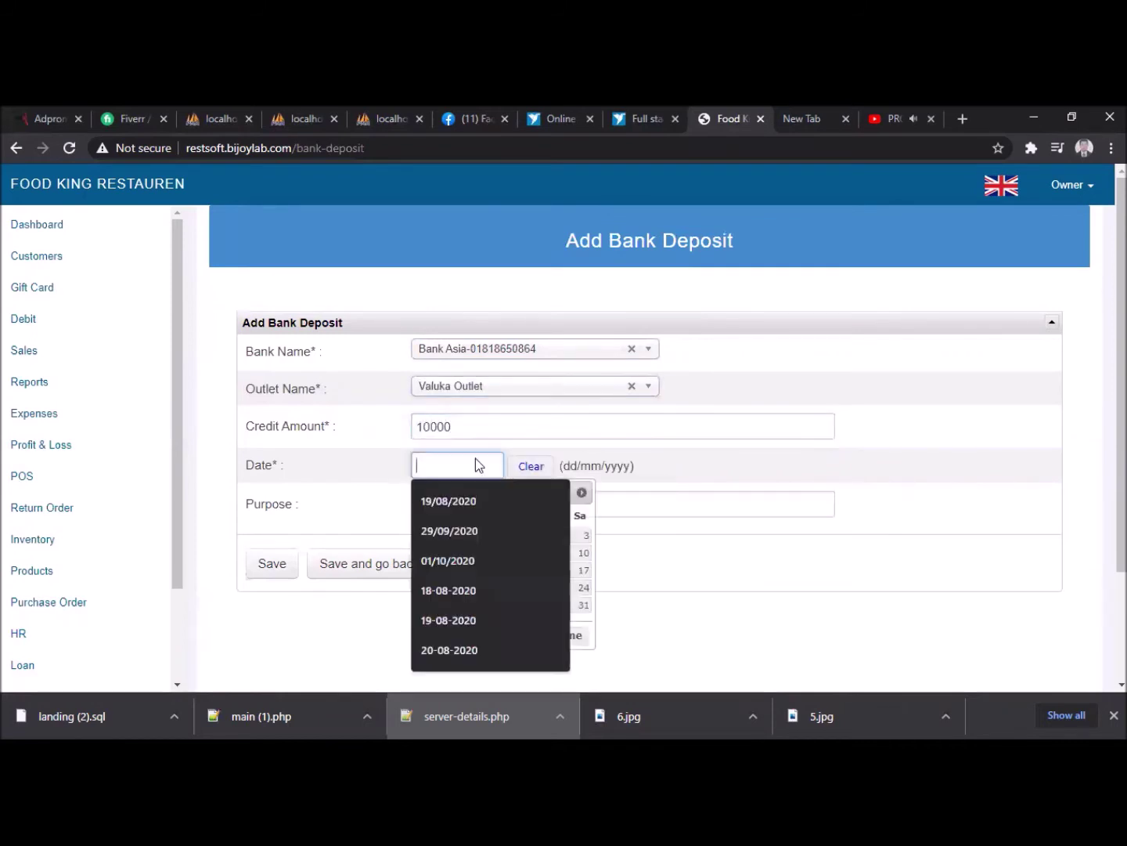
pyautogui.click(583, 539)
pyautogui.click(527, 495)
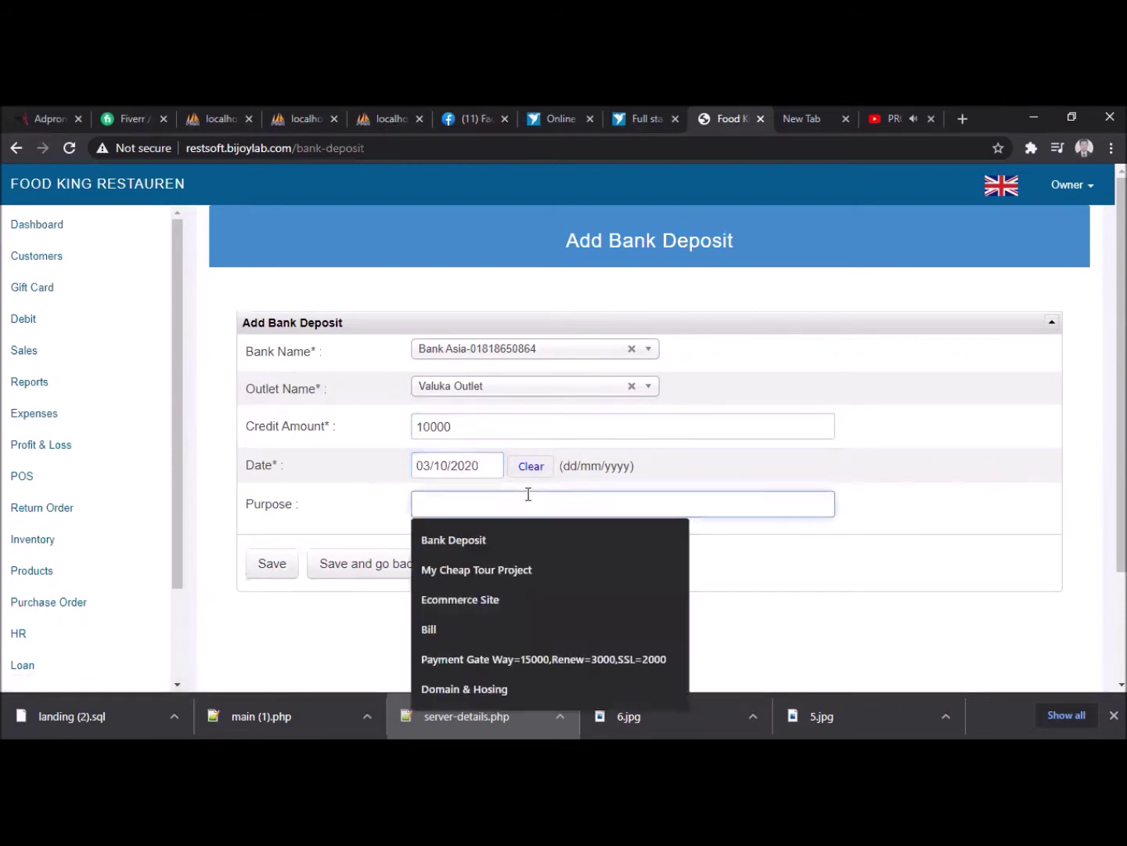
pyautogui.write('Re')
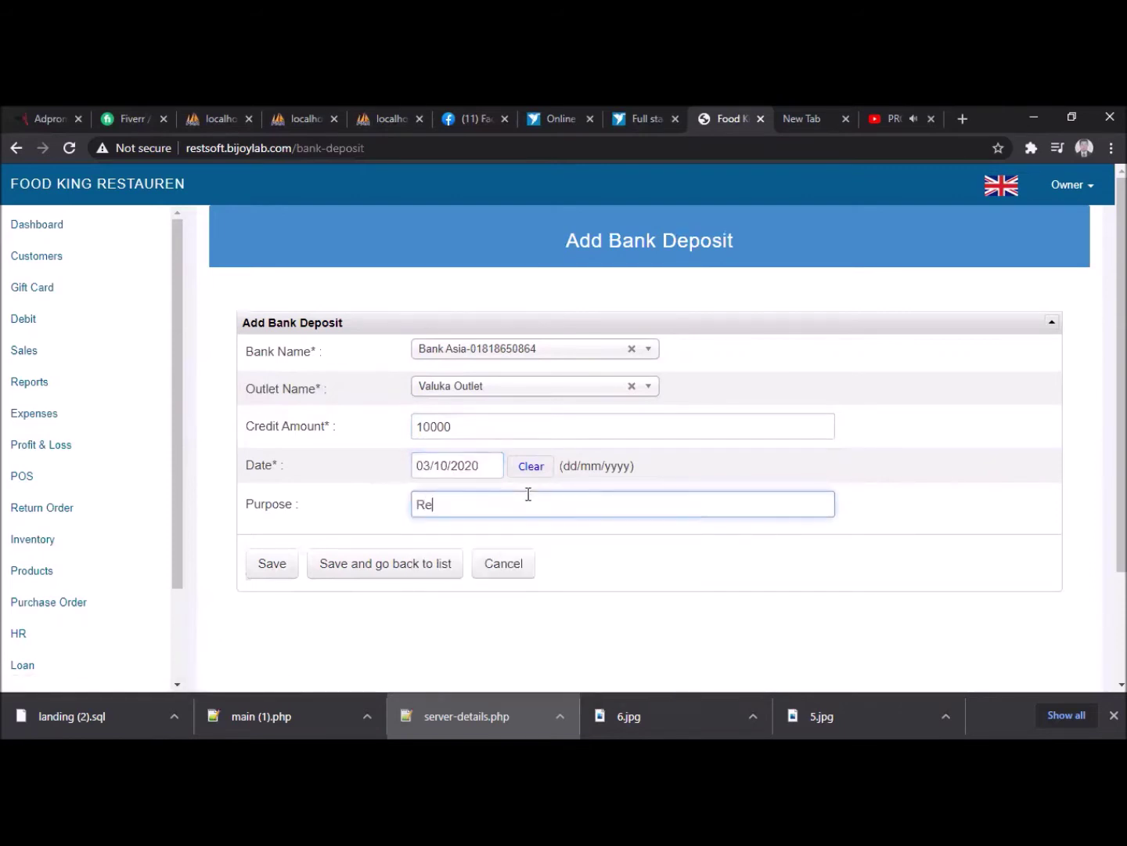
pyautogui.write('gular Deposti')
pyautogui.press('BackSpace')
pyautogui.press('BackSpace')
pyautogui.write('it')
pyautogui.click(275, 566)
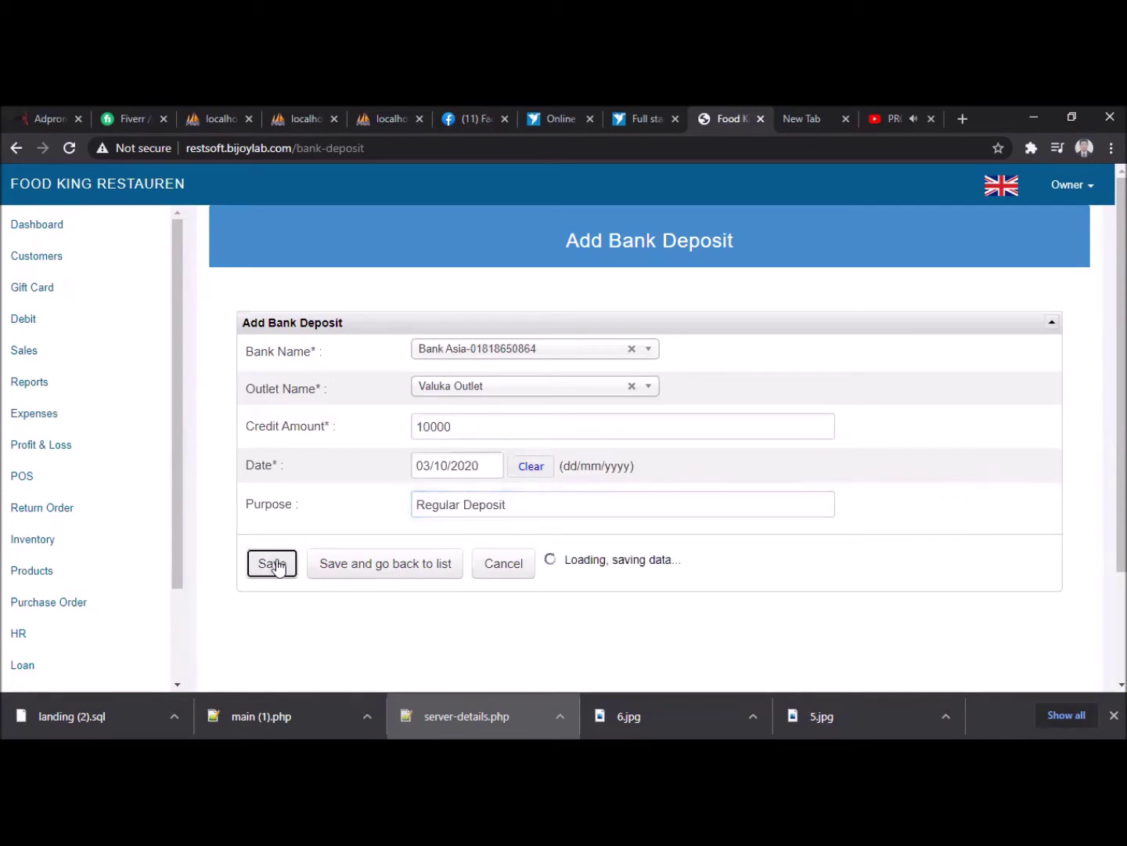
pyautogui.moveTo(175, 554); pyautogui.dragTo(176, 661)
pyautogui.click(68, 591)
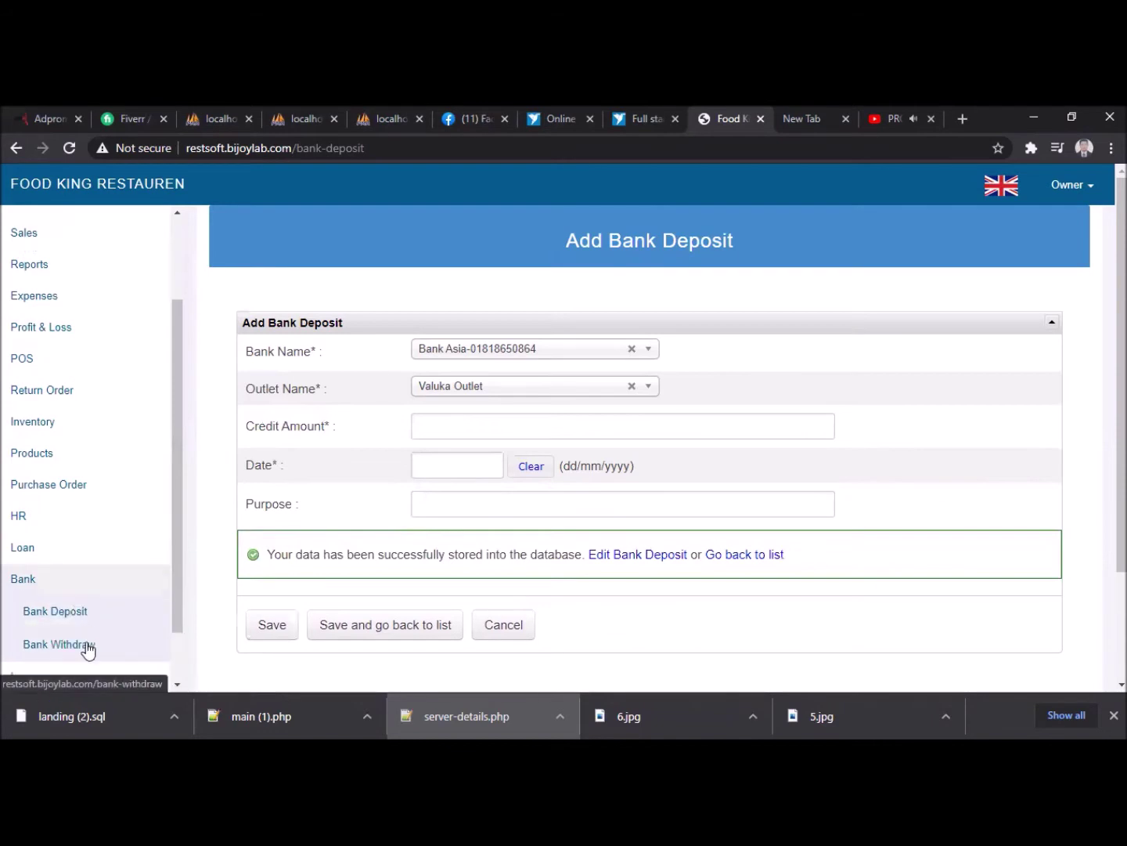
# - Start a new bank withdrawal from Bank Asia for Valuka Outlet with a debit of 5000
pyautogui.click(83, 646)
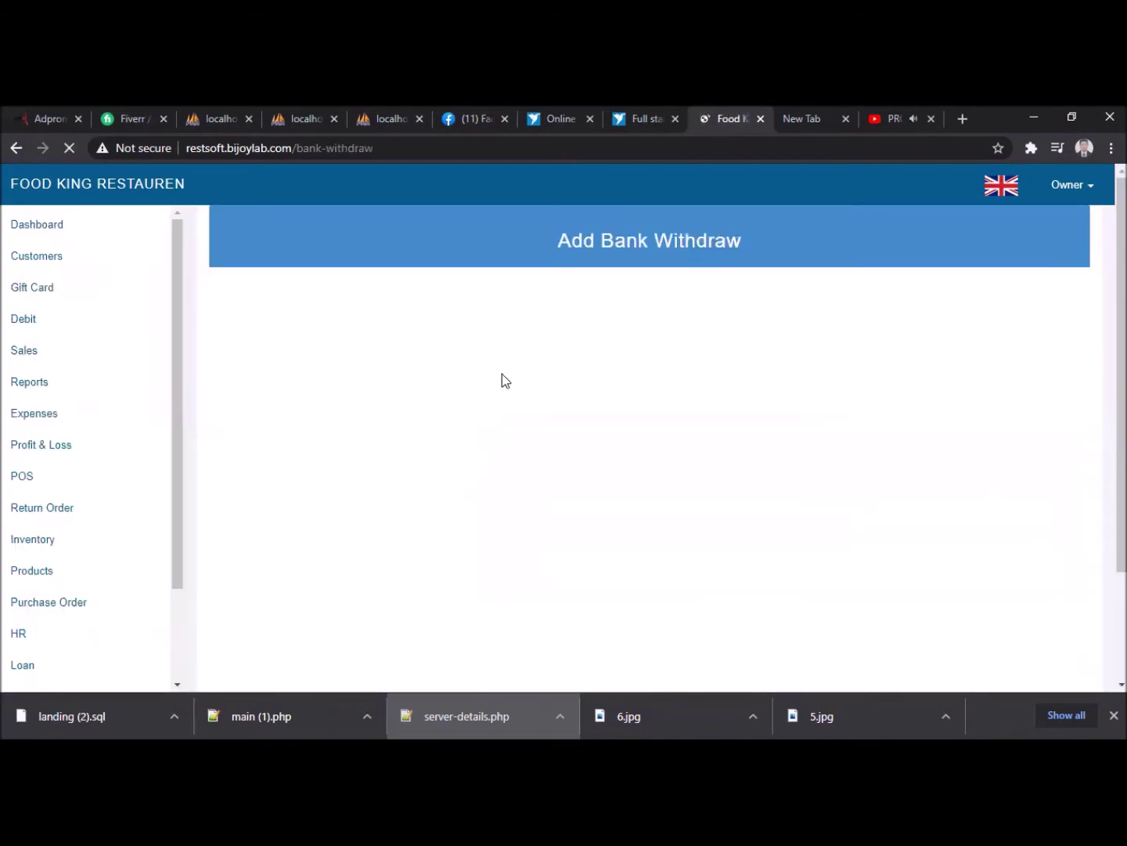
pyautogui.click(357, 356)
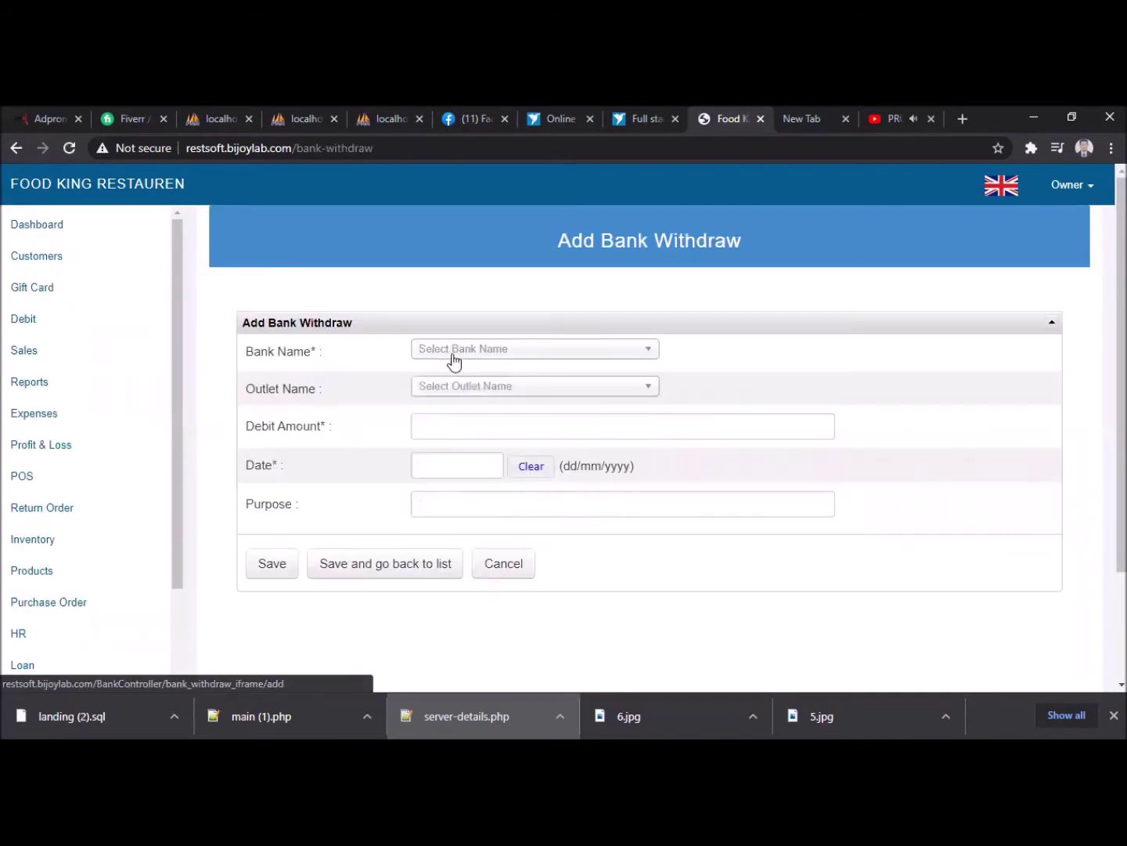
pyautogui.click(494, 358)
pyautogui.click(479, 390)
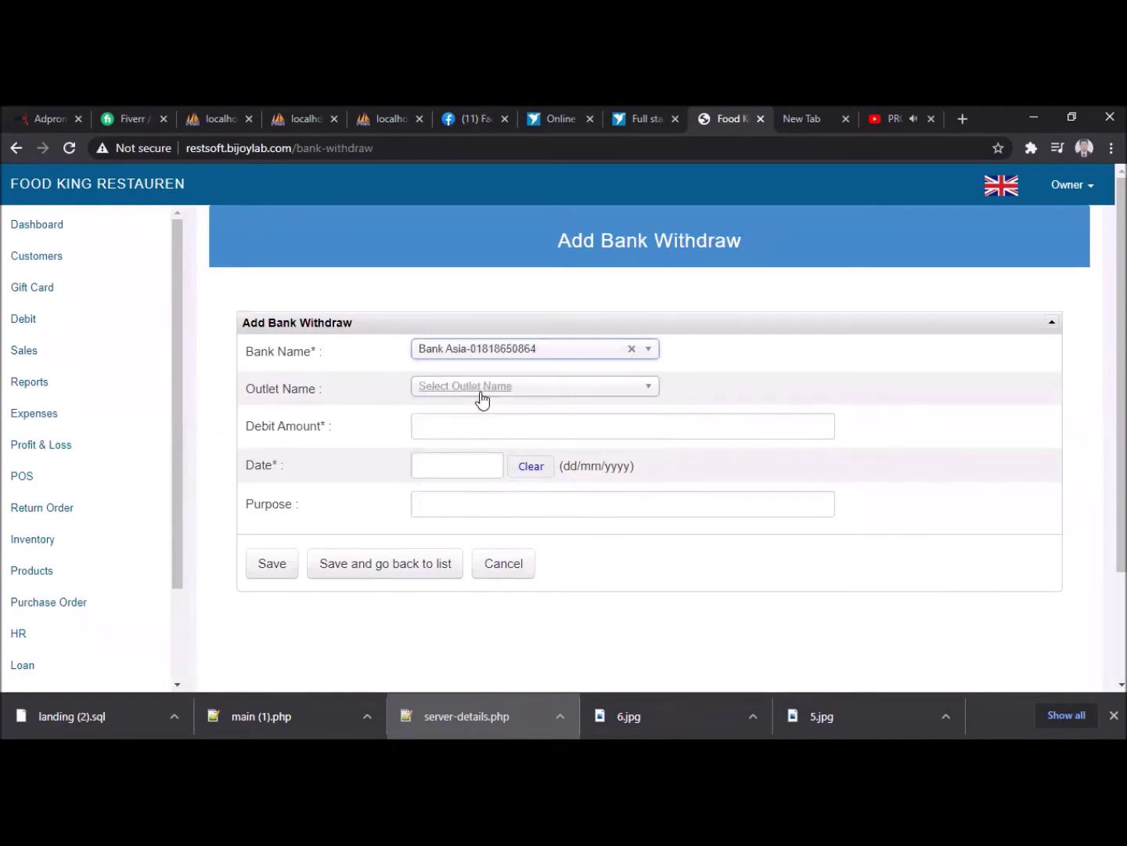
pyautogui.click(455, 387)
pyautogui.click(460, 490)
pyautogui.click(448, 424)
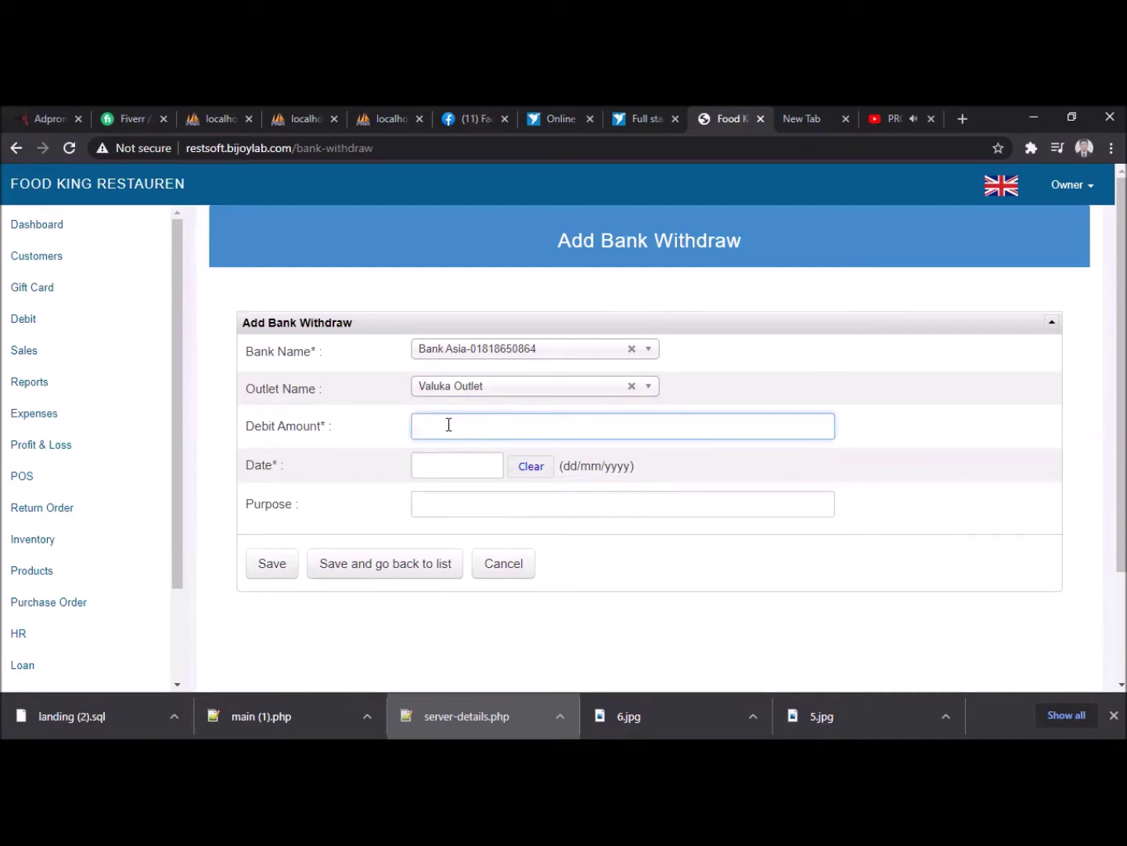
pyautogui.write('1')
pyautogui.press('BackSpace')
pyautogui.write('5000')
# - Date the withdrawal 10/10/2020, set purpose 'Regular Receive', and save it
pyautogui.click(423, 463)
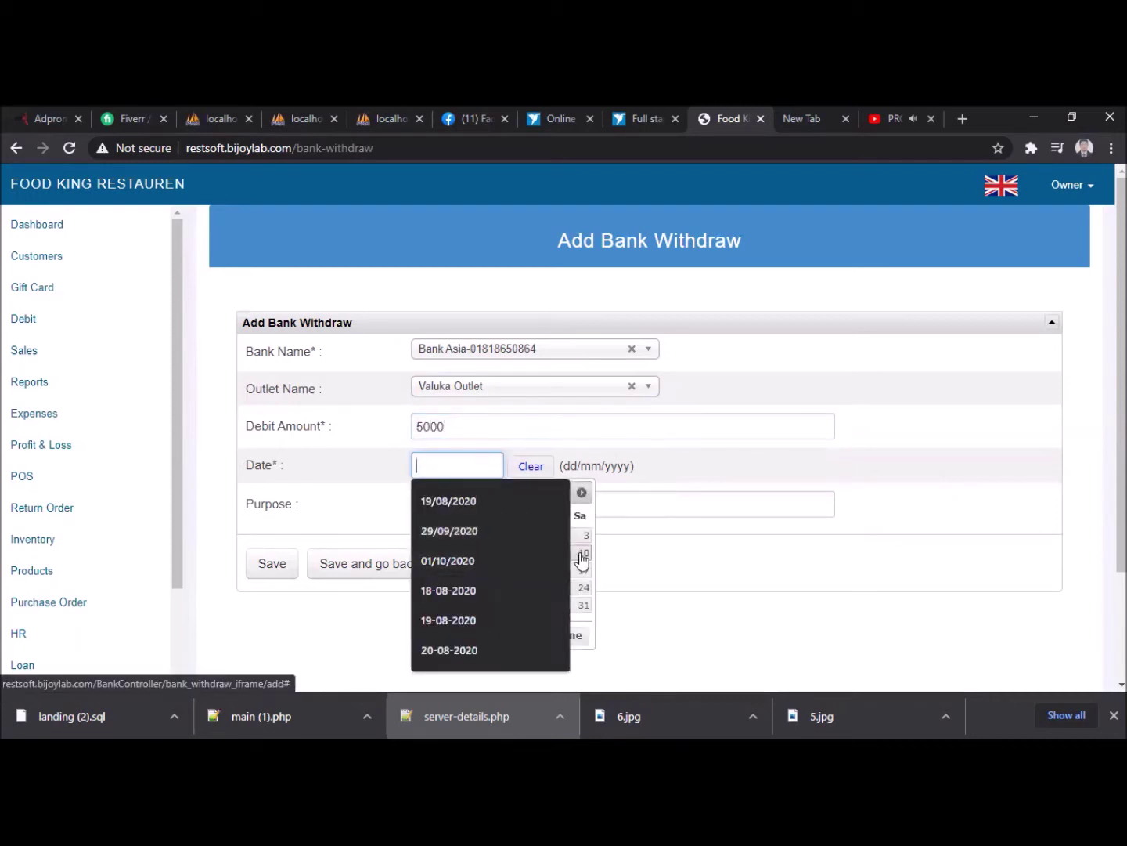
pyautogui.click(582, 557)
pyautogui.click(450, 494)
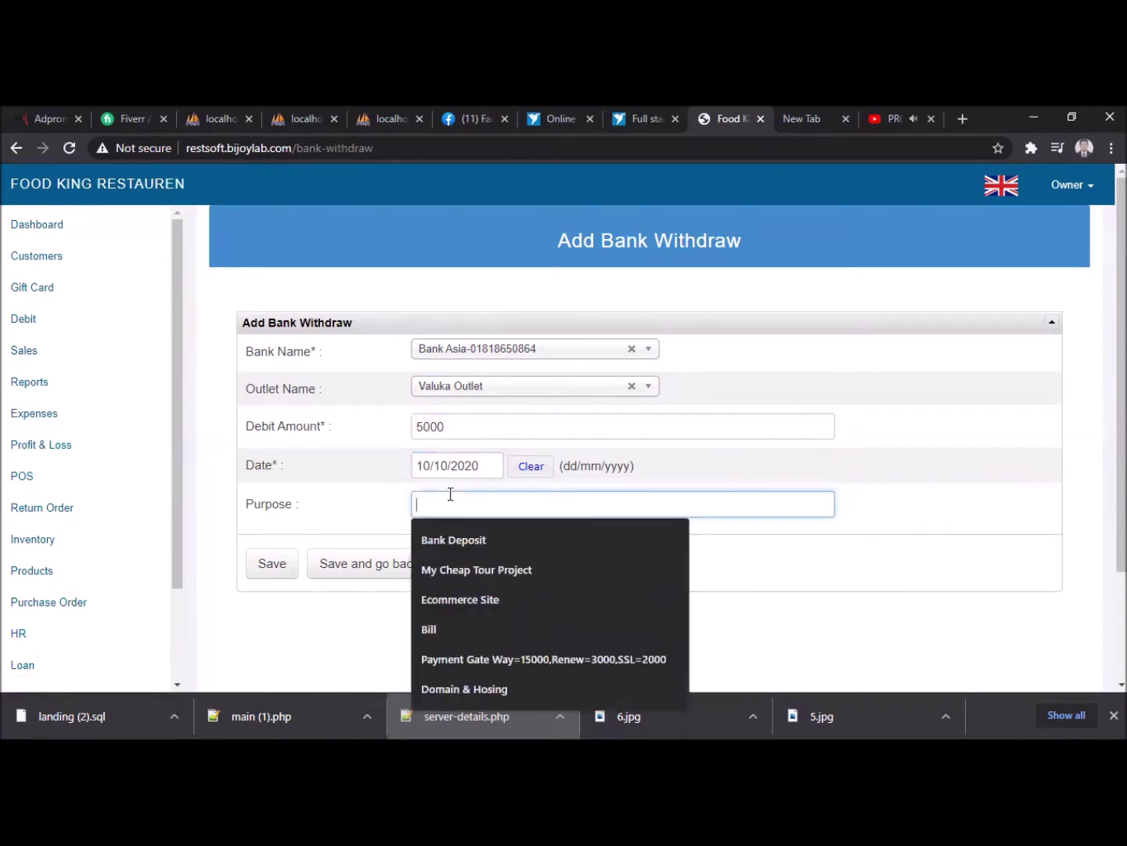
pyautogui.write('Reg')
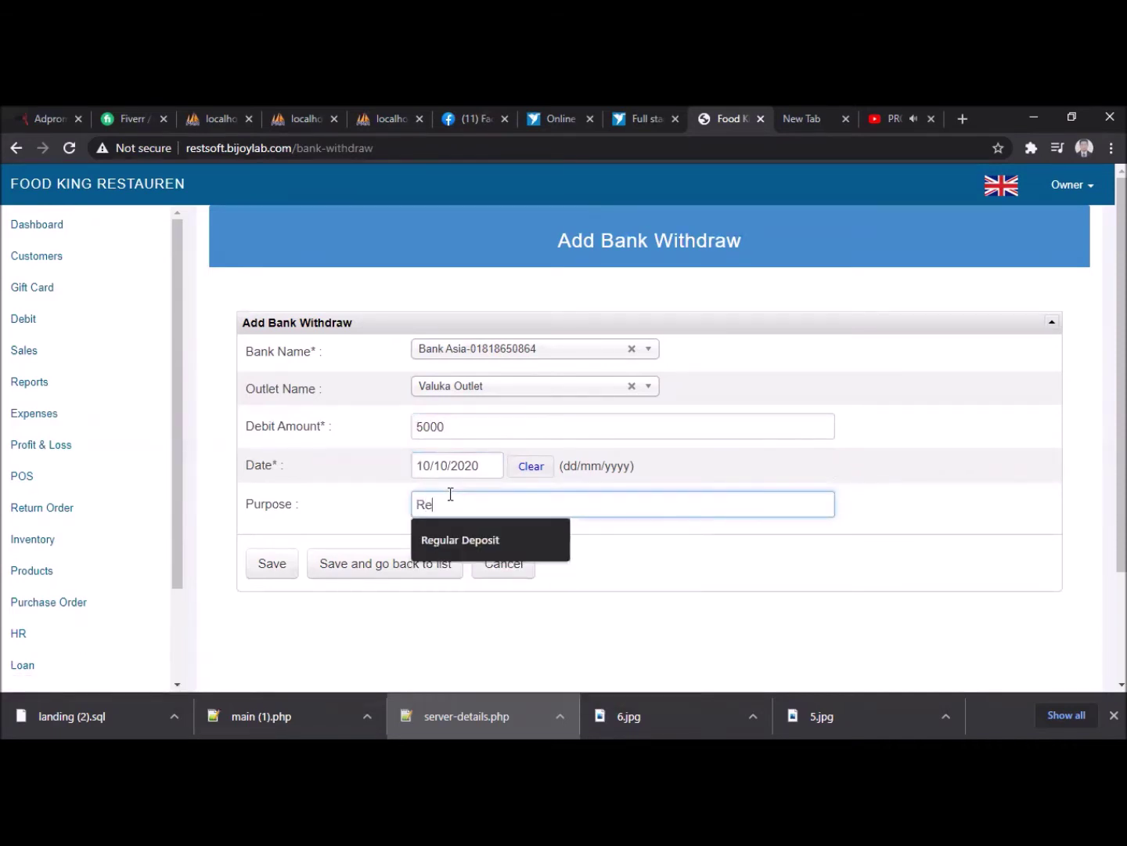
pyautogui.press('Down')
pyautogui.press('Return')
pyautogui.press('BackSpace')
pyautogui.press('BackSpace')
pyautogui.press('BackSpace')
pyautogui.press('BackSpace')
pyautogui.press('BackSpace')
pyautogui.press('BackSpace')
pyautogui.press('BackSpace')
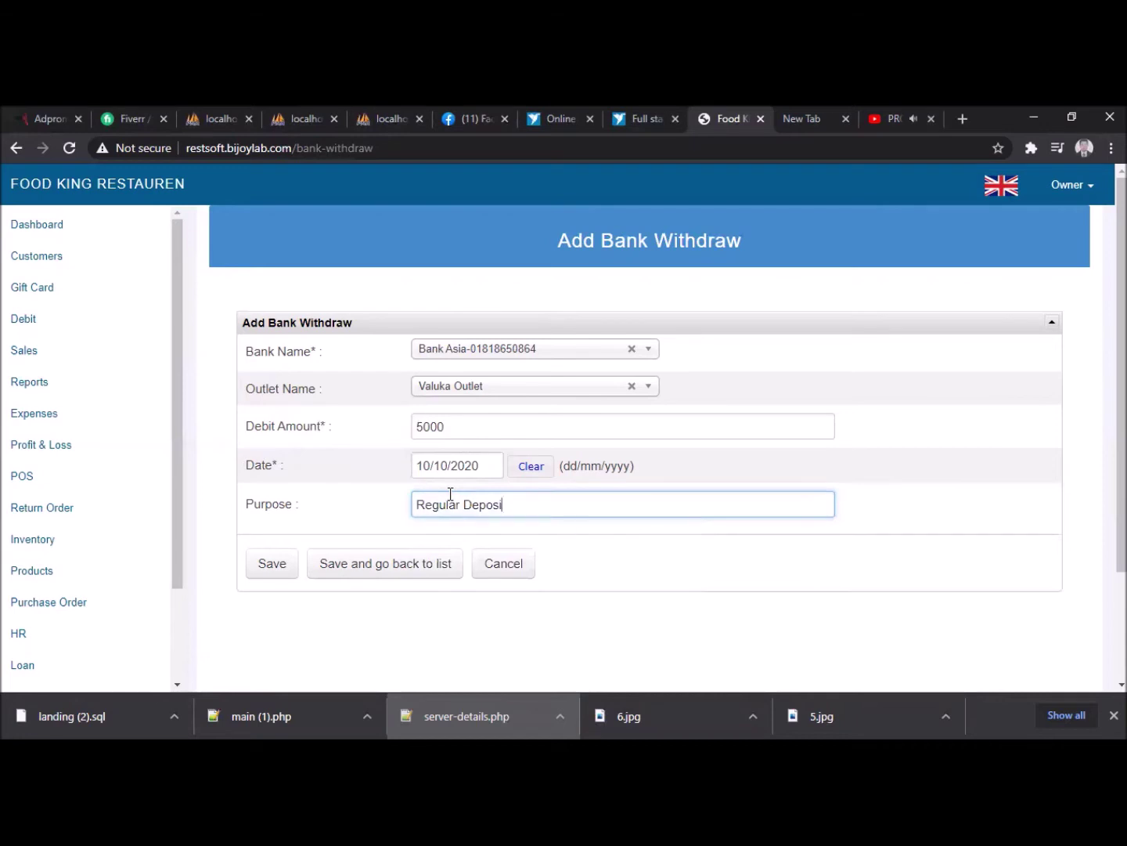
pyautogui.write('Receive')
pyautogui.click(283, 570)
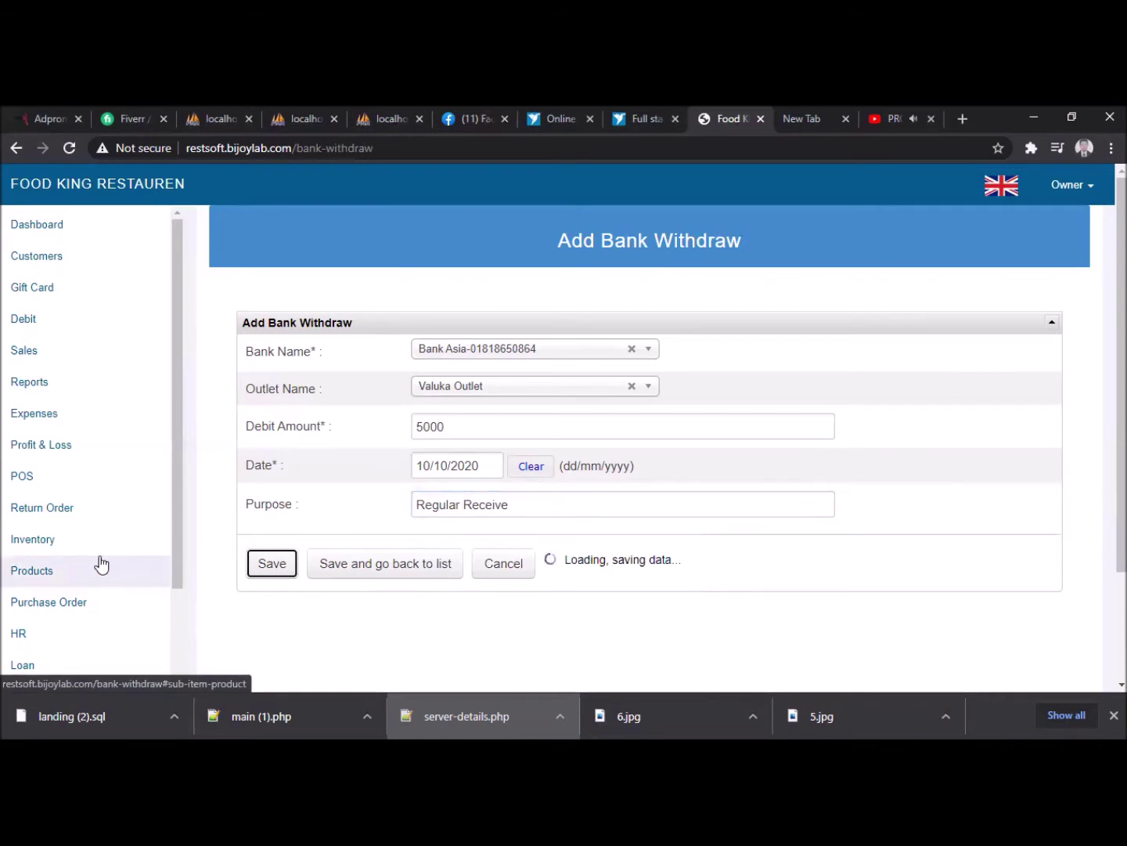
pyautogui.scroll(-3, 101, 561)
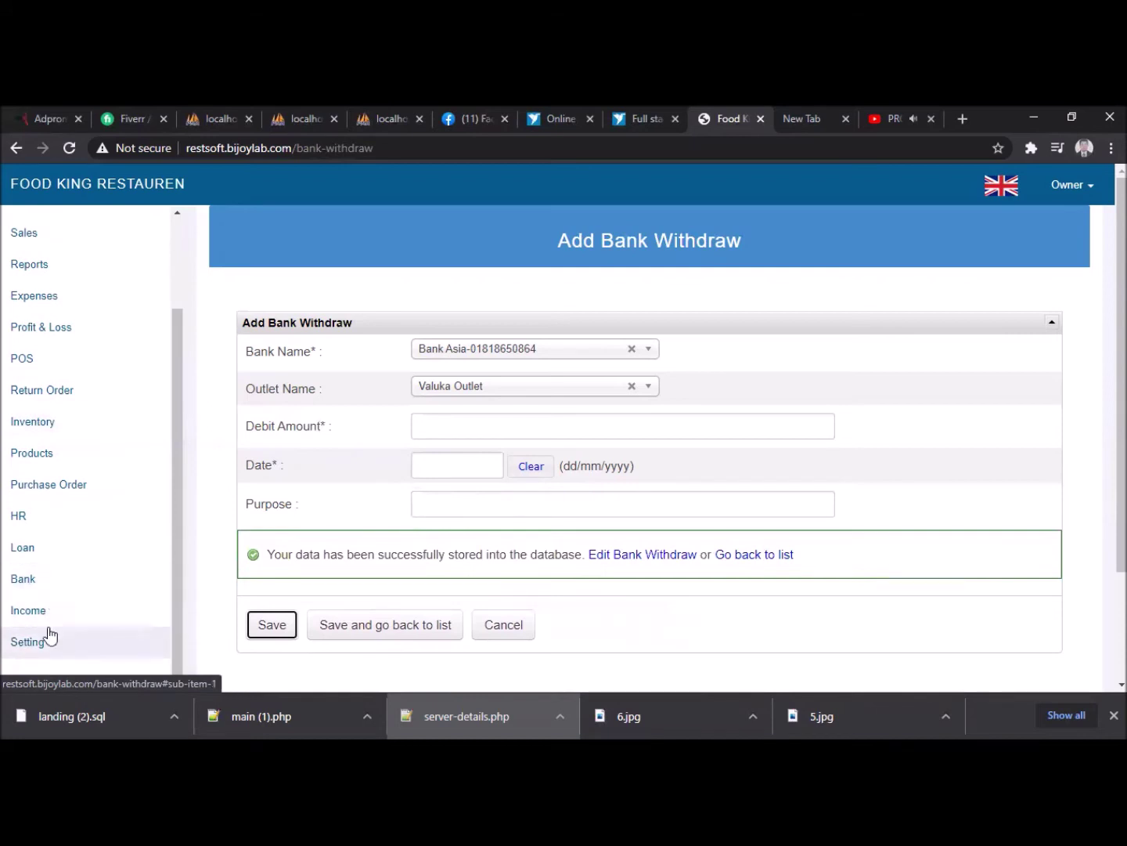
pyautogui.click(23, 545)
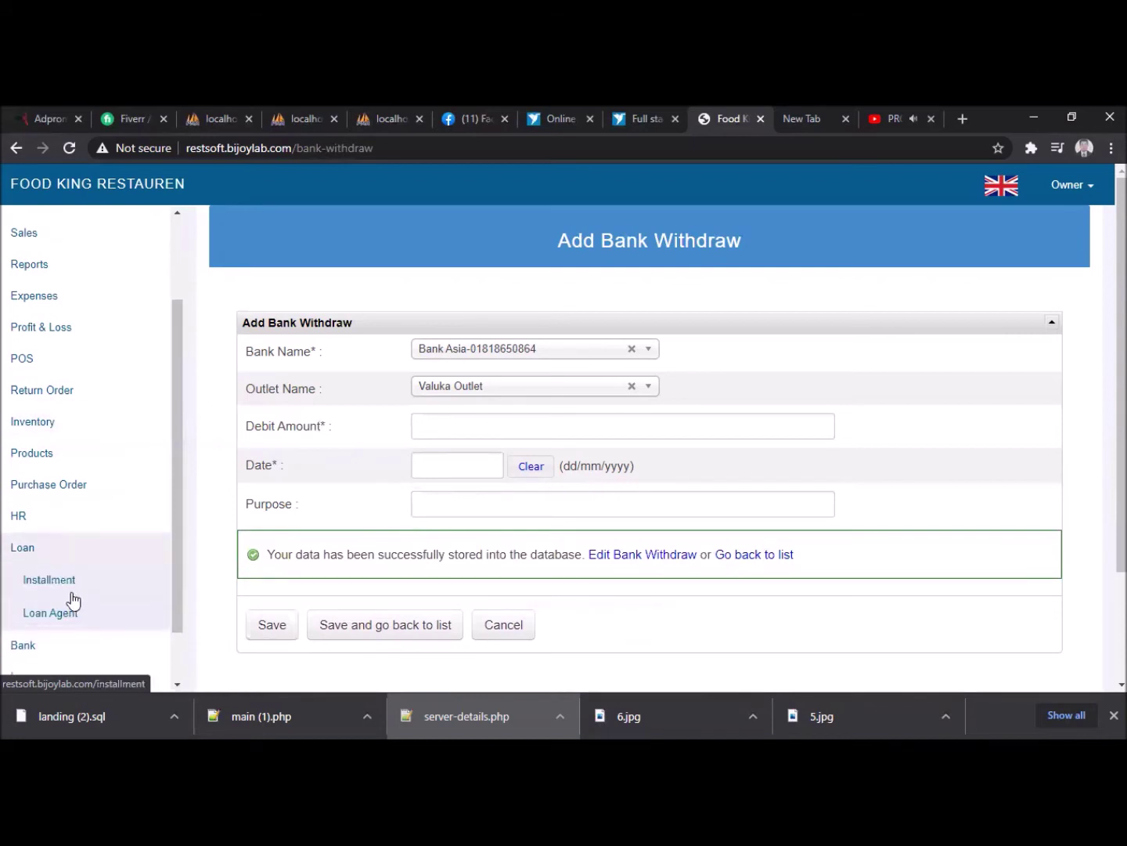
# - Open Loan Agent and select 'loan_agent' and 'outlet_id' in the Database Error 1054 message
pyautogui.click(60, 615)
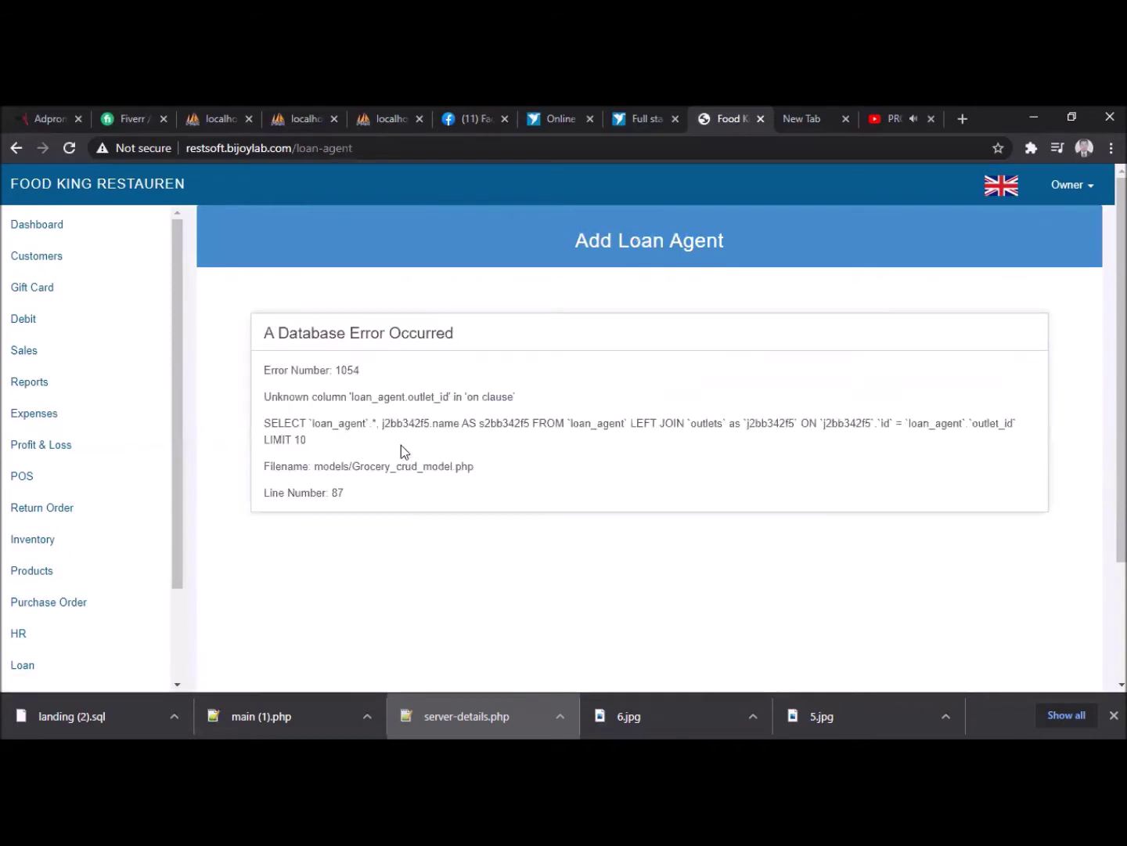
pyautogui.doubleClick(387, 397)
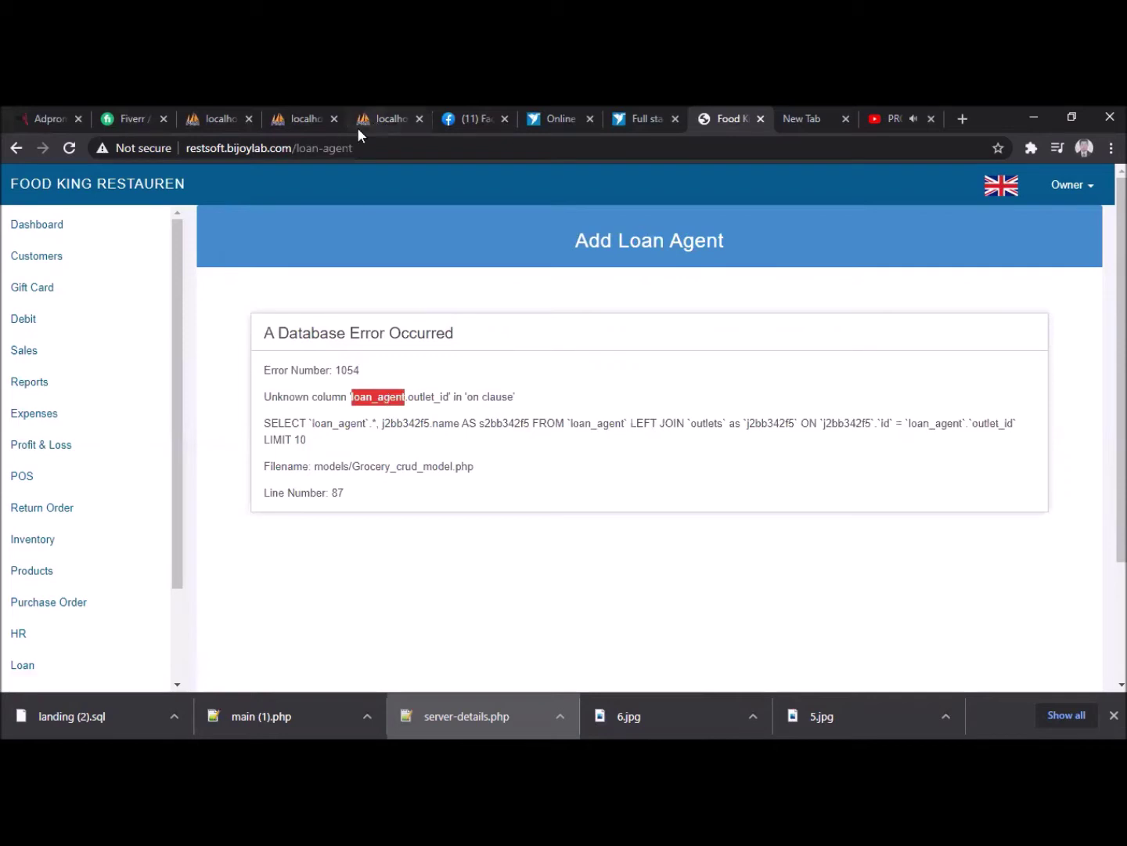
pyautogui.hotkey('alt', 'Tab')
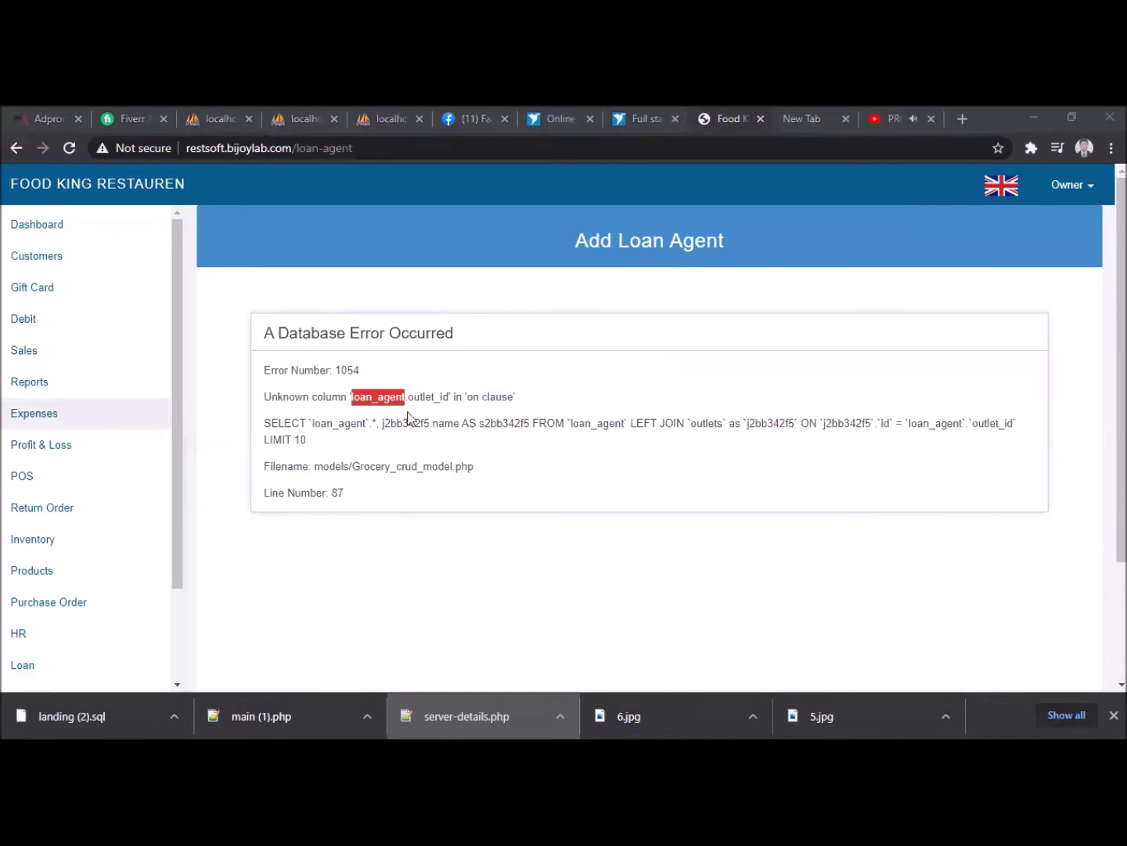
pyautogui.doubleClick(426, 397)
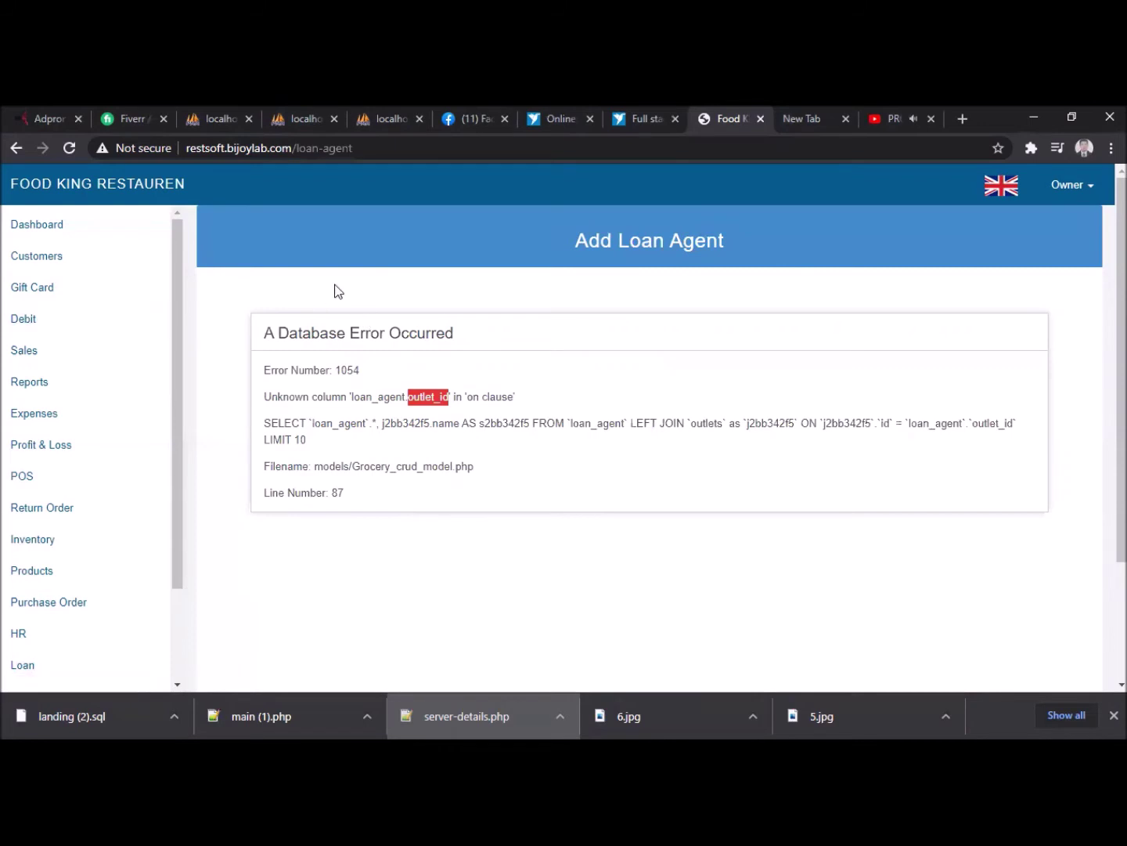
pyautogui.scroll(-2, 327, 334)
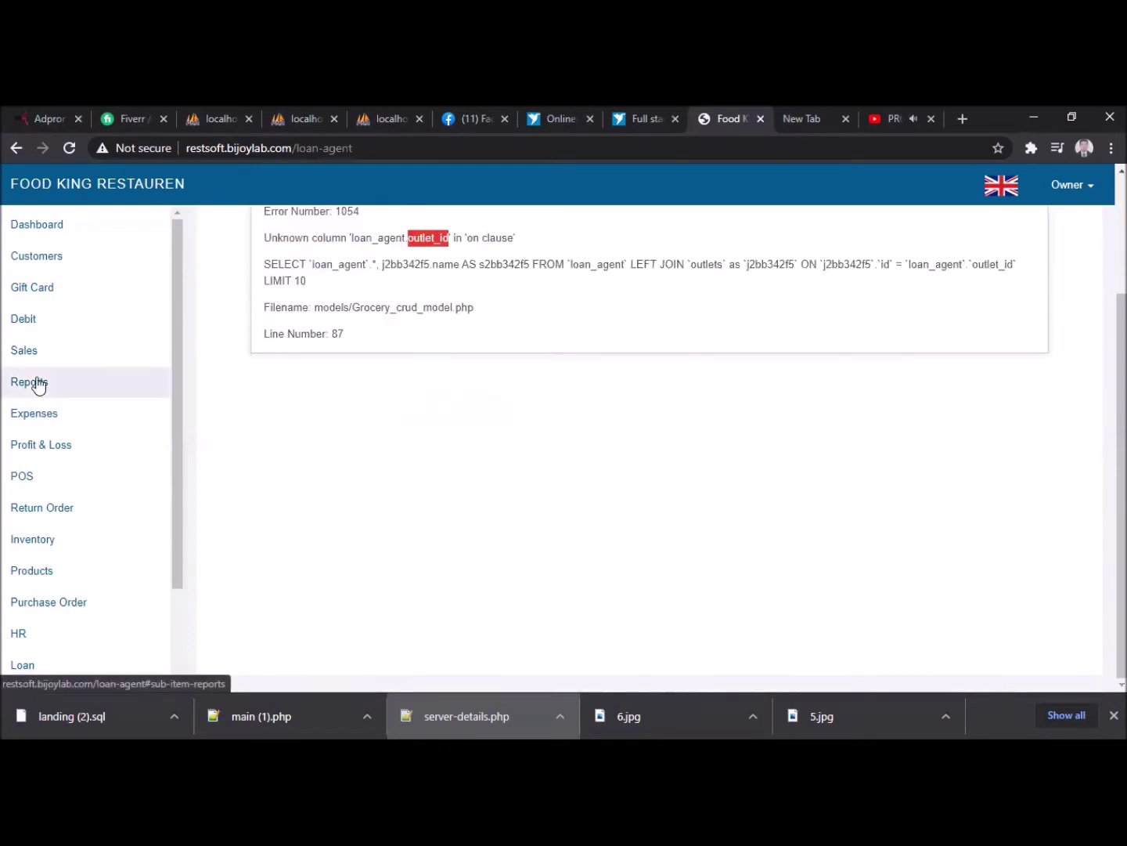
pyautogui.scroll(-2, 68, 556)
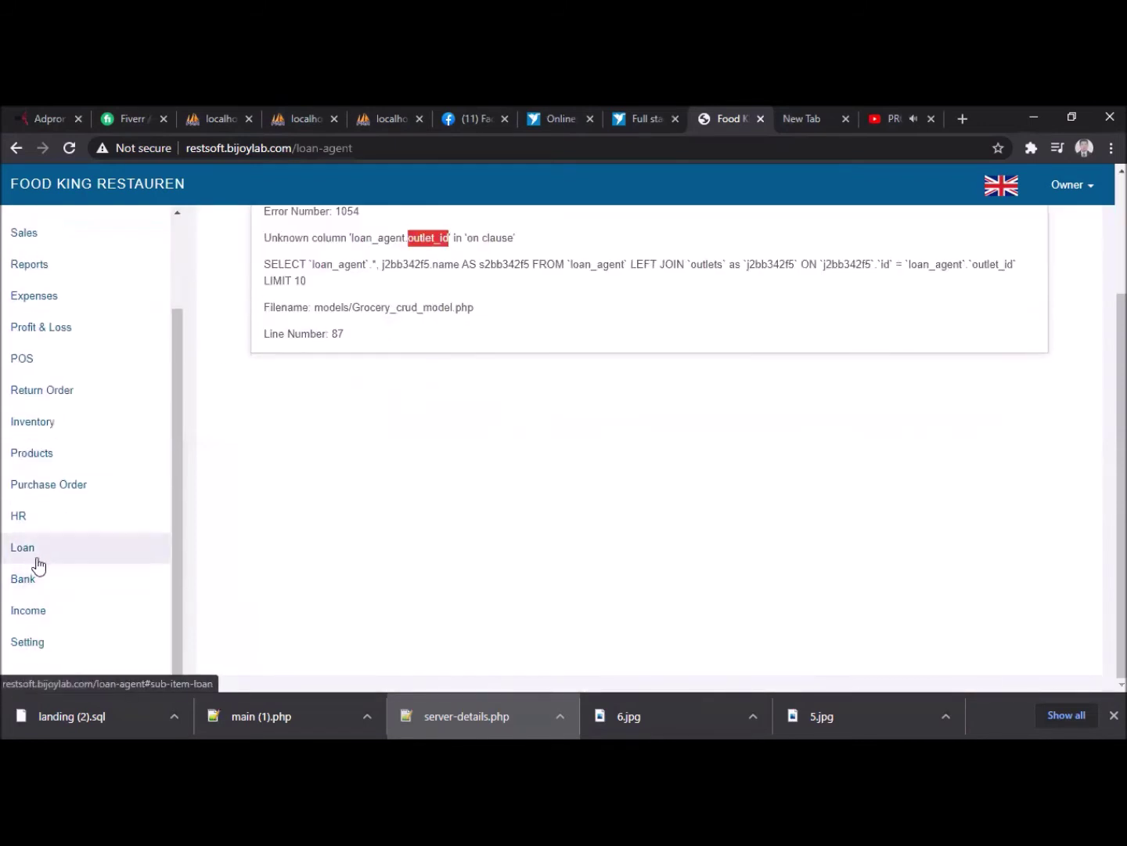
pyautogui.click(32, 552)
# - Open the Loan Installment page, then the Loan Agent page, and stop it loading
pyautogui.click(50, 581)
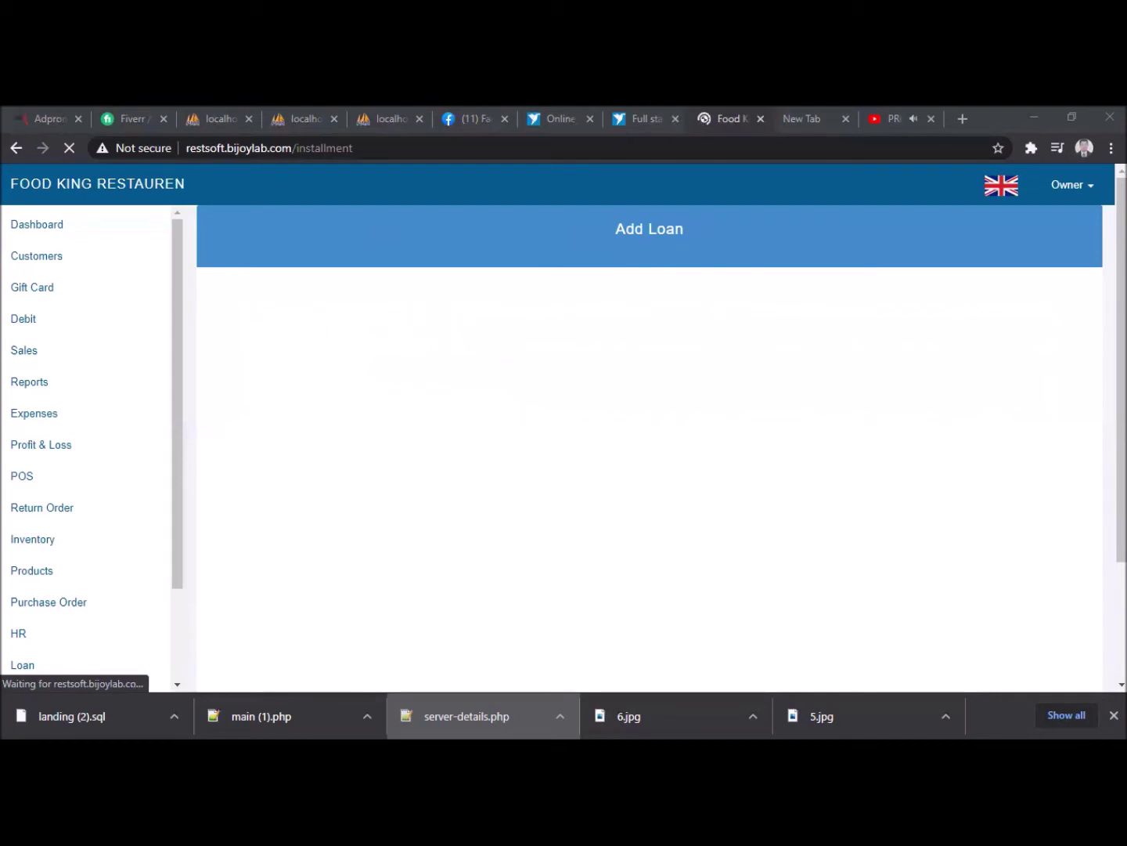
pyautogui.click(40, 661)
pyautogui.scroll(-2, 48, 649)
pyautogui.click(67, 569)
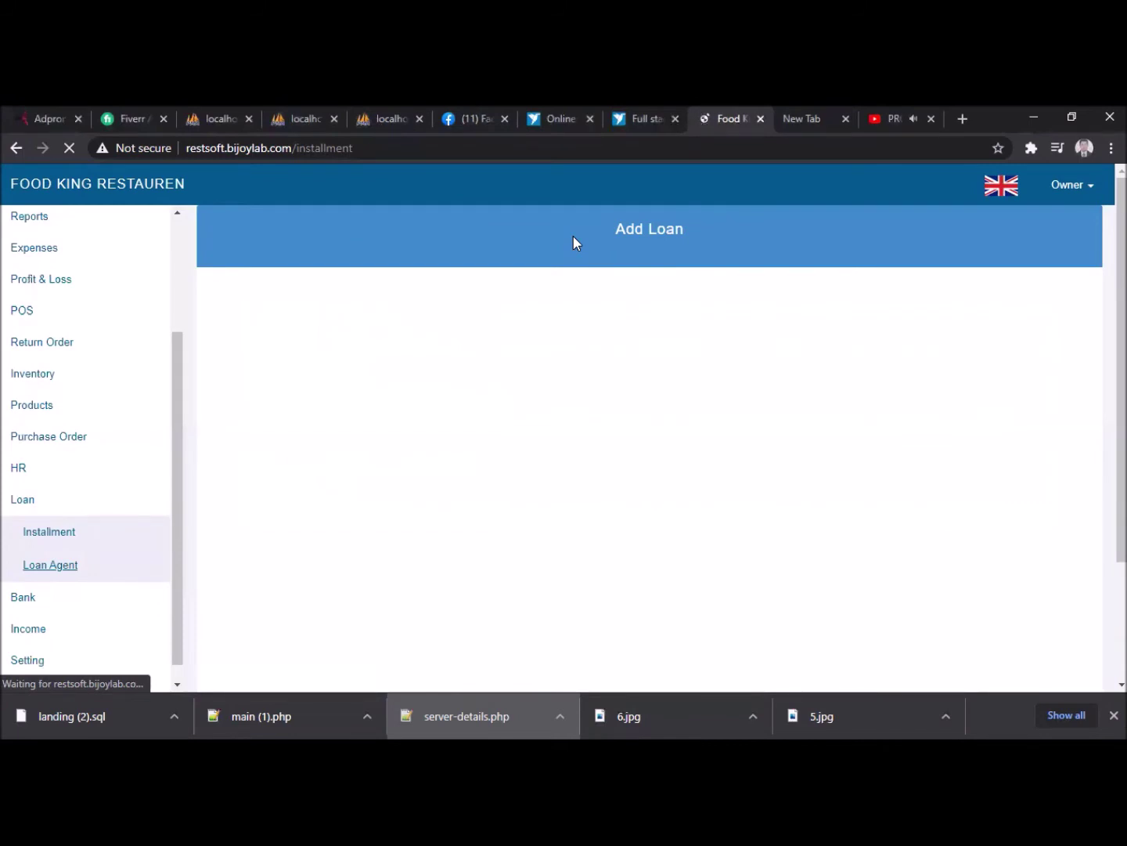
pyautogui.click(69, 148)
# - Reload Loan Agent, select the missing table name in its error, then open the Installment list
pyautogui.click(45, 568)
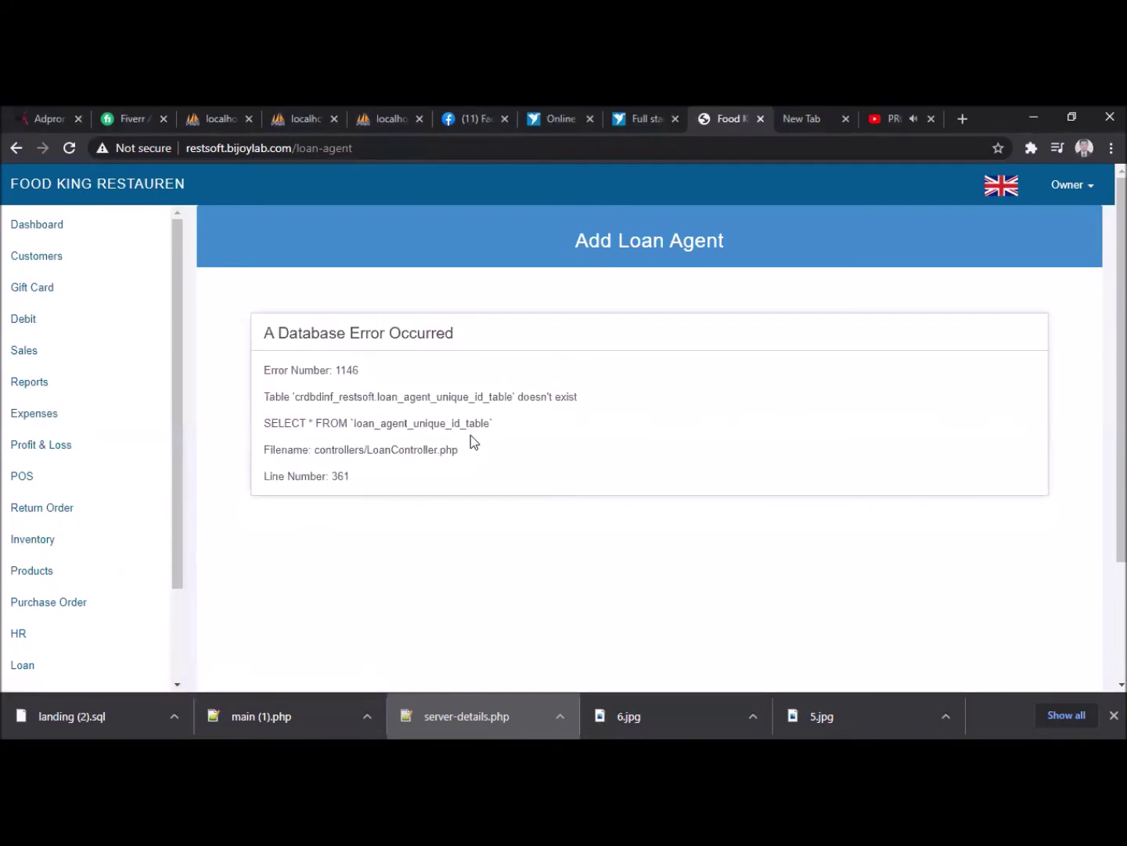
pyautogui.doubleClick(457, 401)
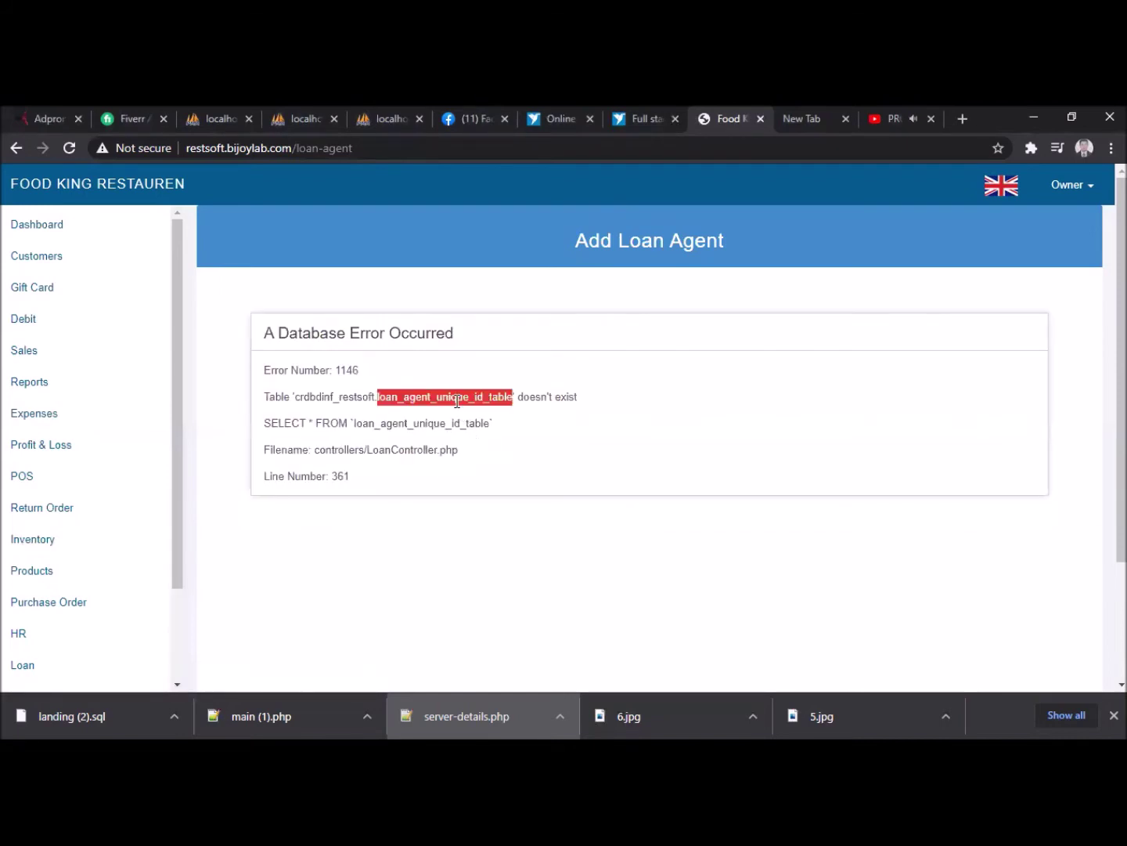
pyautogui.scroll(-2, 66, 642)
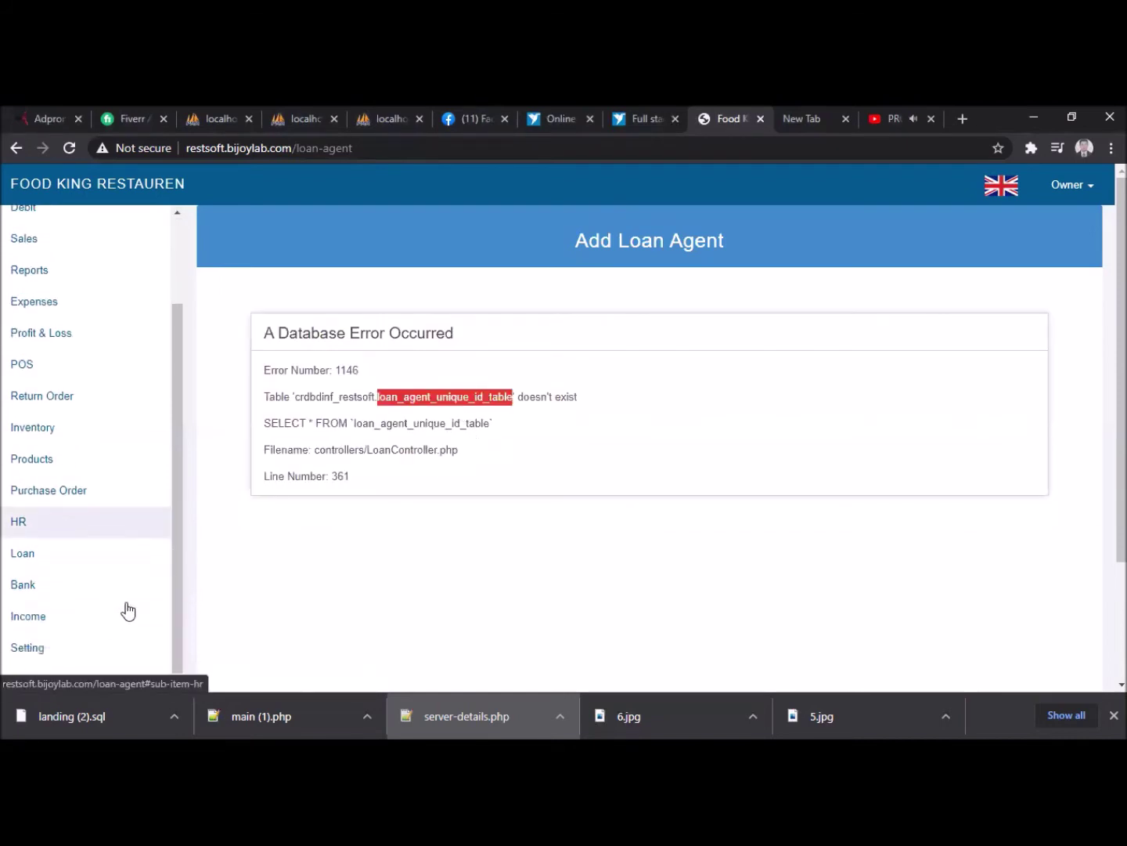
pyautogui.click(30, 547)
pyautogui.click(51, 583)
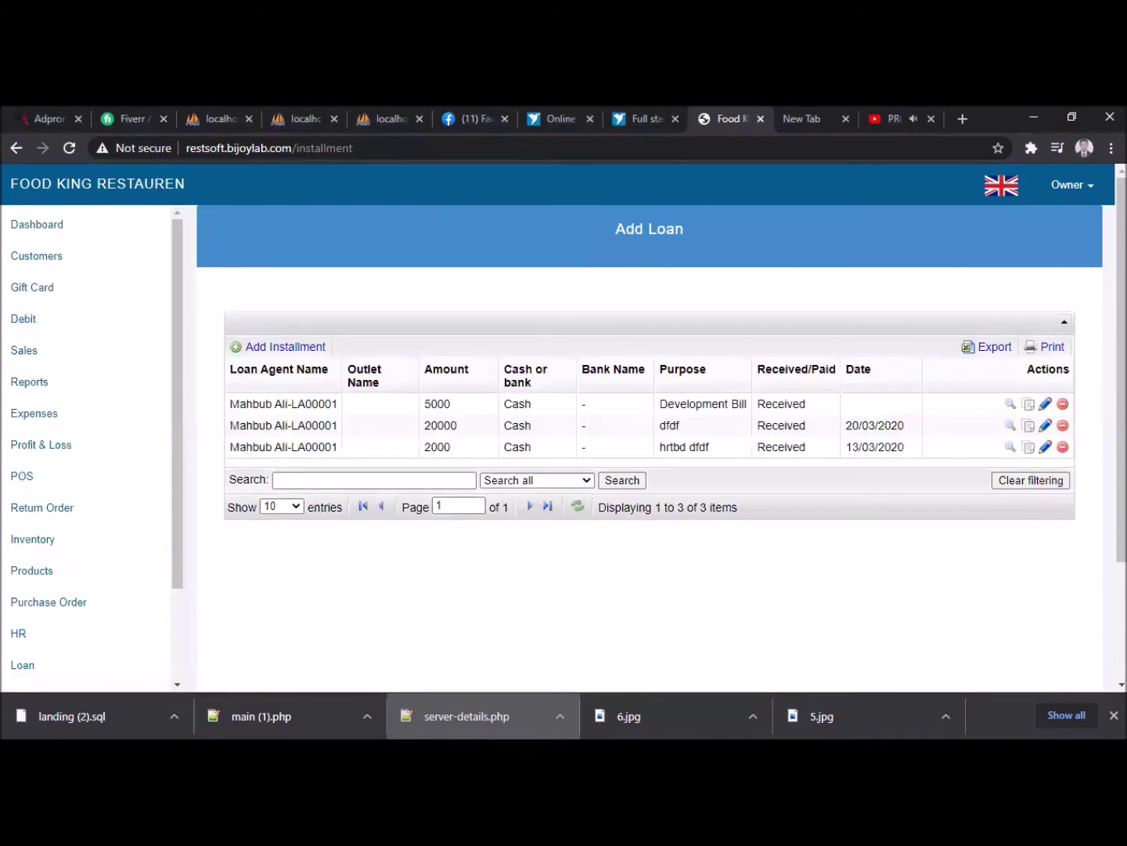
# - In phpMyAdmin, collapse the ameera table list, open the mgroup database, then return to the POS
pyautogui.click(396, 117)
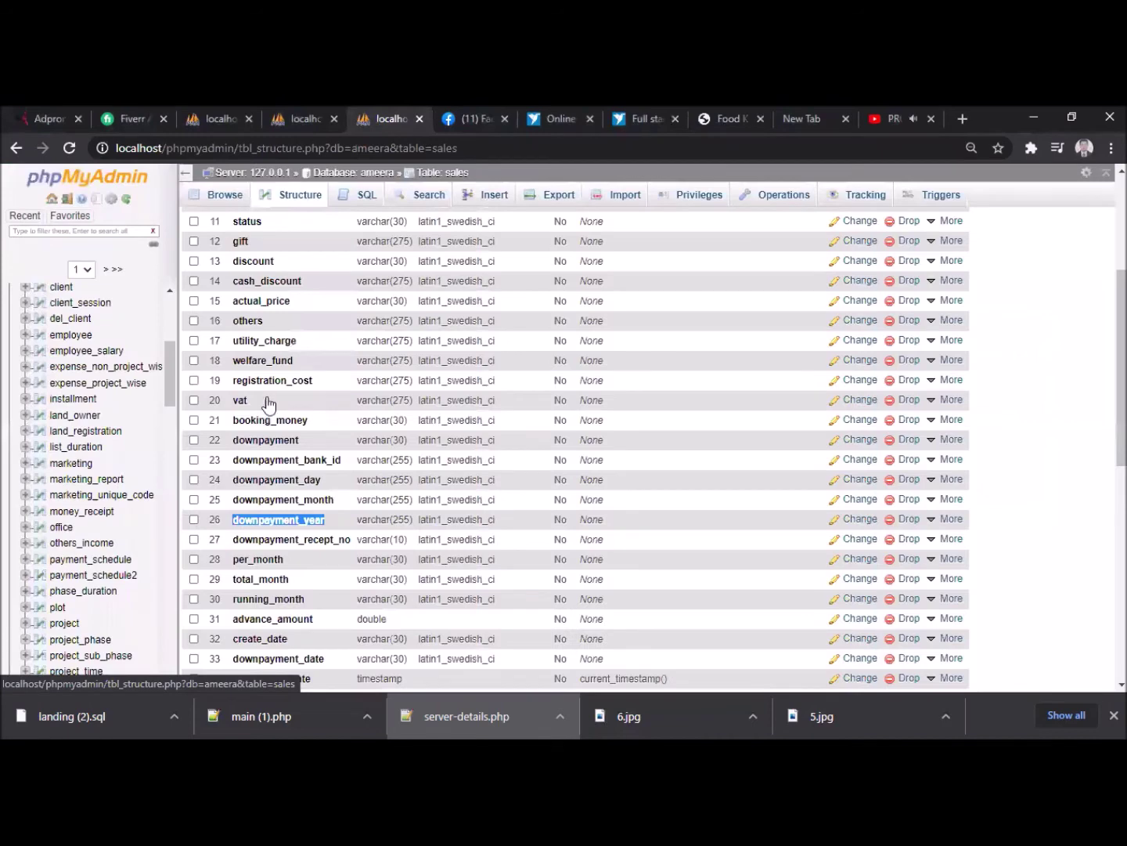
pyautogui.scroll(6, 173, 314)
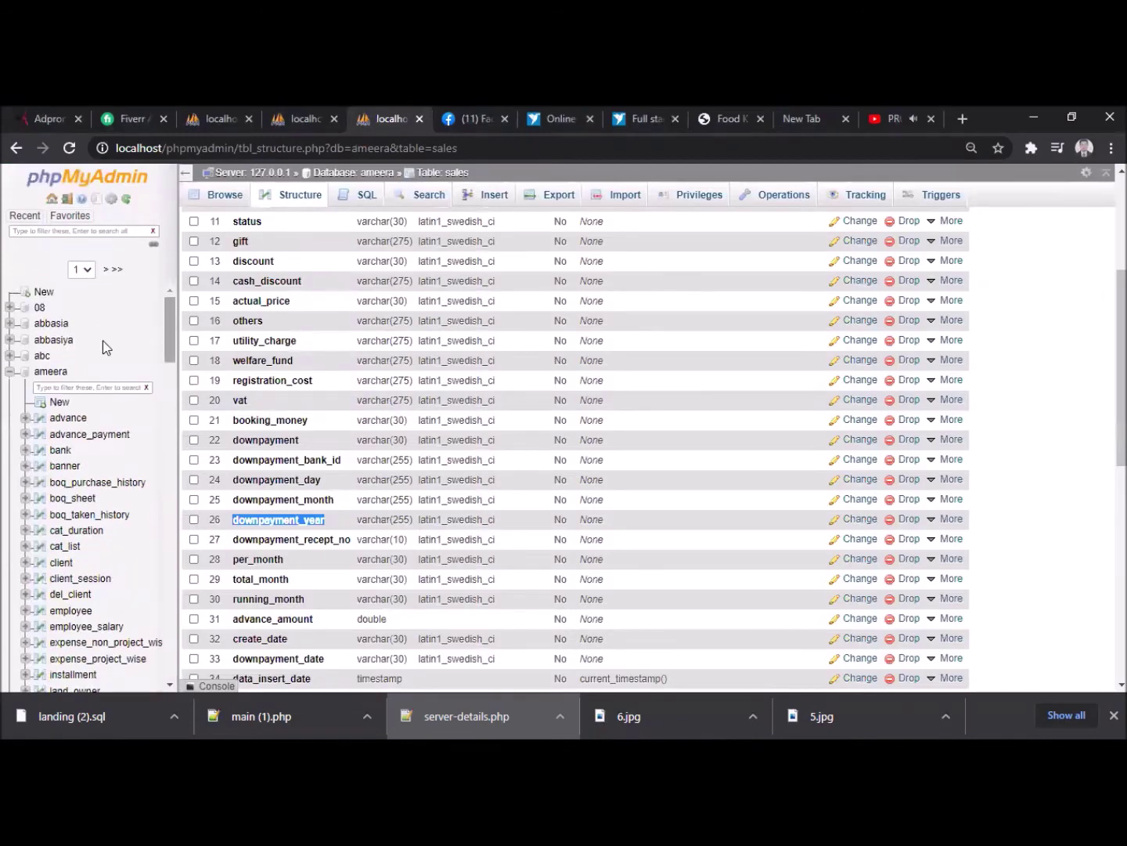
pyautogui.click(10, 374)
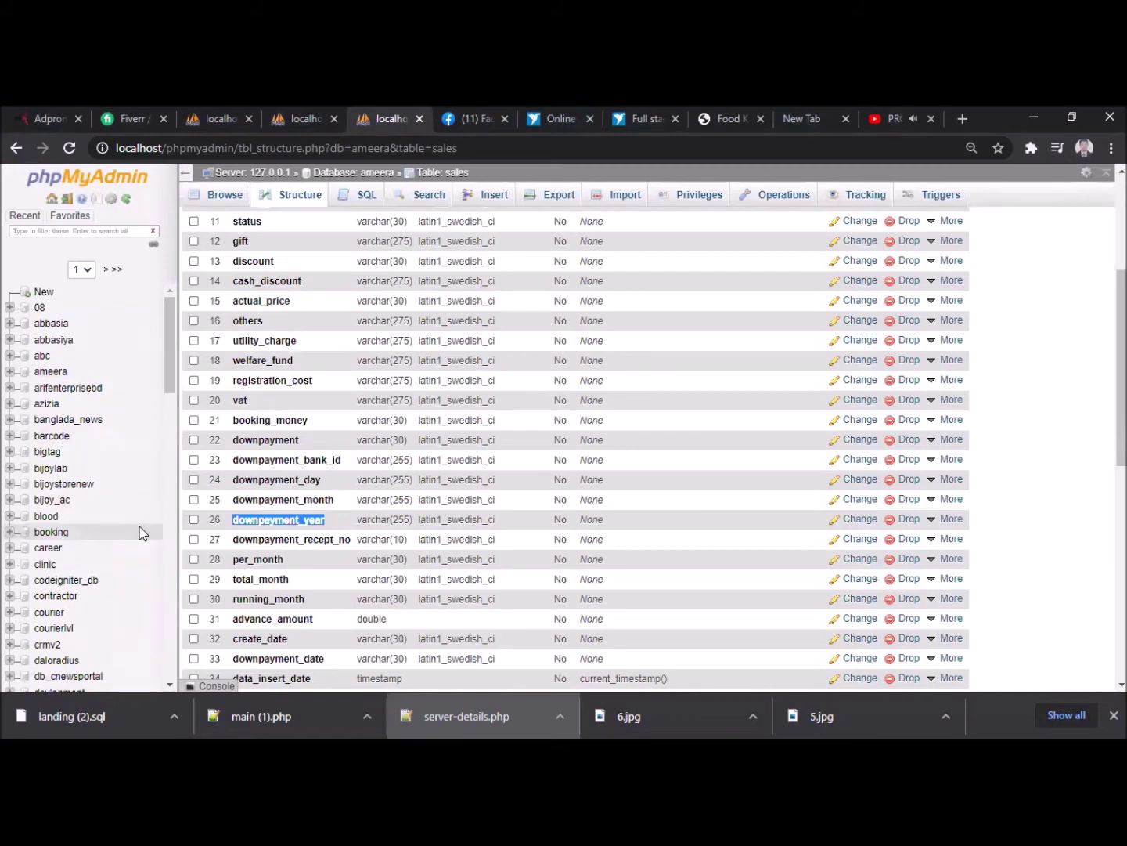
pyautogui.scroll(-3, 271, 549)
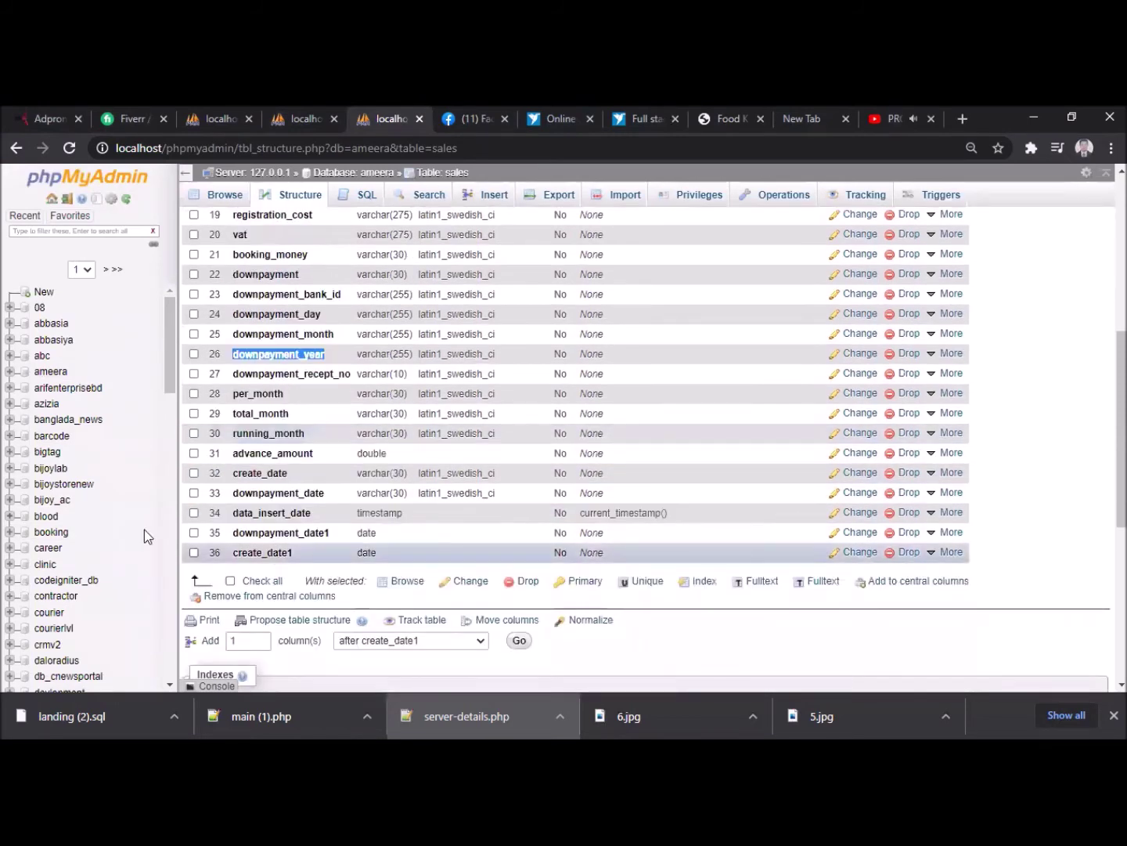
pyautogui.scroll(-10, 133, 512)
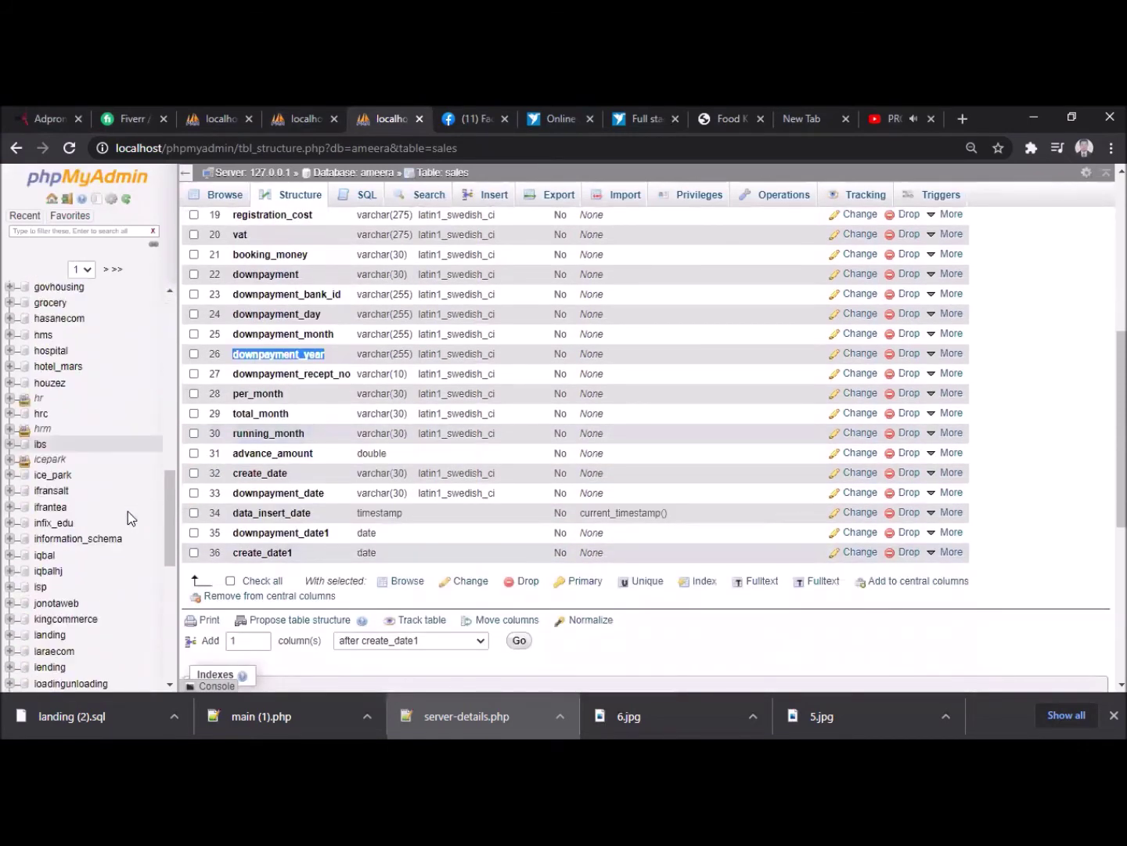
pyautogui.click(50, 589)
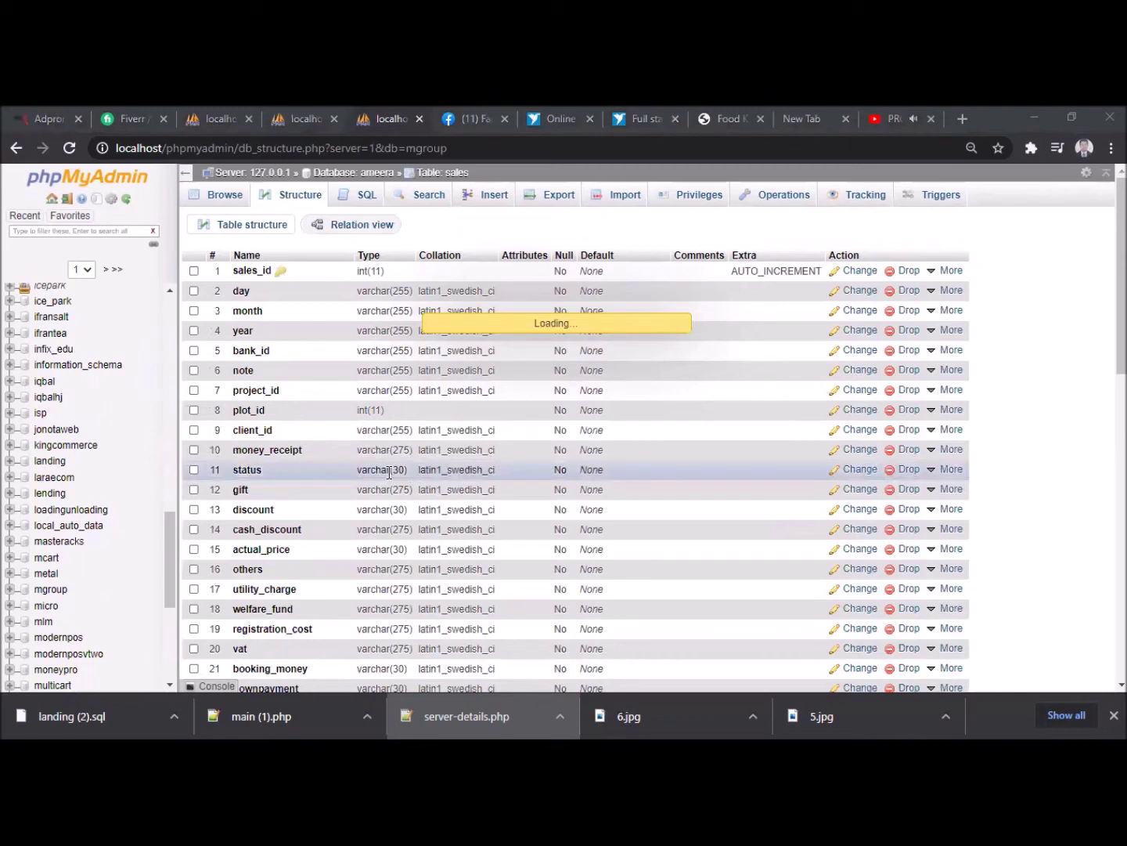
pyautogui.scroll(-2, 390, 472)
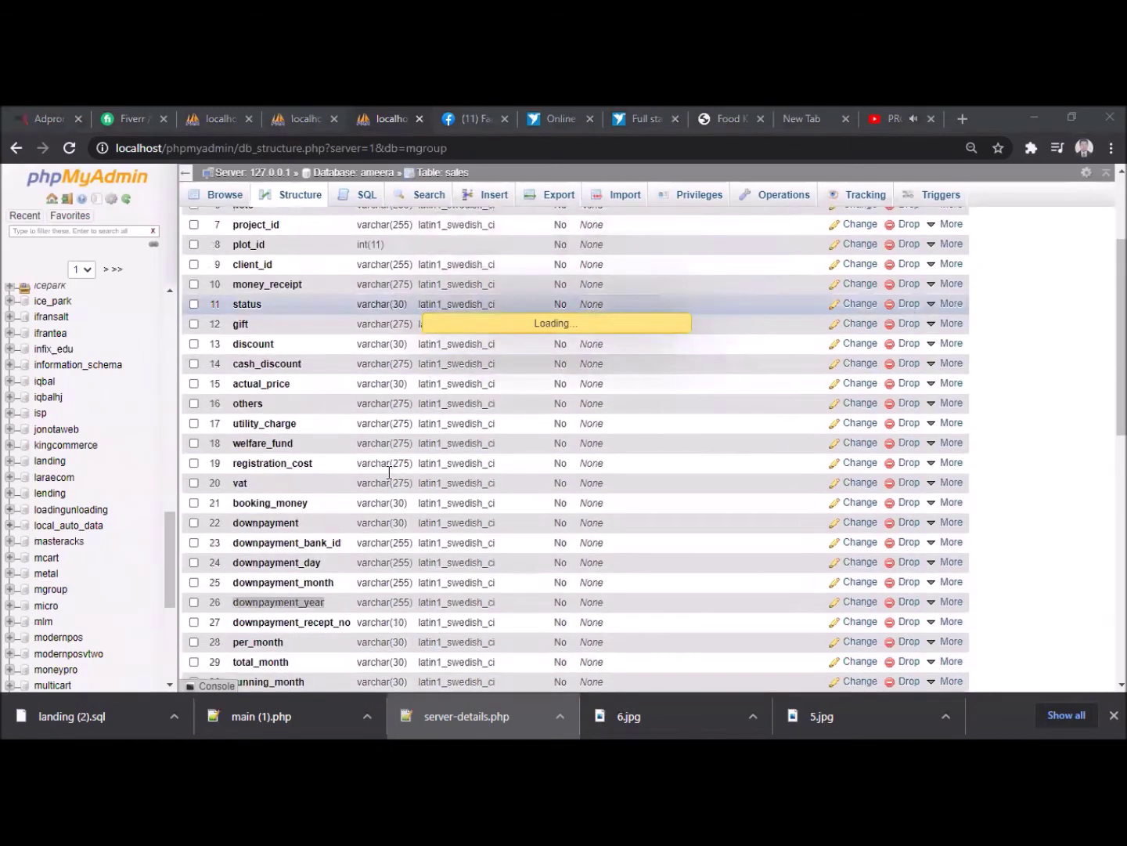
pyautogui.scroll(2, 389, 472)
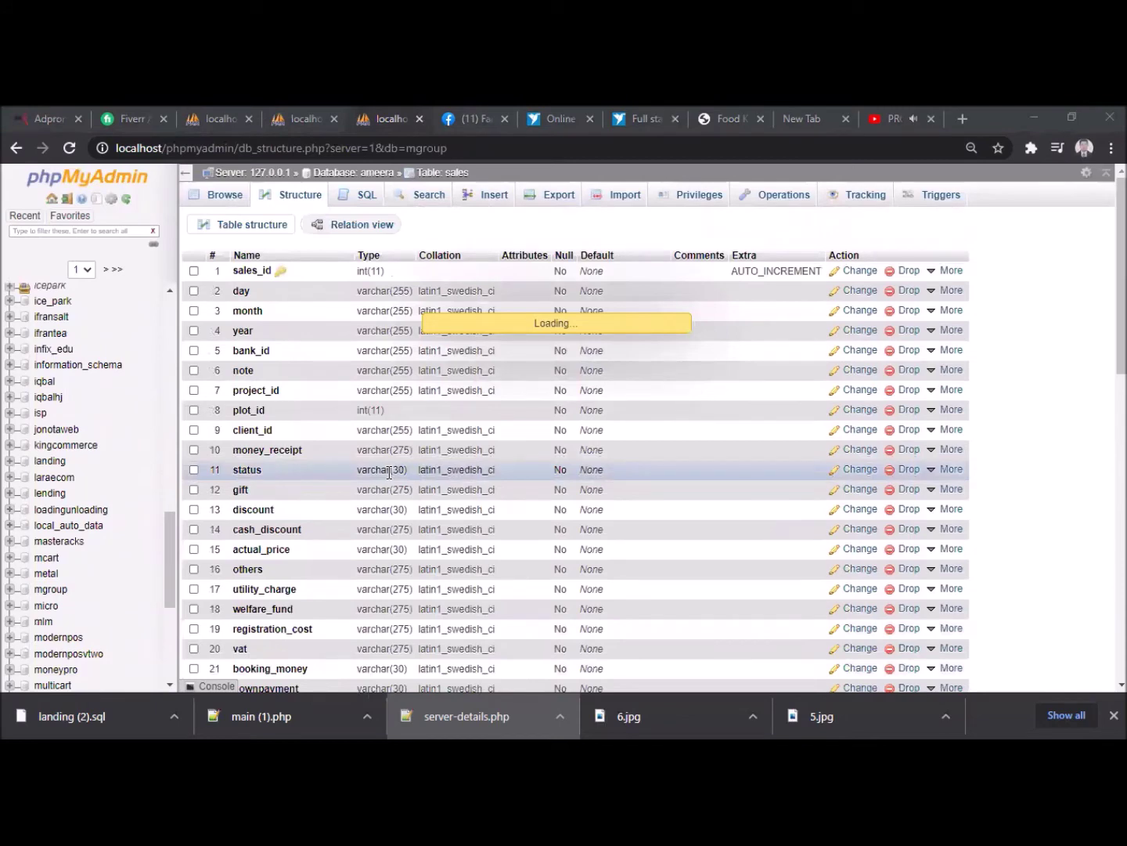
pyautogui.click(454, 114)
pyautogui.click(713, 112)
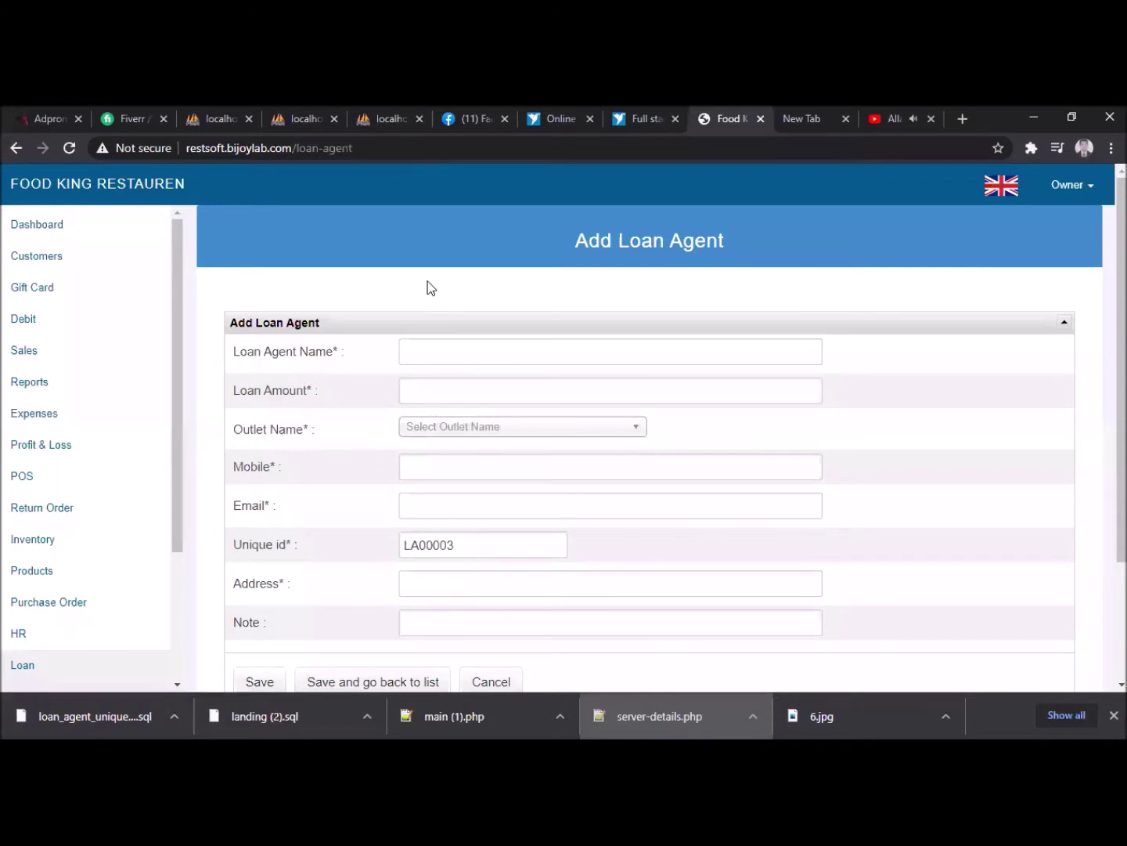
# - Expand Loan, open Loan Agent, then open the loan agent list showing agent LA00001
pyautogui.scroll(-2, 430, 288)
pyautogui.scroll(-2, 79, 510)
pyautogui.click(22, 525)
pyautogui.click(68, 559)
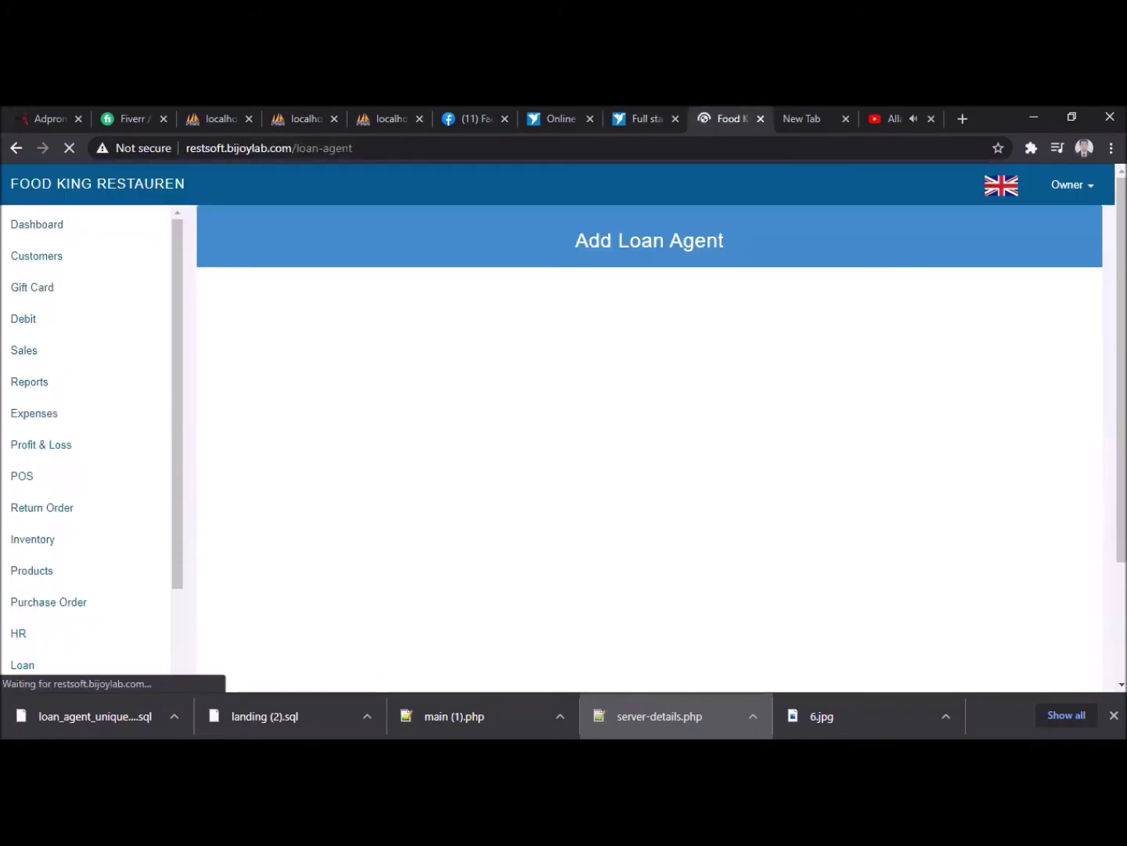
pyautogui.scroll(-2, 46, 611)
pyautogui.click(38, 548)
pyautogui.click(67, 619)
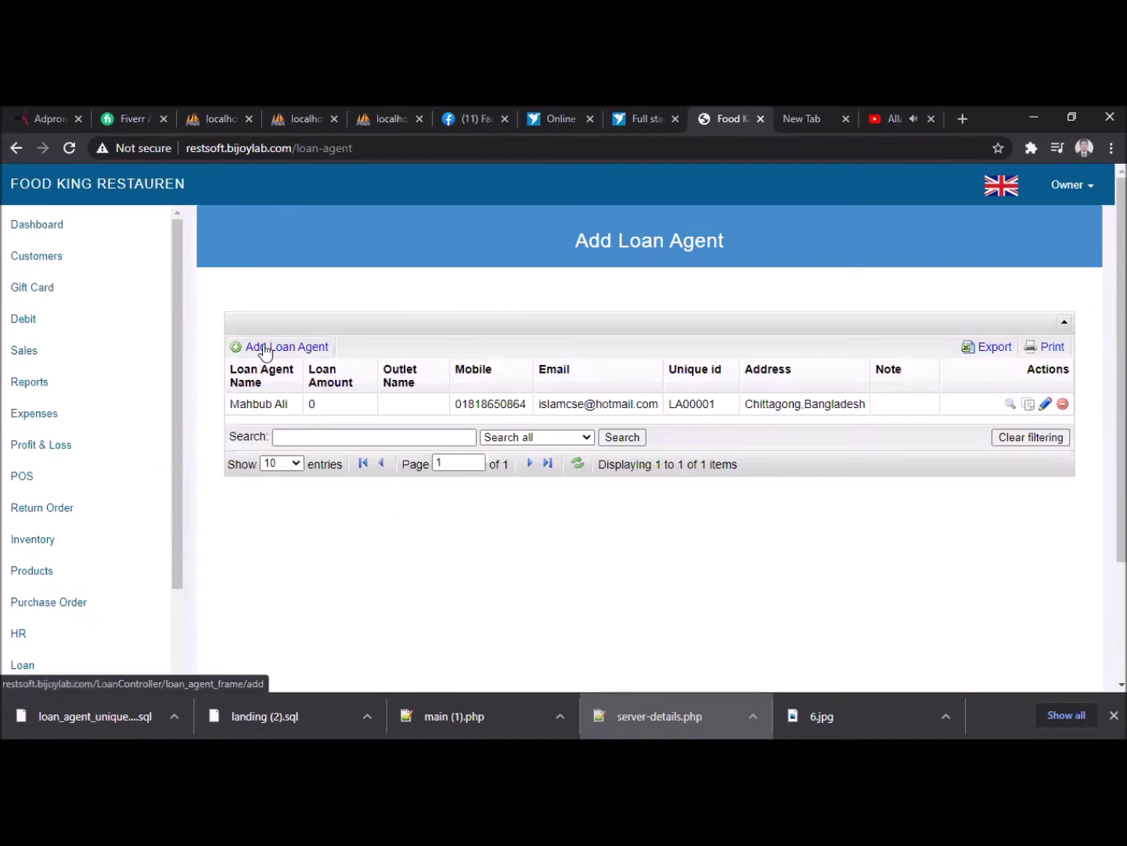
# - Fill a new loan agent form: agent's name, 50000 amount, Valuka Outlet, contact details, note Business
pyautogui.click(263, 346)
pyautogui.click(448, 342)
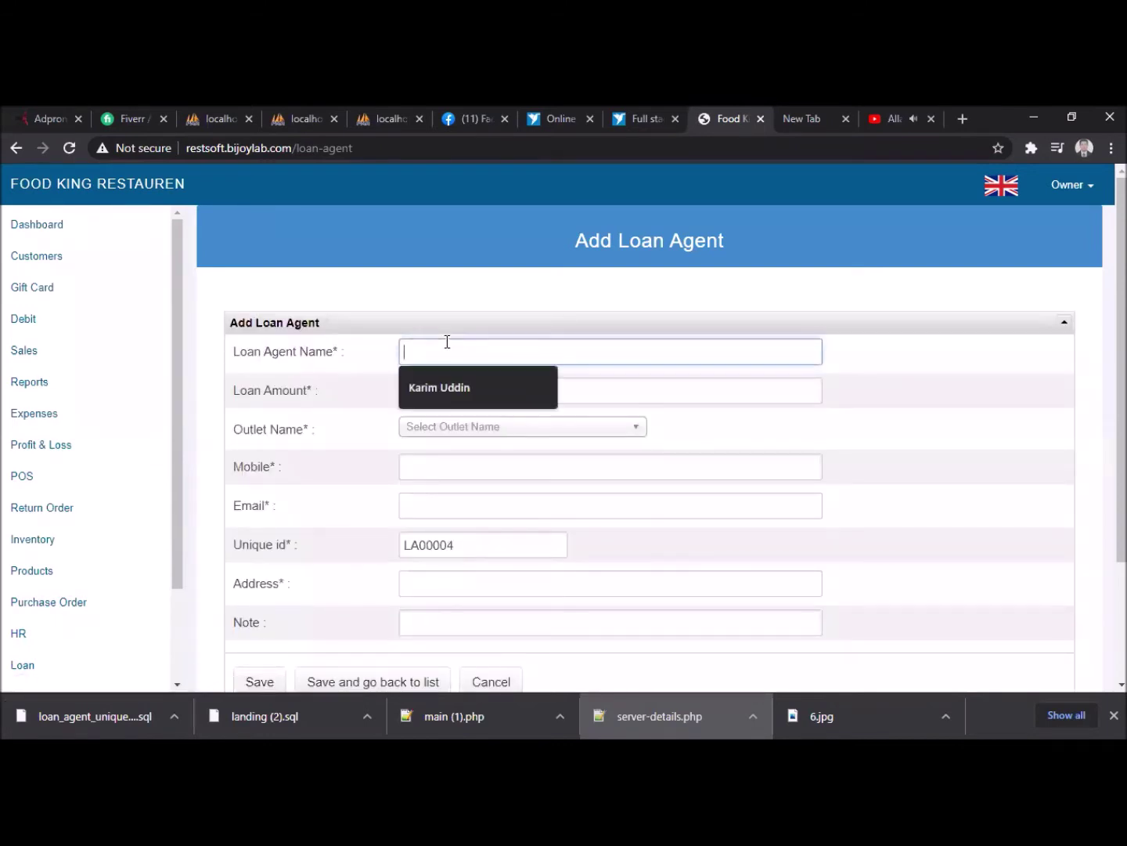
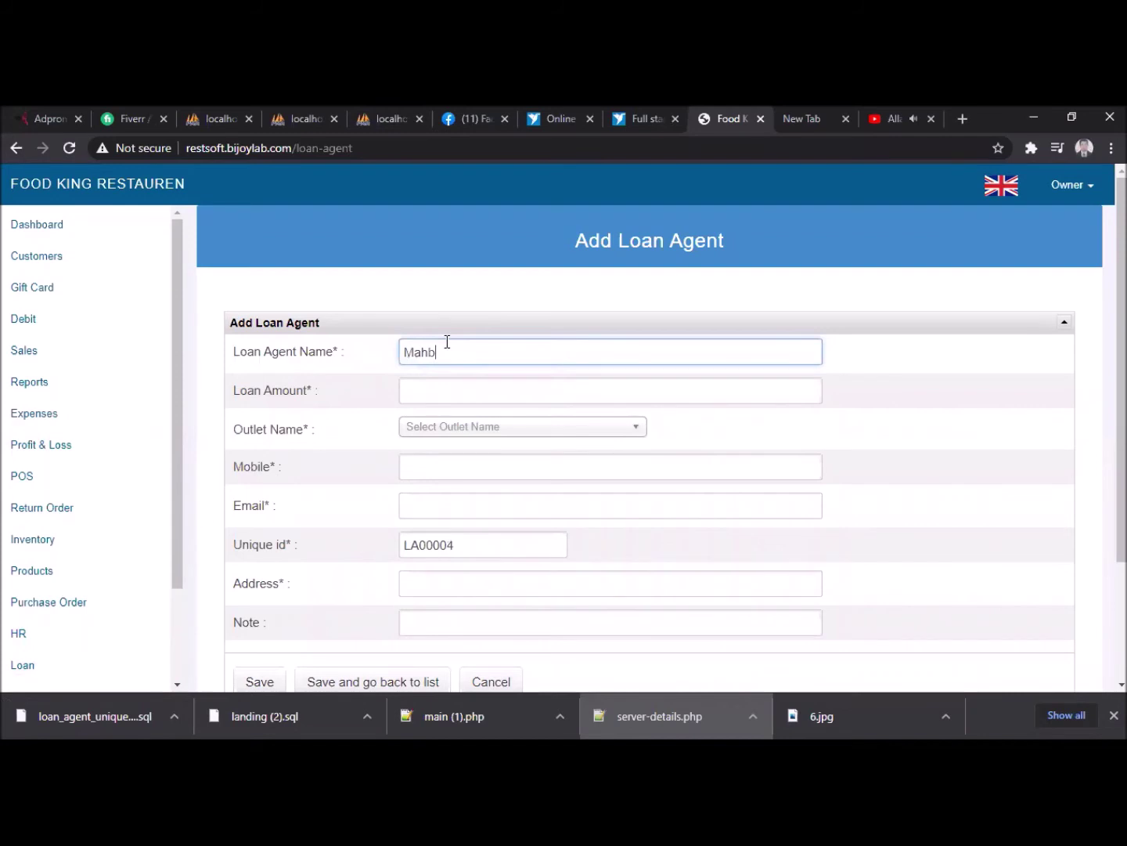
pyautogui.click(436, 392)
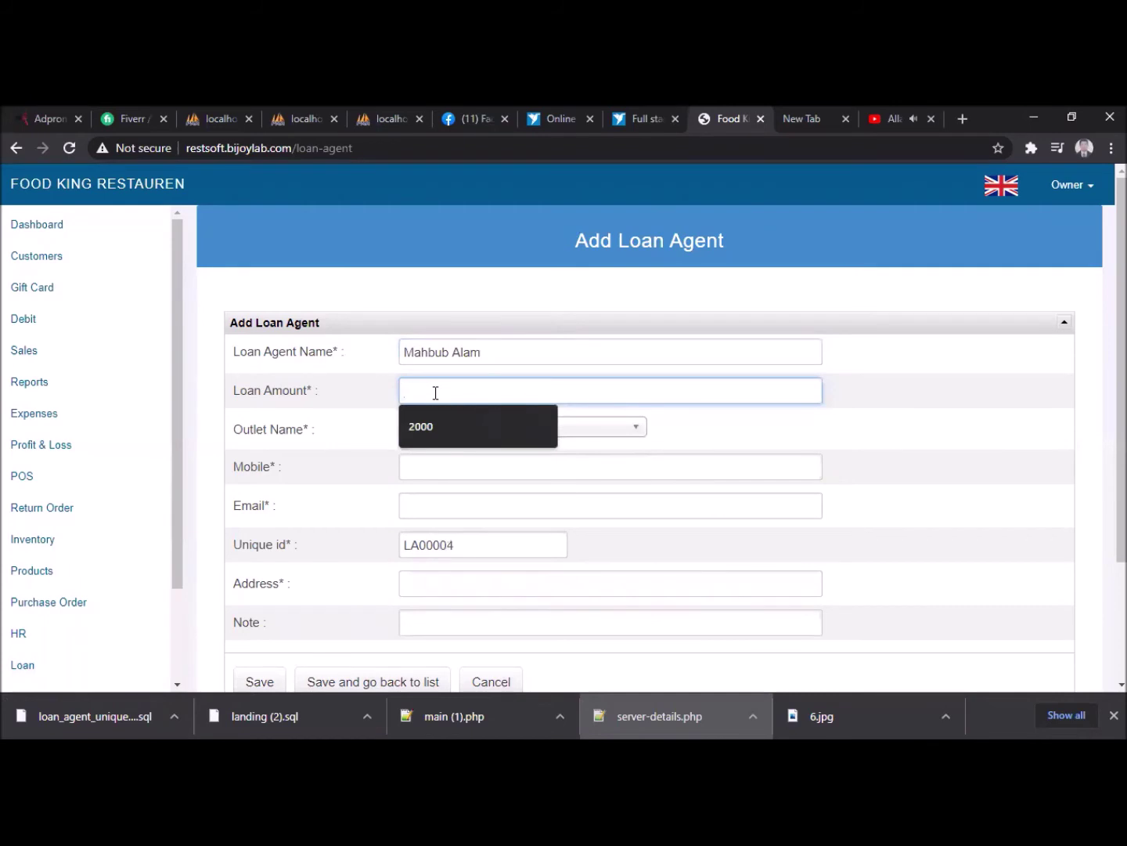
pyautogui.write('50000')
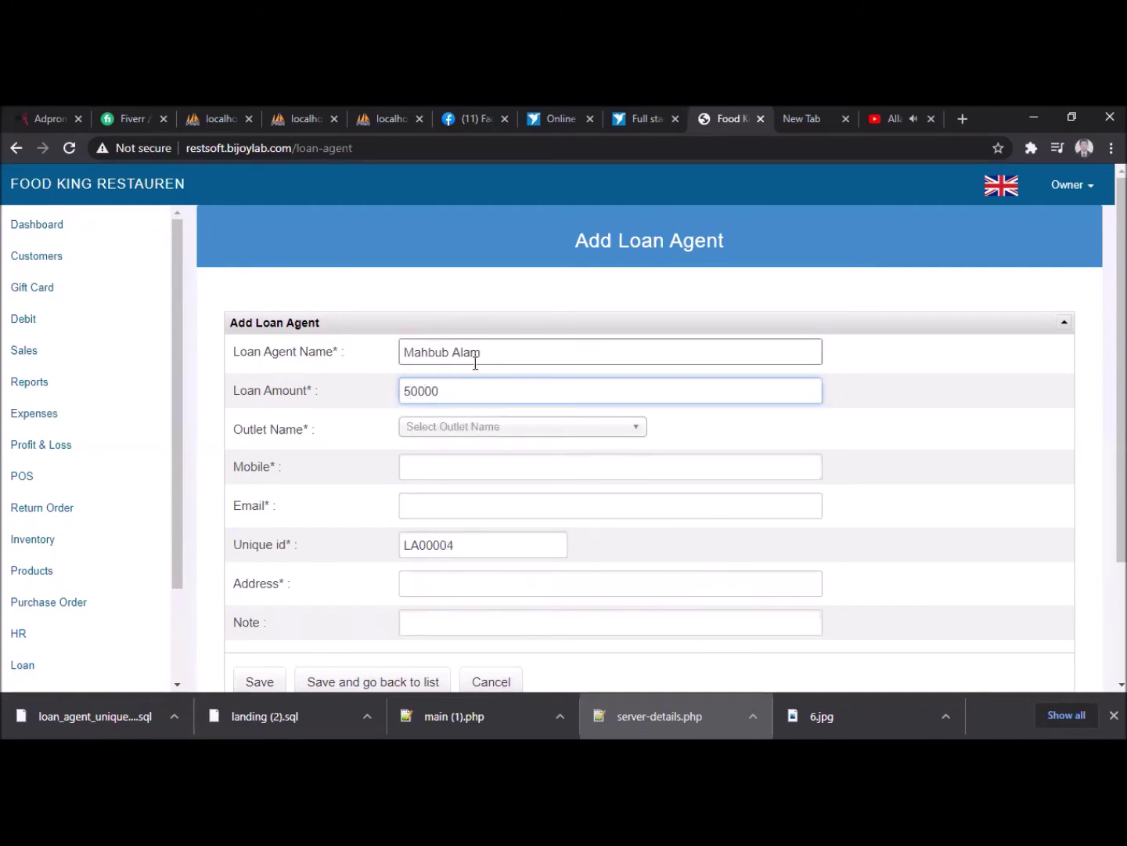
pyautogui.click(475, 427)
pyautogui.click(480, 531)
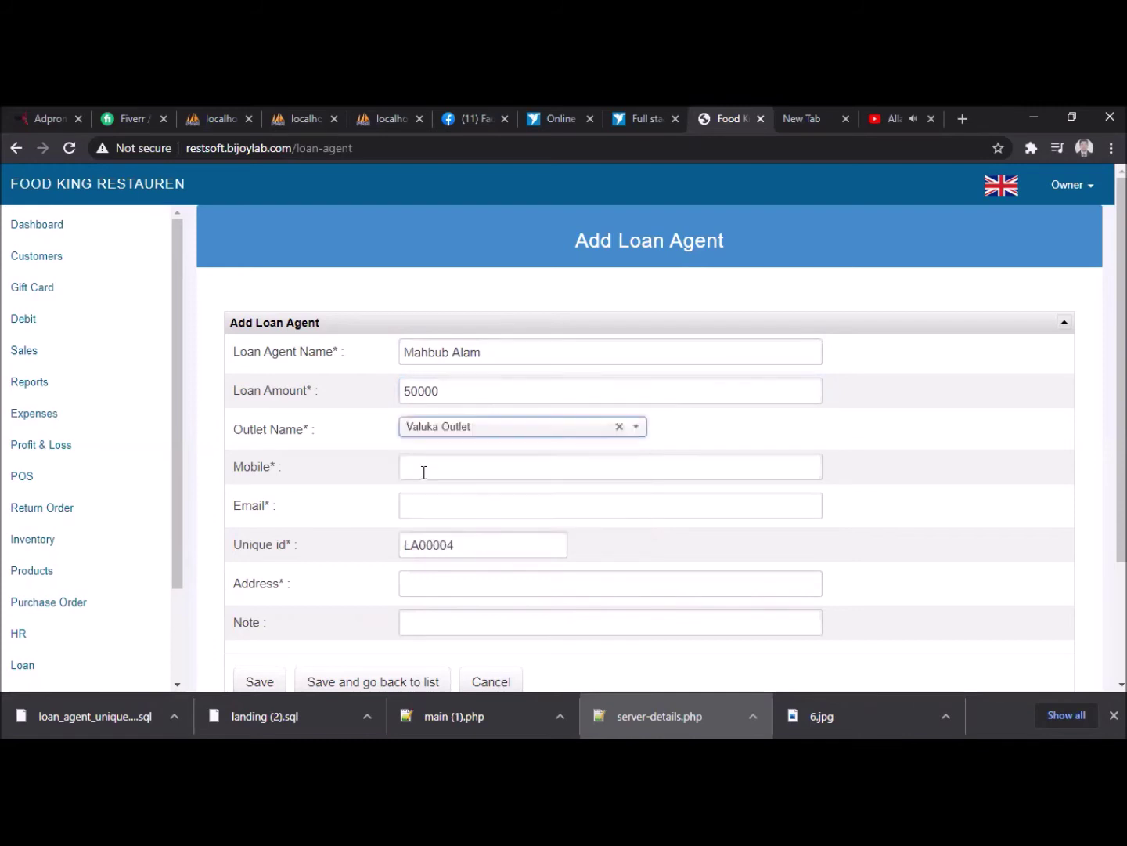
pyautogui.click(420, 464)
pyautogui.click(456, 502)
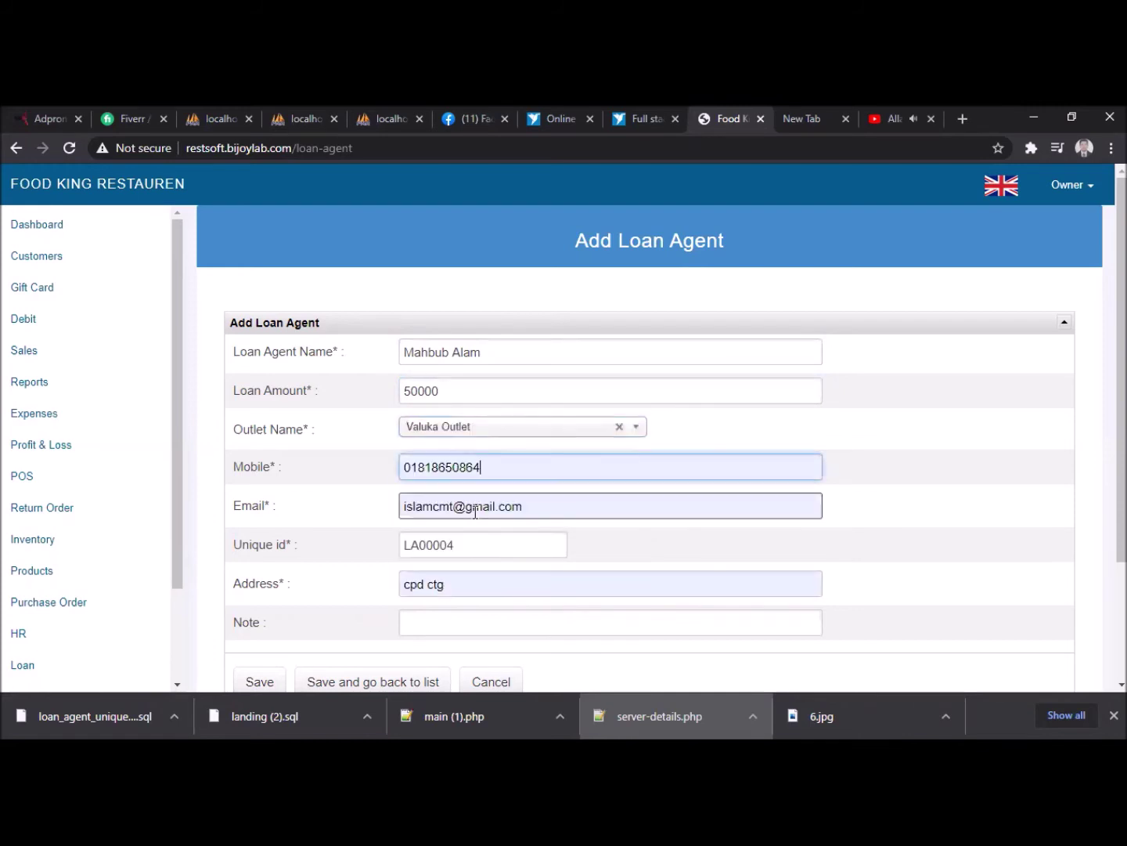
pyautogui.scroll(-2, 443, 583)
pyautogui.click(460, 463)
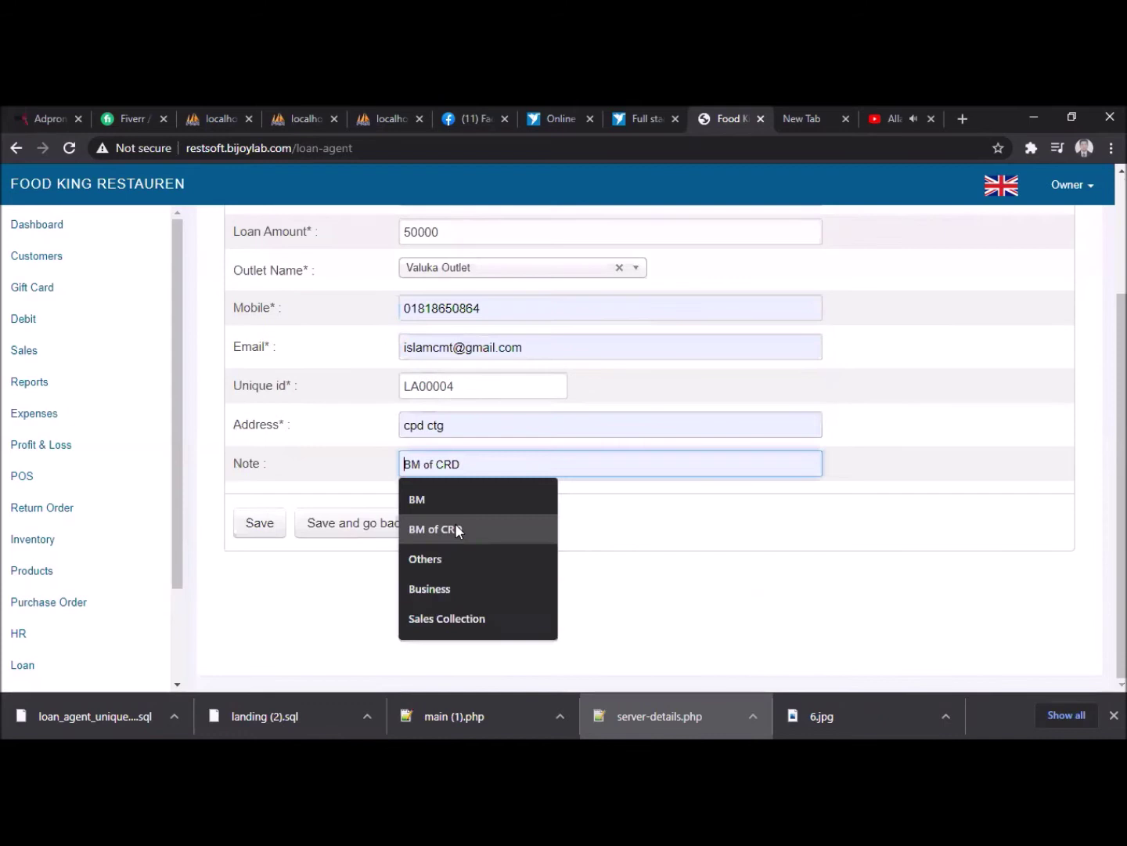
pyautogui.press('Return')
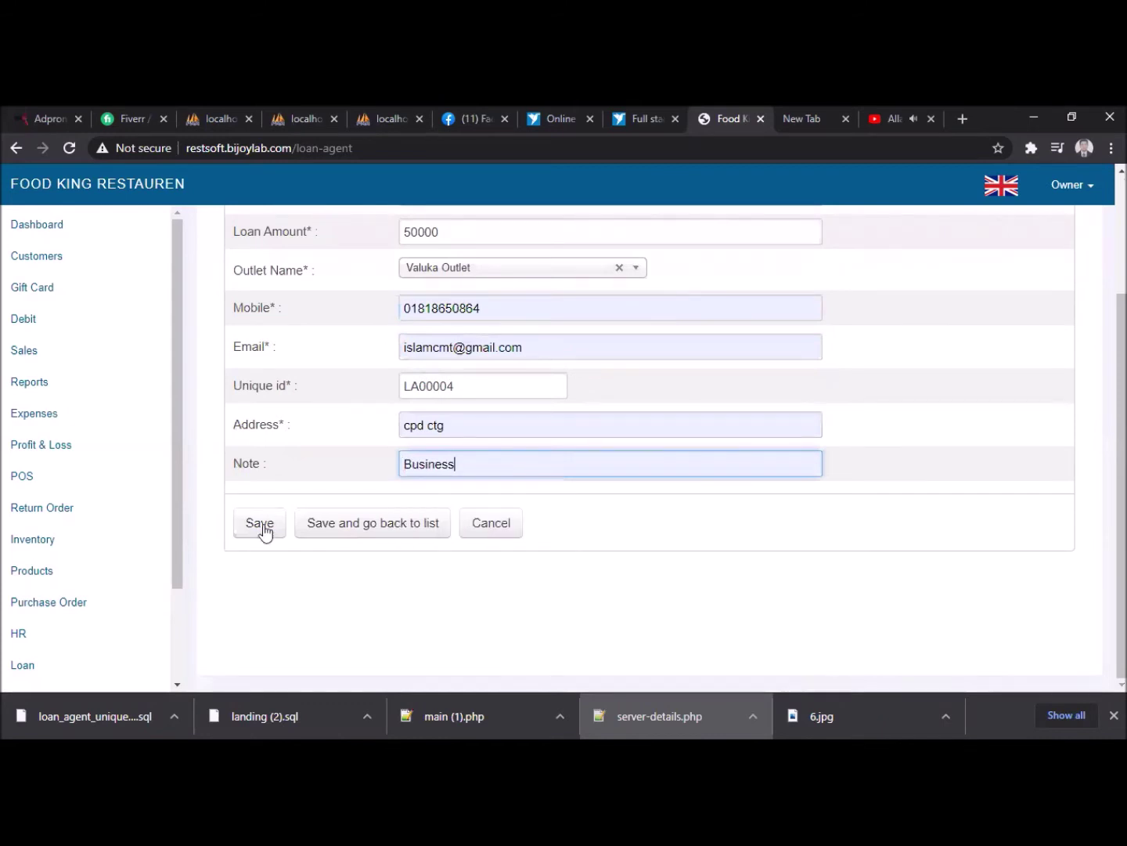
# - Save the loan agent, dismiss the insert error, and save it again
pyautogui.click(262, 523)
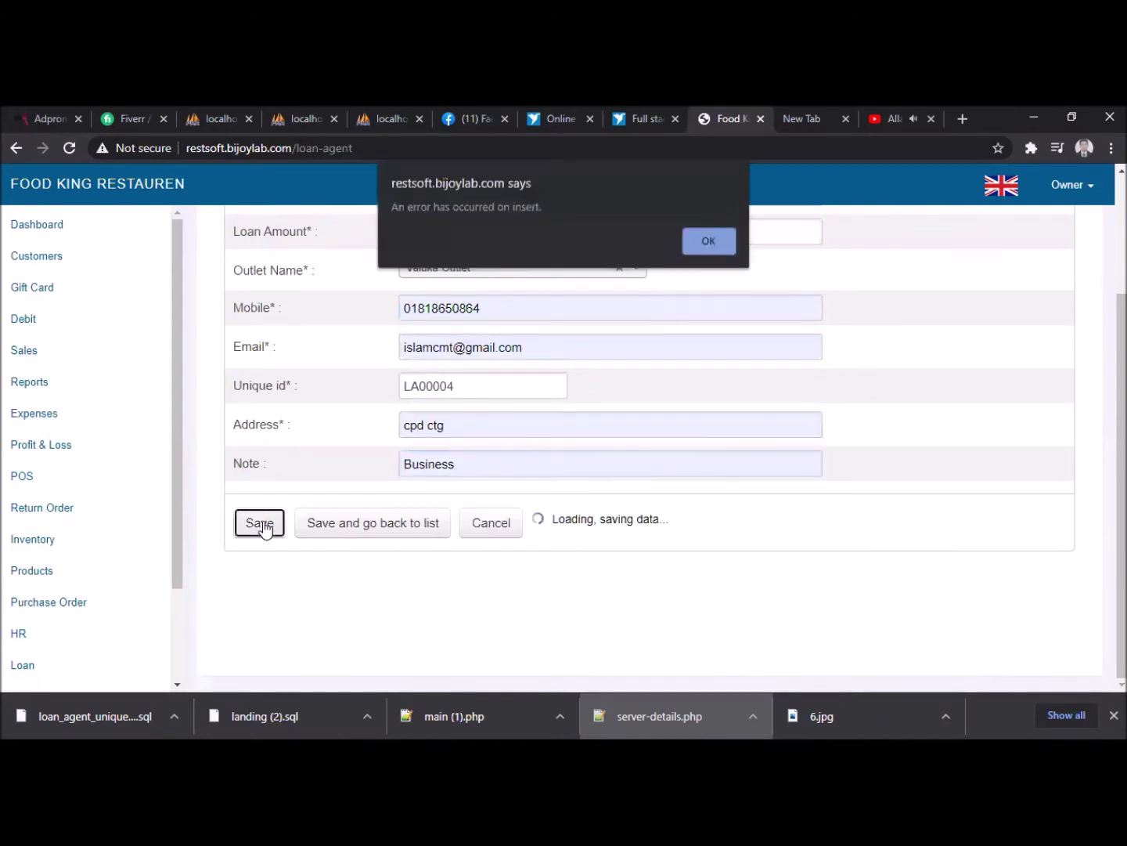
pyautogui.click(708, 244)
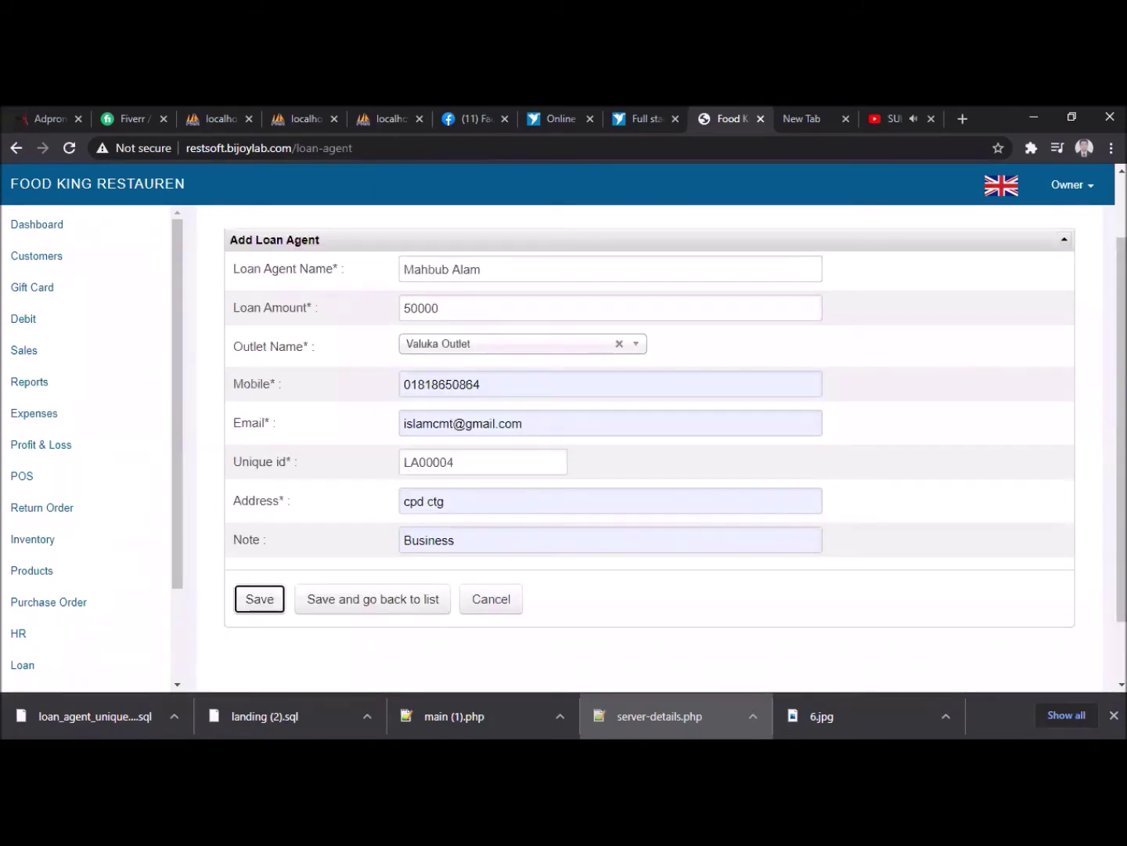
pyautogui.press('Return')
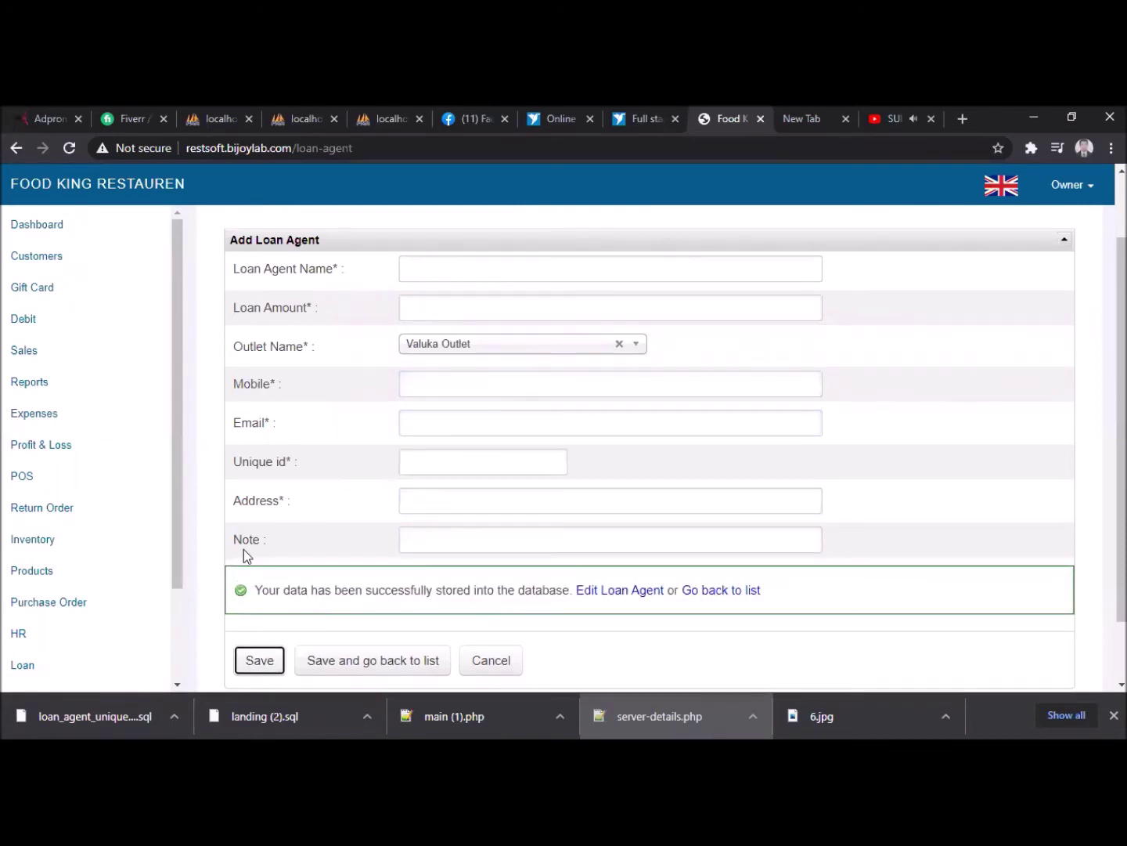
pyautogui.scroll(-2, 138, 551)
pyautogui.click(37, 555)
# - Start a new installment for the existing agent at Valuka Outlet, 1000 paid in Cash, no bank
pyautogui.click(49, 581)
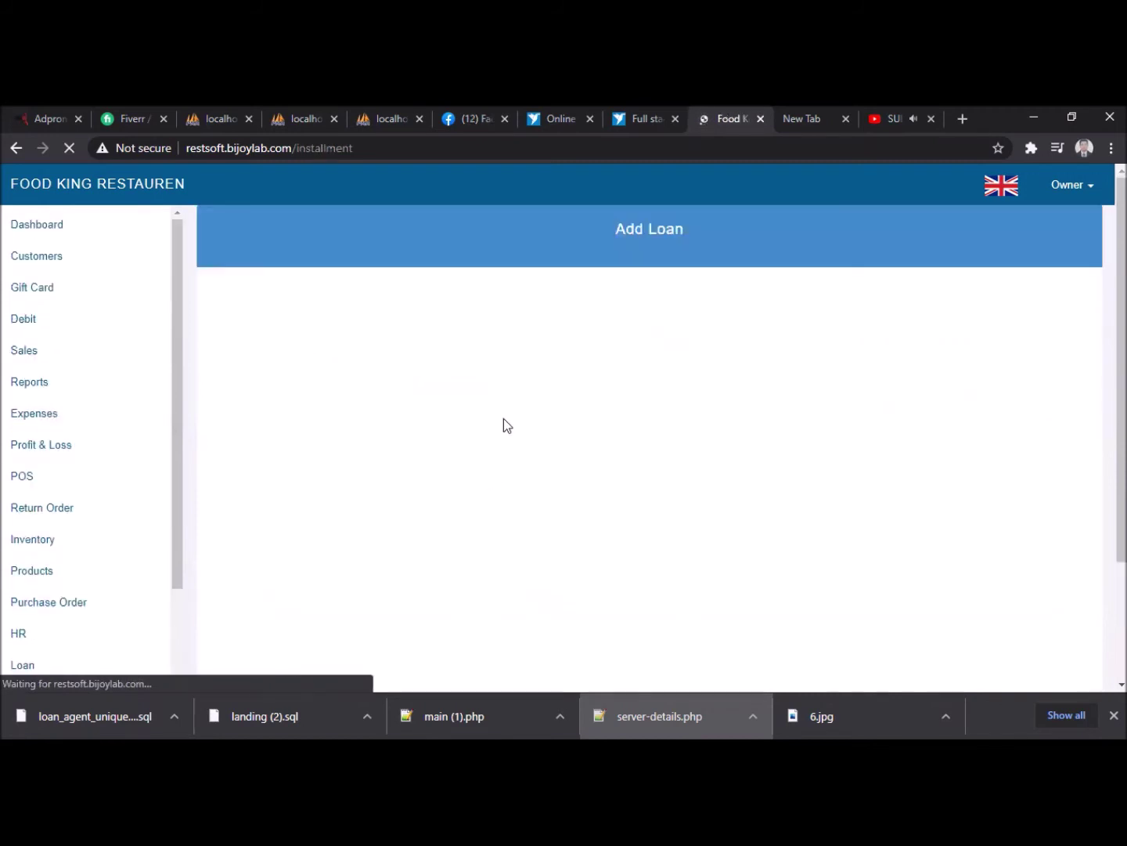
pyautogui.click(314, 350)
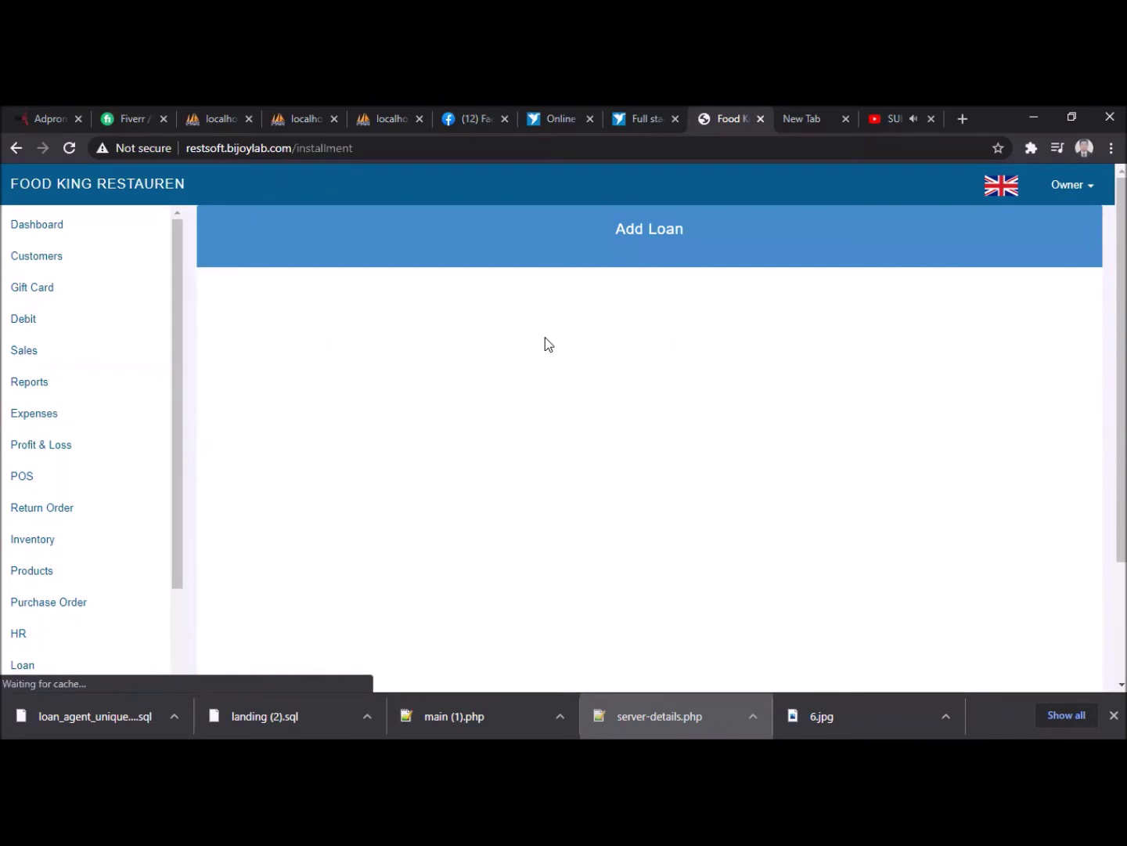
pyautogui.click(491, 353)
pyautogui.click(469, 409)
pyautogui.click(448, 389)
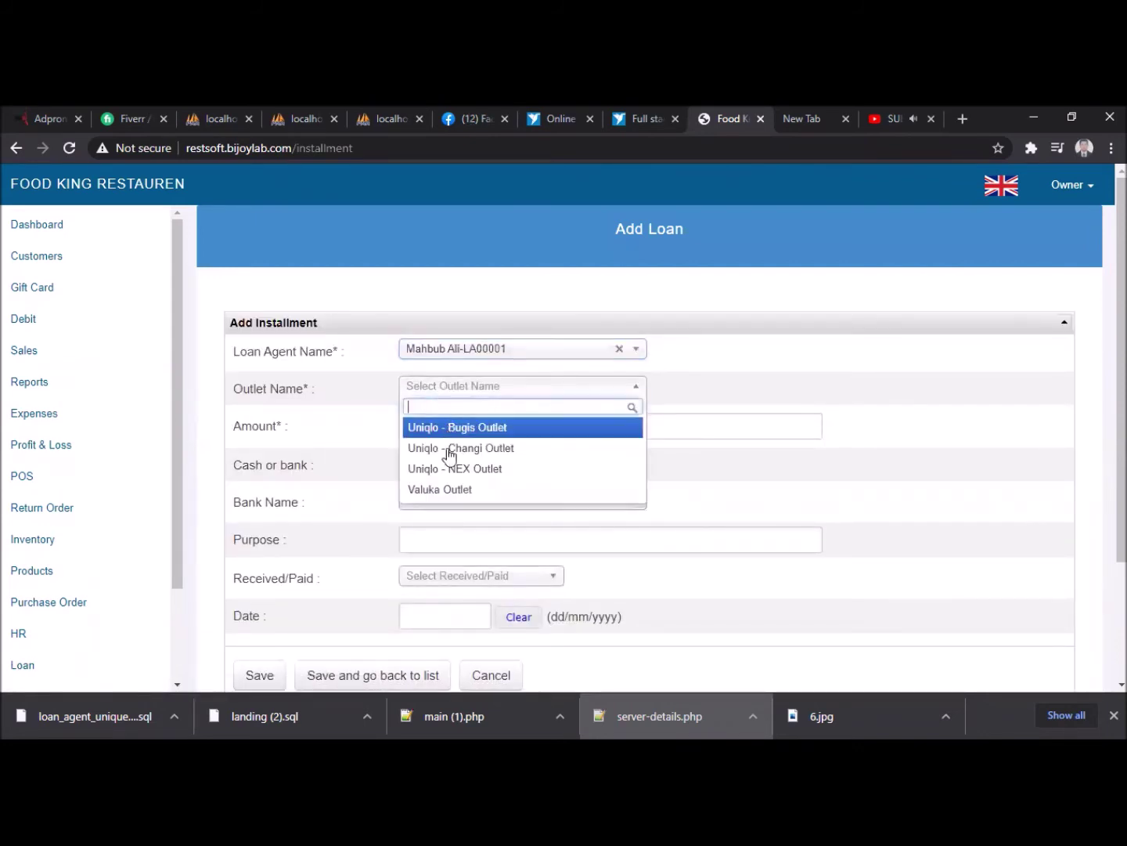
pyautogui.click(441, 489)
pyautogui.click(434, 423)
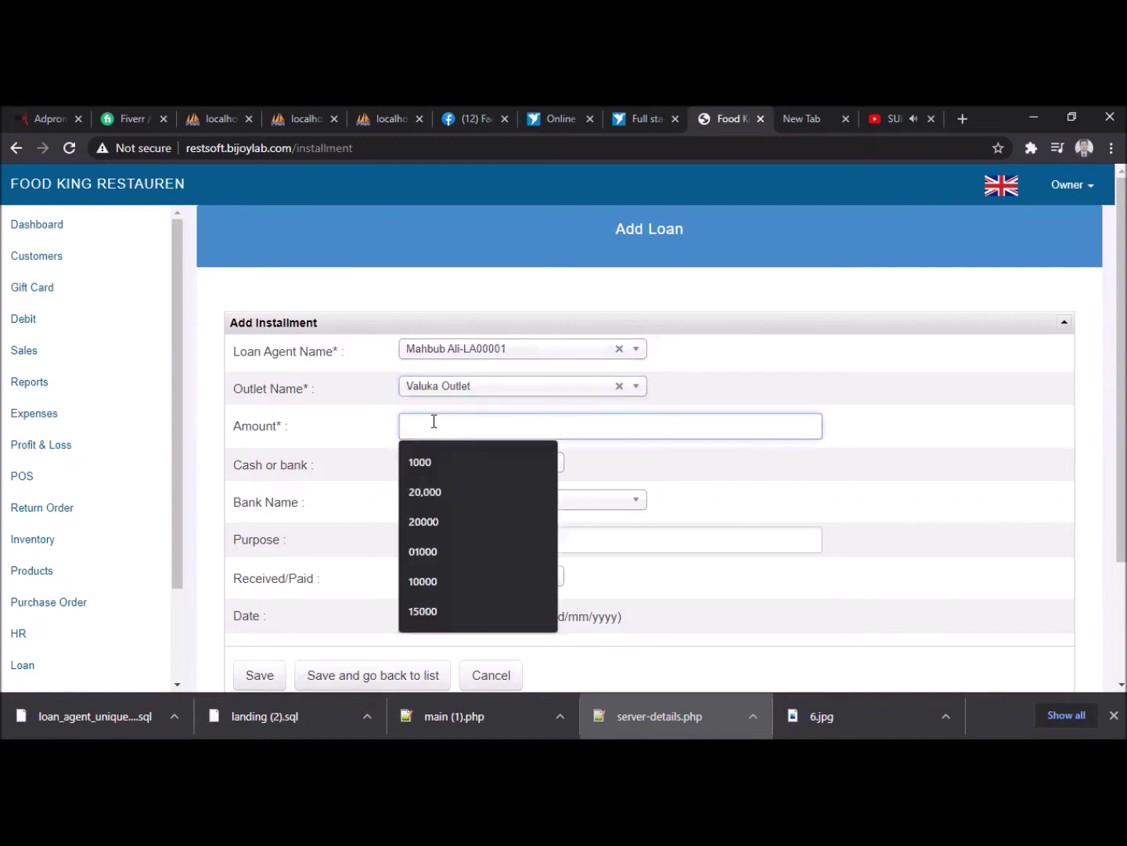
pyautogui.write('1000')
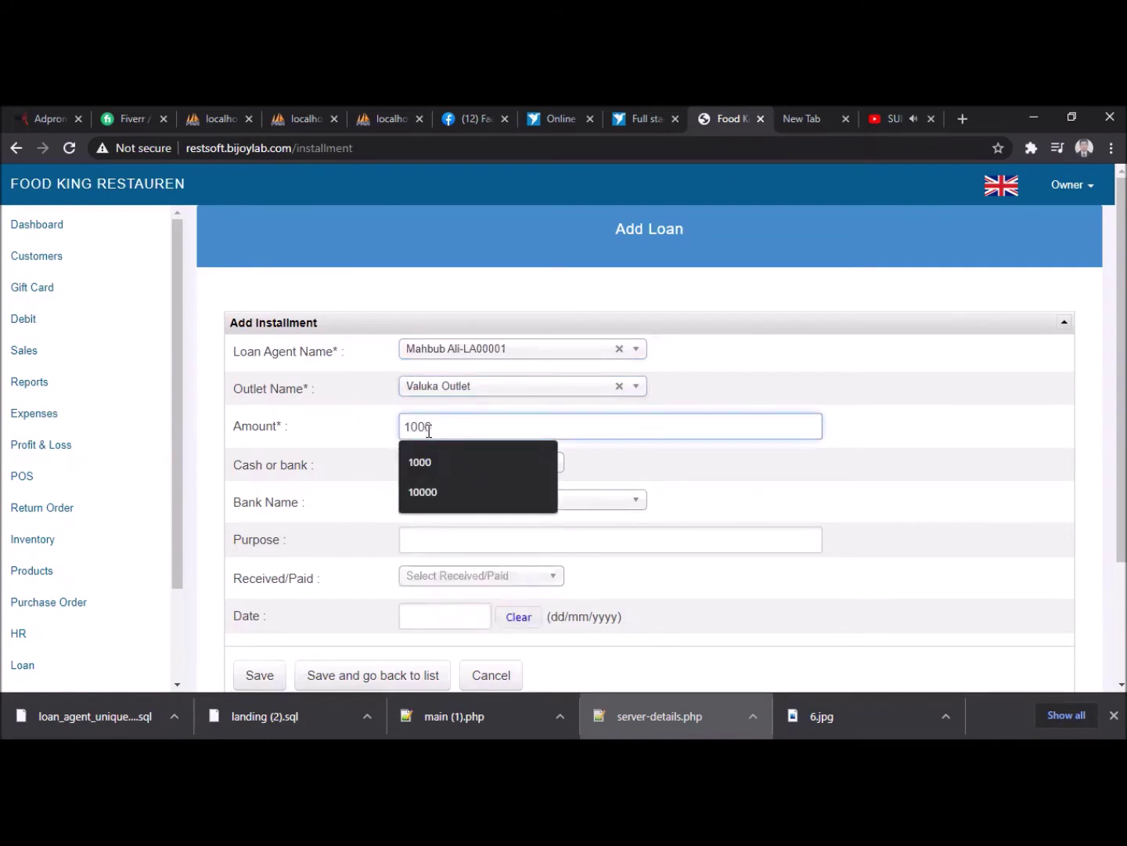
pyautogui.click(463, 469)
pyautogui.click(446, 505)
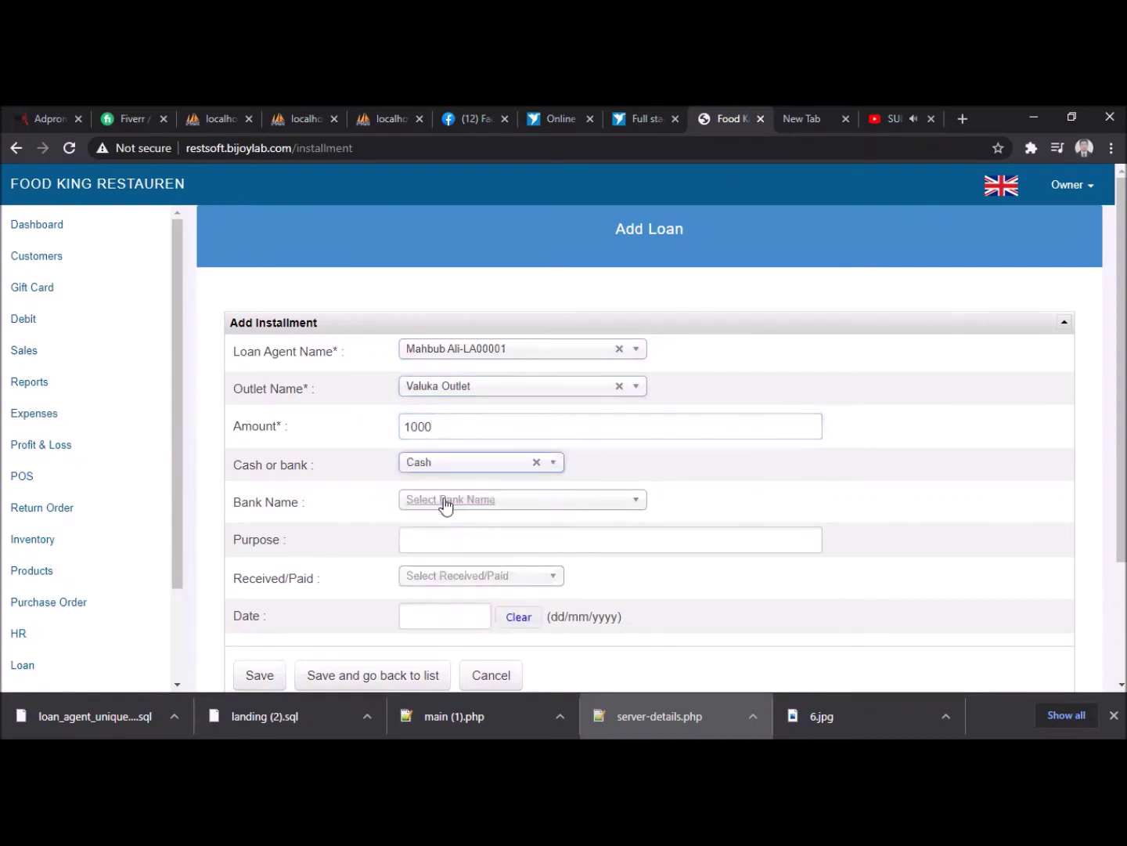
pyautogui.click(435, 509)
pyautogui.click(437, 510)
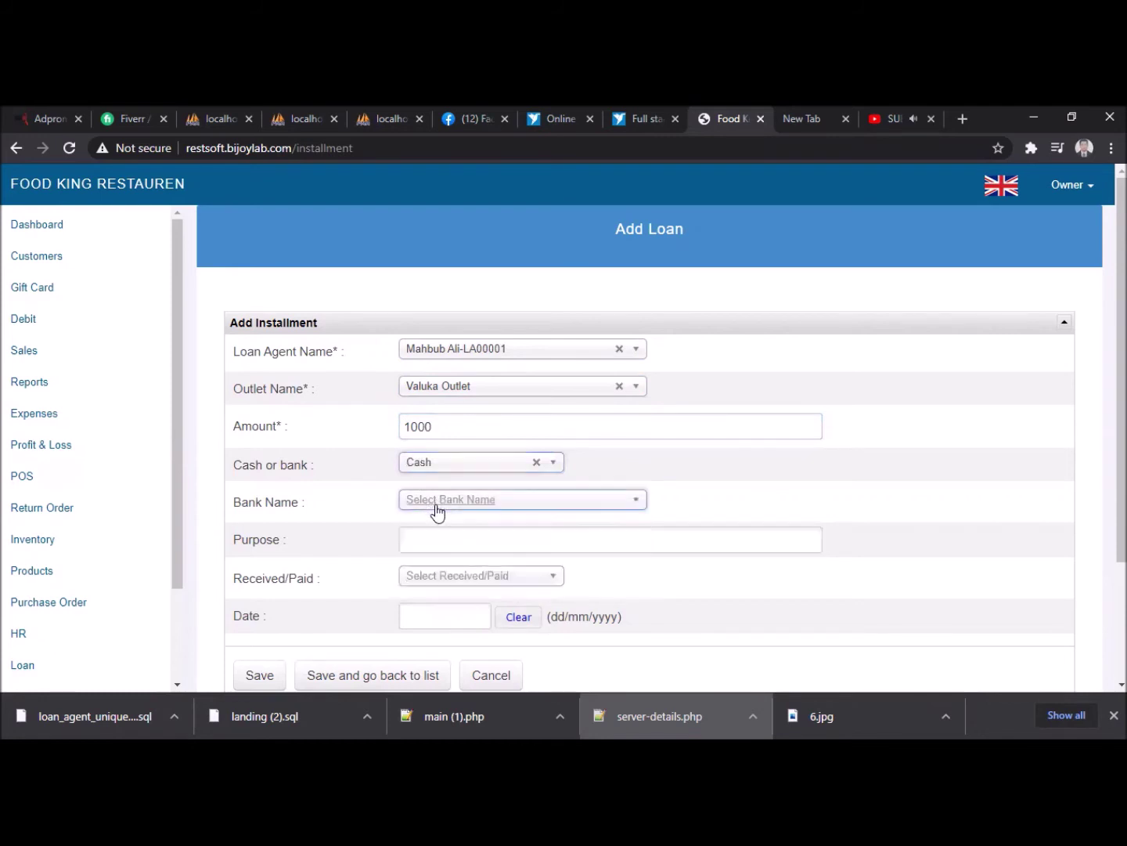
# - Set purpose Bank Deposit, type Received, date 17/10/2020, and save the installment
pyautogui.click(427, 539)
pyautogui.click(427, 575)
pyautogui.scroll(-1, 345, 579)
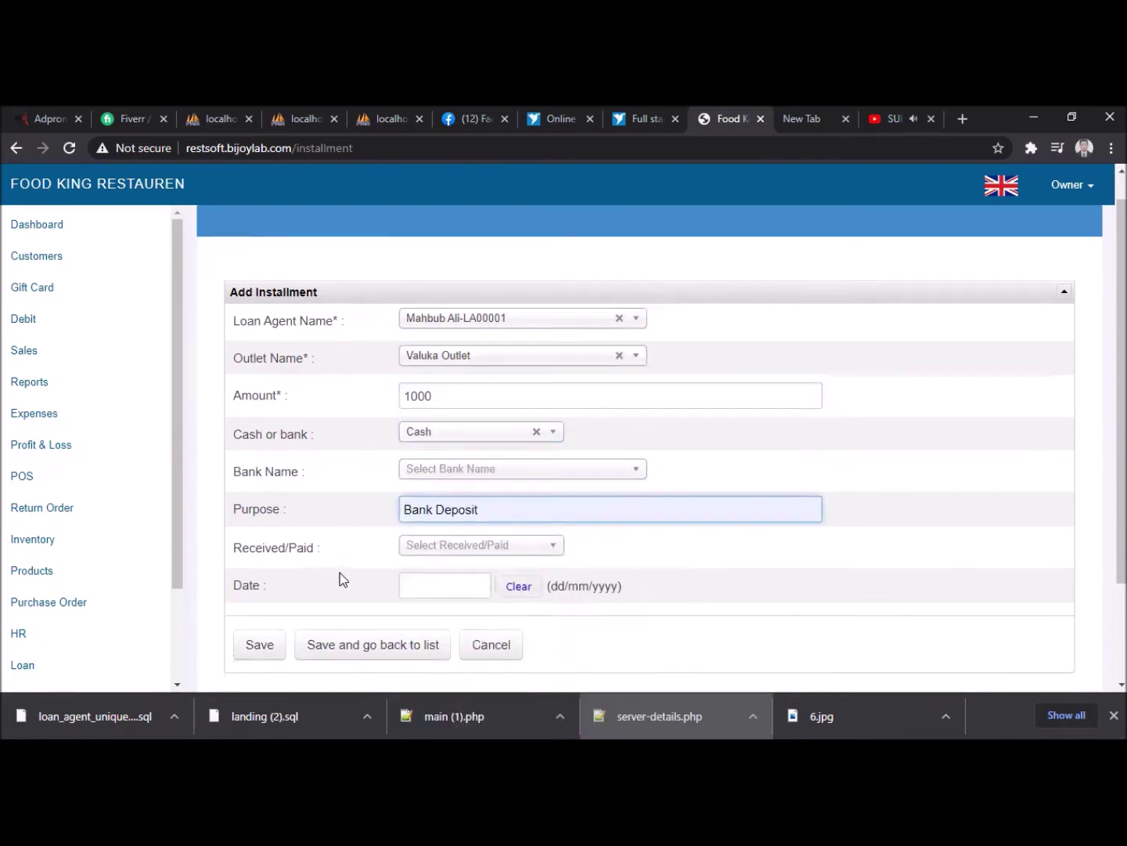
pyautogui.scroll(-3, 339, 580)
pyautogui.click(443, 418)
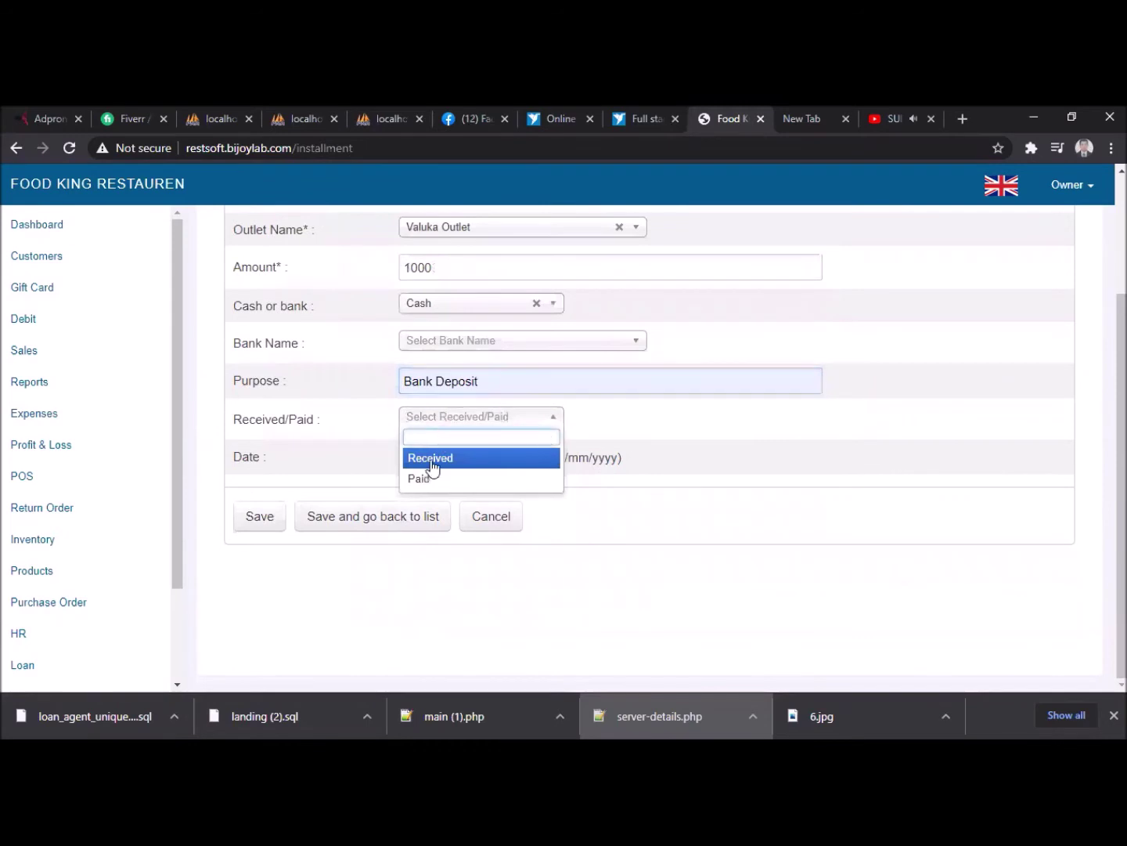
pyautogui.click(431, 459)
pyautogui.click(436, 461)
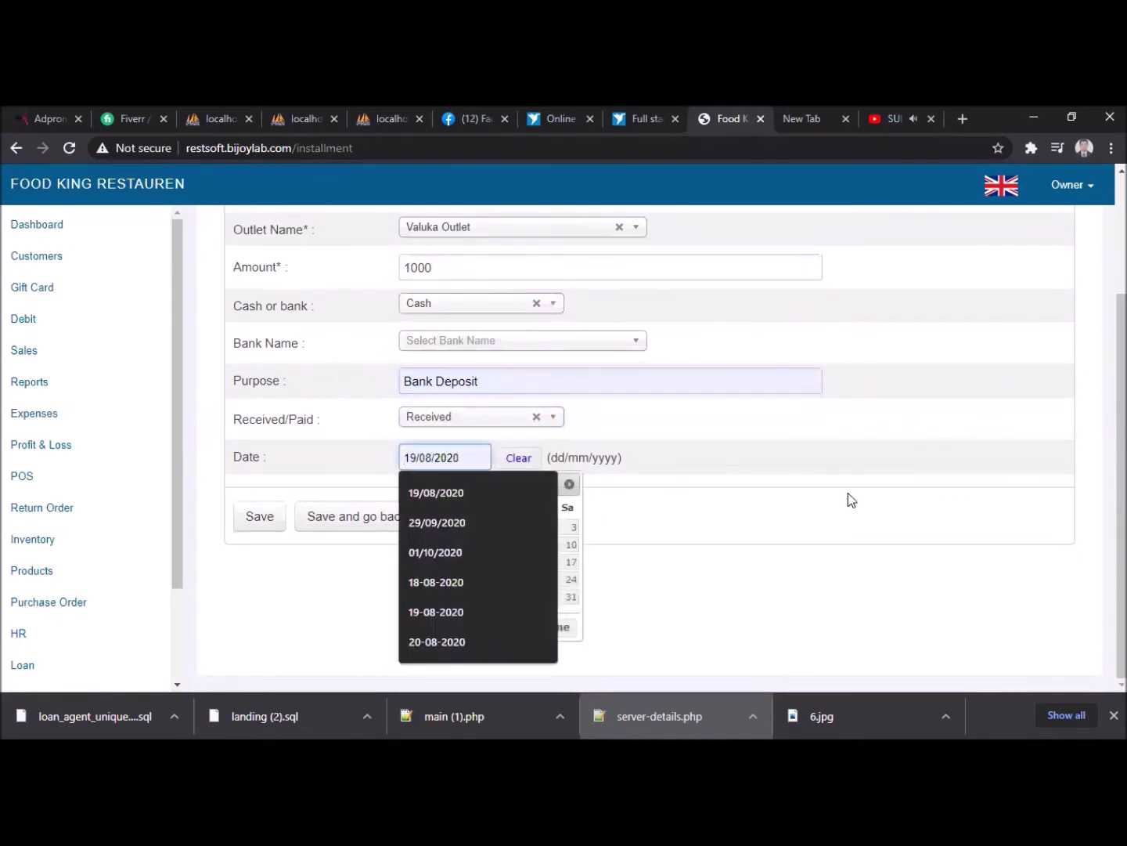
pyautogui.click(818, 498)
pyautogui.click(448, 461)
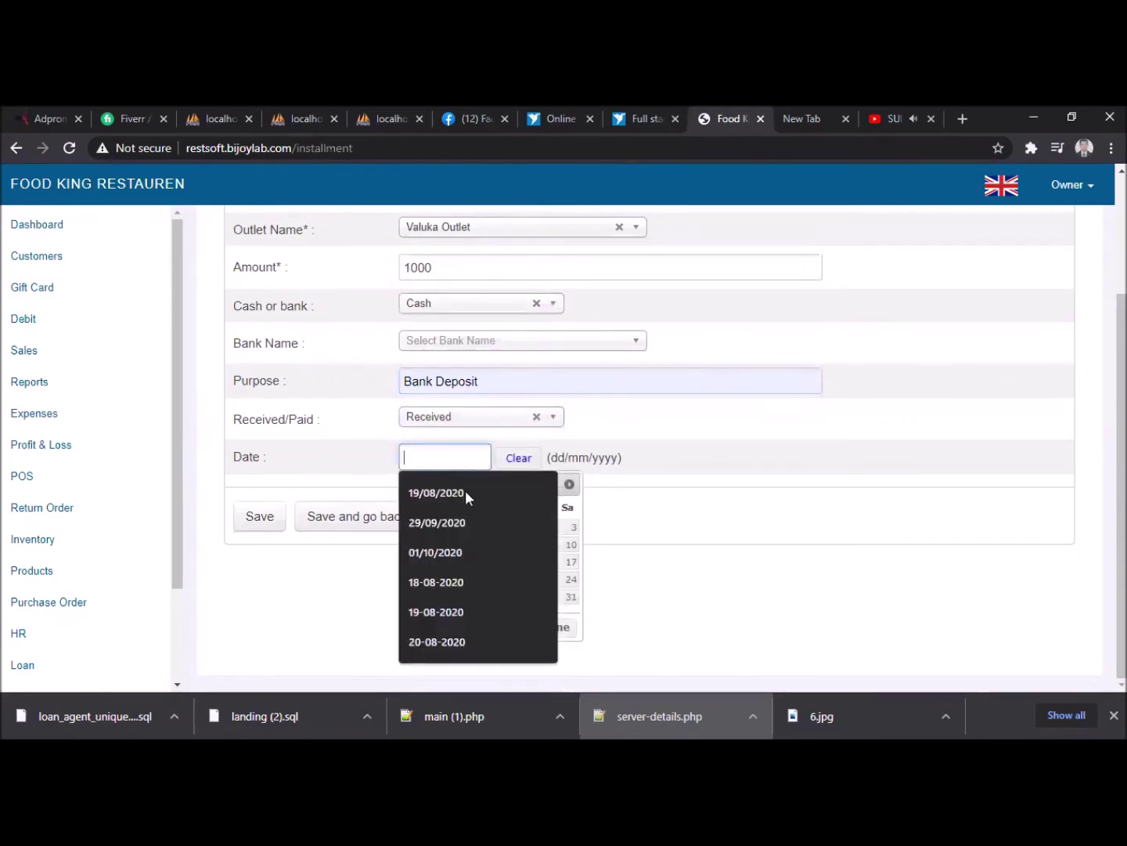
pyautogui.click(570, 562)
pyautogui.click(261, 521)
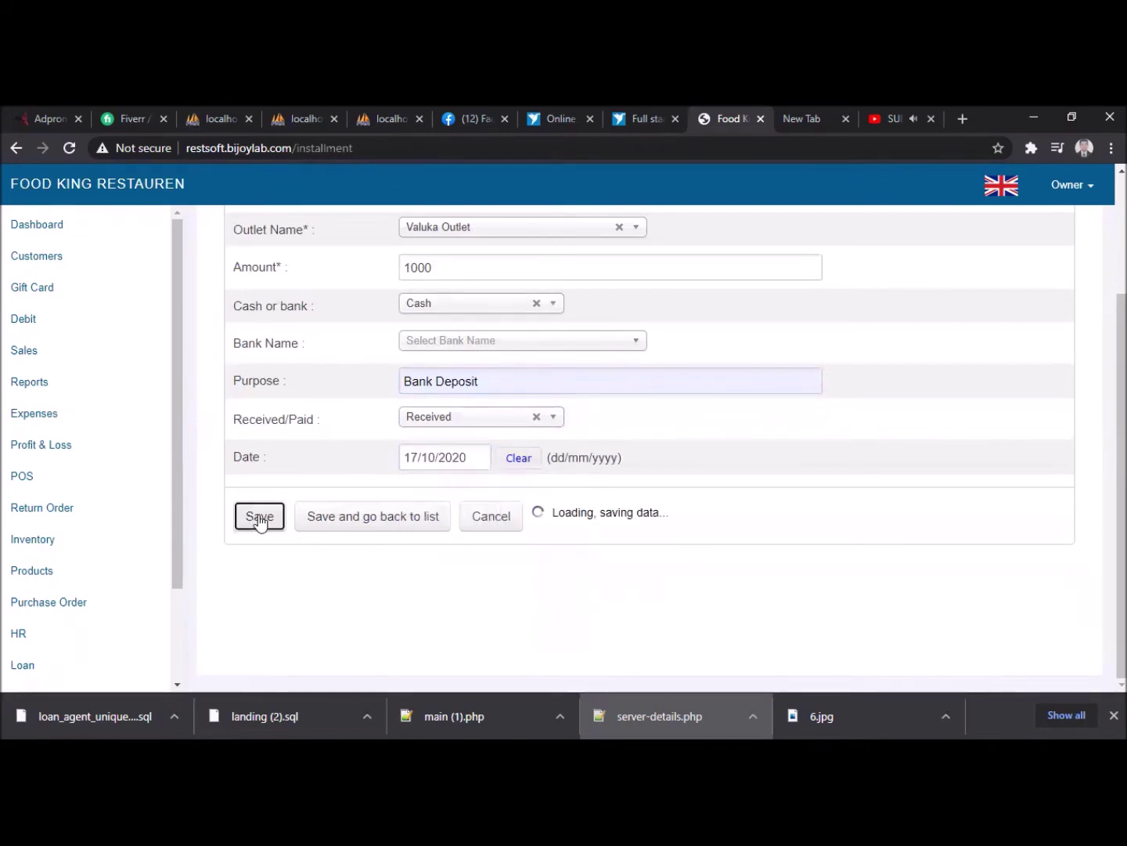
pyautogui.scroll(-2, 78, 613)
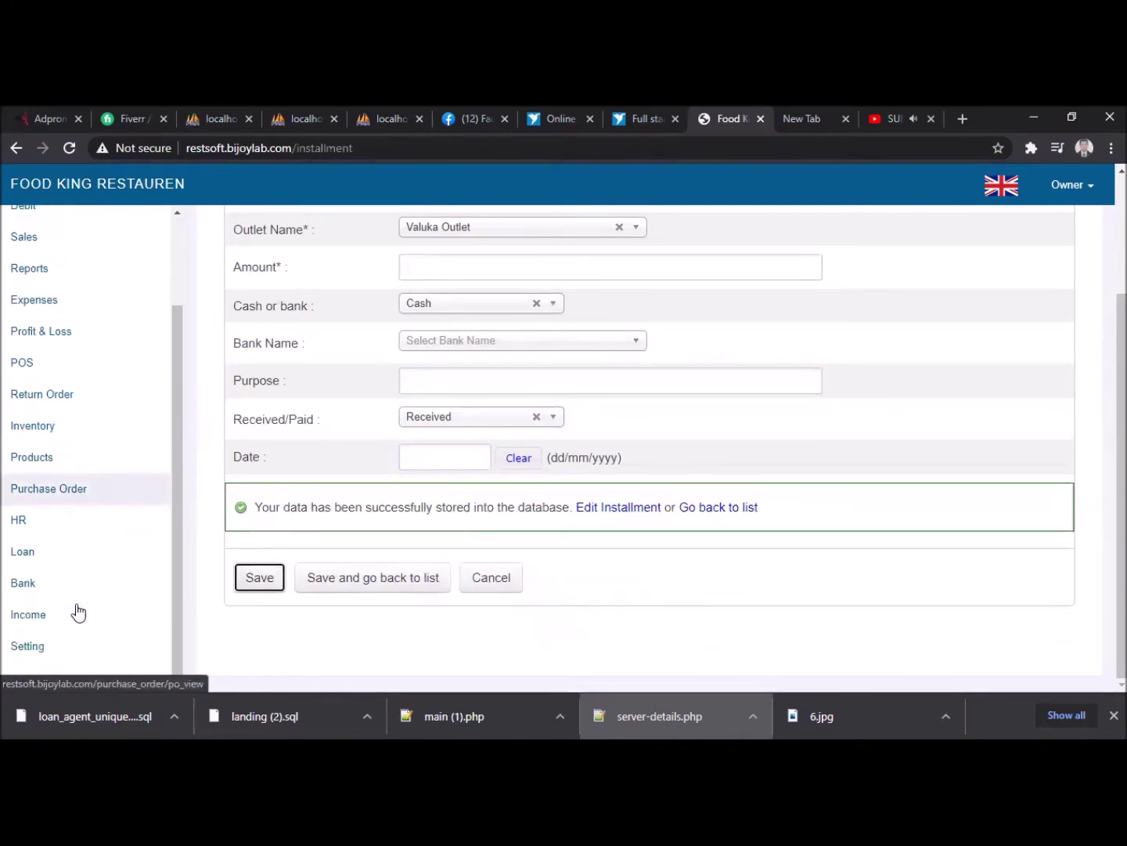
# - Start a new employee: enter the name, Valuka Outlet, CHF ENGR. designation, father's name, address, mobile
pyautogui.click(25, 517)
pyautogui.click(46, 547)
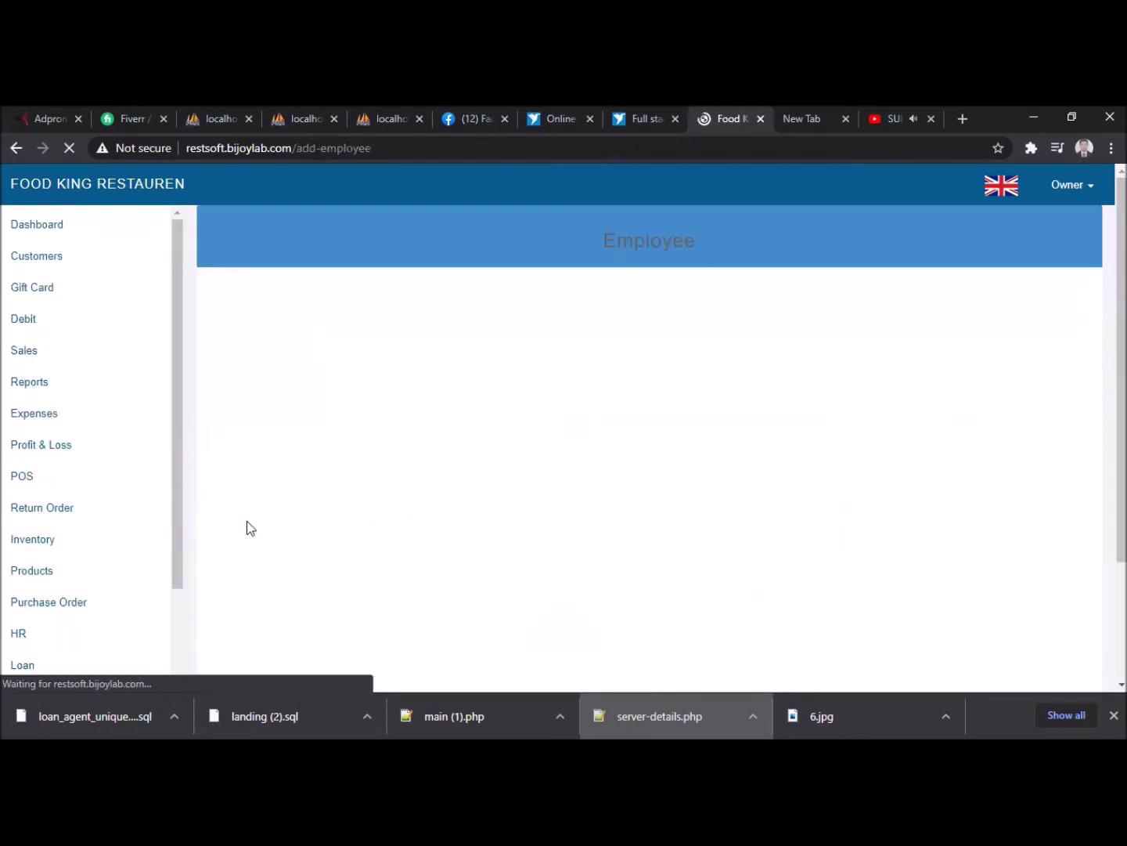
pyautogui.click(303, 354)
pyautogui.click(441, 351)
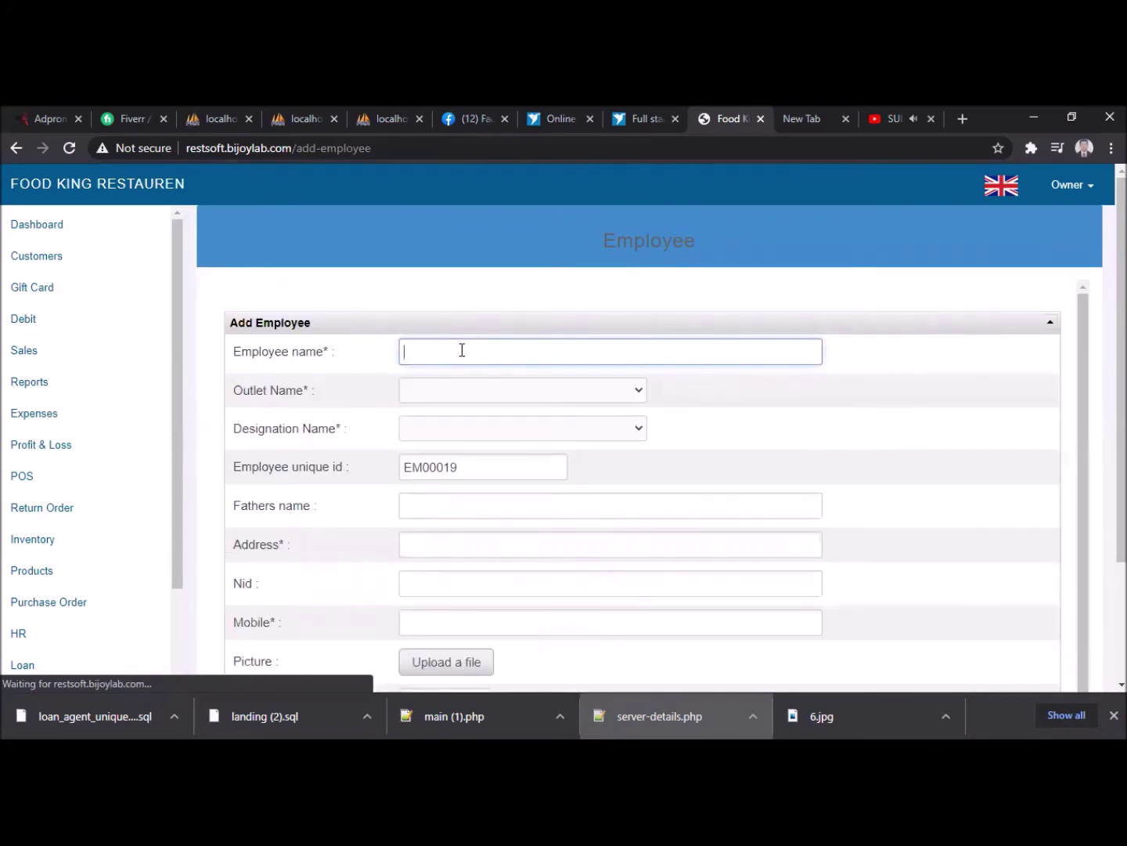
pyautogui.write('Alamgir')
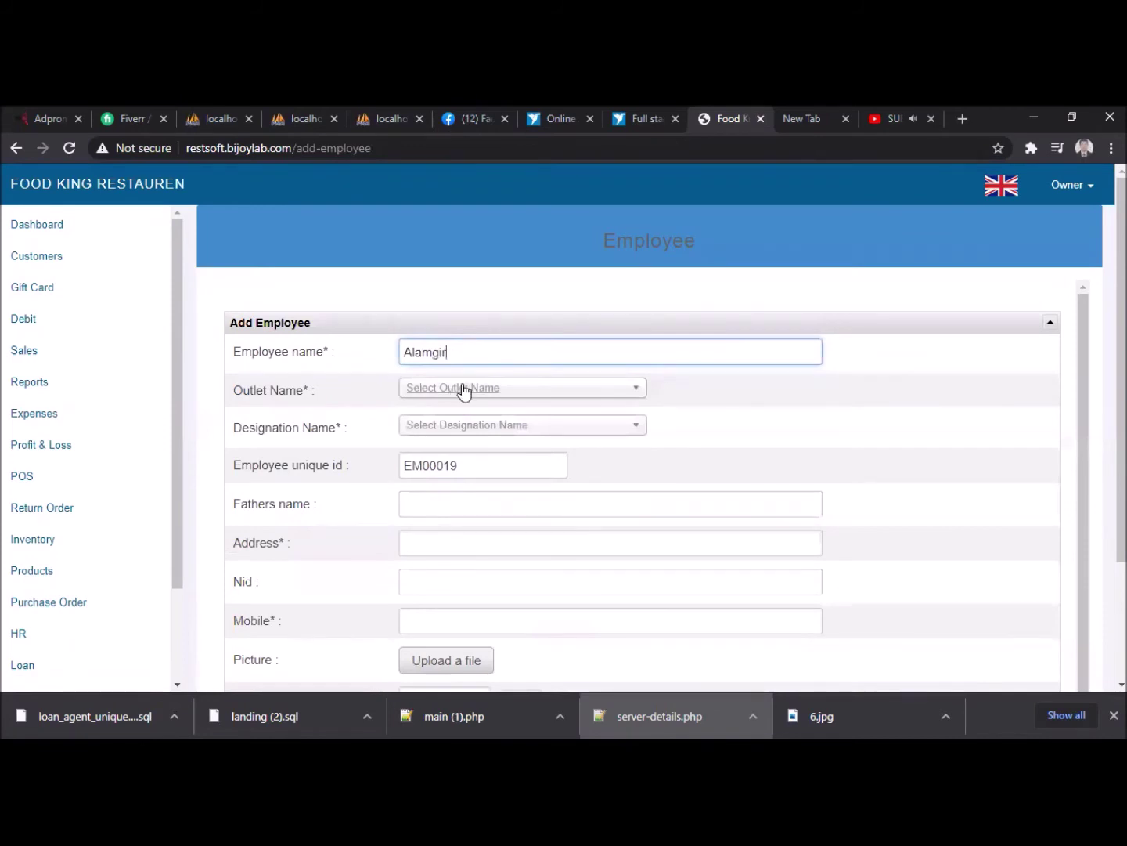
pyautogui.click(460, 389)
pyautogui.click(471, 491)
pyautogui.click(459, 437)
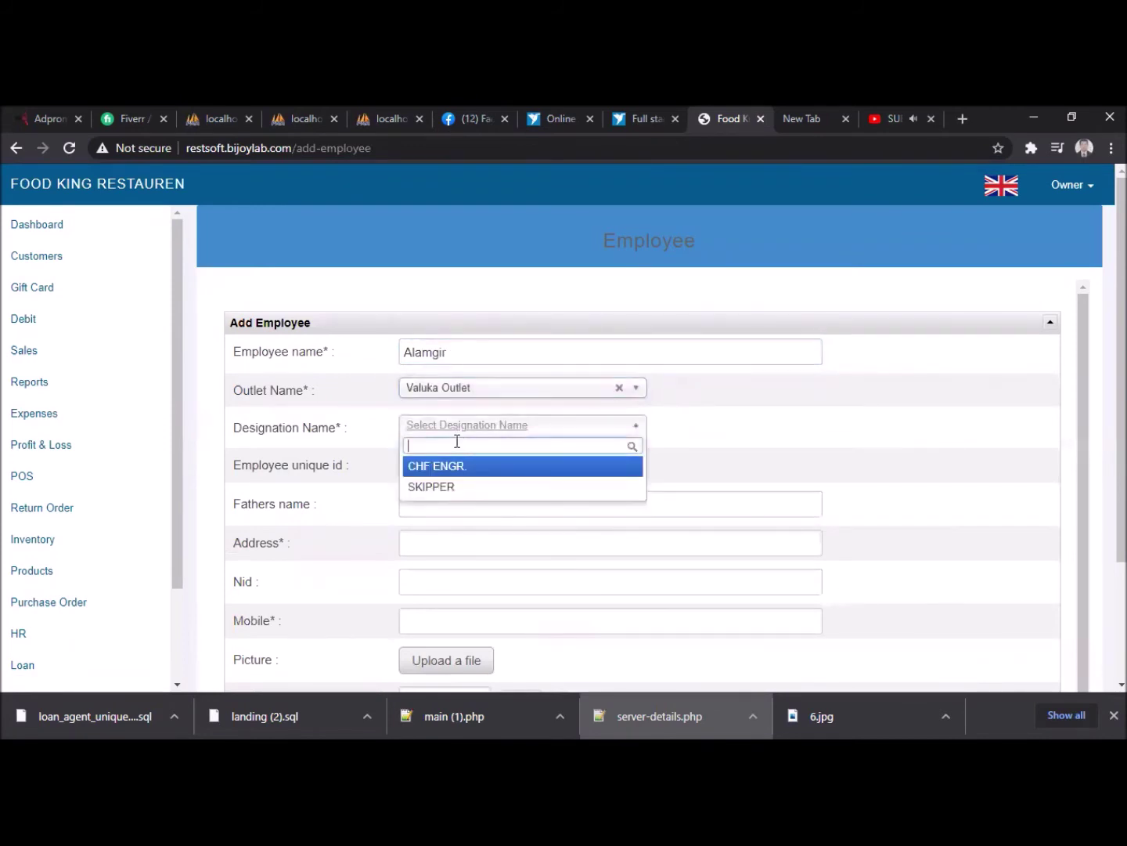
pyautogui.click(448, 465)
pyautogui.click(427, 501)
pyautogui.click(450, 541)
pyautogui.click(433, 548)
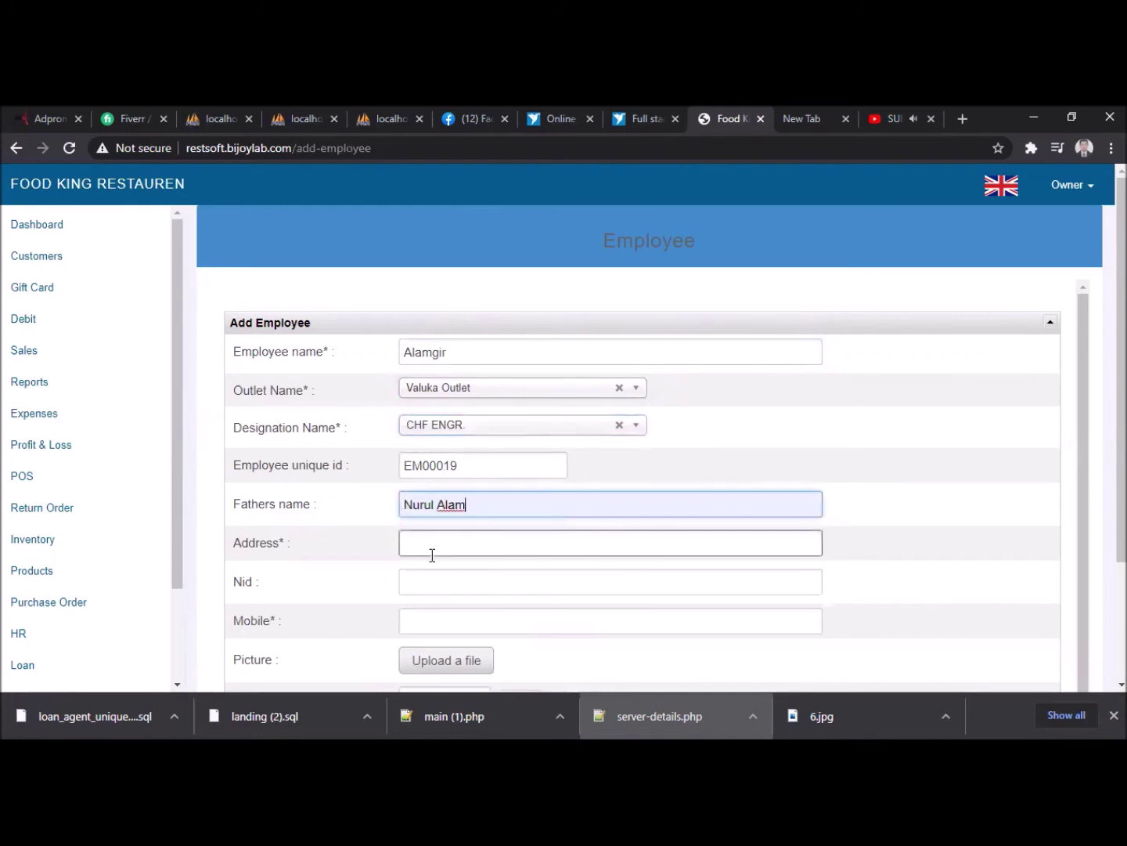
pyautogui.click(439, 595)
# - Set joining date 28/10/2020, salary 10000, commission 0, and save the employee
pyautogui.scroll(-1, 476, 579)
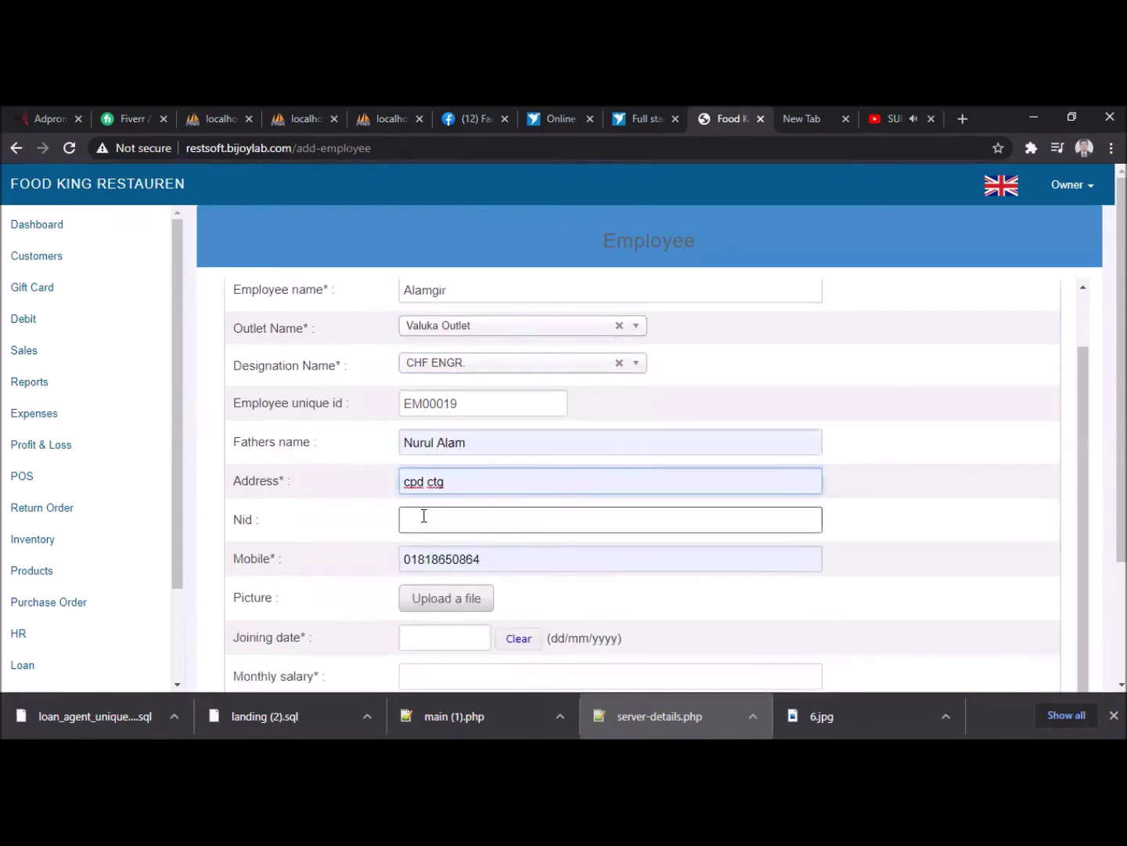
pyautogui.scroll(-1, 369, 513)
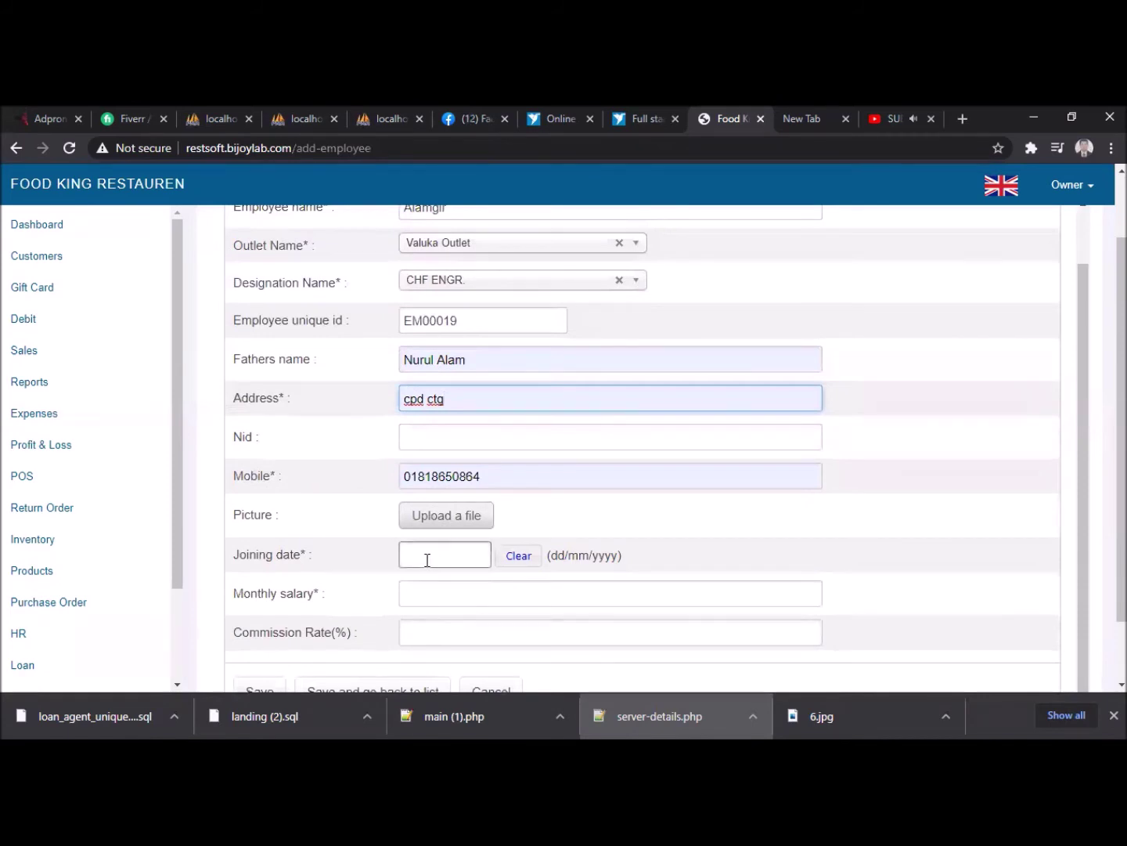
pyautogui.scroll(-1, 451, 541)
pyautogui.click(452, 483)
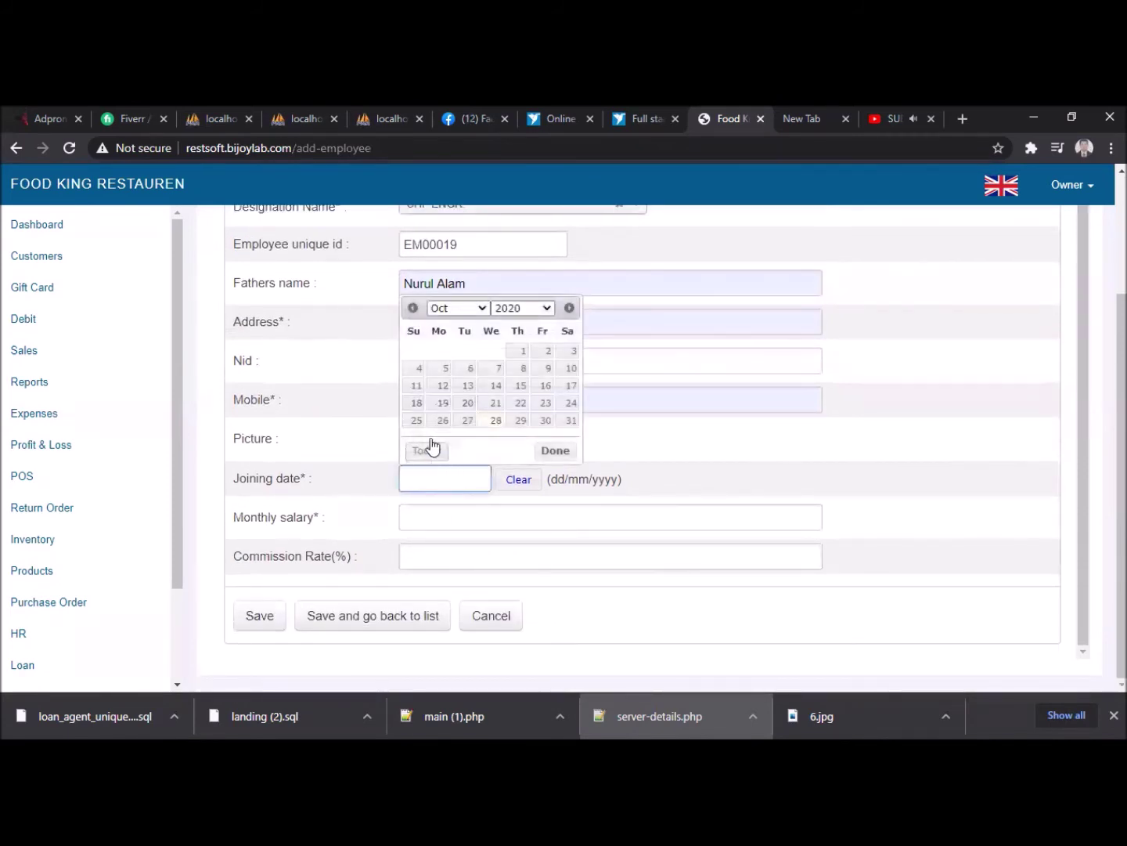
pyautogui.click(497, 420)
pyautogui.click(440, 520)
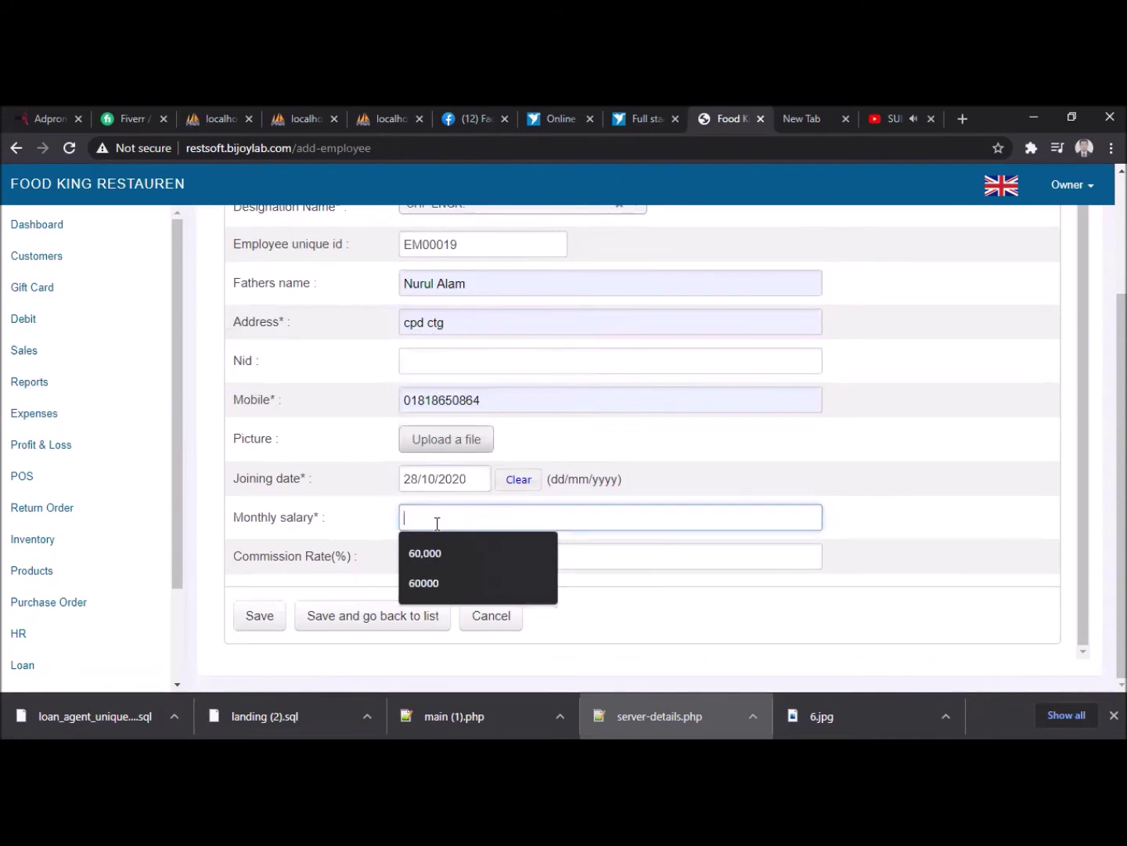
pyautogui.write('10000')
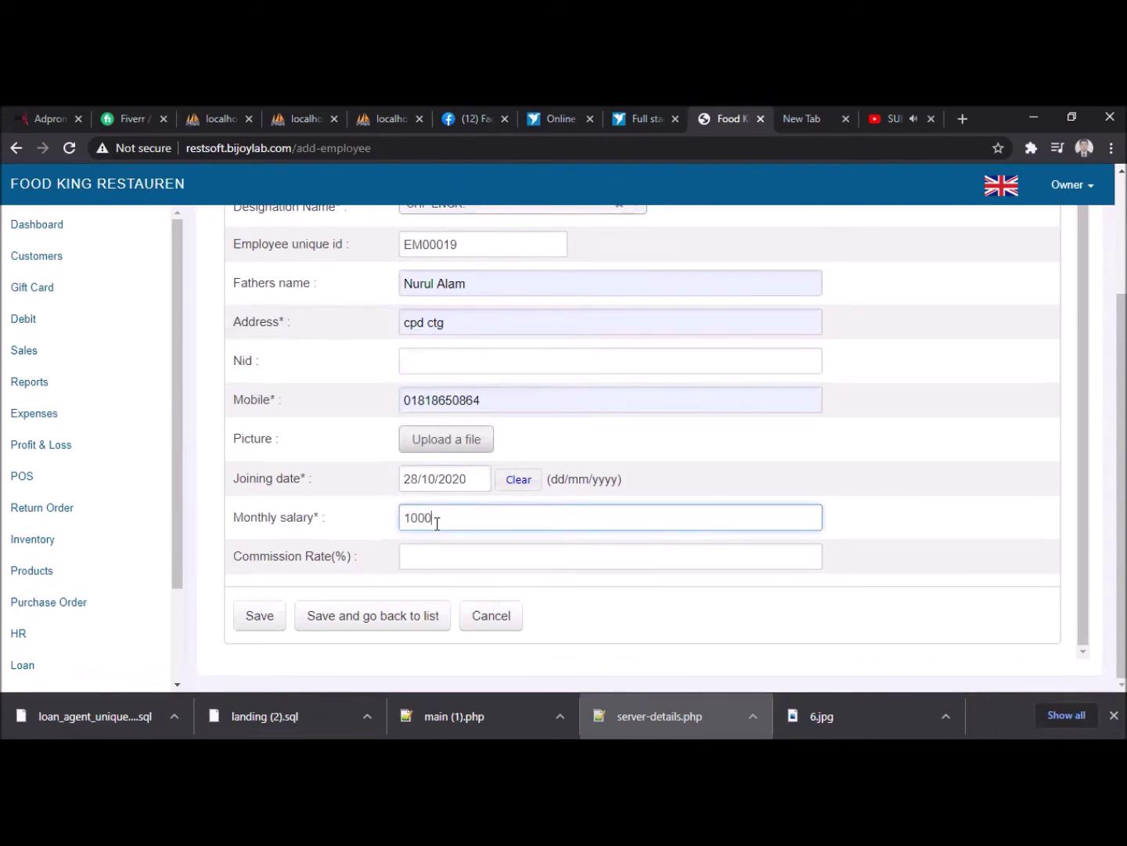
pyautogui.click(429, 559)
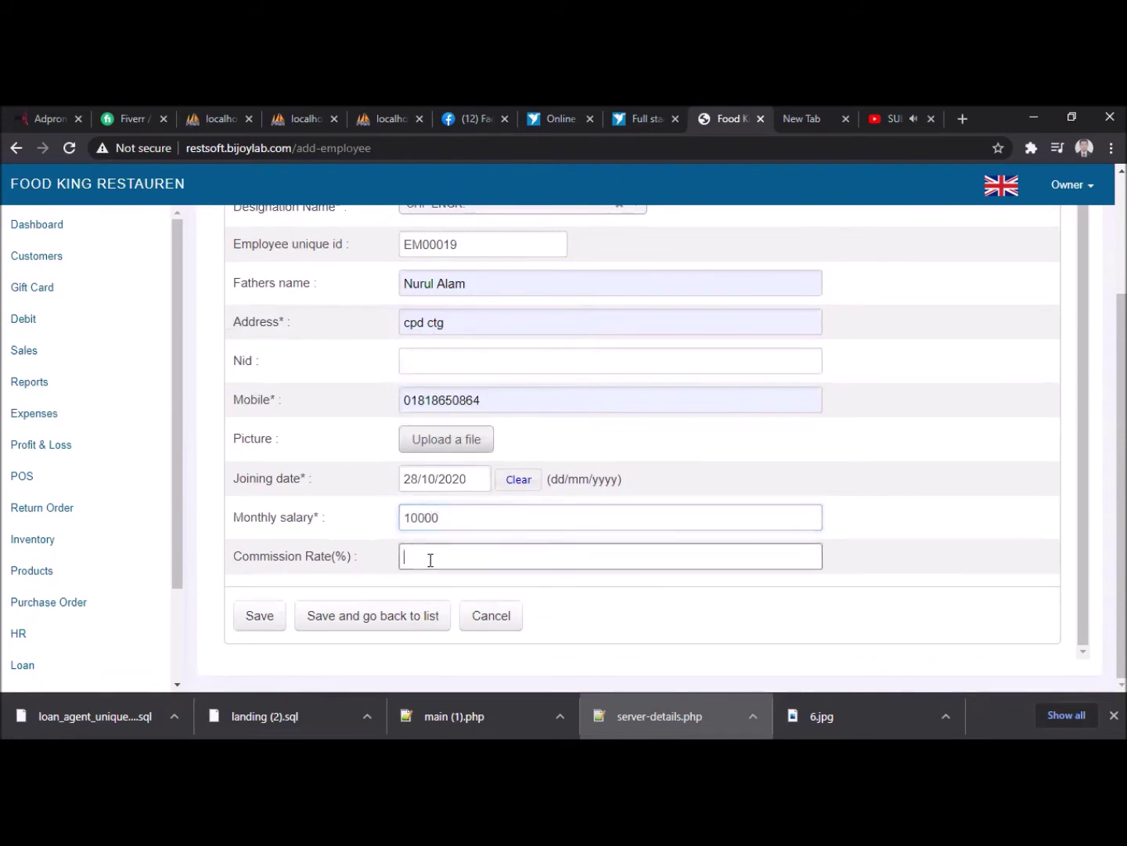
pyautogui.write('0')
pyautogui.click(240, 616)
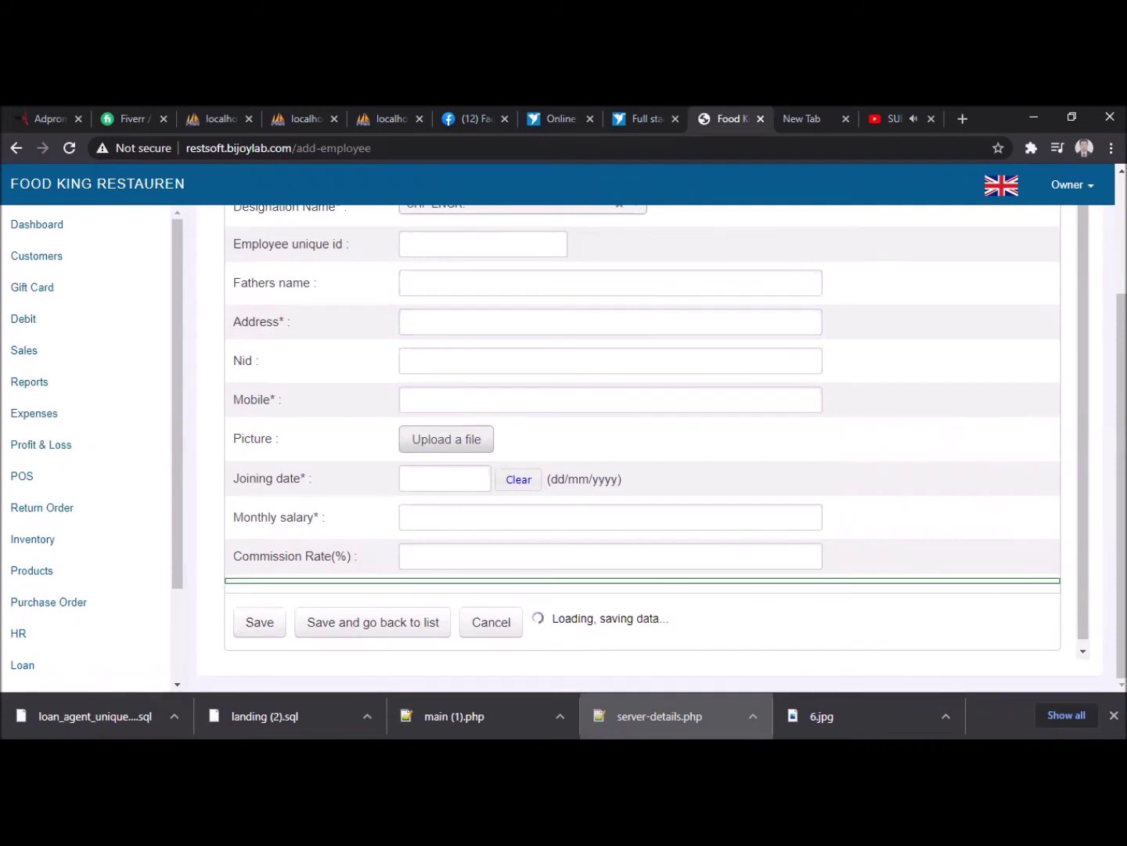
# - Start a new advance salary for the new employee at Valuka Outlet for October 2020
pyautogui.scroll(-2, 296, 472)
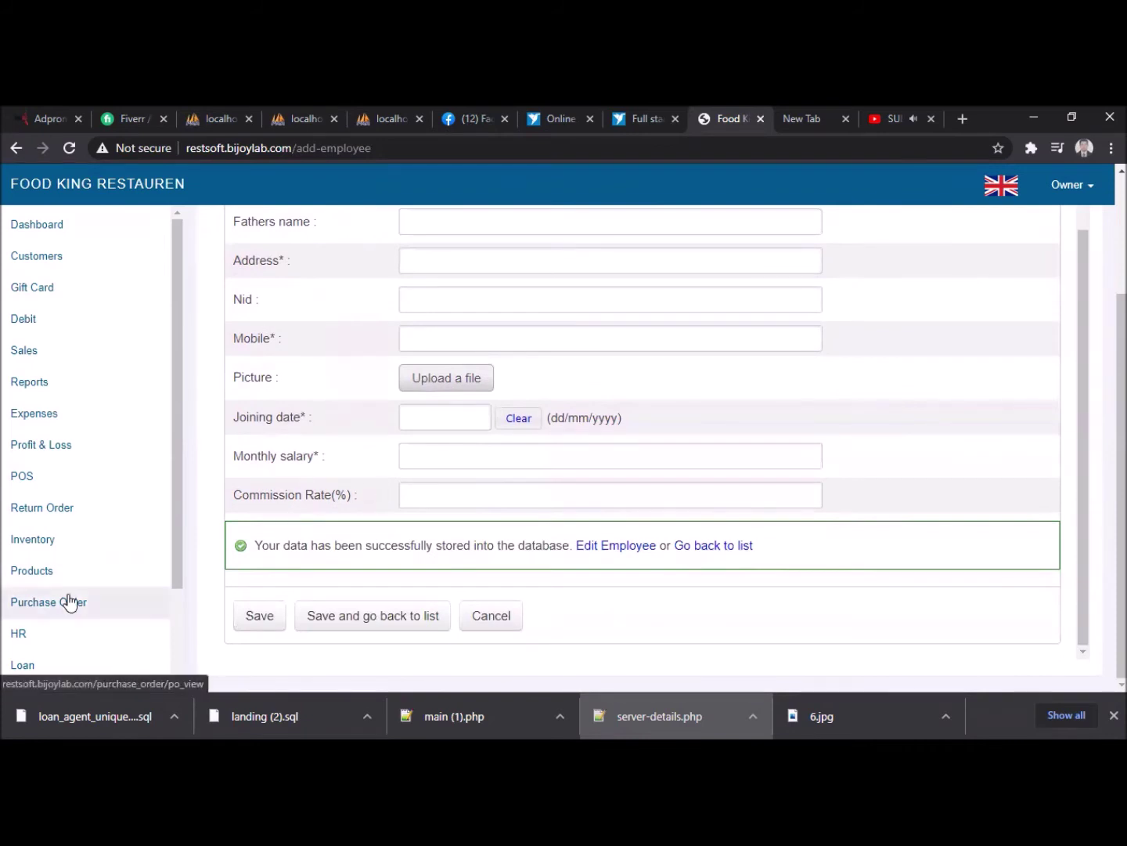
pyautogui.scroll(-2, 55, 564)
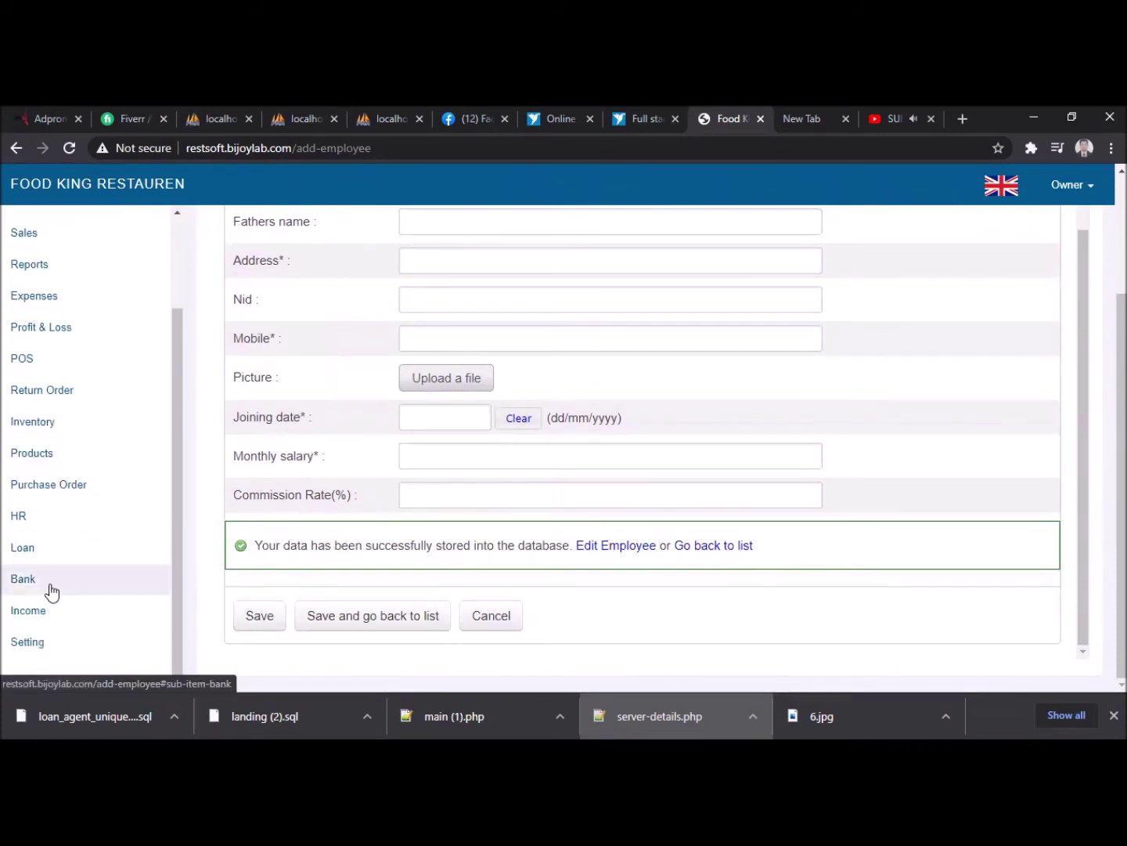
pyautogui.click(23, 516)
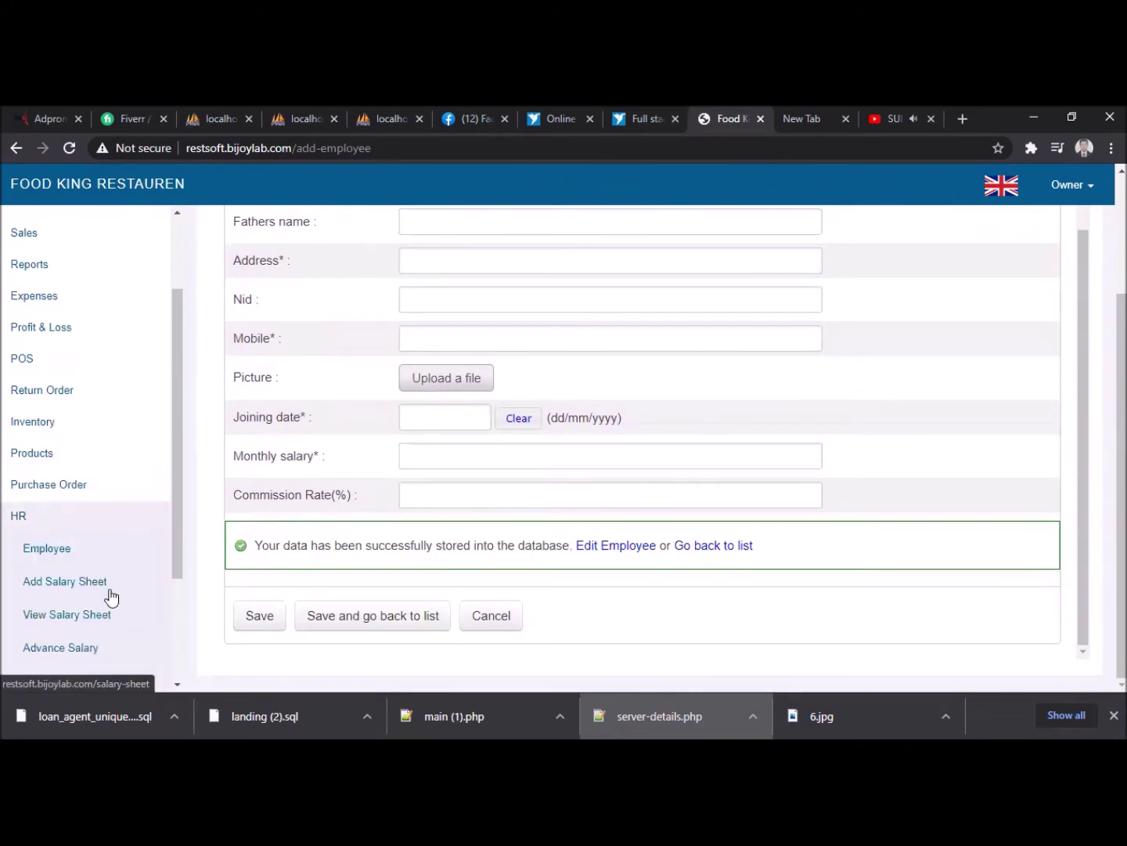
pyautogui.click(79, 650)
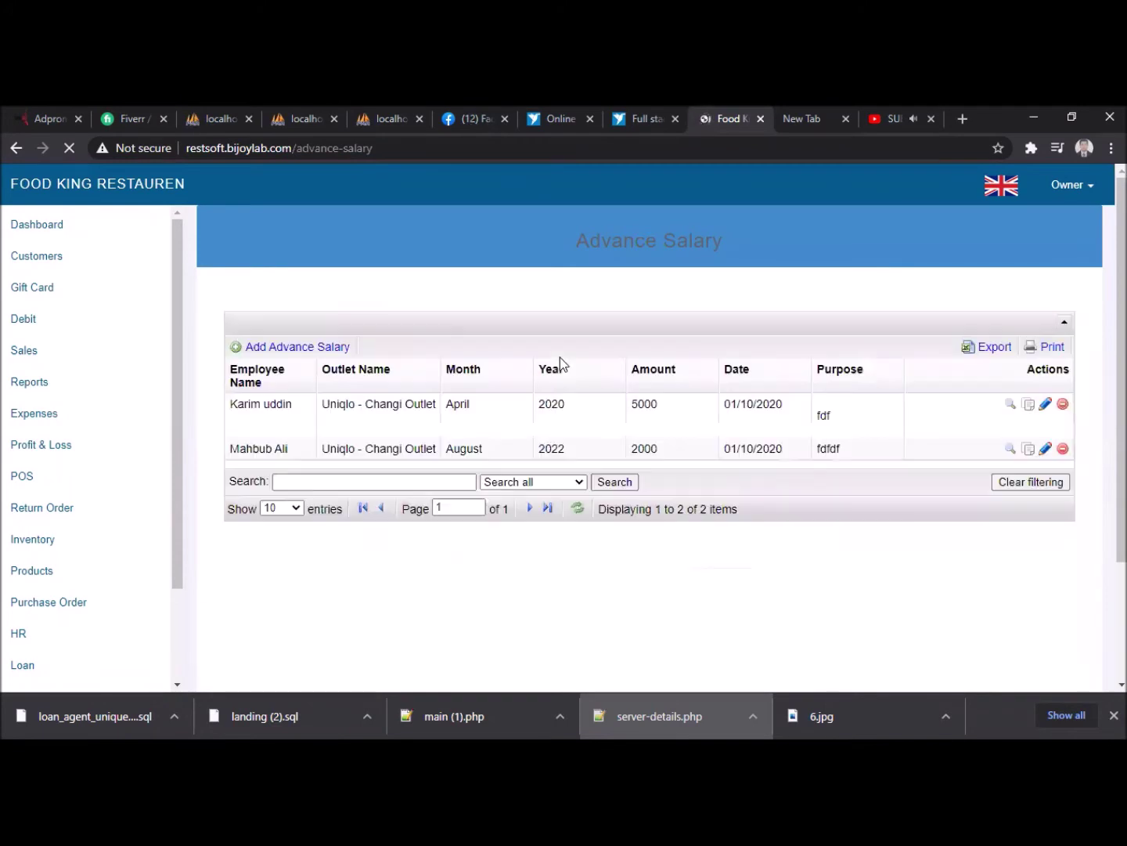
pyautogui.click(318, 355)
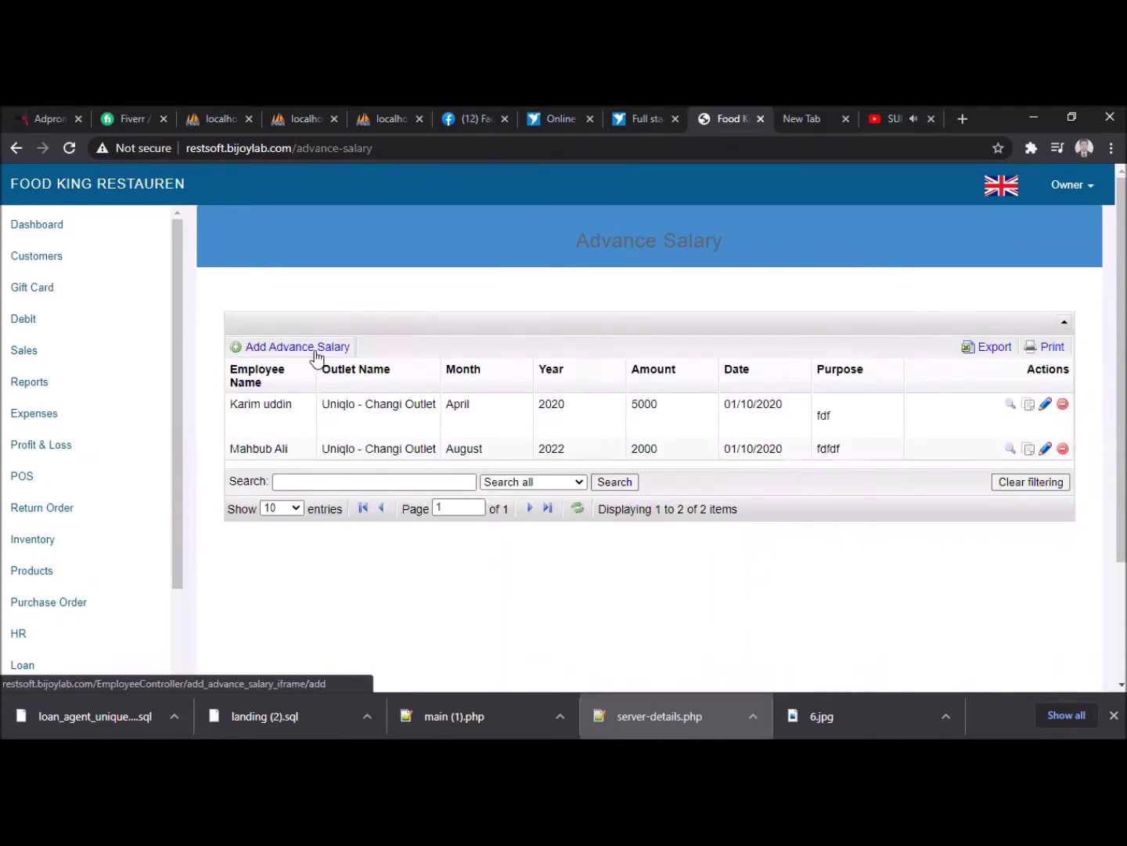
pyautogui.click(430, 359)
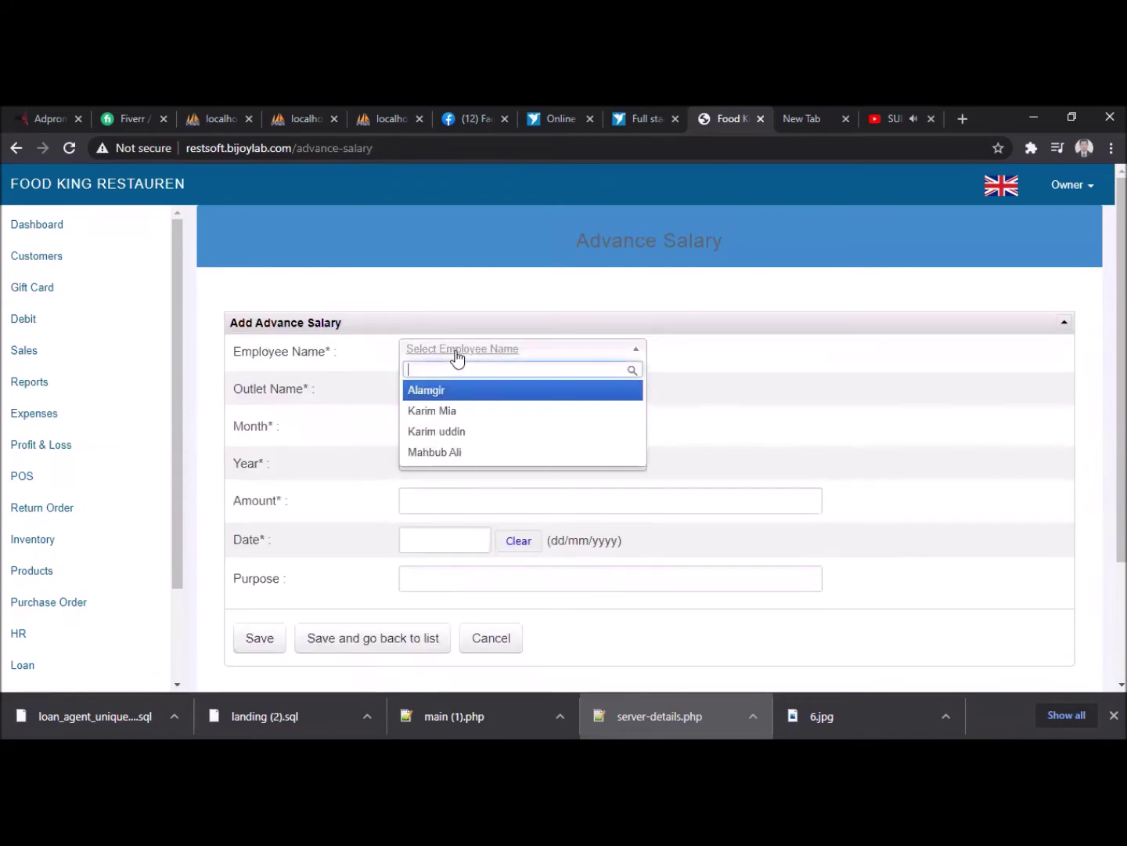
pyautogui.click(433, 390)
pyautogui.click(433, 390)
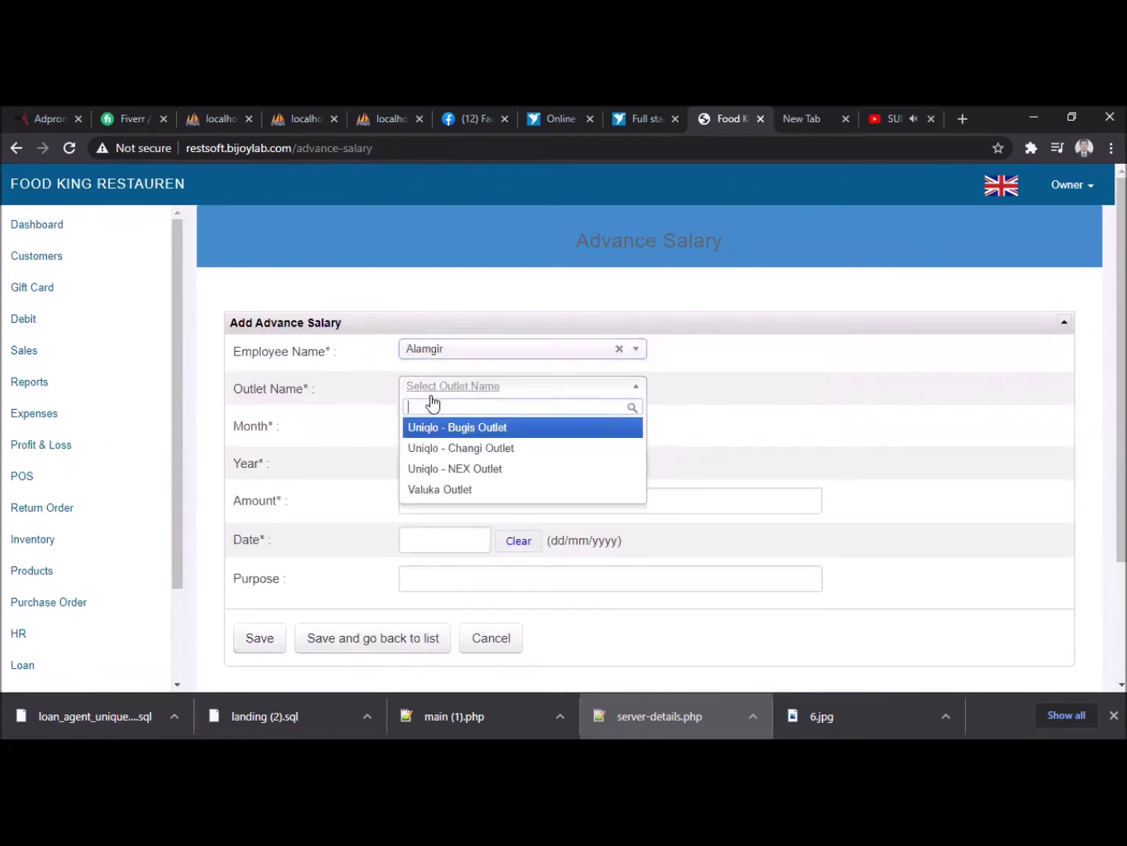
pyautogui.click(440, 488)
pyautogui.click(437, 424)
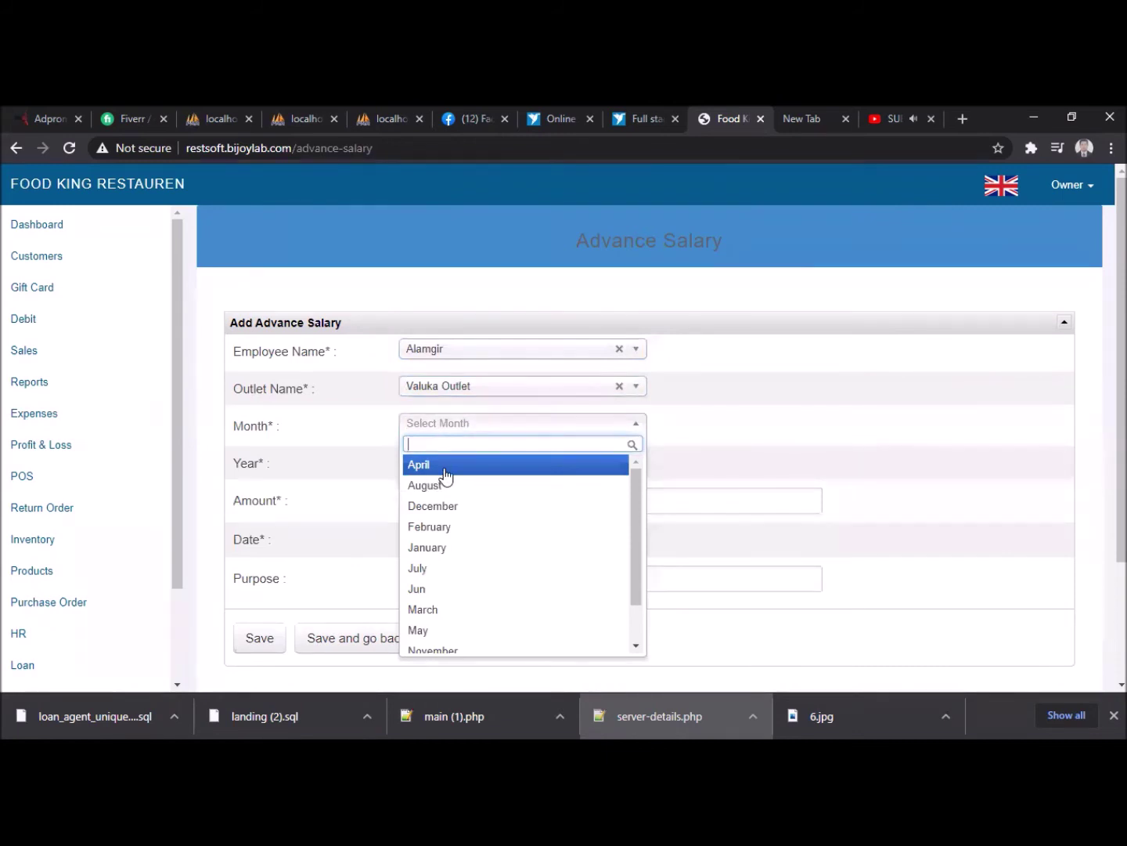
pyautogui.scroll(-1, 448, 630)
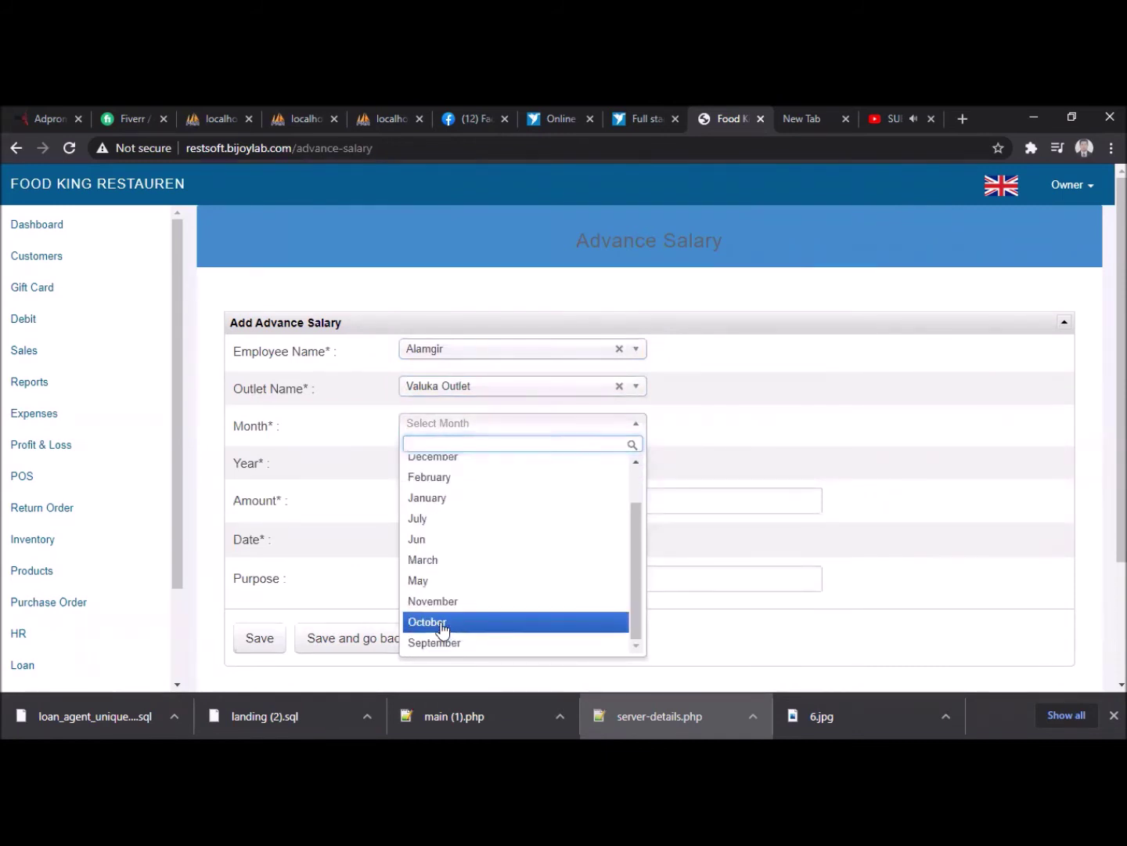
pyautogui.click(442, 624)
pyautogui.click(447, 469)
pyautogui.click(437, 499)
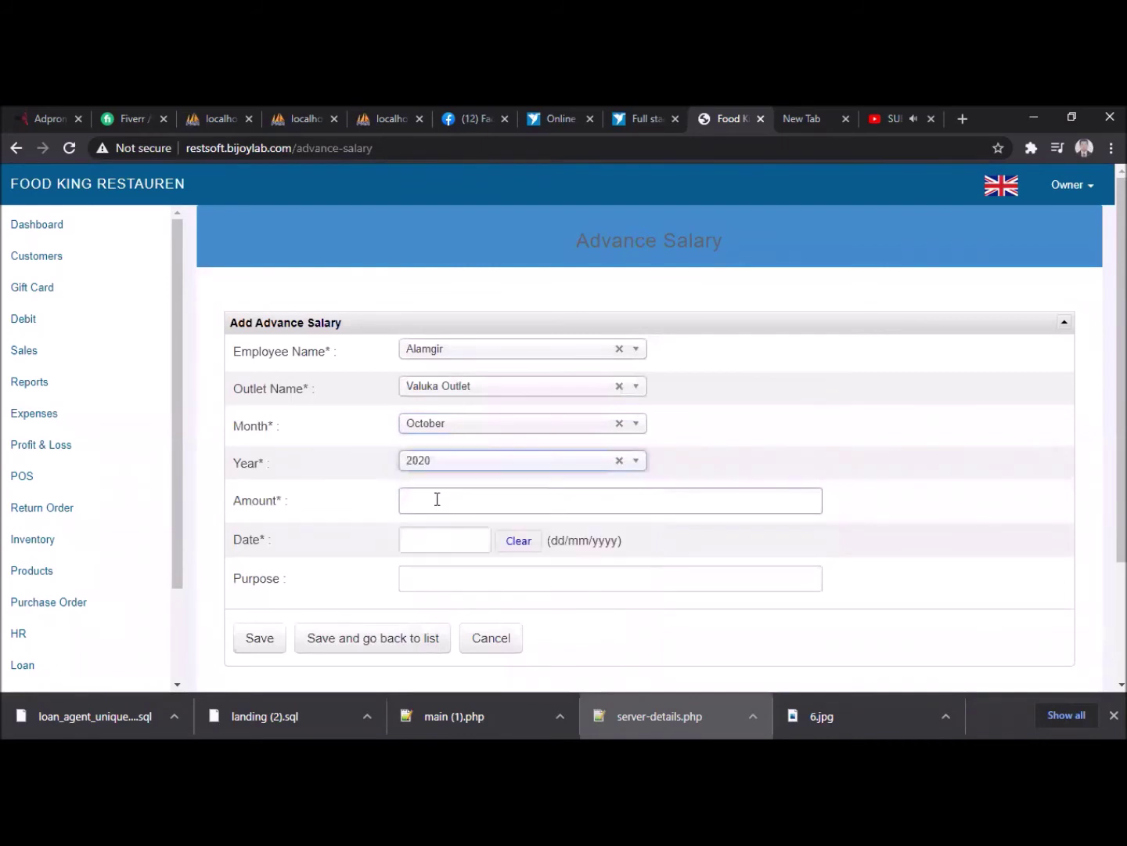
# - Enter amount 1000, date 28/10/2020, purpose Salary, and save the advance
pyautogui.click(436, 498)
pyautogui.write('1000')
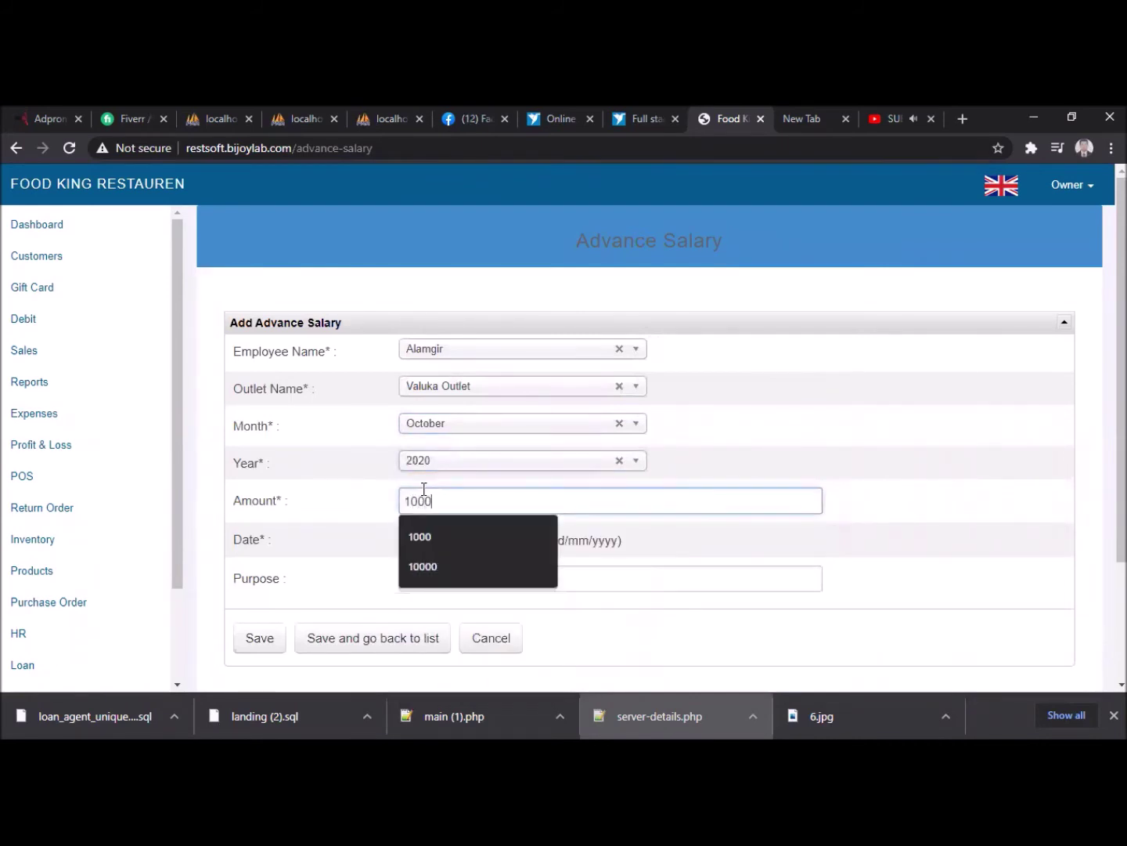
pyautogui.click(466, 541)
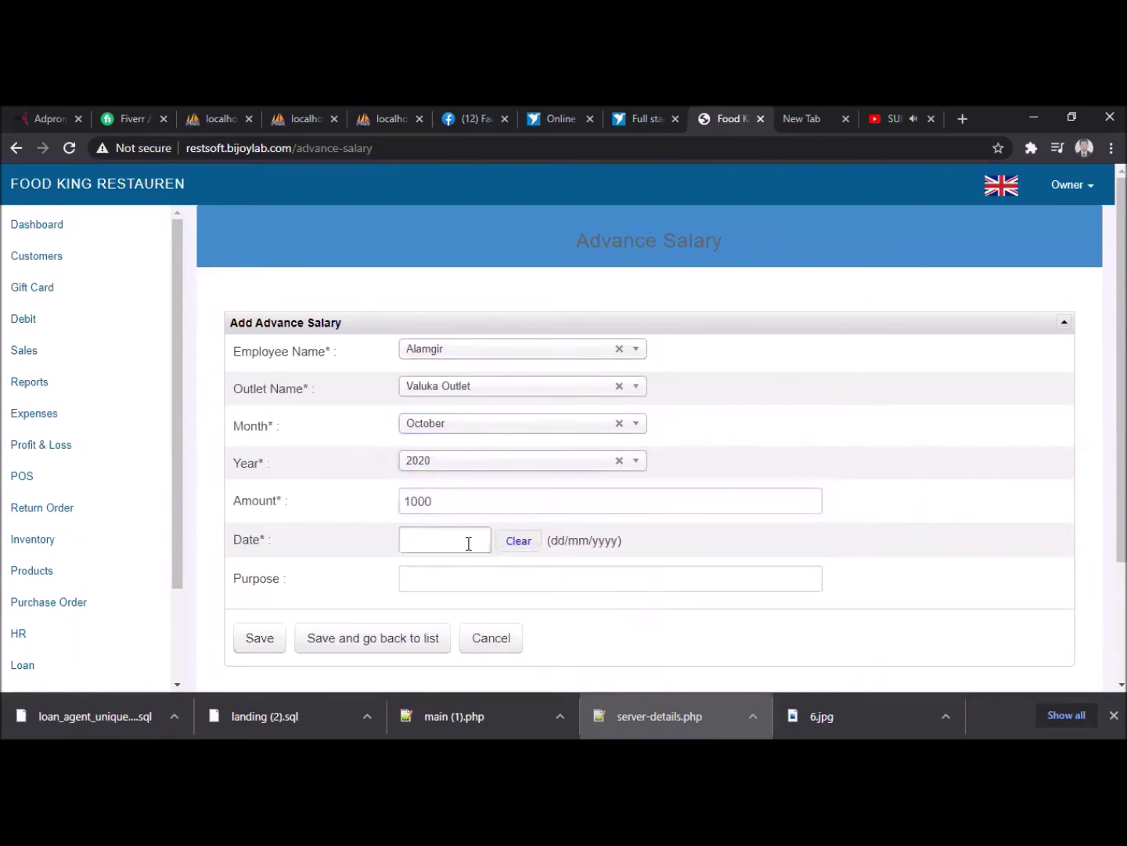
pyautogui.click(699, 630)
pyautogui.scroll(-1, 463, 530)
pyautogui.click(460, 457)
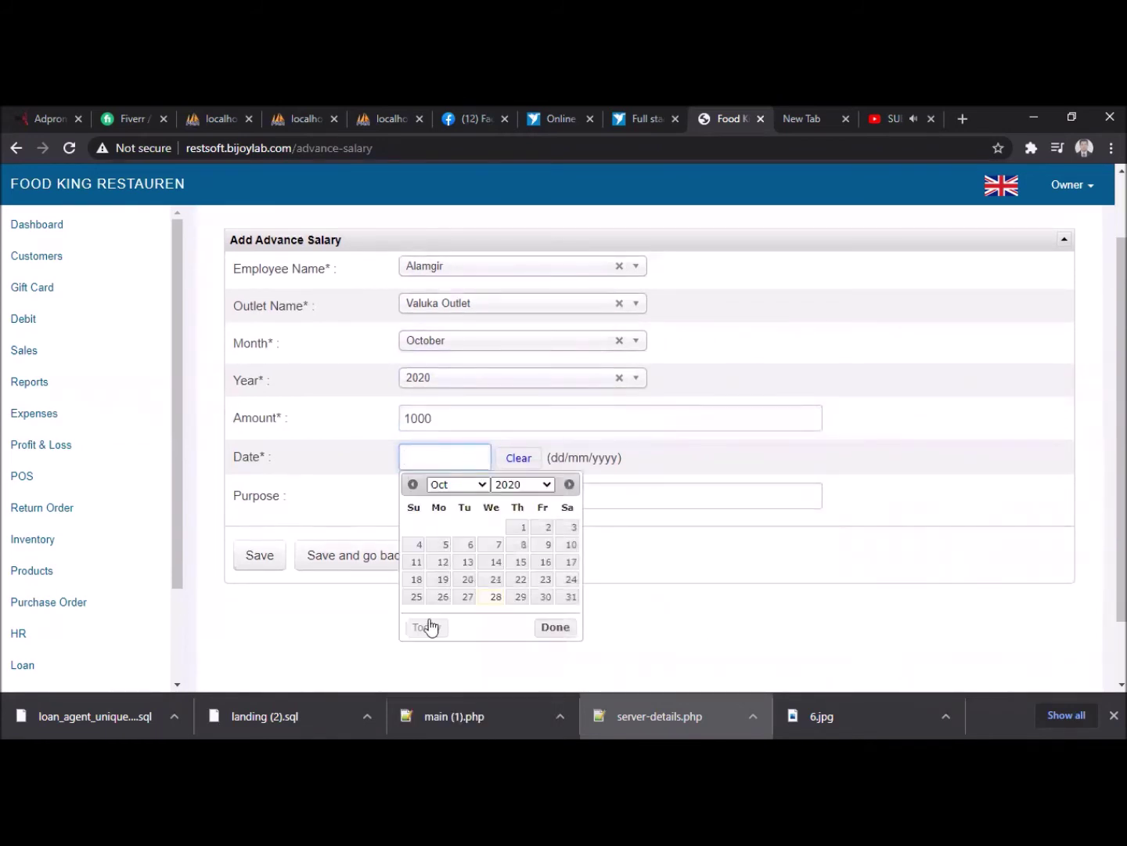
pyautogui.click(496, 596)
pyautogui.click(443, 497)
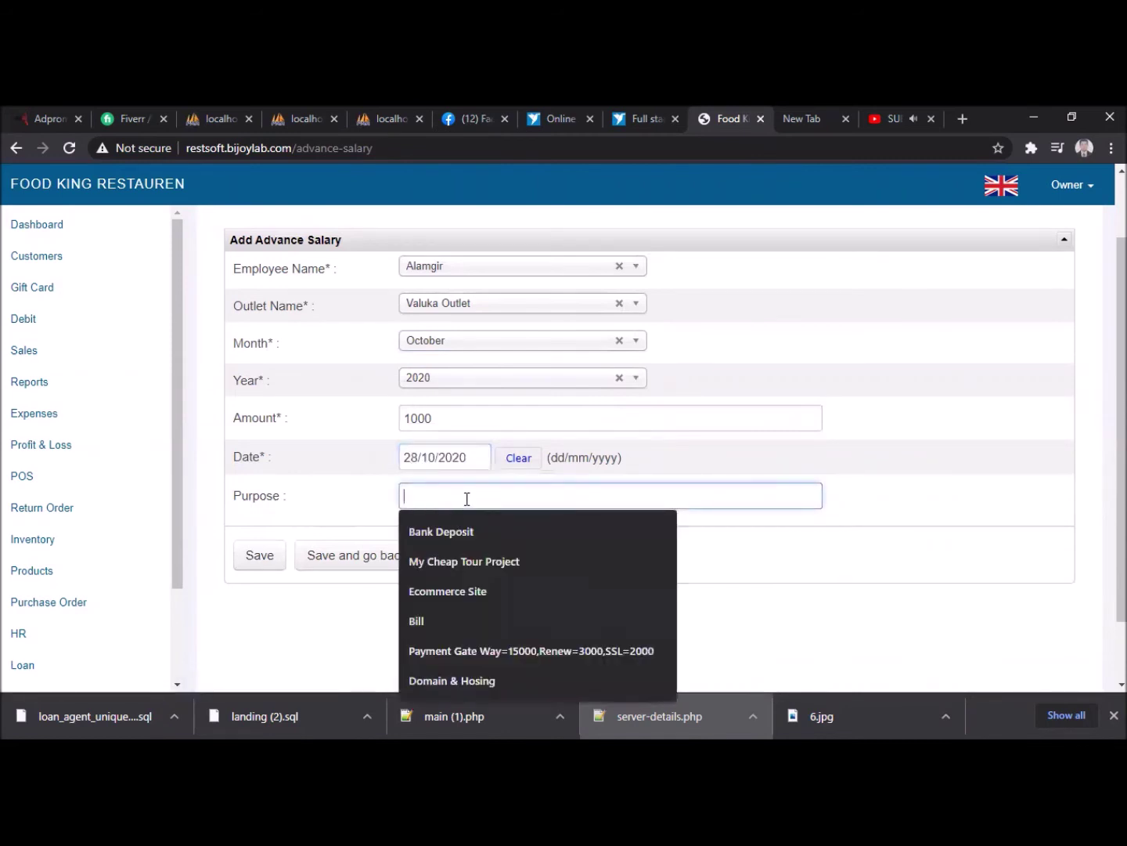
pyautogui.write('Salary')
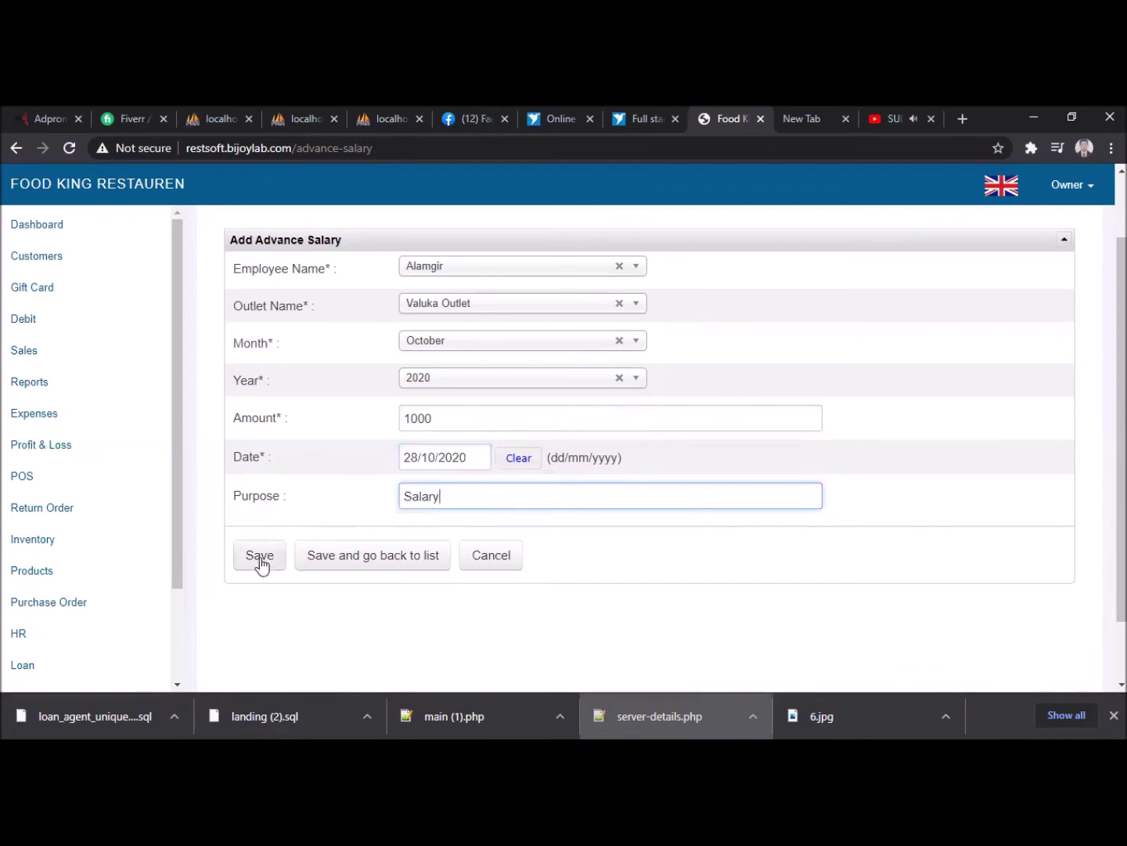
pyautogui.click(259, 558)
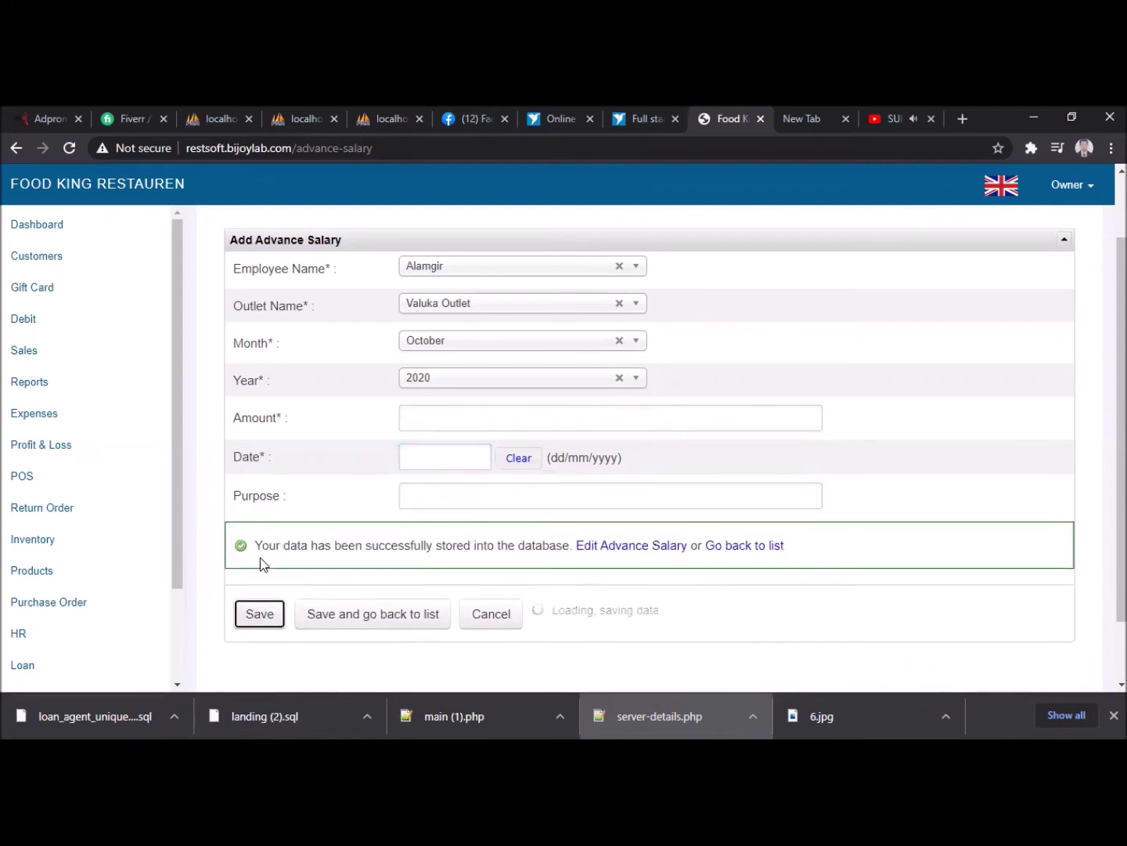
pyautogui.scroll(-1, 268, 560)
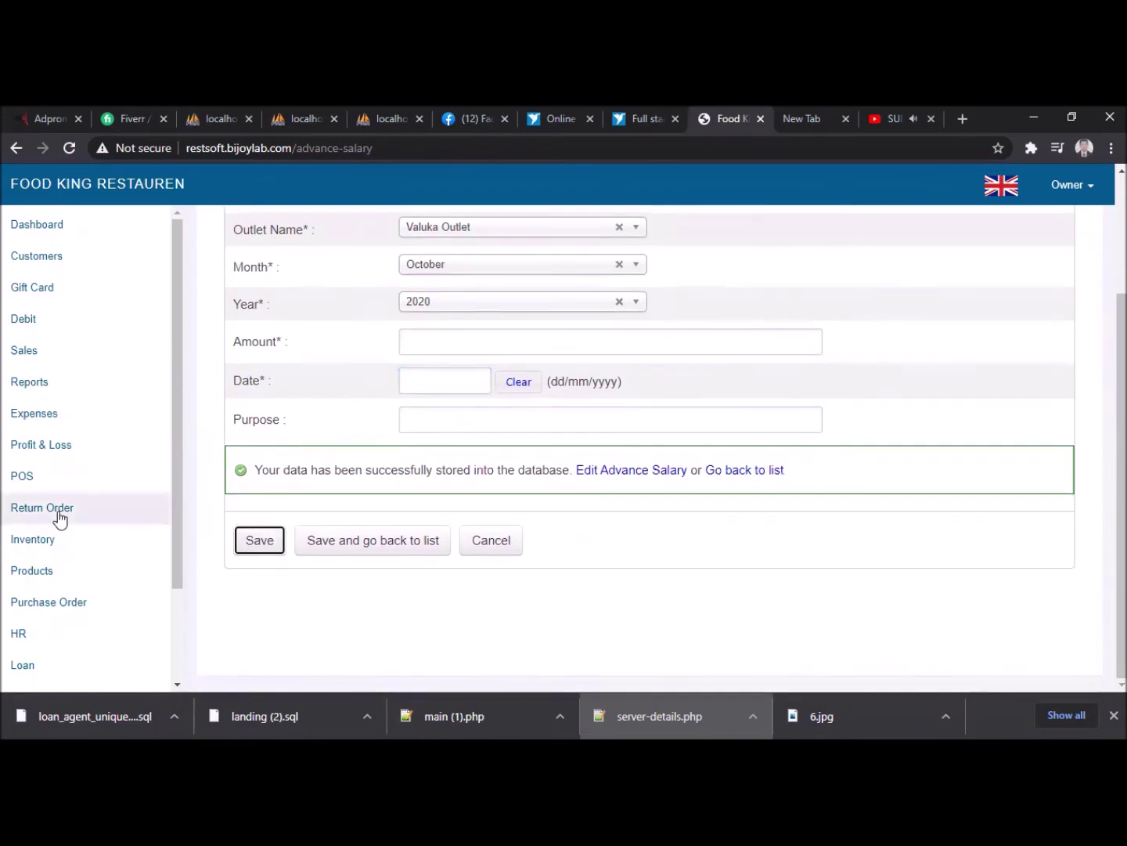
# - Open a new salary sheet and select October 2020 as its month and year
pyautogui.click(48, 640)
pyautogui.scroll(-2, 62, 637)
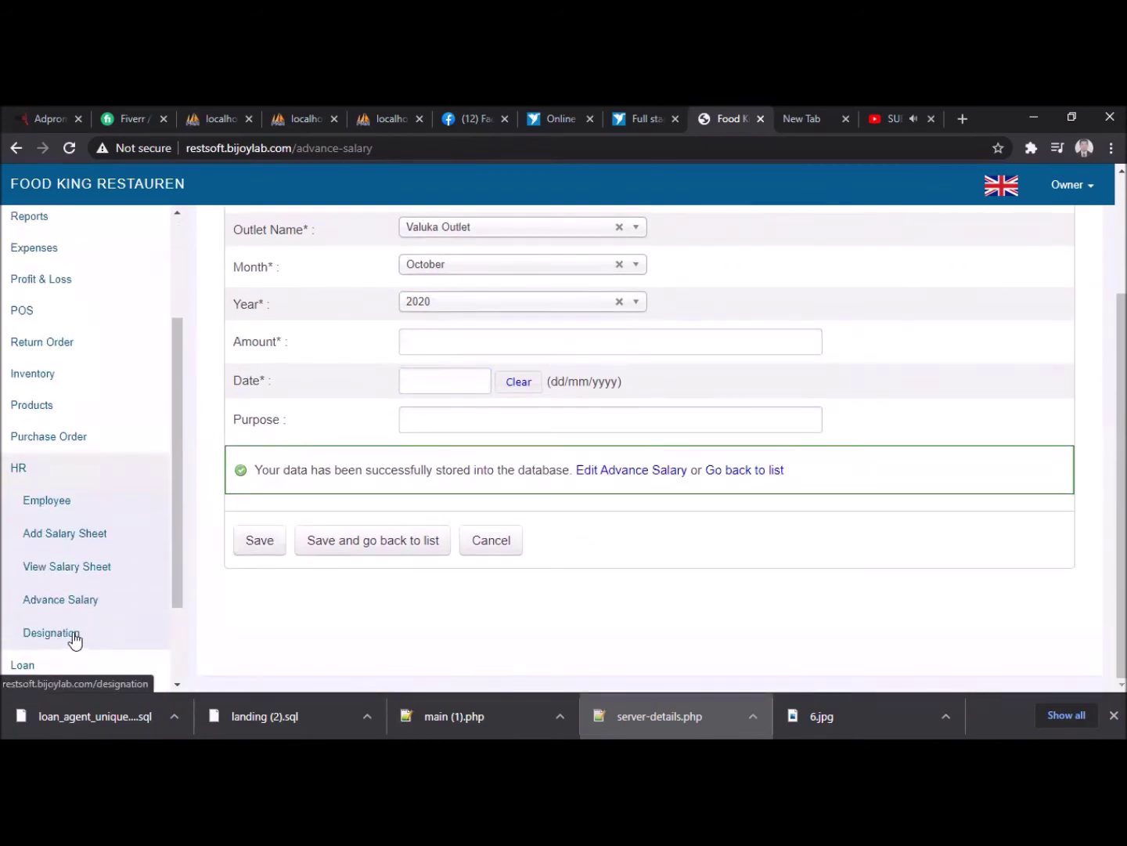
pyautogui.click(74, 535)
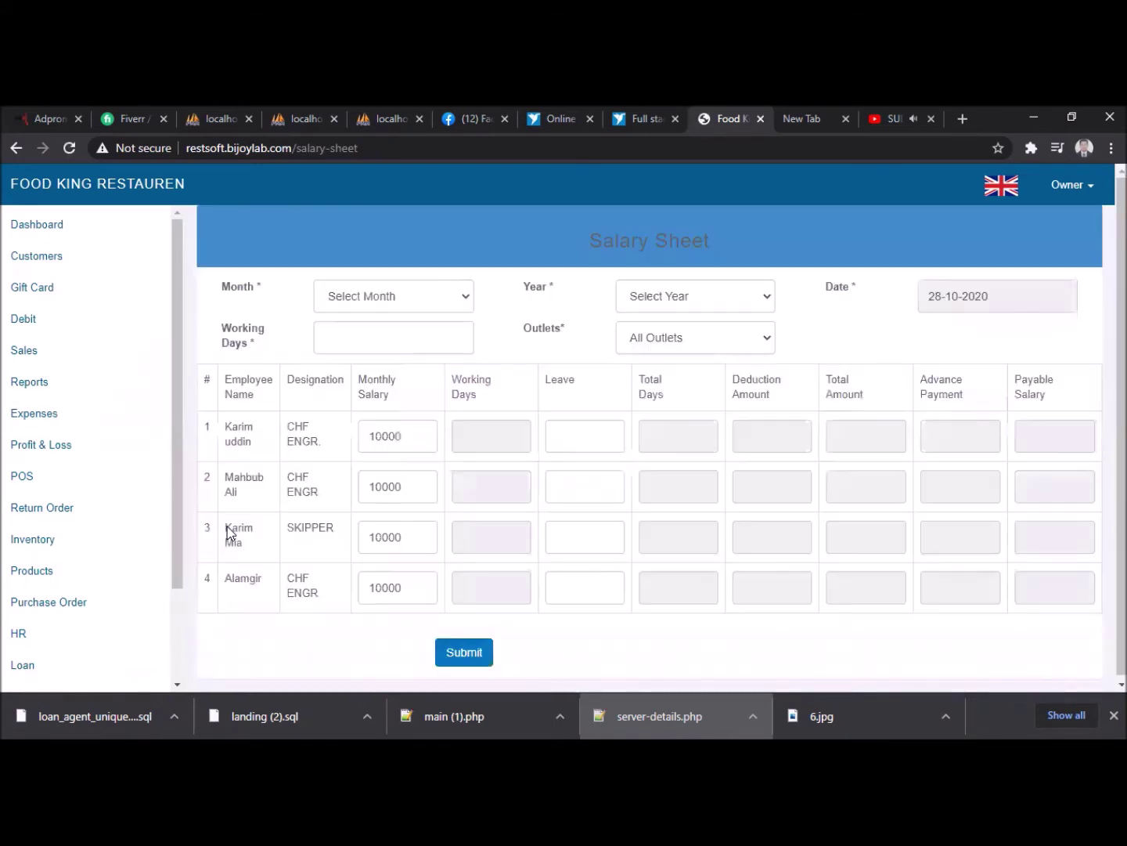
pyautogui.click(417, 295)
pyautogui.click(391, 470)
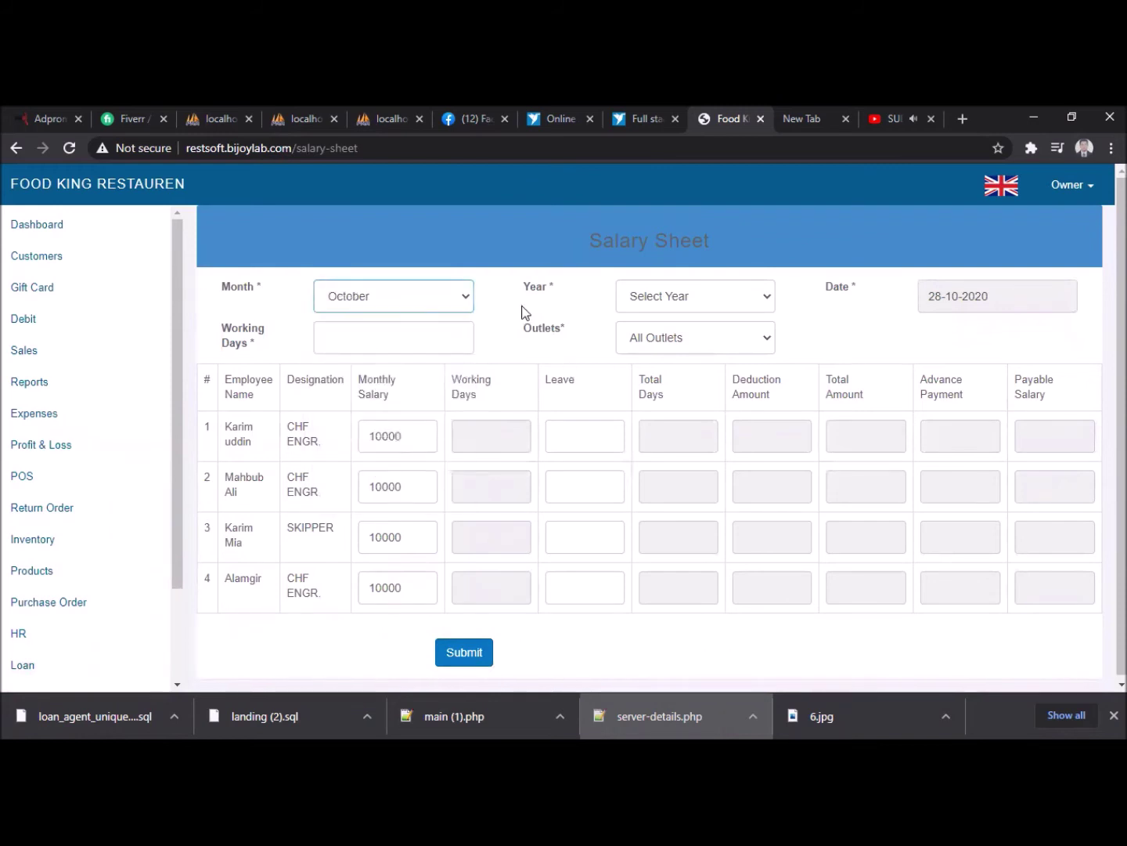
pyautogui.click(442, 300)
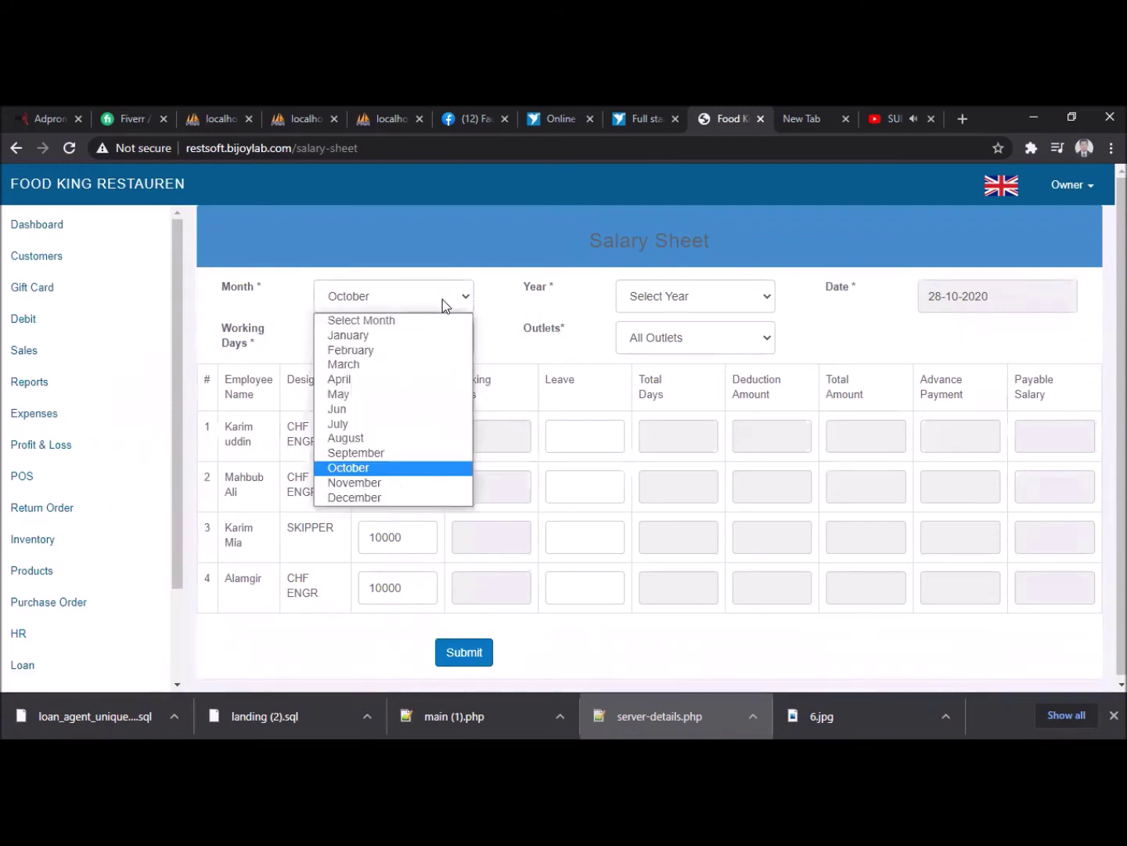
pyautogui.click(387, 468)
pyautogui.click(660, 296)
pyautogui.click(666, 335)
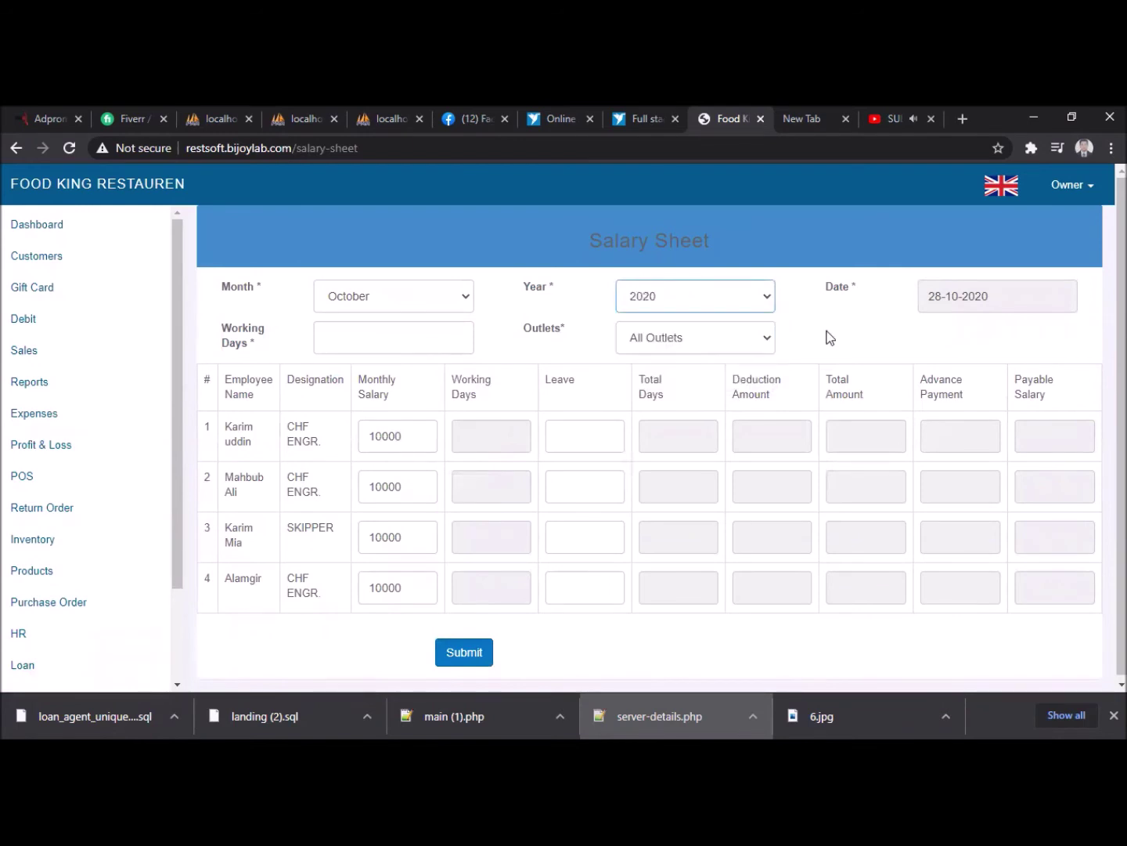
# - Enter 31 working days, keep All Outlets, and submit the salary sheet
pyautogui.click(396, 345)
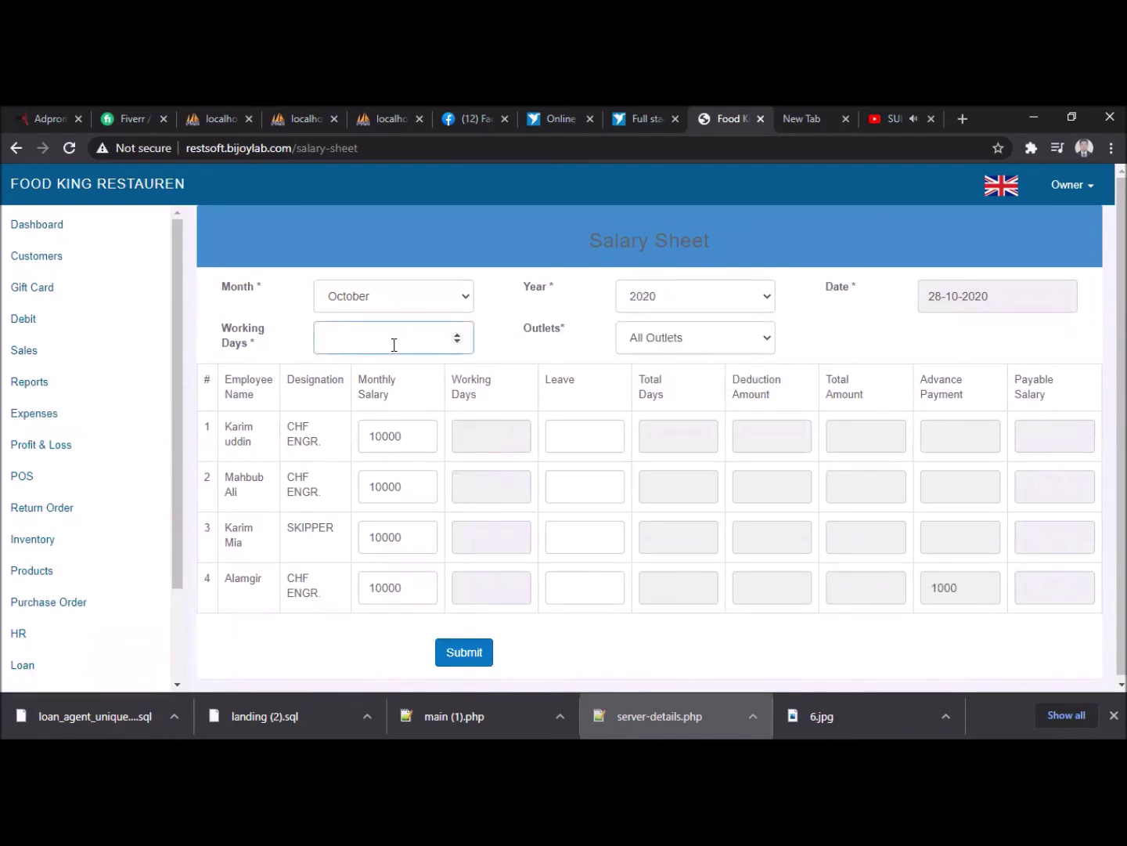
pyautogui.write('31')
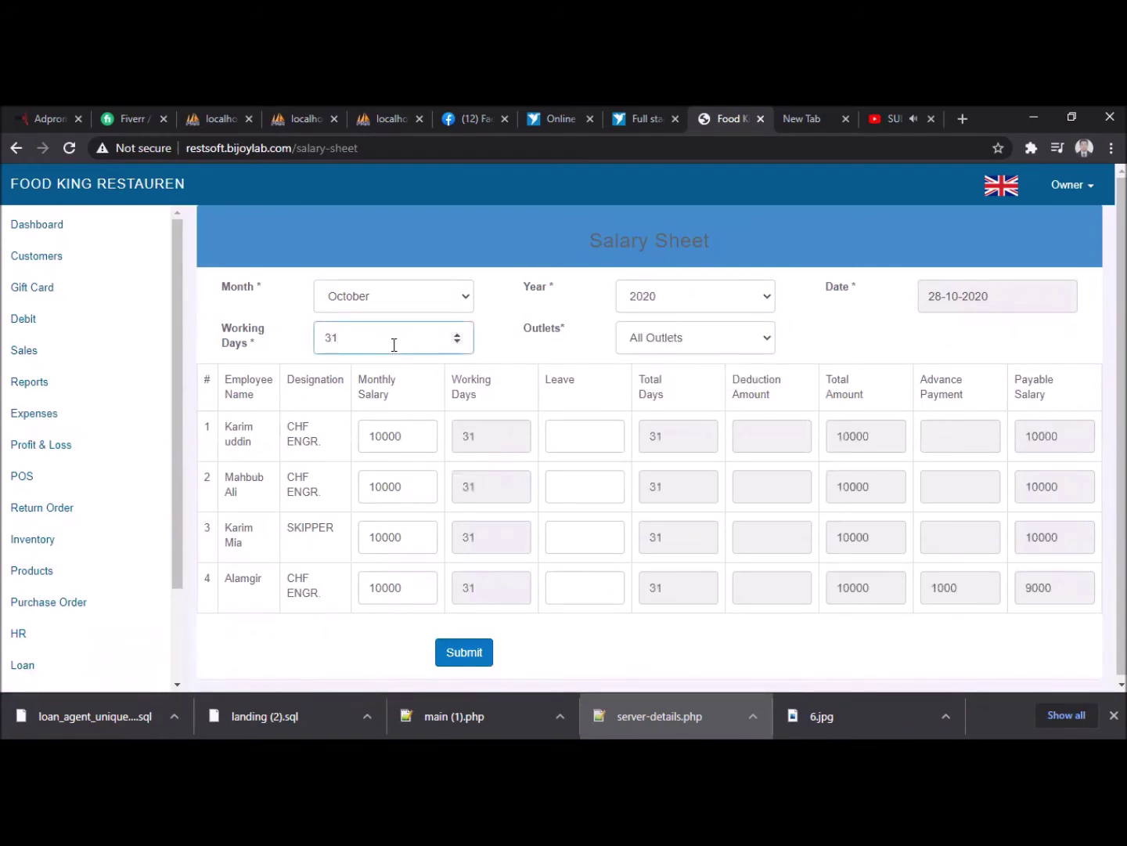
pyautogui.click(732, 334)
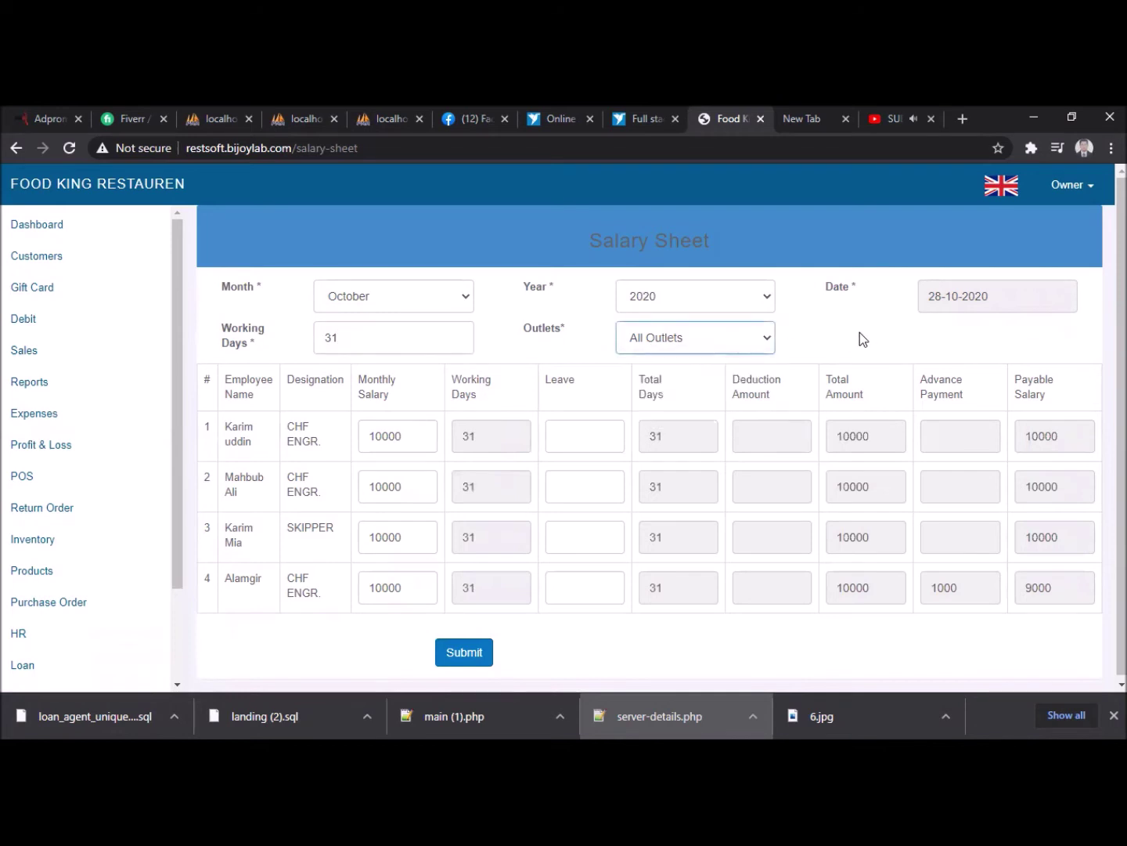
pyautogui.click(750, 347)
pyautogui.click(754, 344)
pyautogui.click(581, 435)
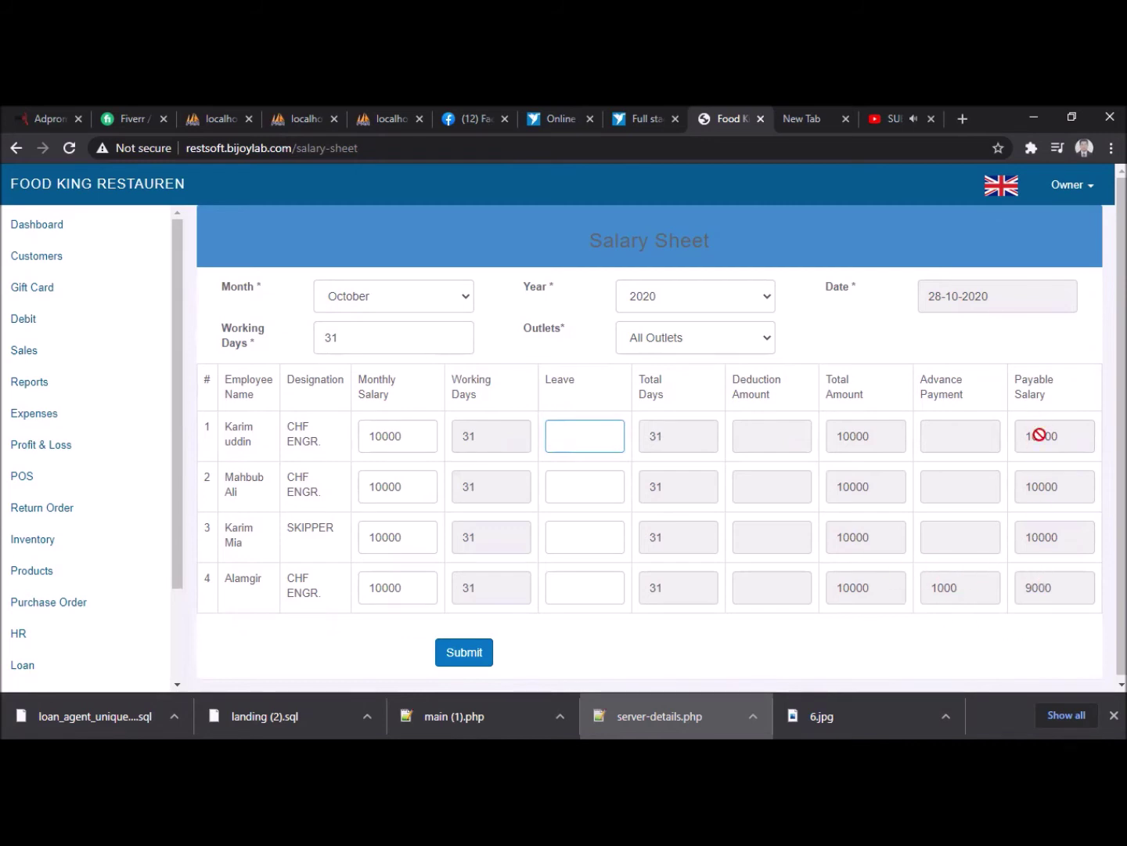
pyautogui.click(470, 652)
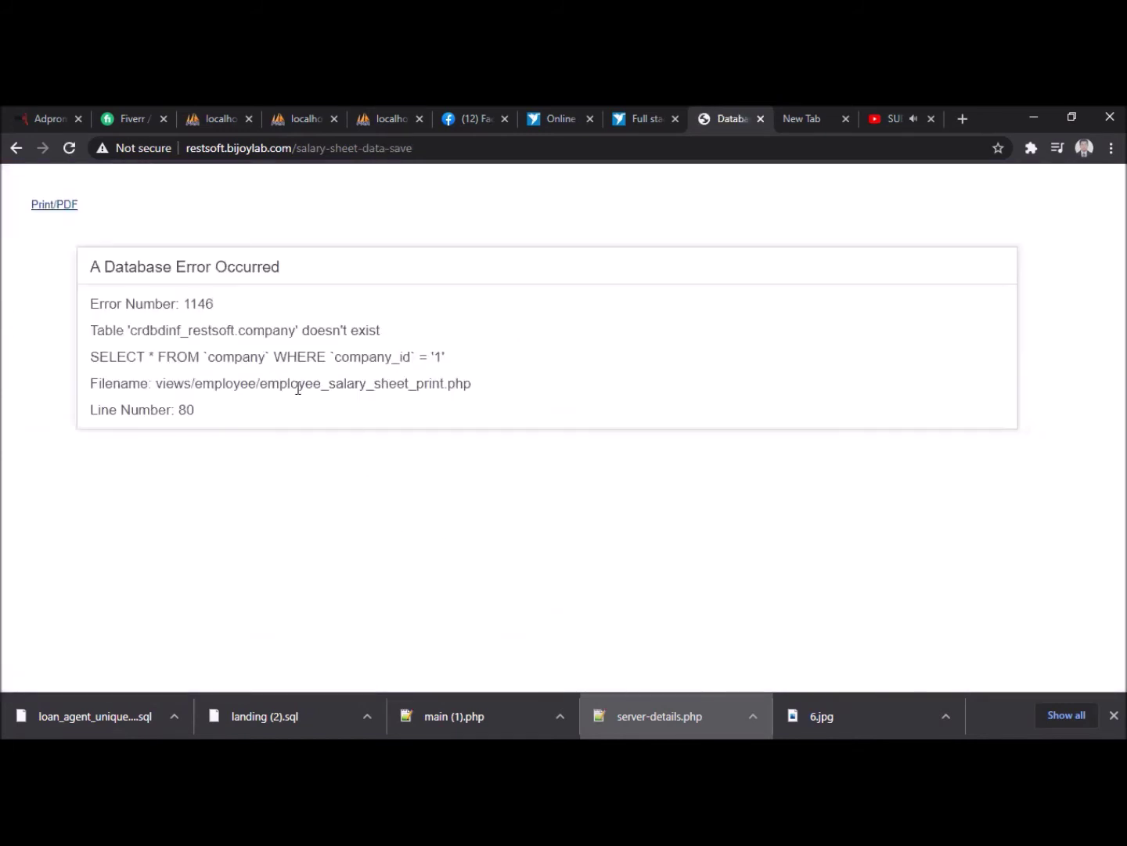
# - Select the missing 'company' table name in the error, then go back to View Salary Sheet
pyautogui.doubleClick(279, 330)
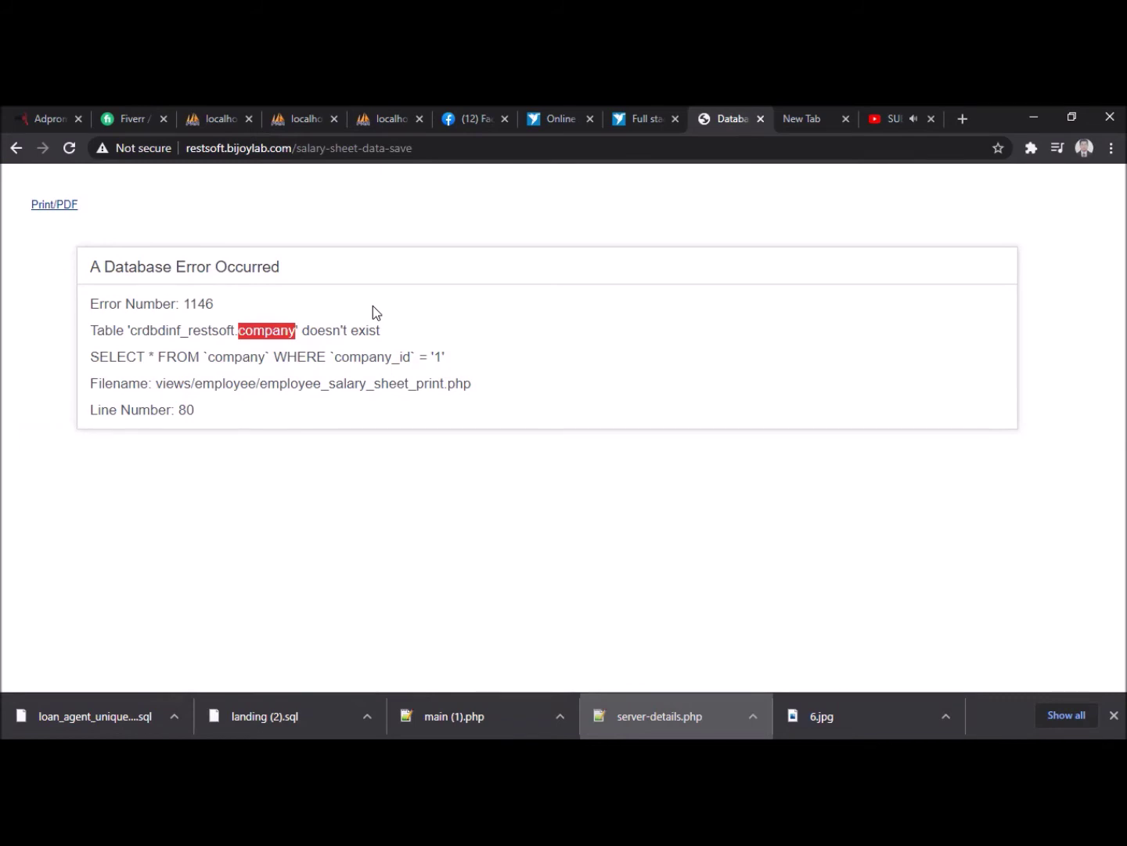
pyautogui.click(17, 148)
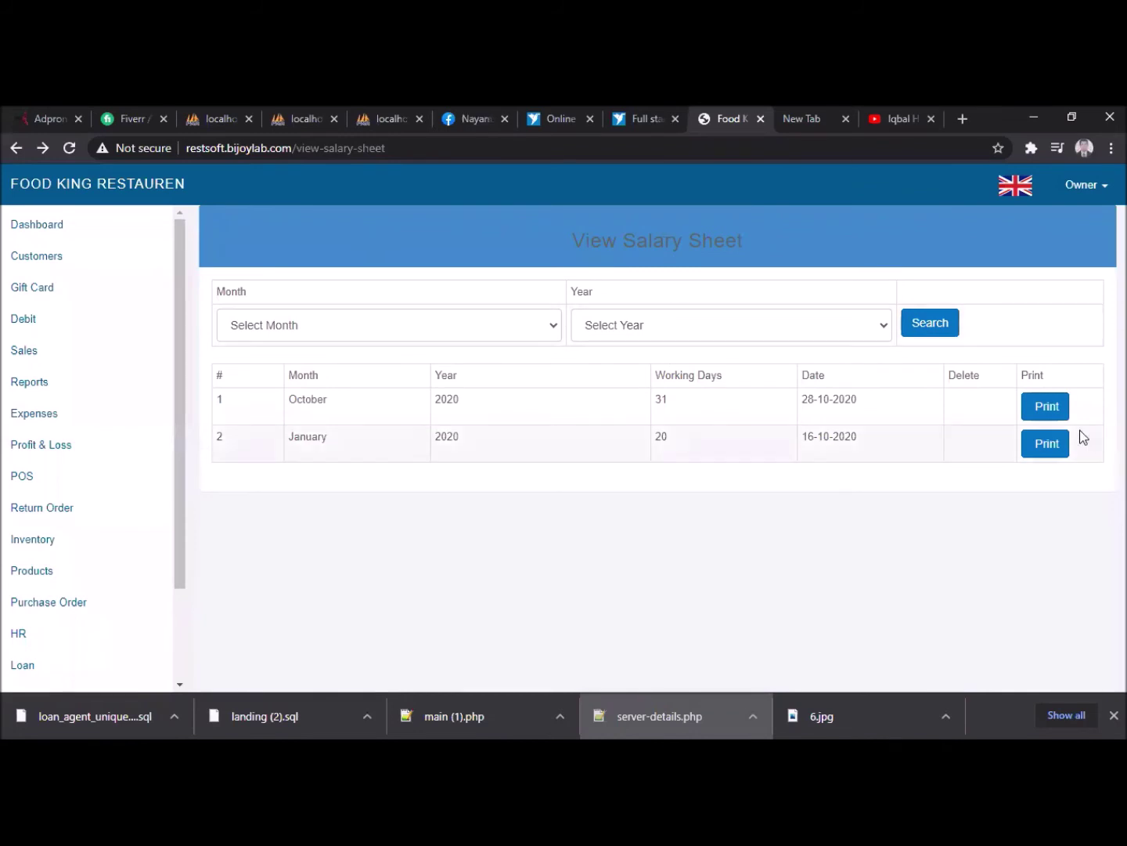
pyautogui.click(1049, 445)
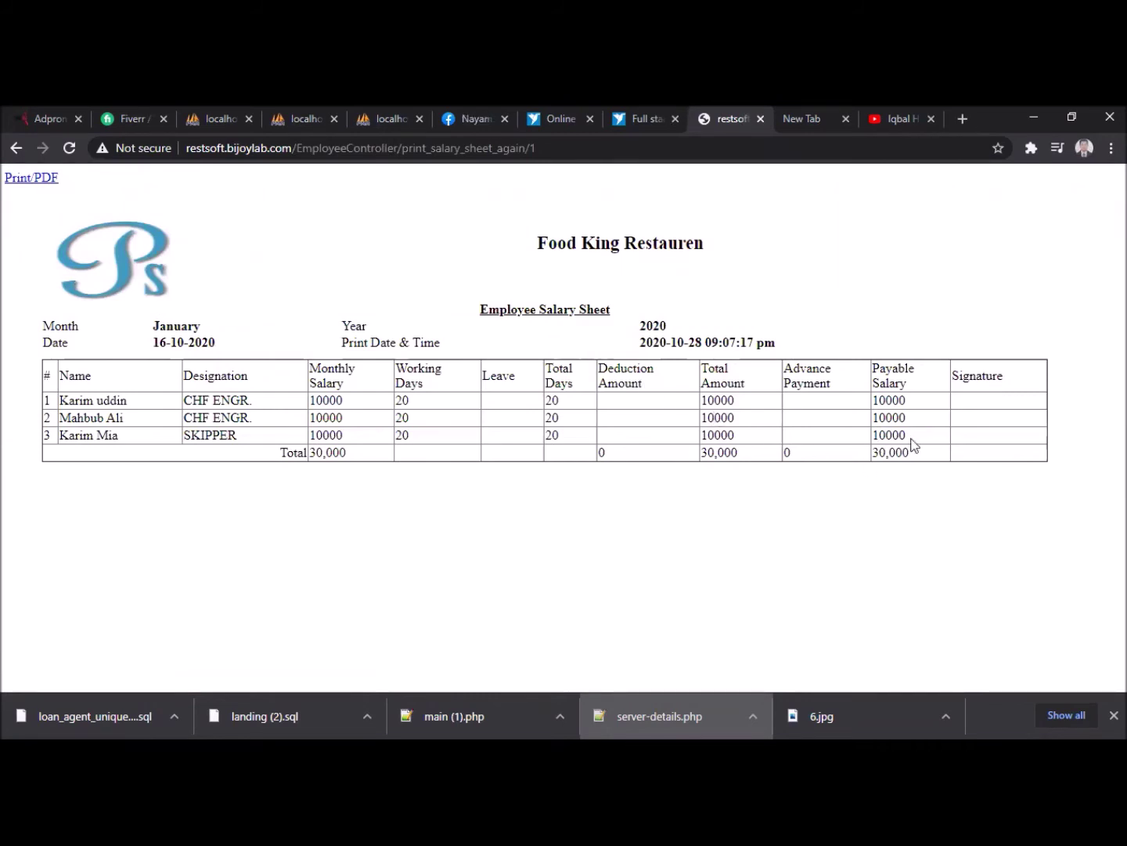
pyautogui.click(16, 150)
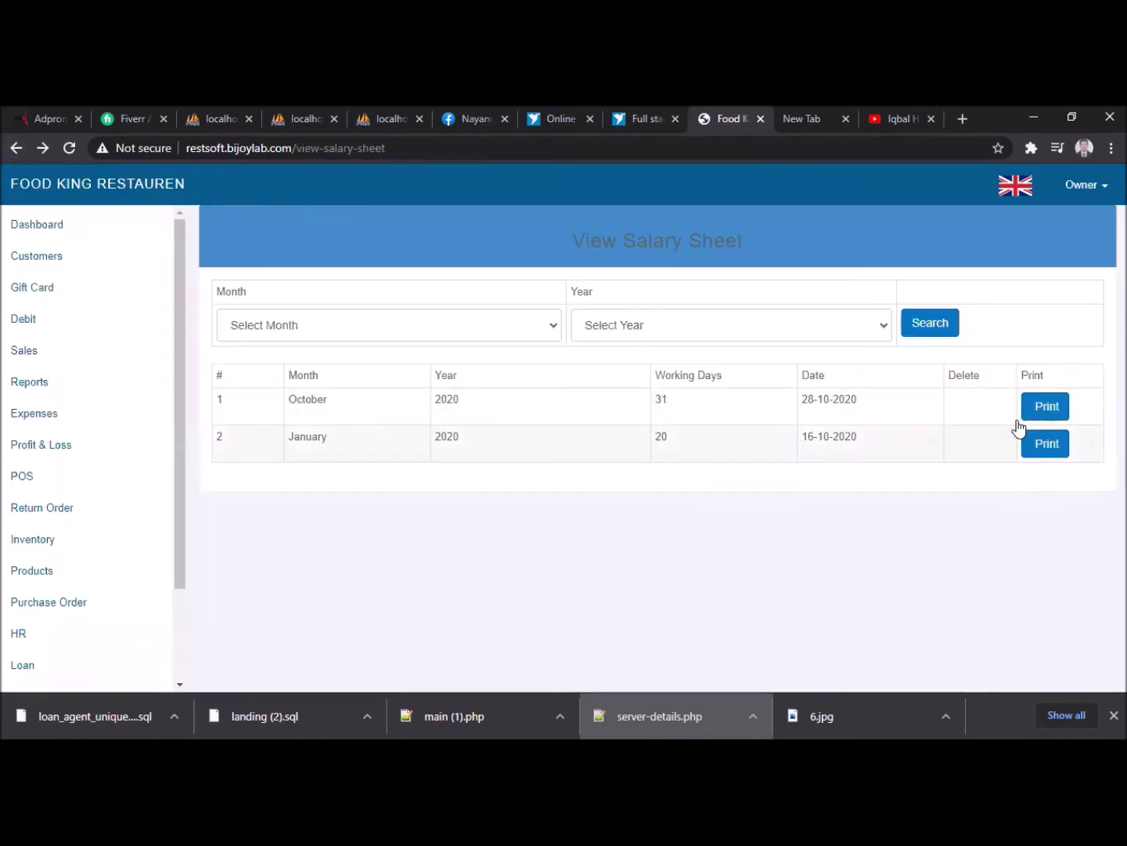
pyautogui.click(1041, 408)
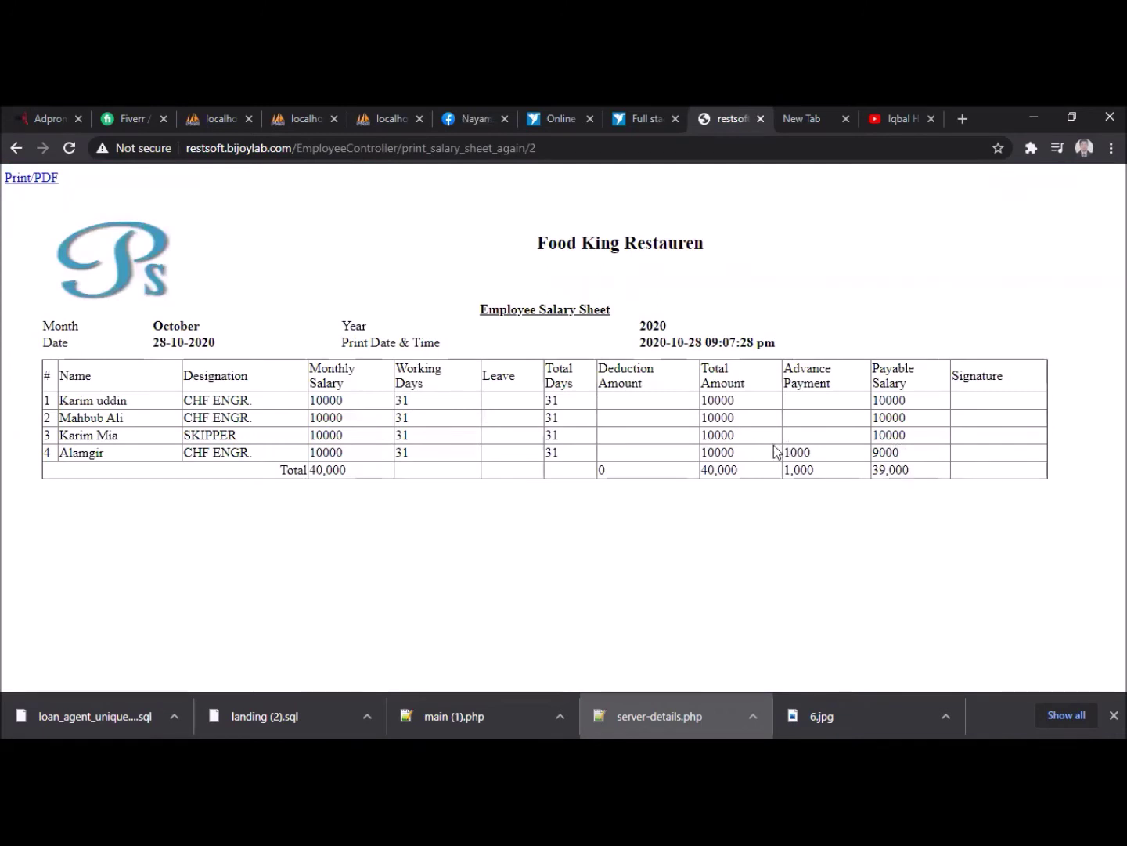
pyautogui.click(17, 148)
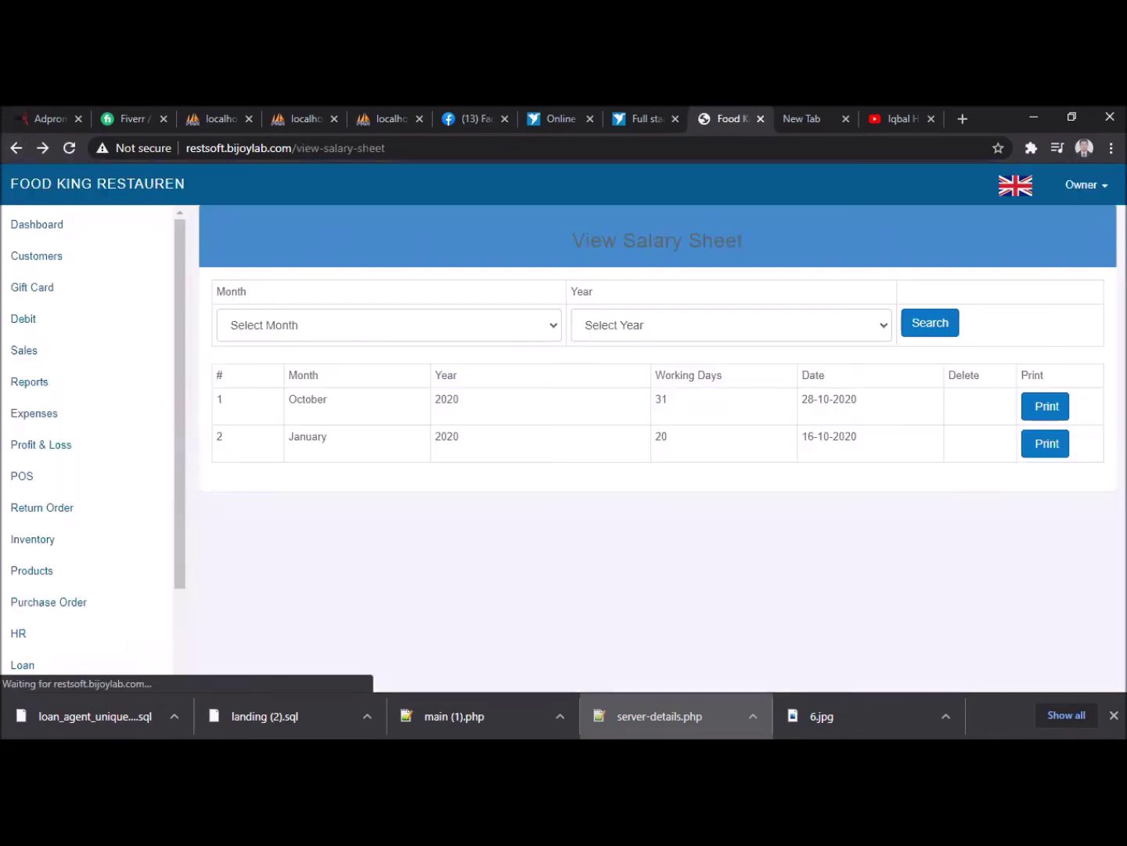
pyautogui.scroll(-2, 59, 560)
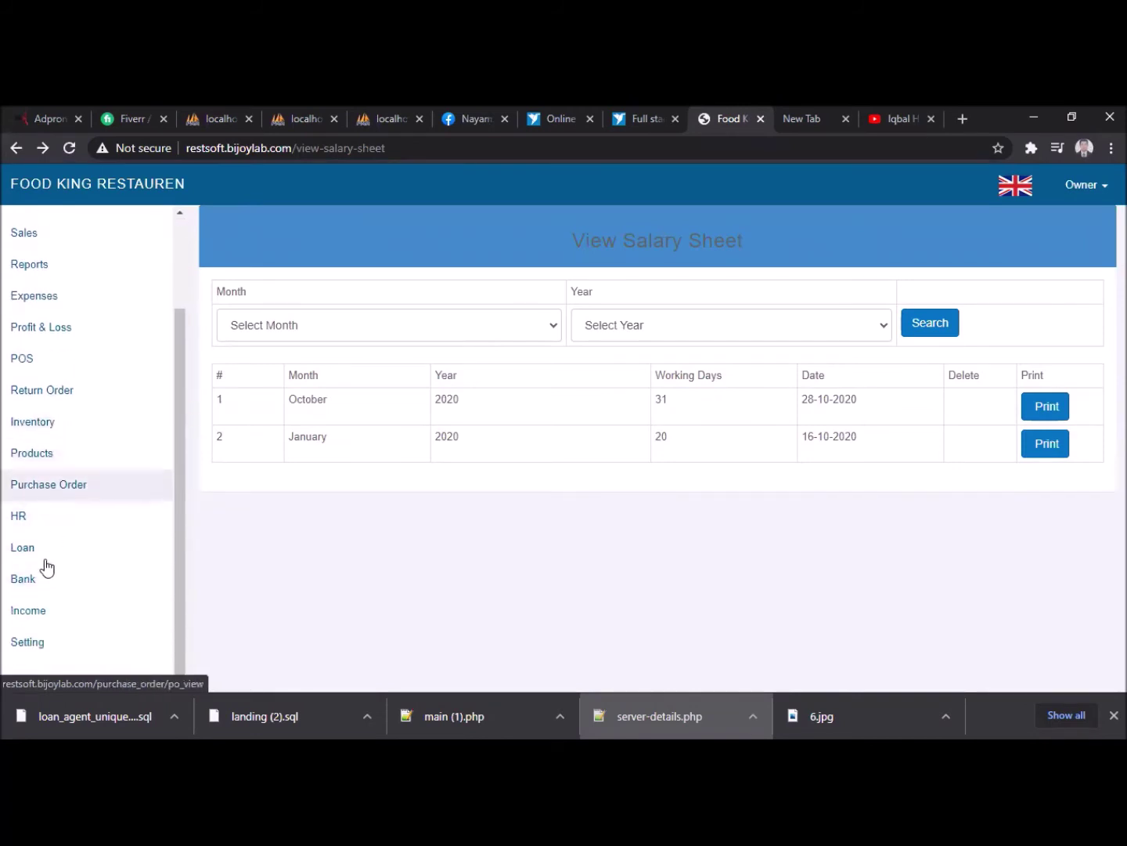
# - Go to HR > Designation and start a new designation entry
pyautogui.click(33, 518)
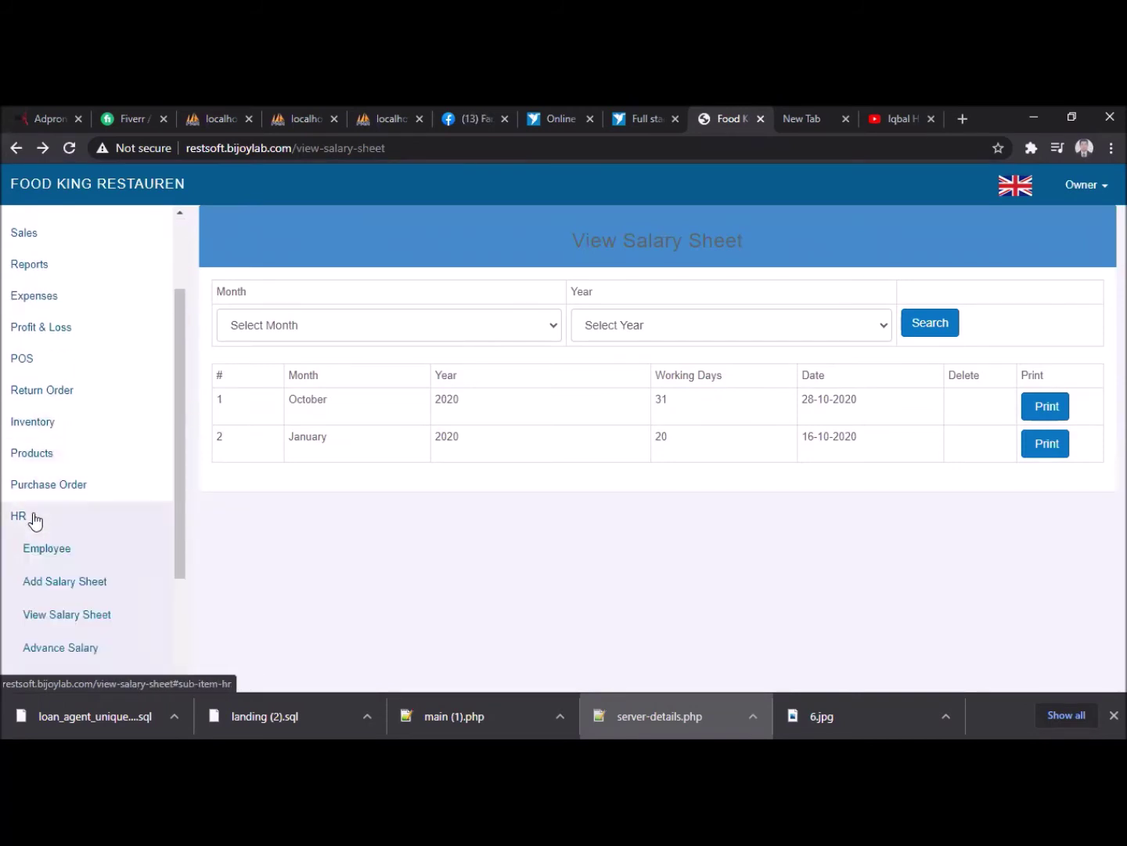
pyautogui.scroll(-1, 33, 519)
pyautogui.click(47, 599)
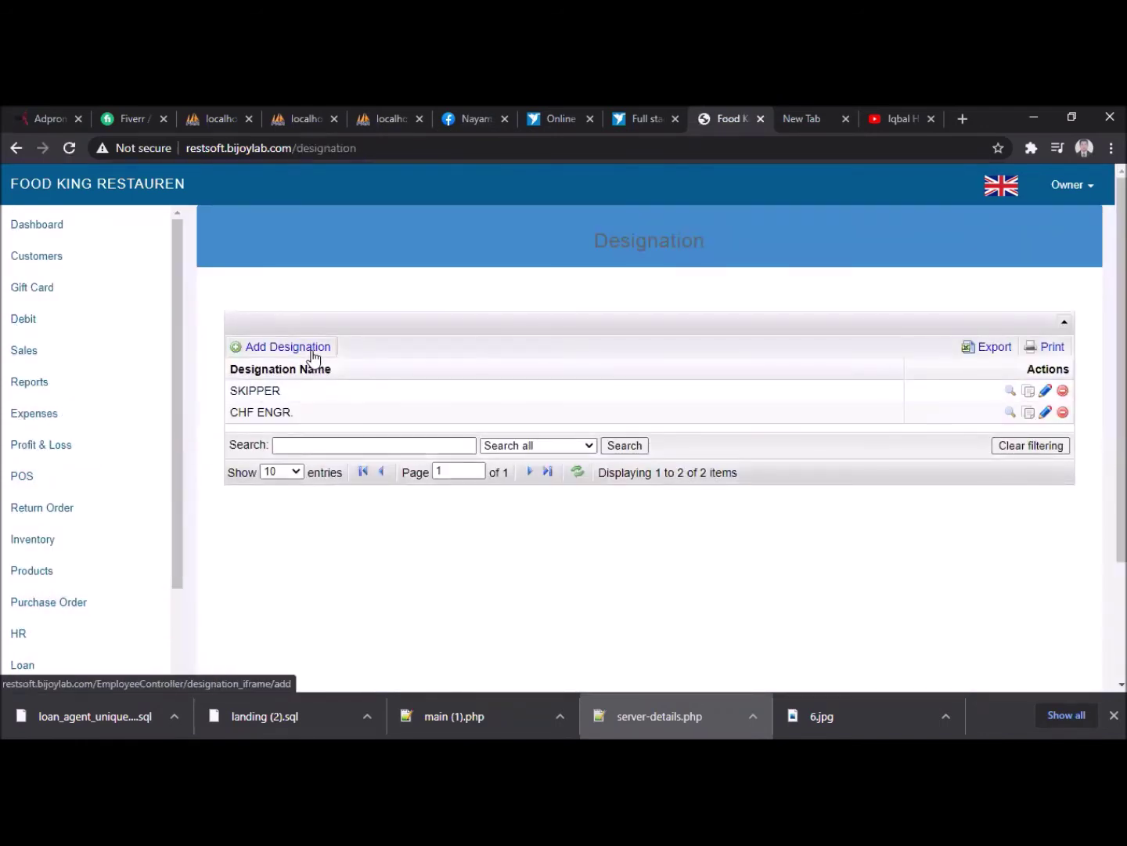
pyautogui.click(314, 355)
# - Enter the designation name 'Sells Men' and save it
pyautogui.click(425, 358)
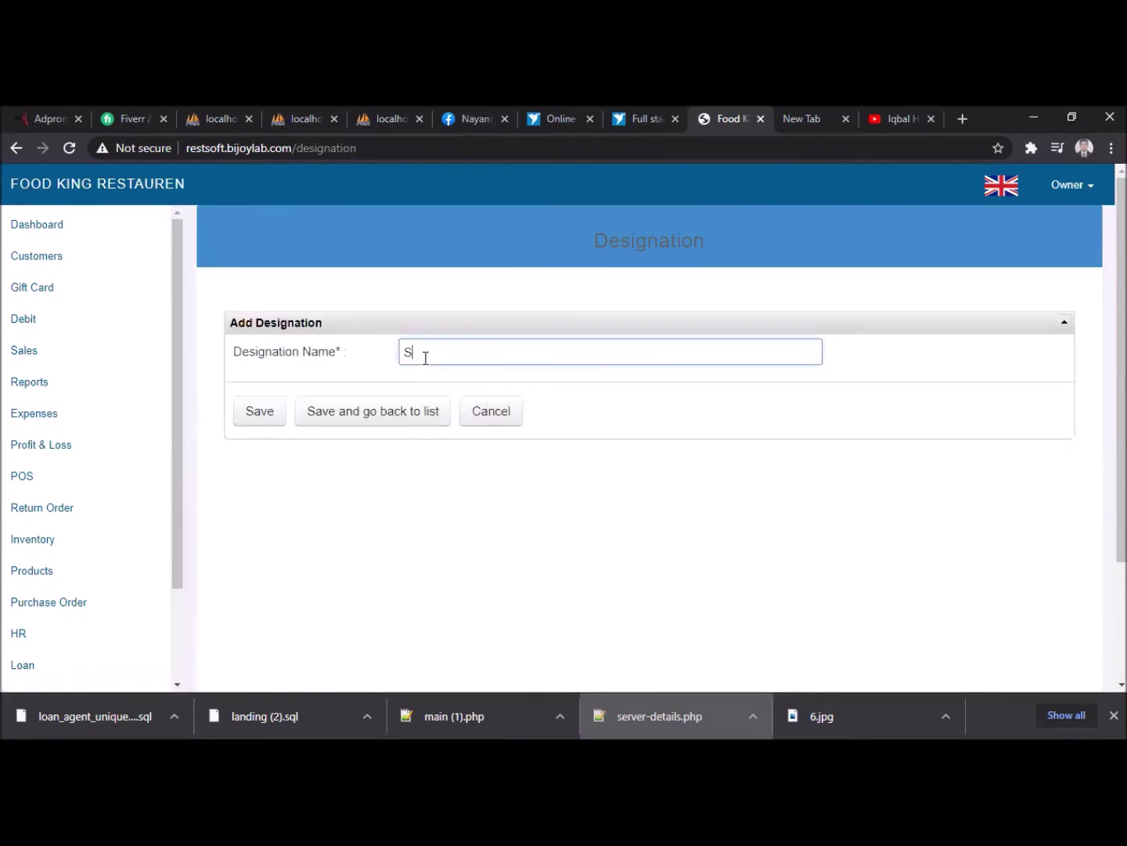
pyautogui.write('Sals Man')
pyautogui.press('BackSpace')
pyautogui.press('BackSpace')
pyautogui.write('ells Me')
pyautogui.click(236, 415)
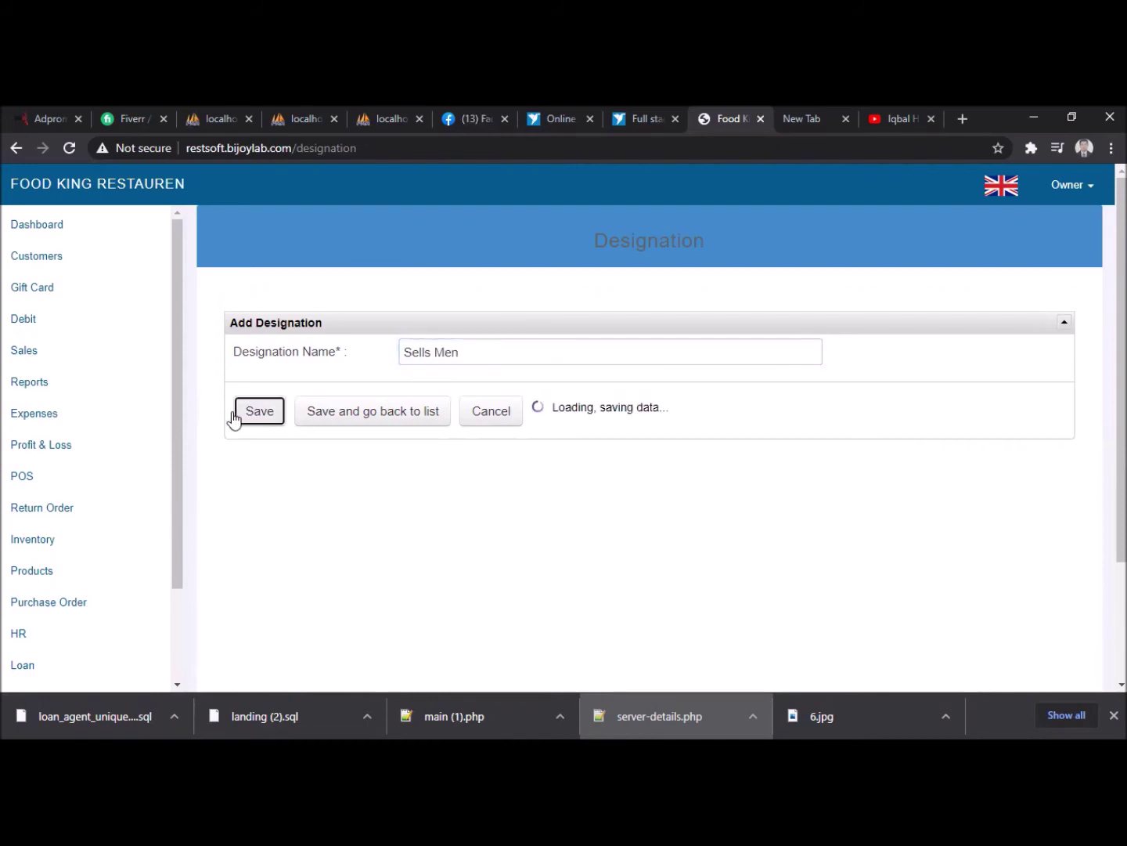
pyautogui.scroll(-2, 186, 615)
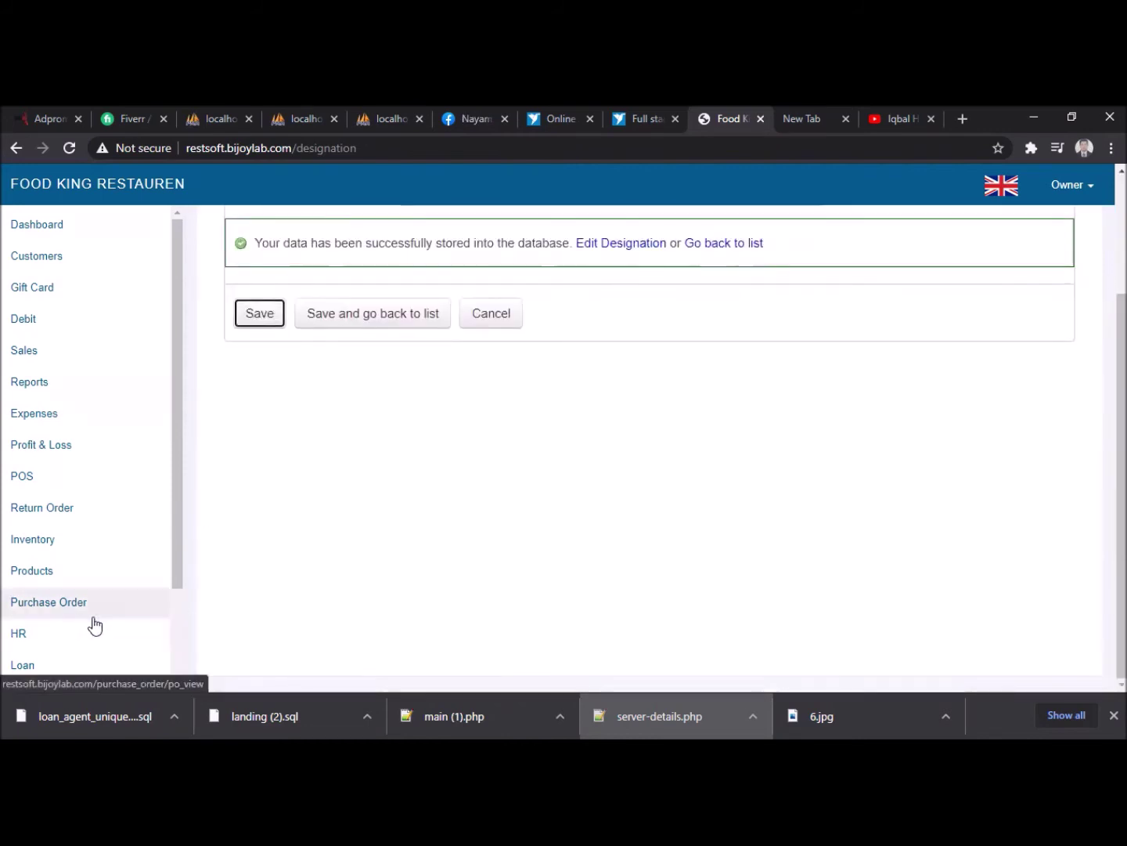
pyautogui.scroll(-2, 79, 610)
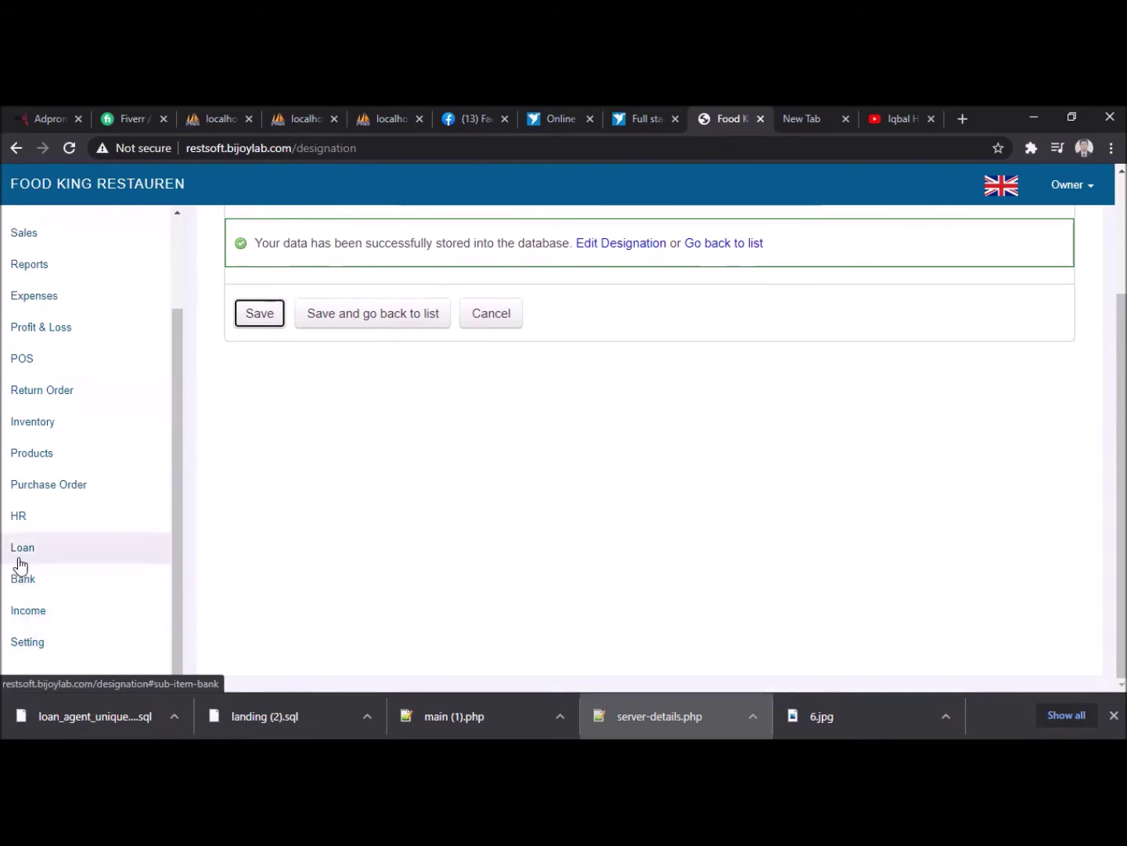
# - Create the expense category 'Transport' under Expenses Category, then show the Expenses list
pyautogui.click(50, 307)
pyautogui.click(76, 361)
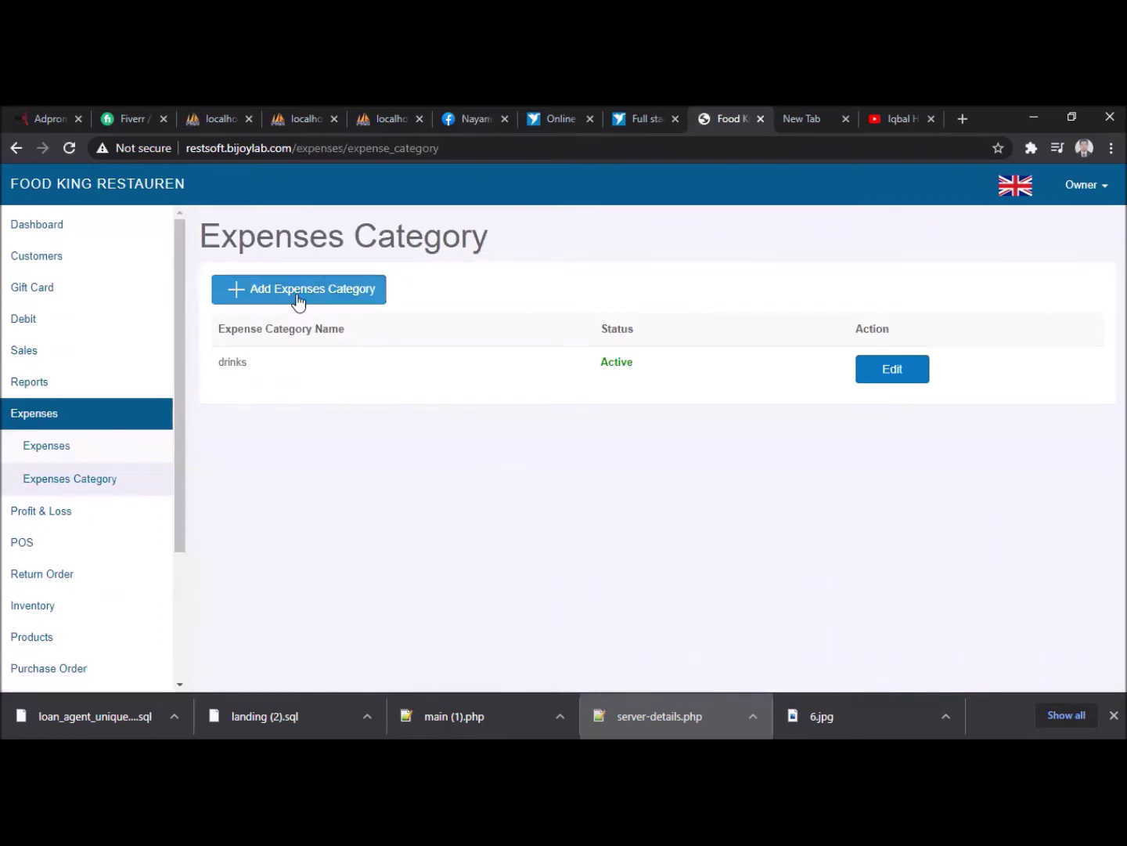
pyautogui.click(296, 303)
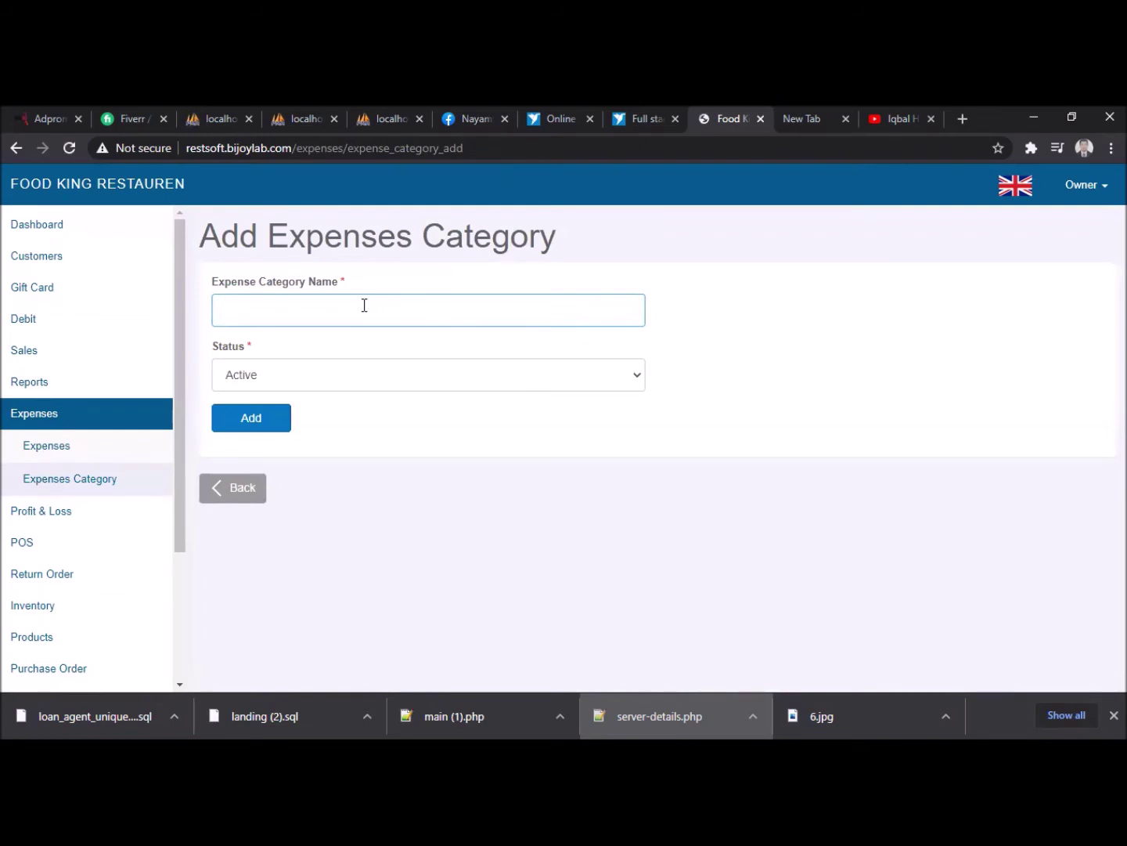
pyautogui.write('Transport')
pyautogui.click(289, 425)
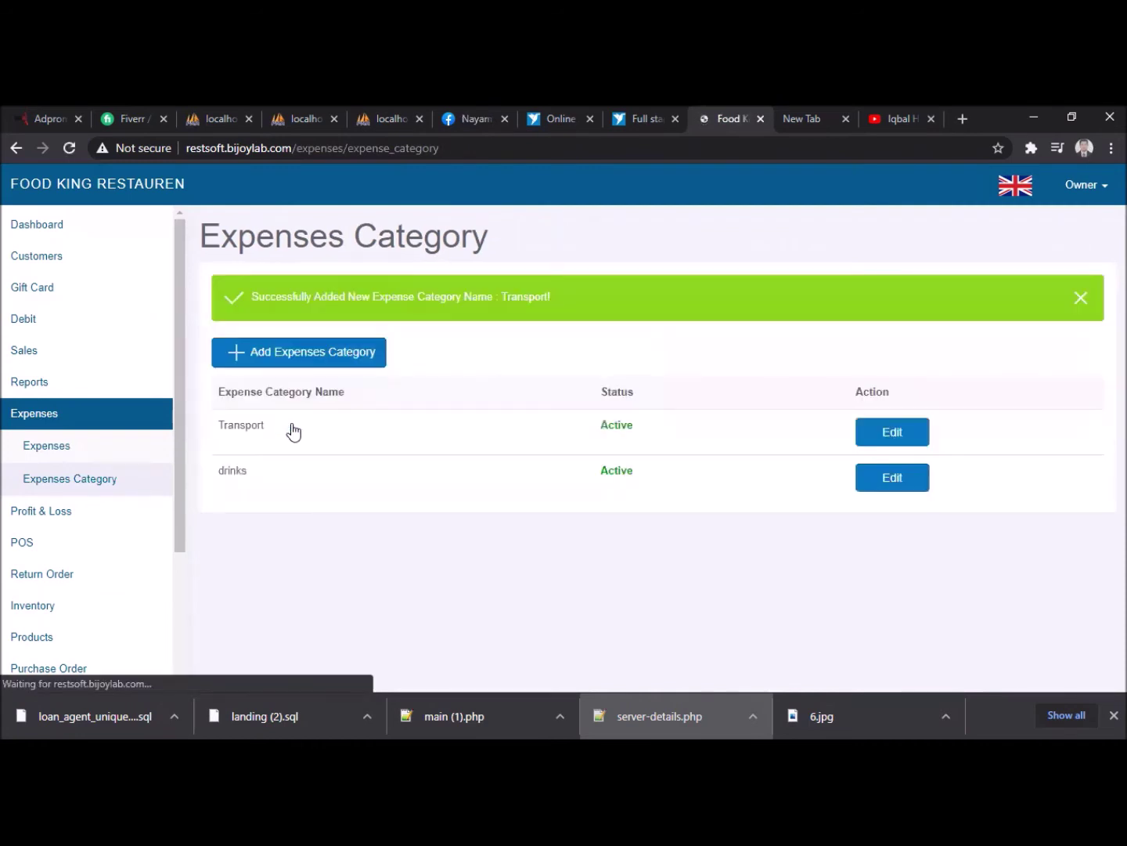
pyautogui.click(48, 452)
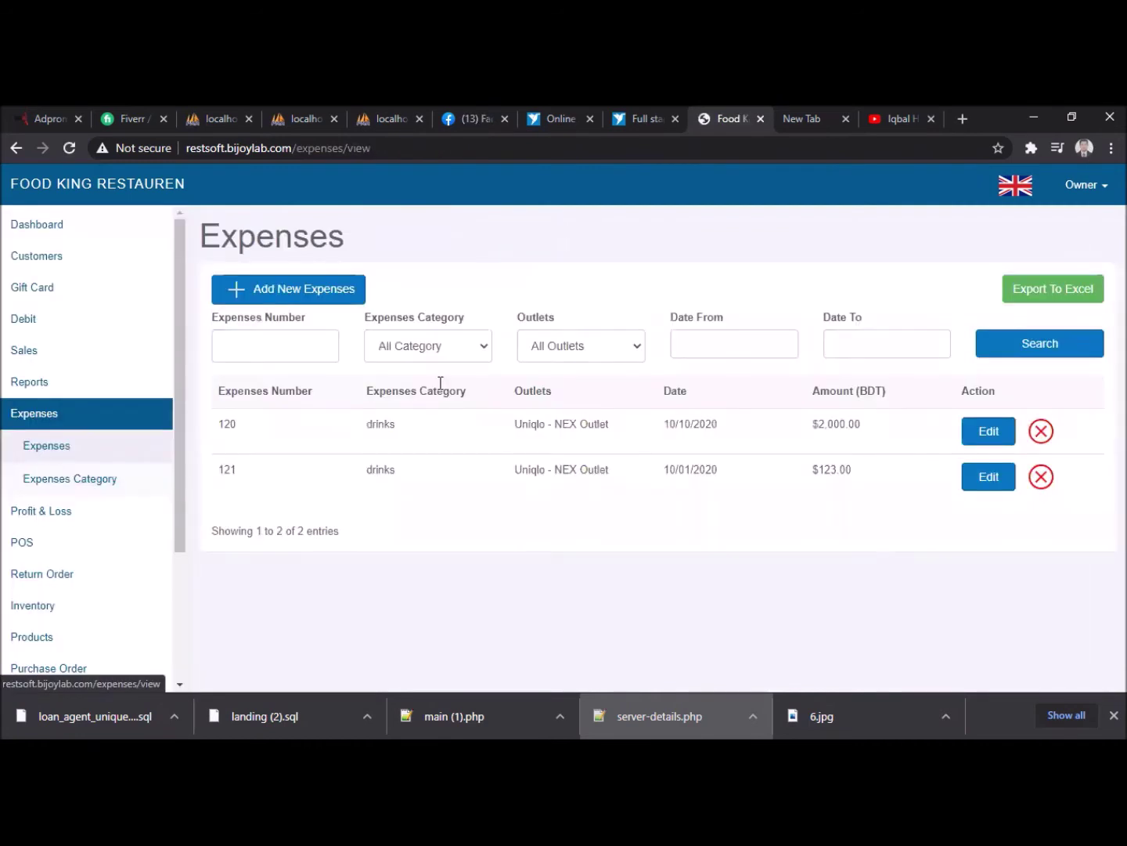
# - Start a new expense for Valuka Outlet dated 10/28/2020
pyautogui.click(309, 292)
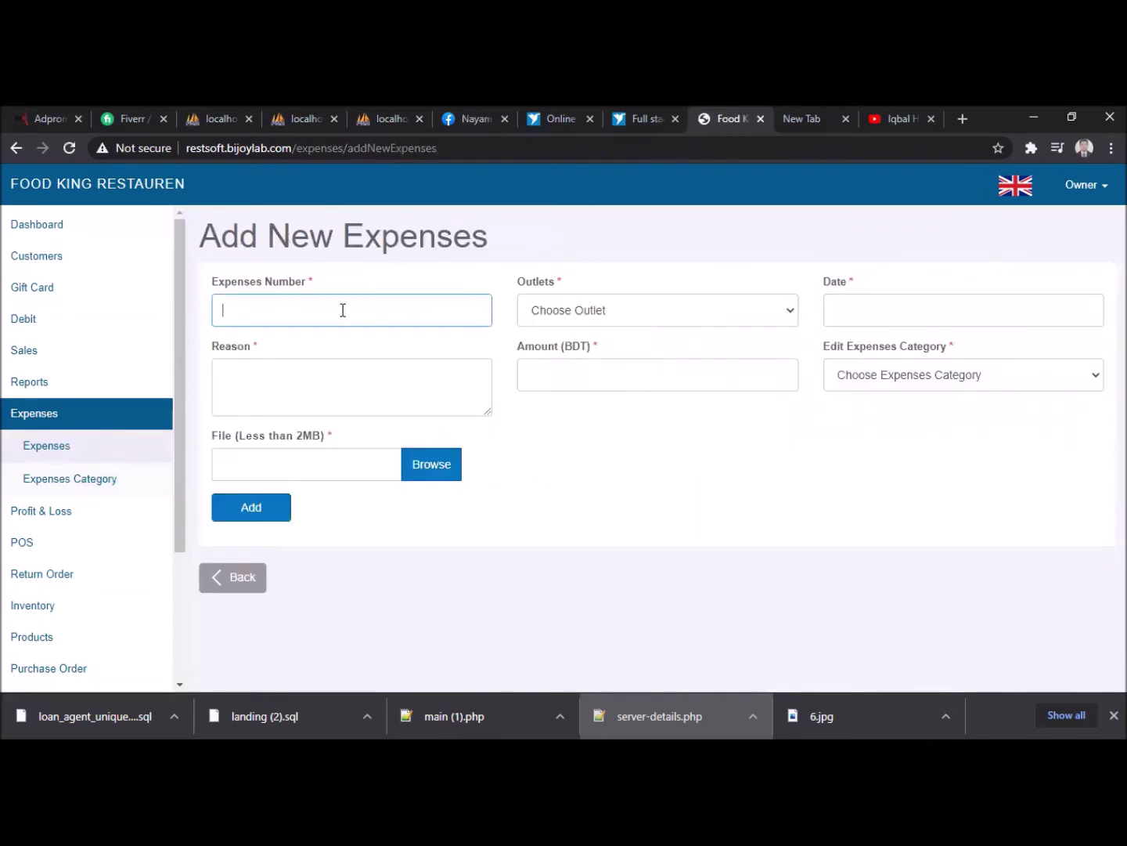
pyautogui.click(590, 310)
pyautogui.click(609, 393)
pyautogui.click(841, 304)
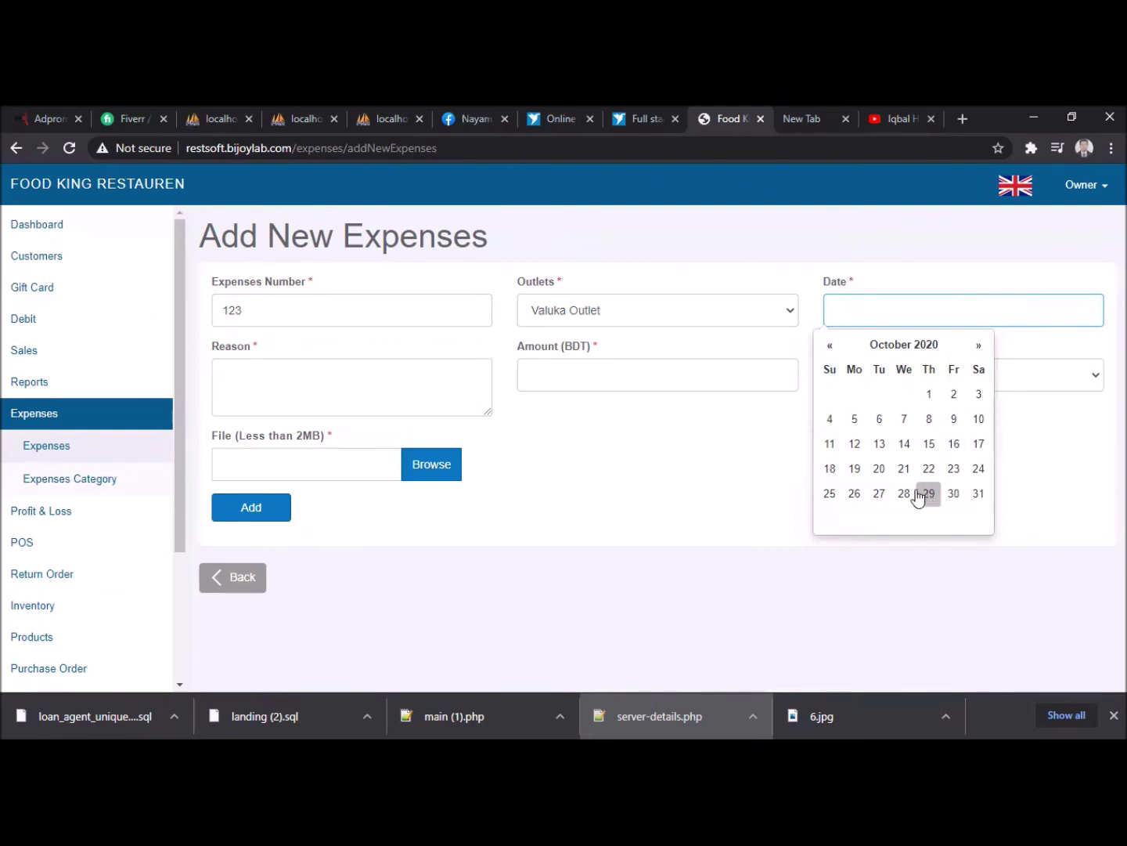
pyautogui.click(902, 493)
# - Enter reason 'Transport From Dhaka to M.sing', amount 2000, category Transport, and save
pyautogui.click(307, 378)
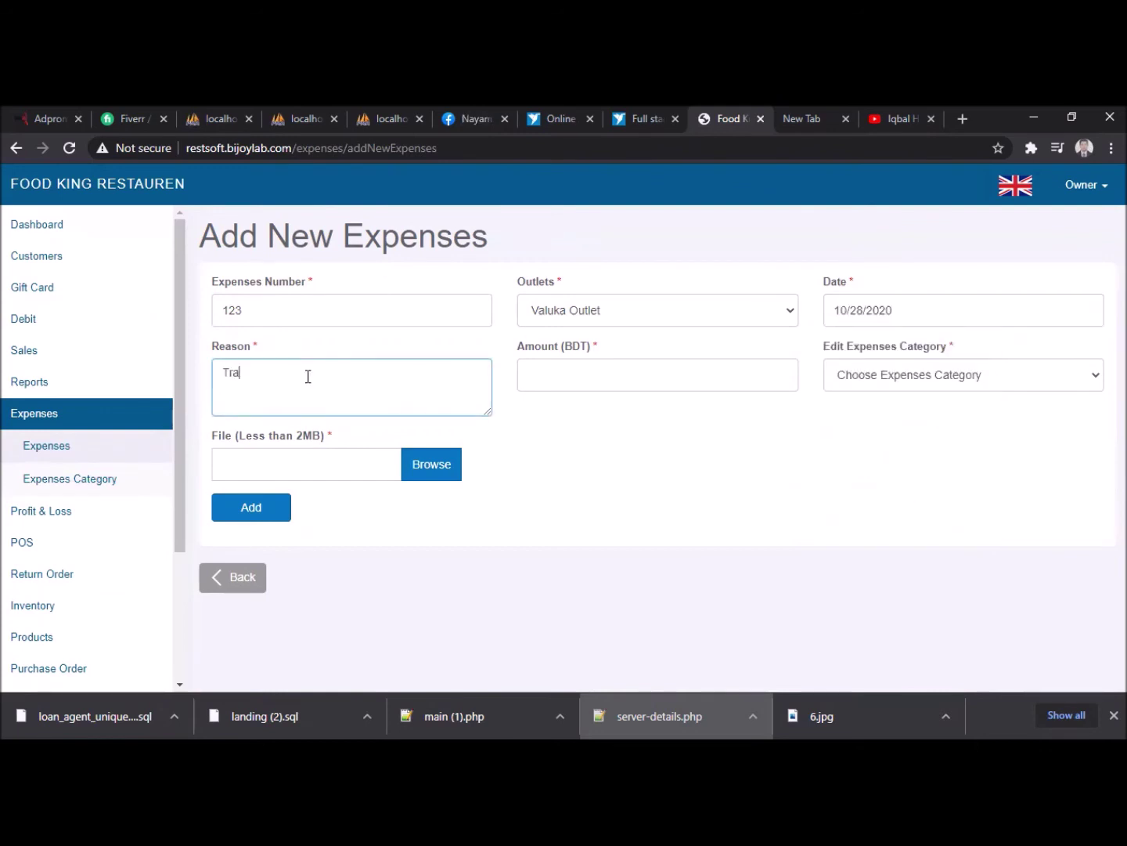
pyautogui.write('port From Dhaka to ')
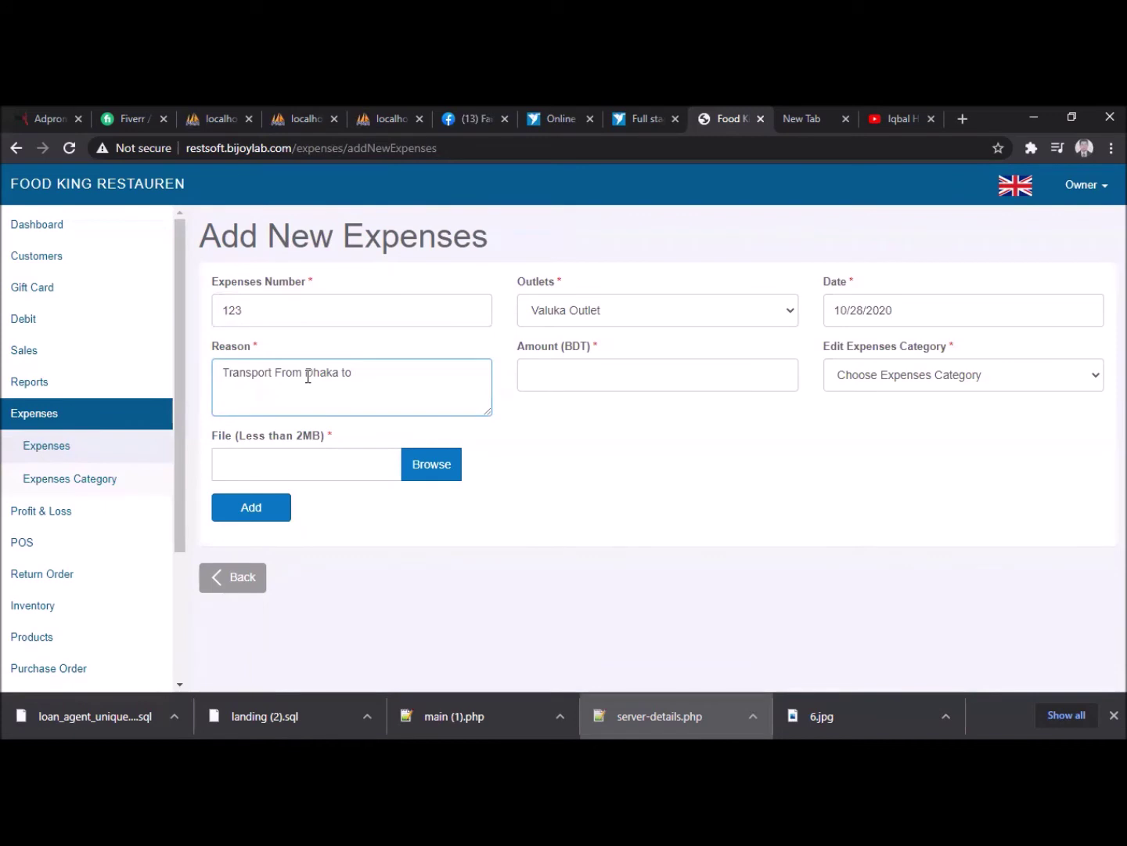
pyautogui.write('M.sing')
pyautogui.click(571, 381)
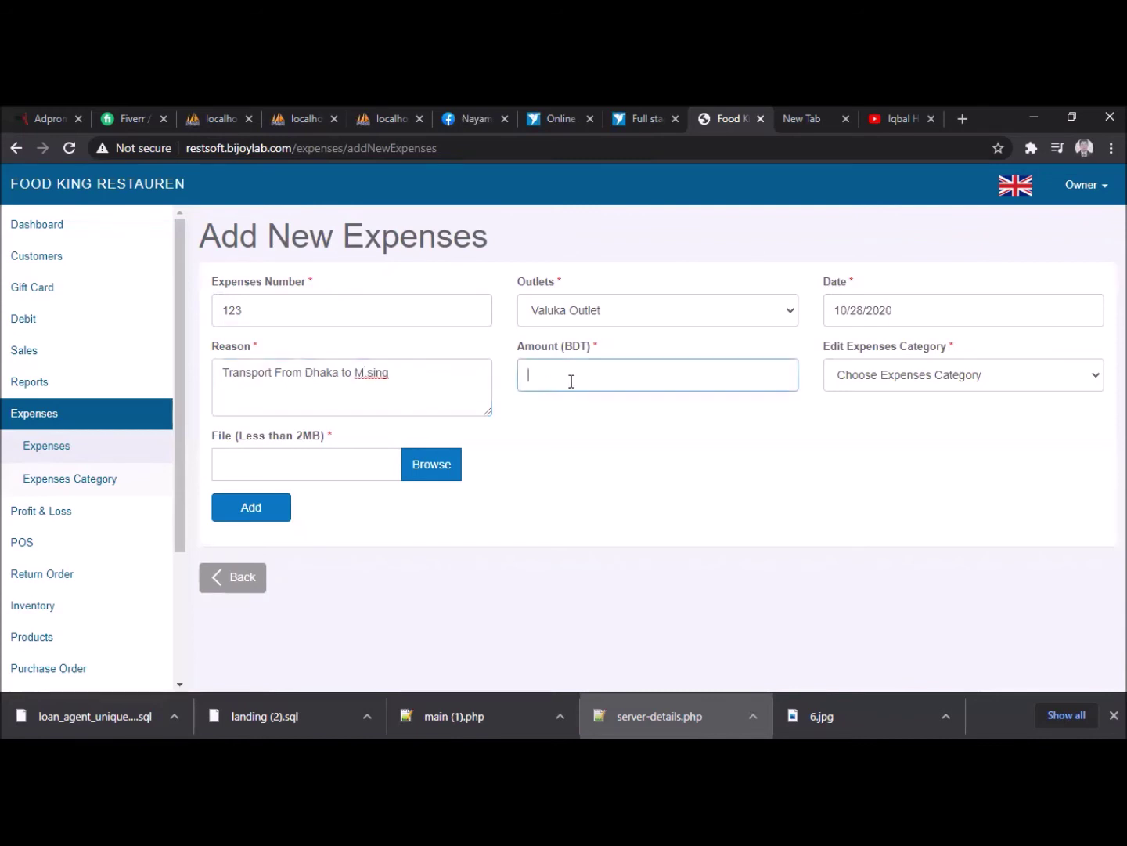
pyautogui.write('2')
pyautogui.click(931, 381)
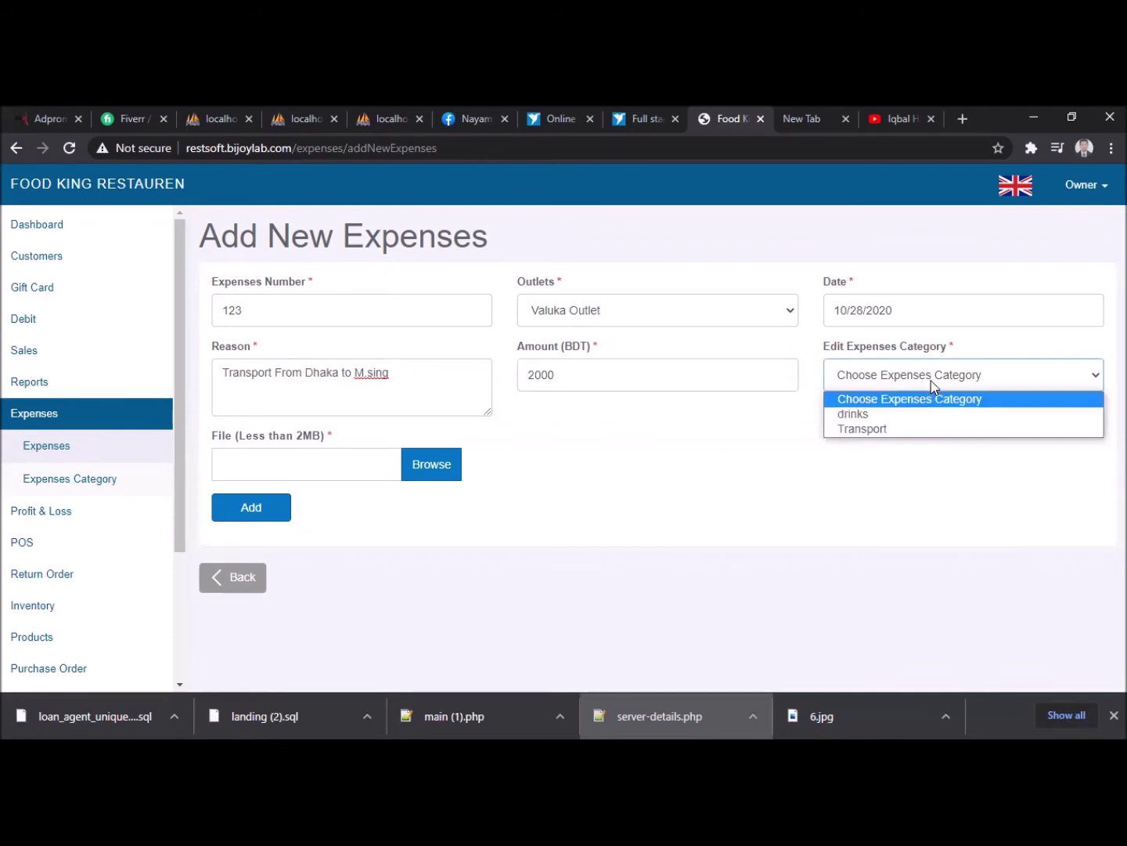
pyautogui.click(907, 430)
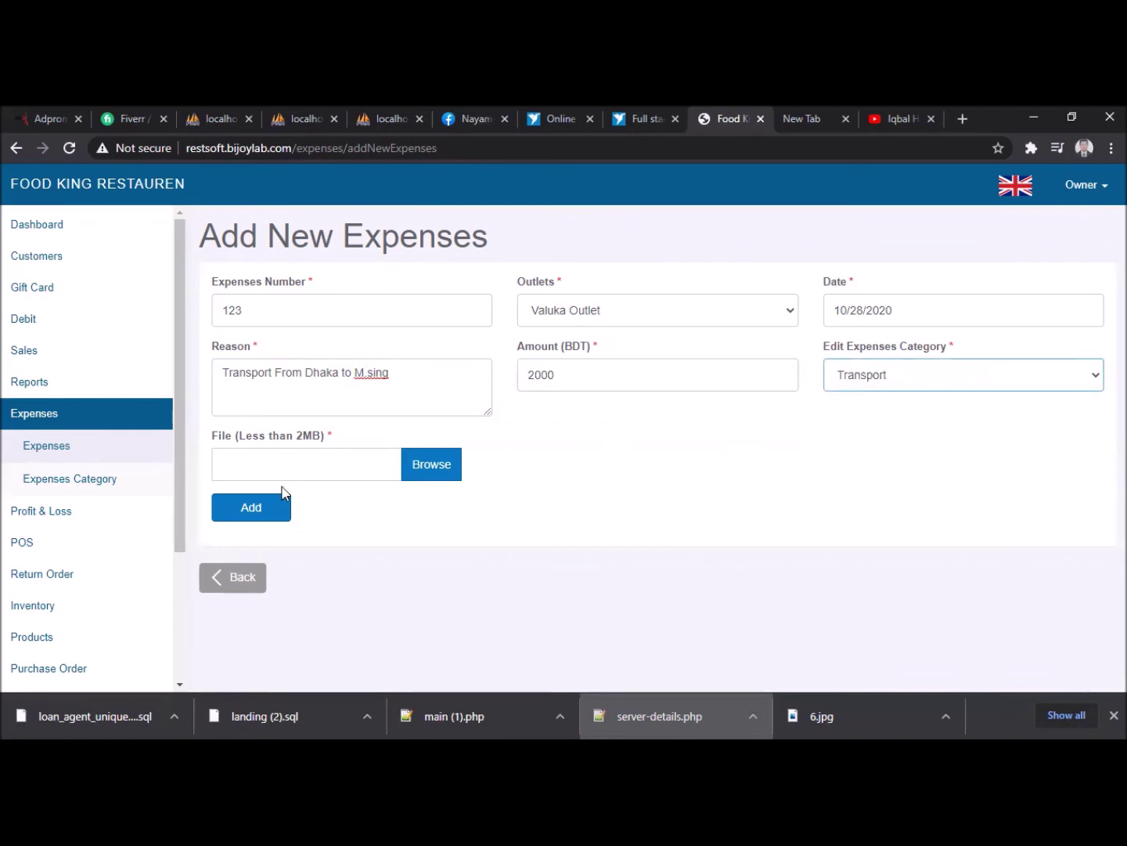
pyautogui.click(265, 510)
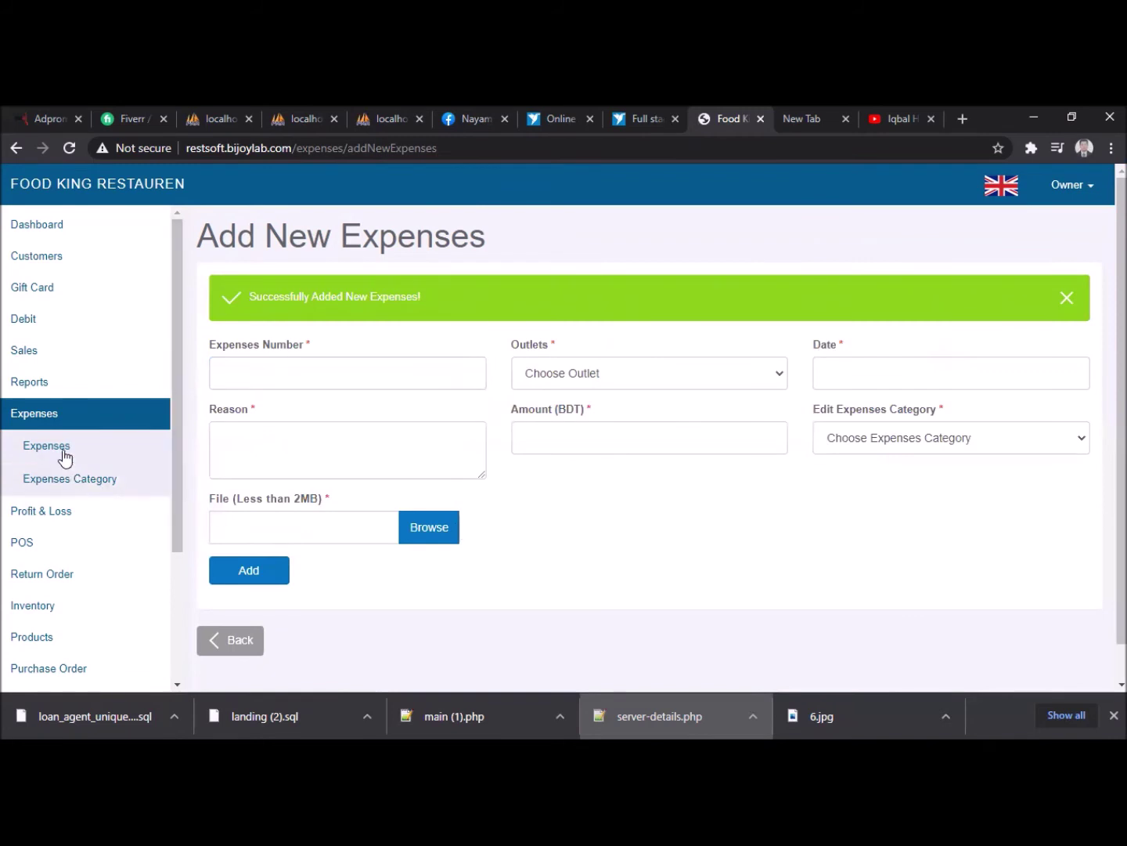
pyautogui.click(67, 424)
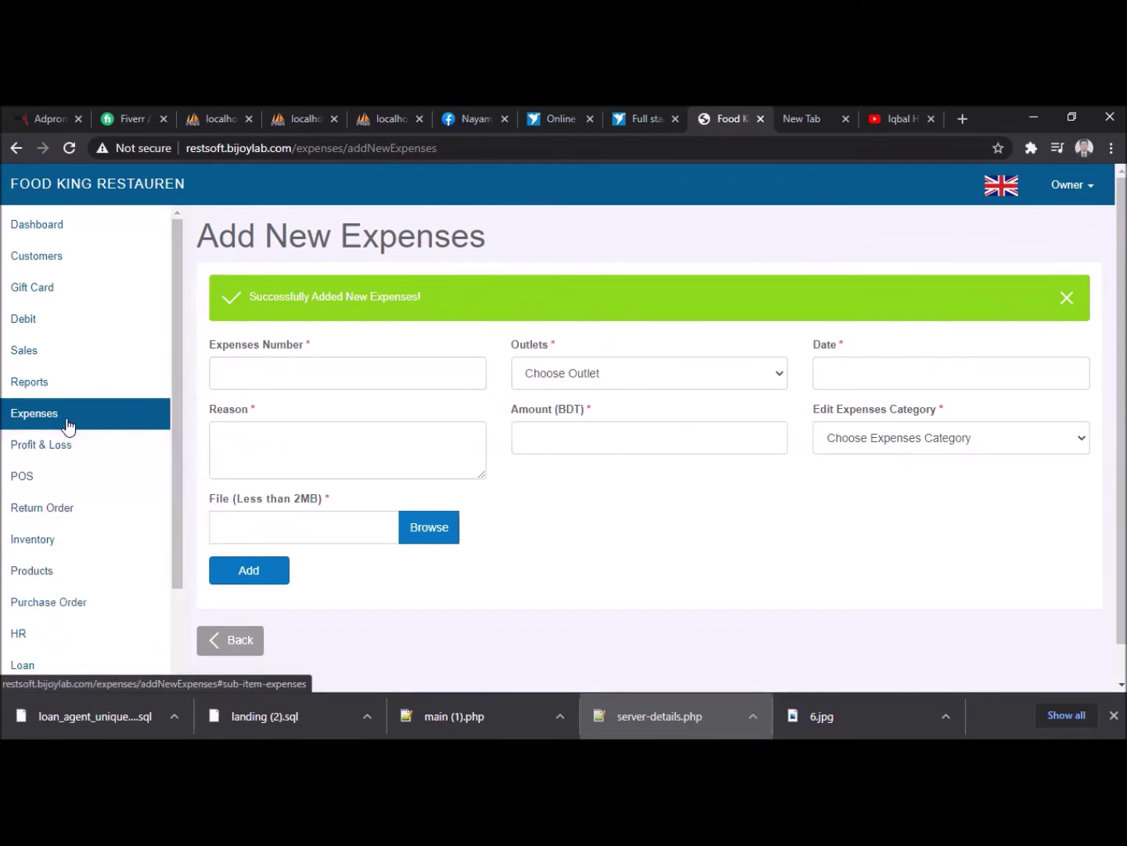
# - Visit the Customers page, check the Debit page, and return to Customers
pyautogui.click(68, 270)
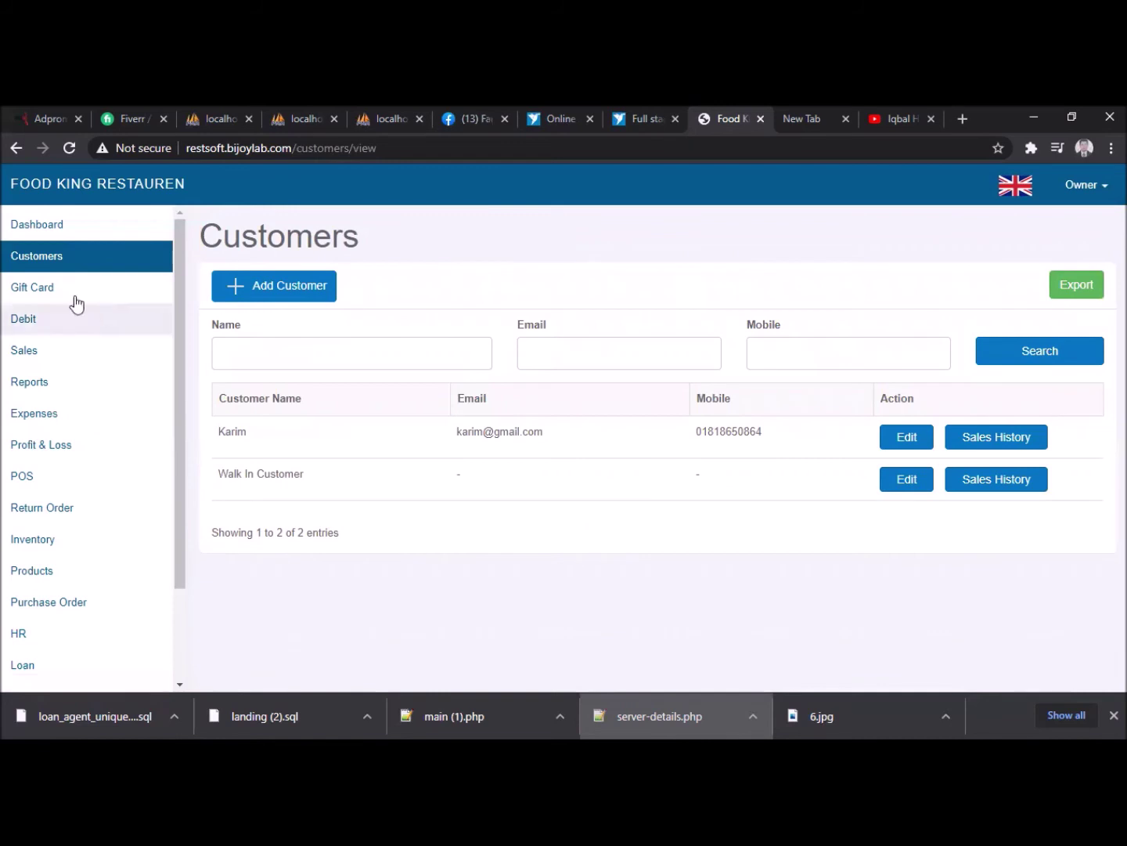
pyautogui.click(33, 329)
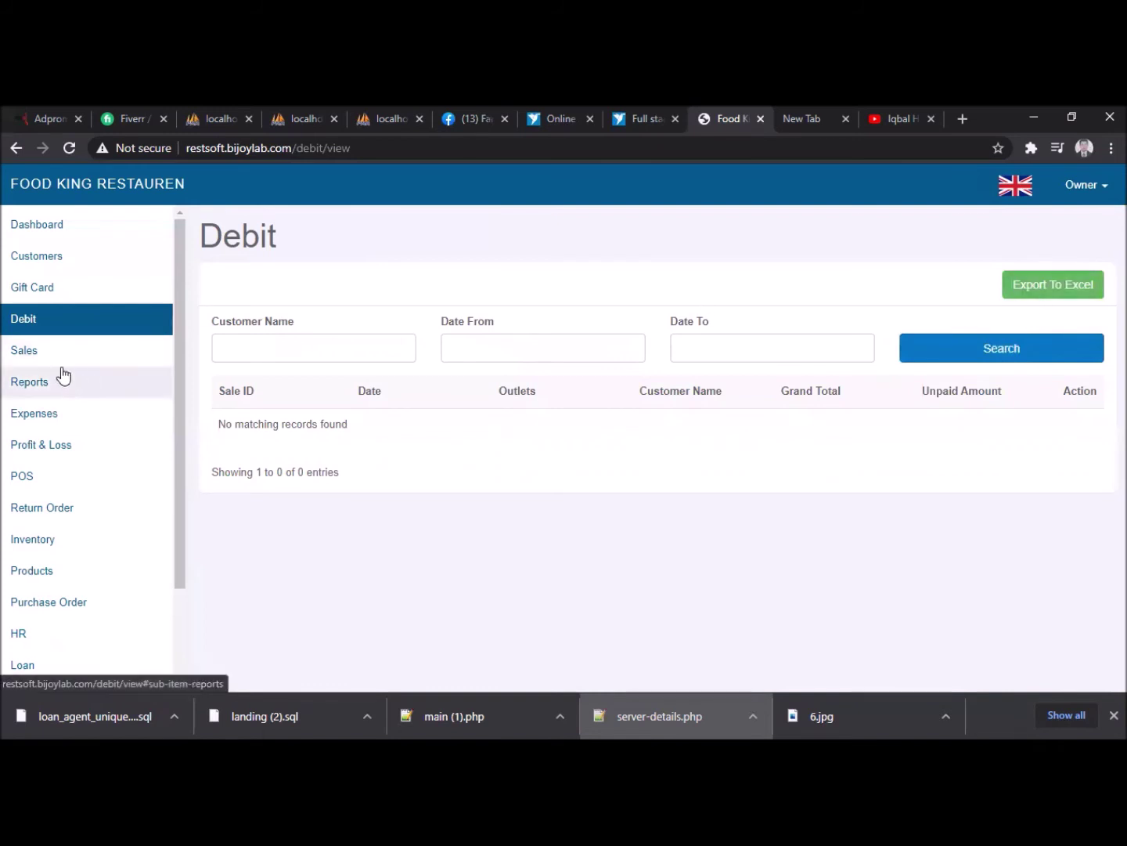
pyautogui.click(67, 266)
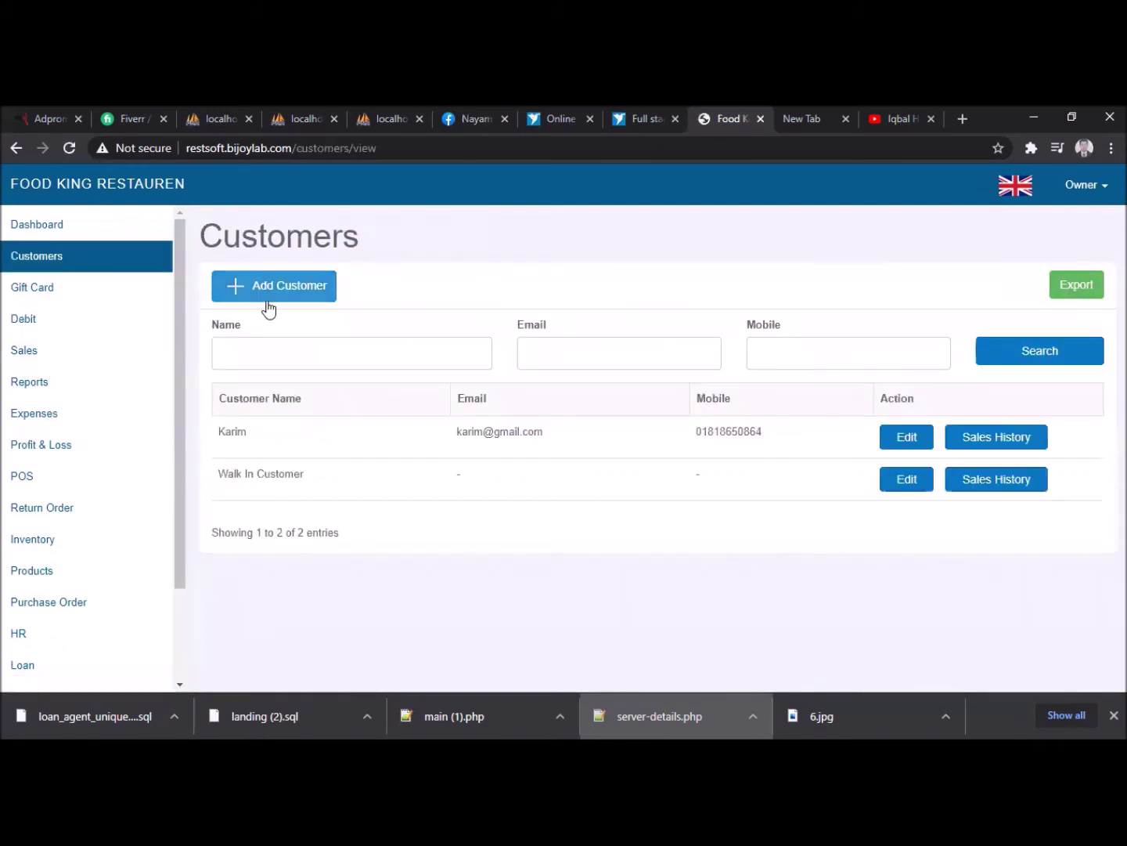
# - Add a customer with full name, e-mail, and mobile number picked from autofill suggestions
pyautogui.click(300, 297)
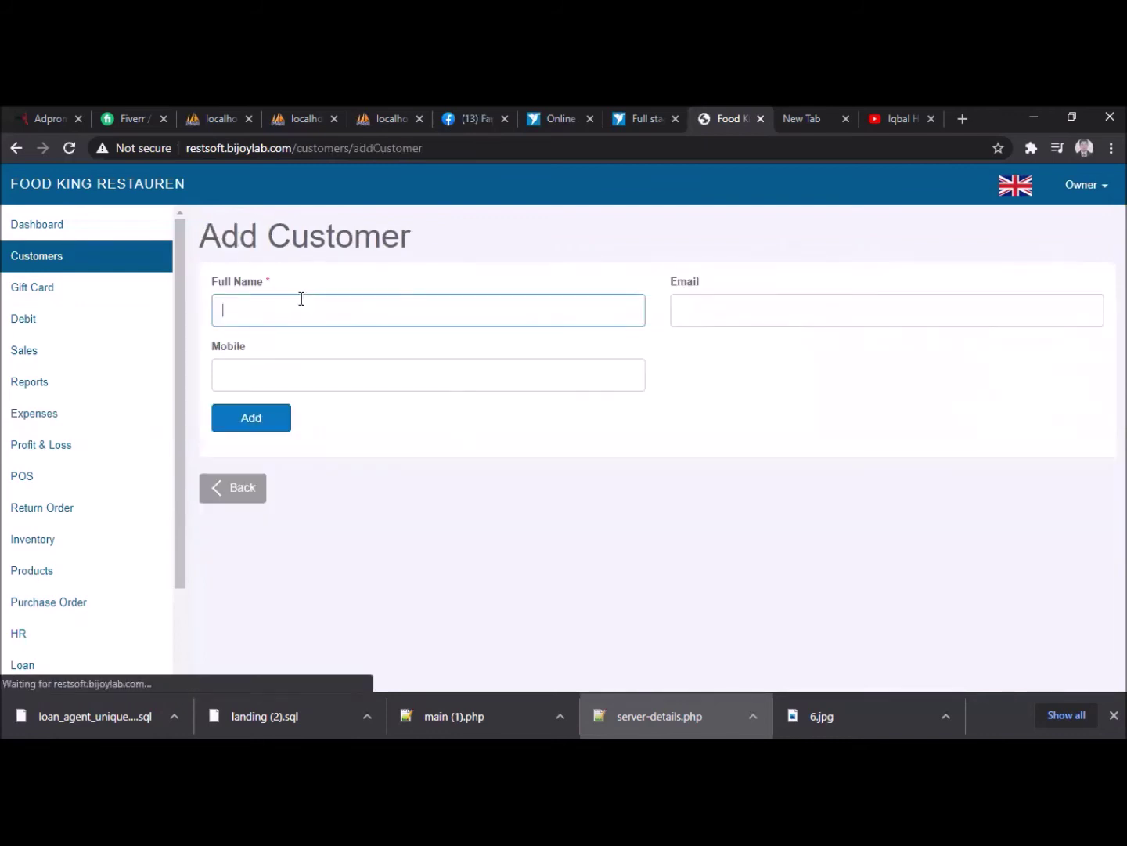
pyautogui.click(311, 301)
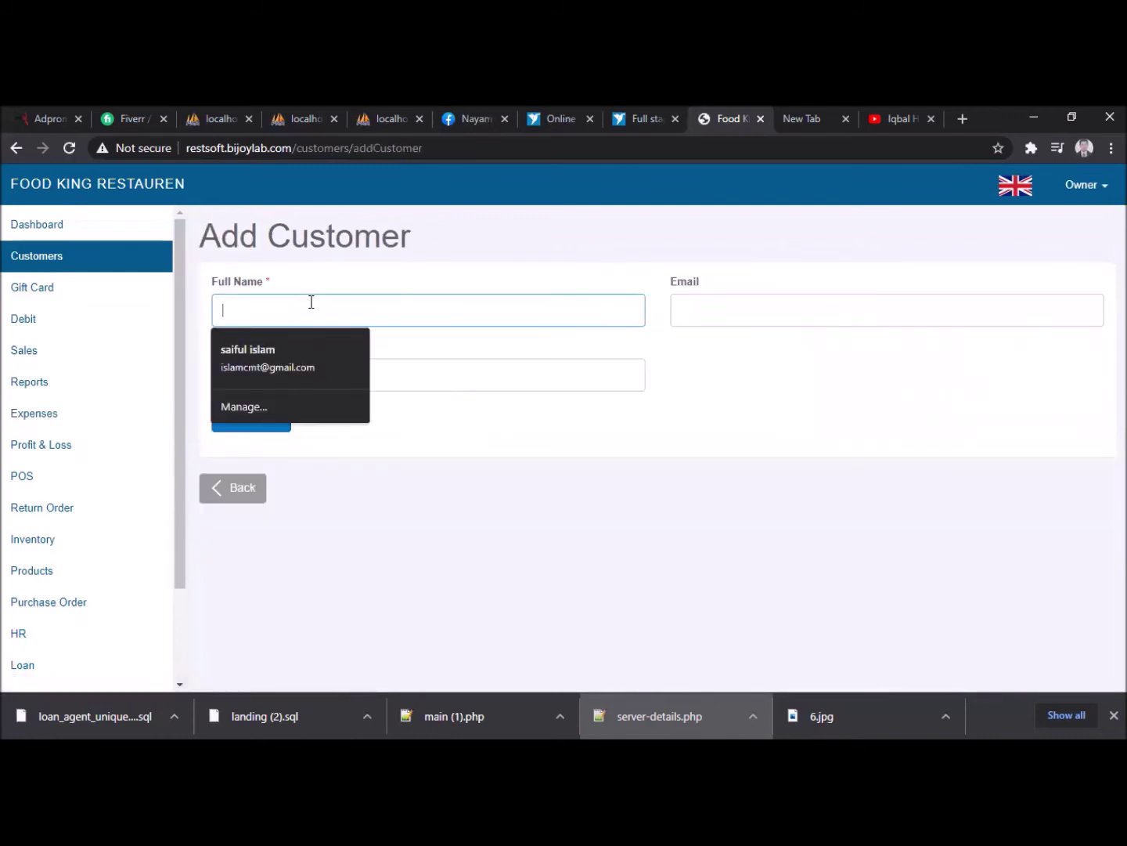
pyautogui.write('Abir')
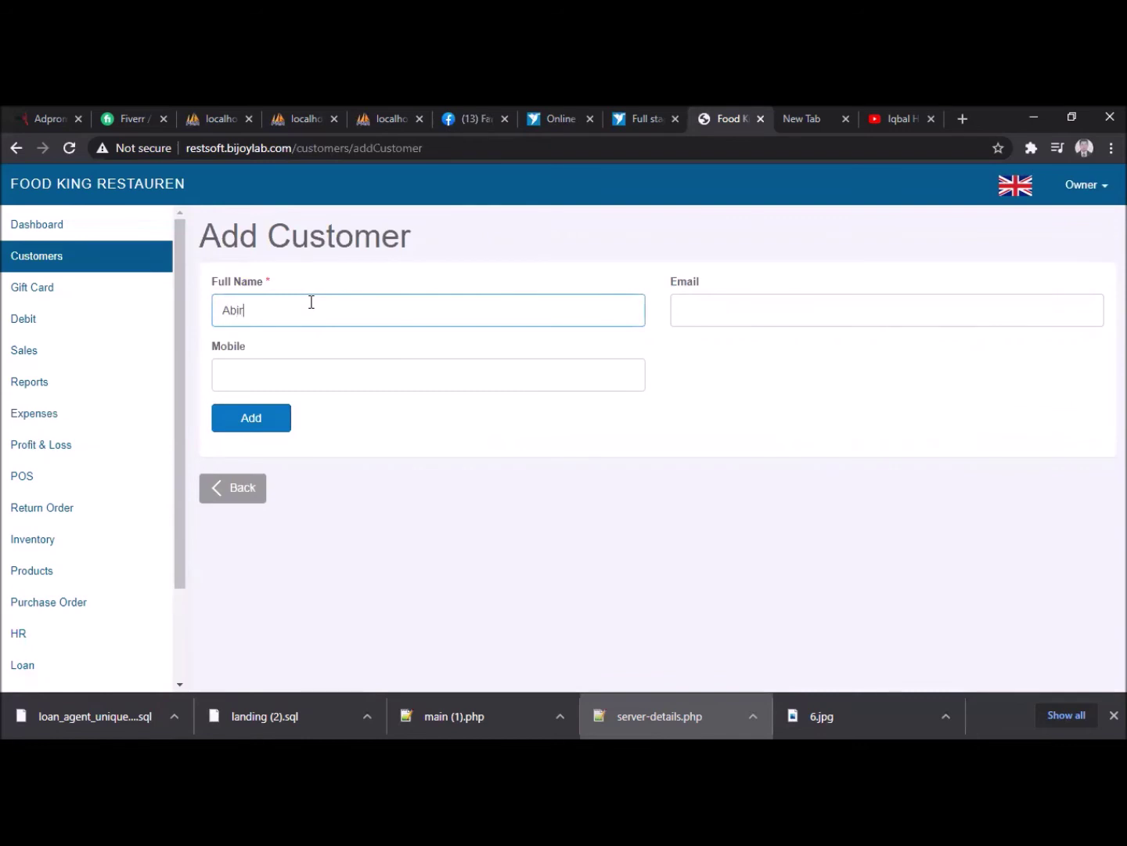
pyautogui.press('Tab')
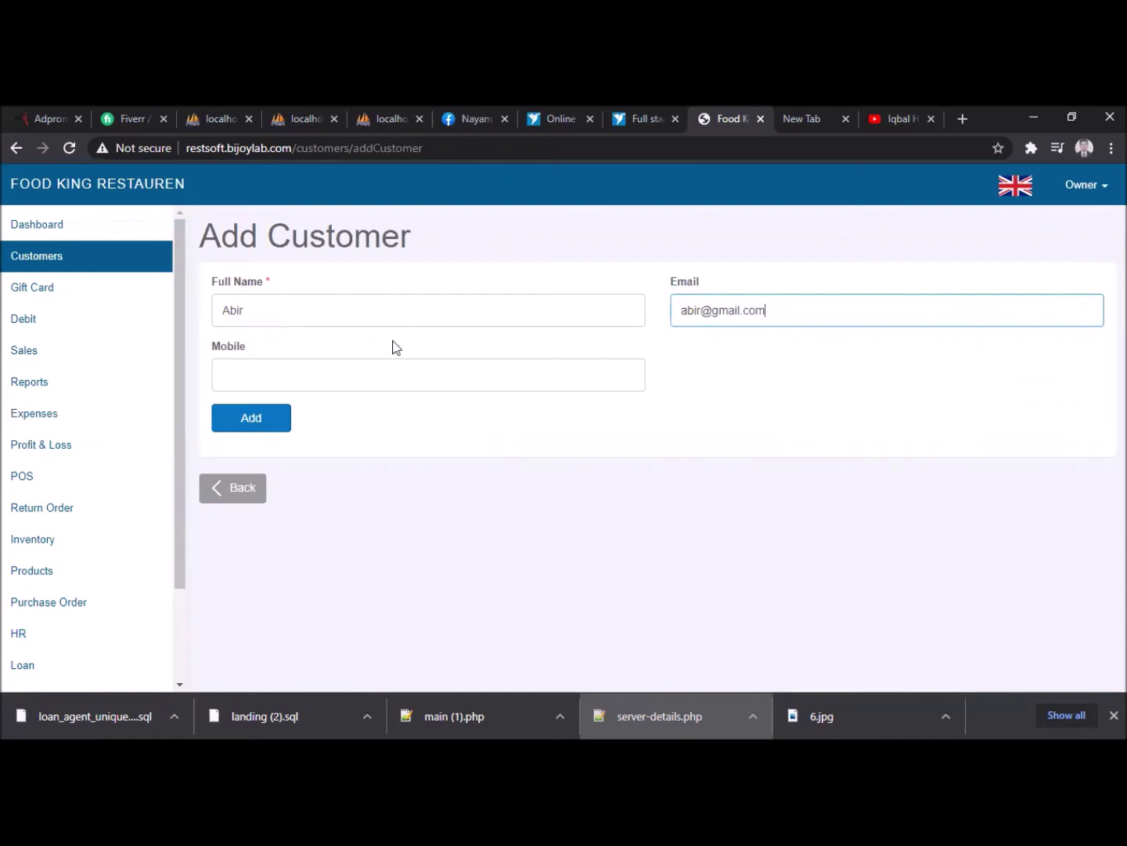
pyautogui.click(392, 368)
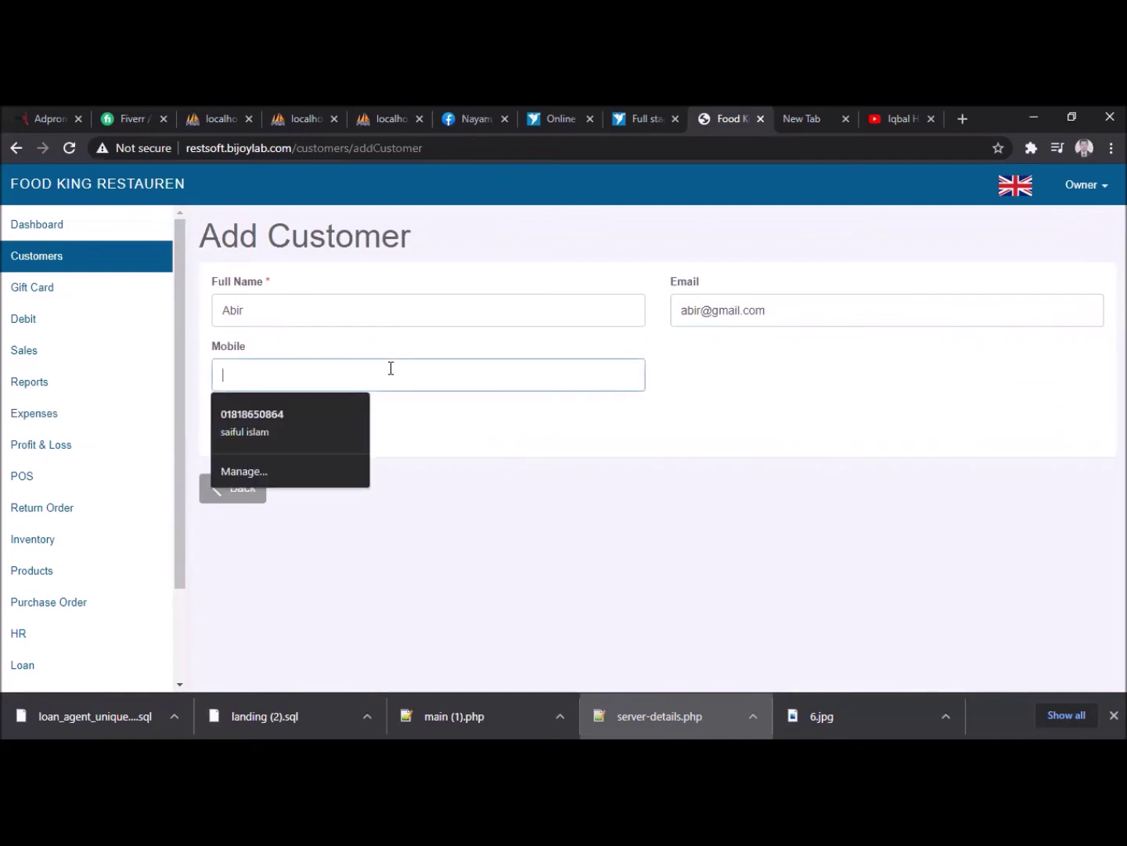
pyautogui.click(322, 424)
pyautogui.click(251, 419)
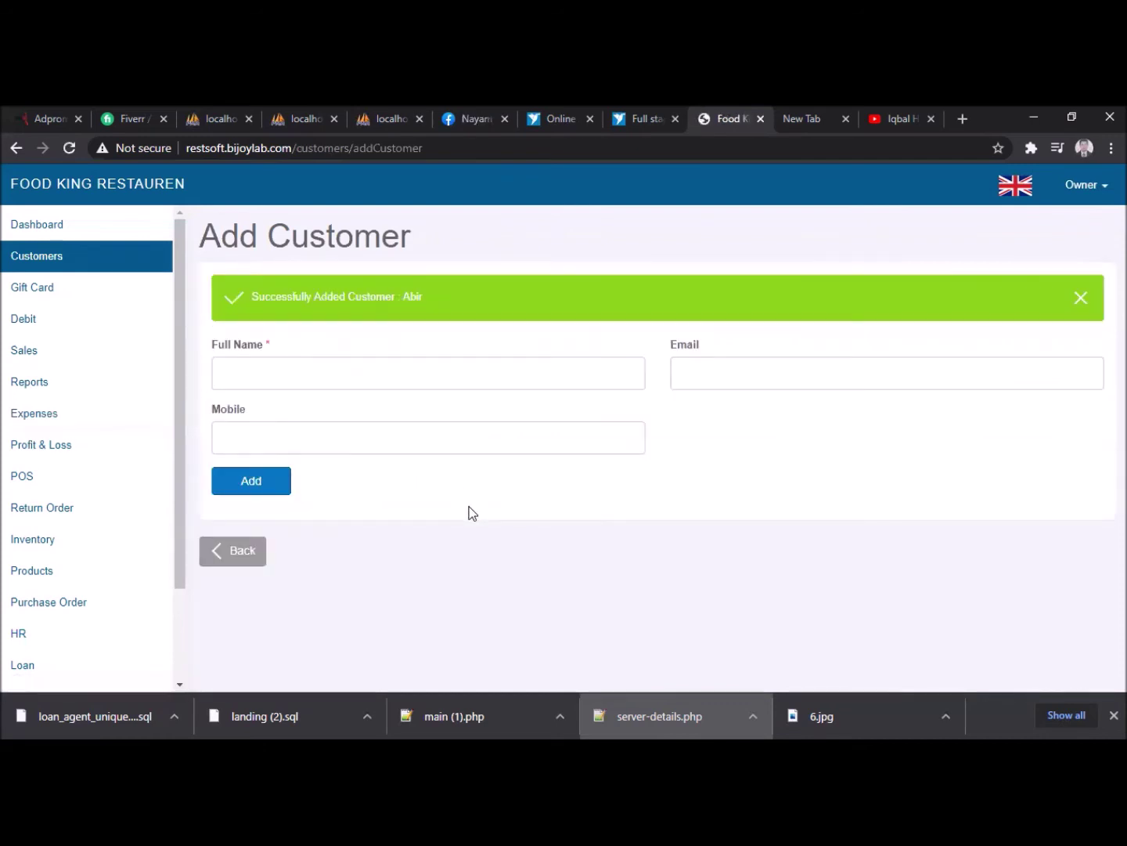
pyautogui.click(56, 295)
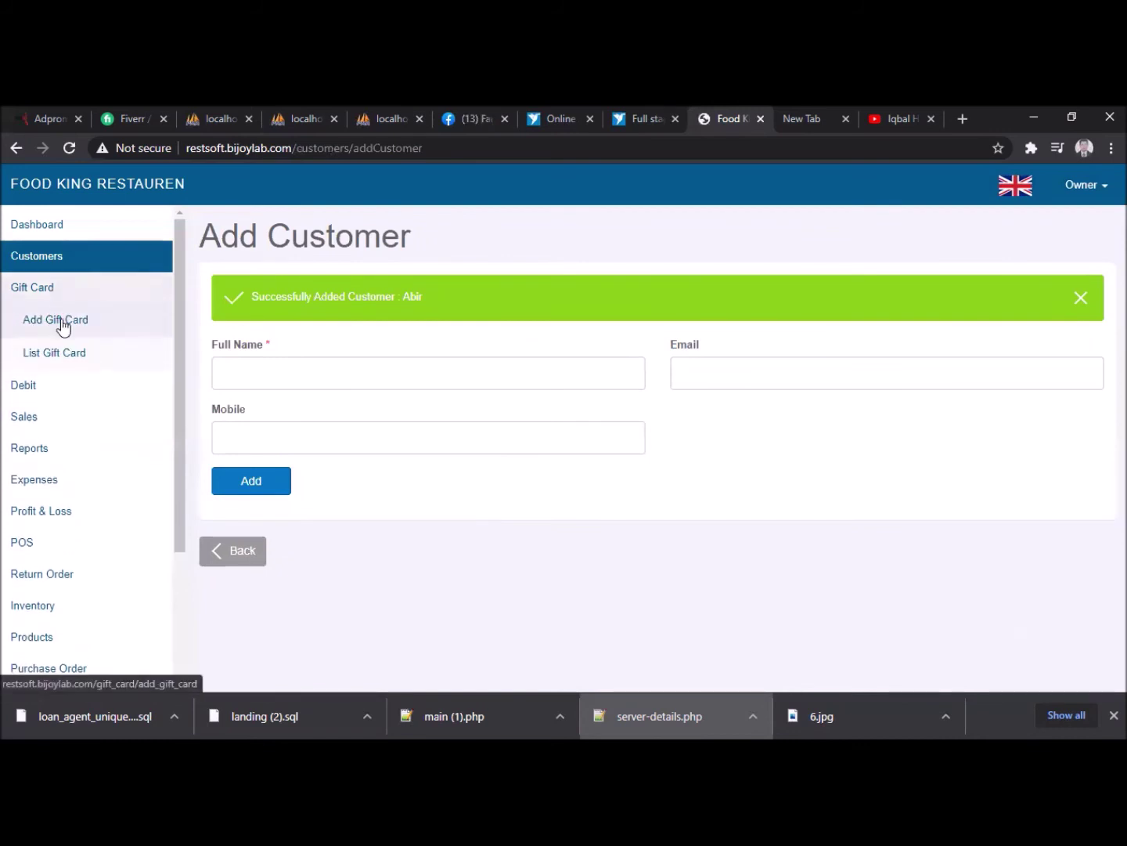
# - Start a new gift card and generate a random card number
pyautogui.click(93, 324)
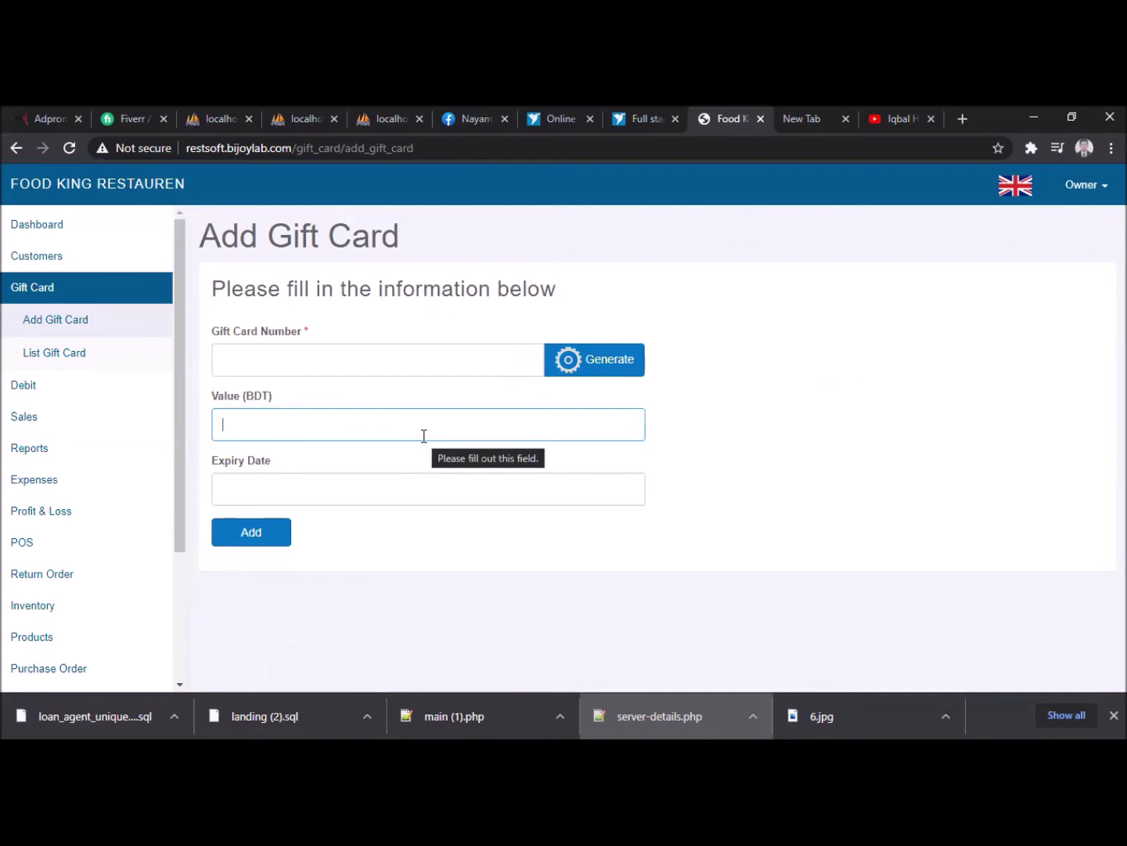
pyautogui.click(341, 350)
pyautogui.write('1254 78__ ____ ____')
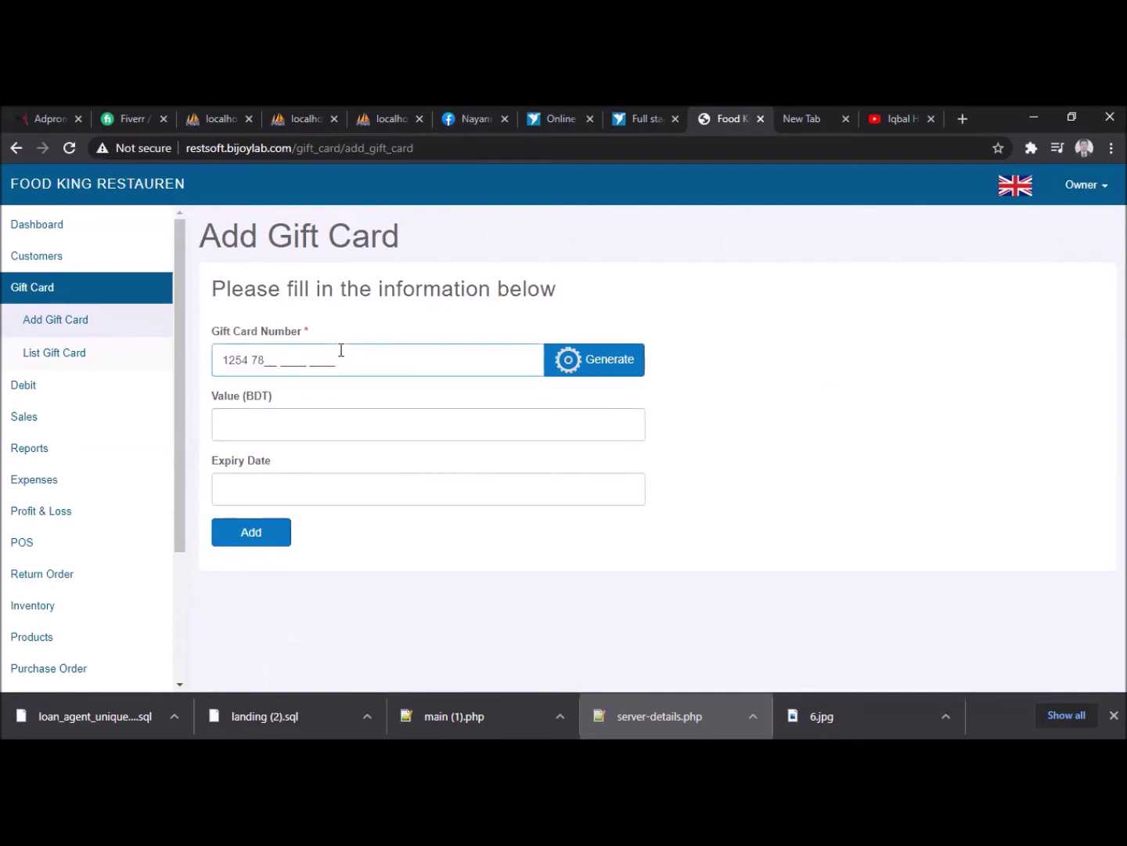
pyautogui.press('Left')
pyautogui.press('Left')
pyautogui.press('Left')
pyautogui.press('Left')
pyautogui.click(607, 374)
# - Set the gift card value to 5000 with expiry 10/31/2020 and save it
pyautogui.click(263, 422)
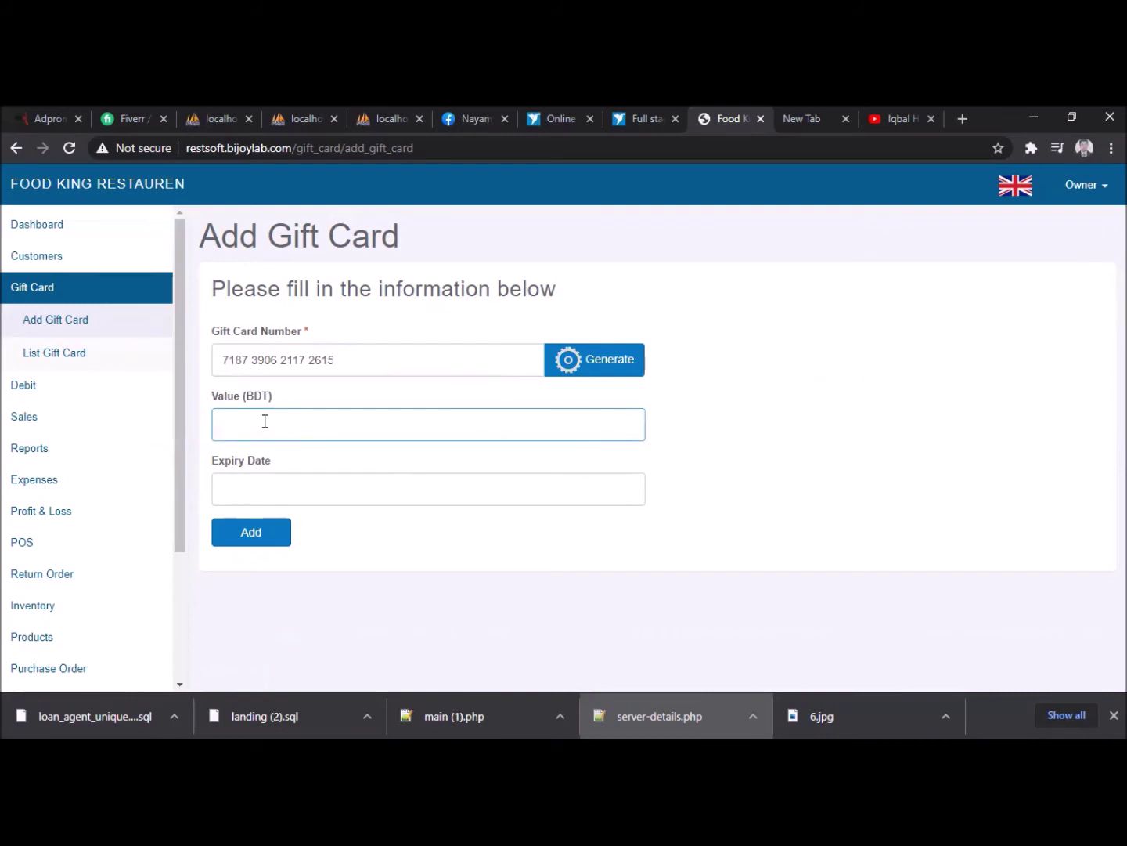
pyautogui.write('5000')
pyautogui.click(298, 486)
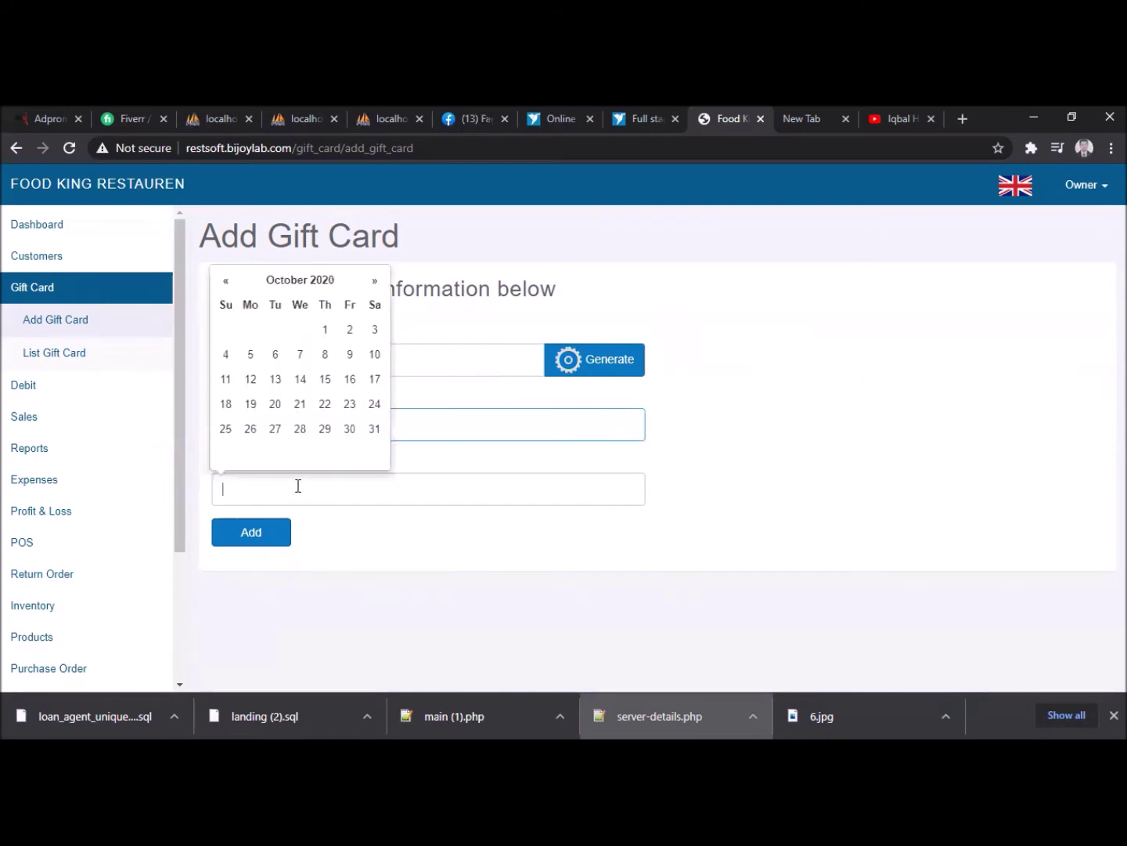
pyautogui.click(375, 428)
pyautogui.click(281, 541)
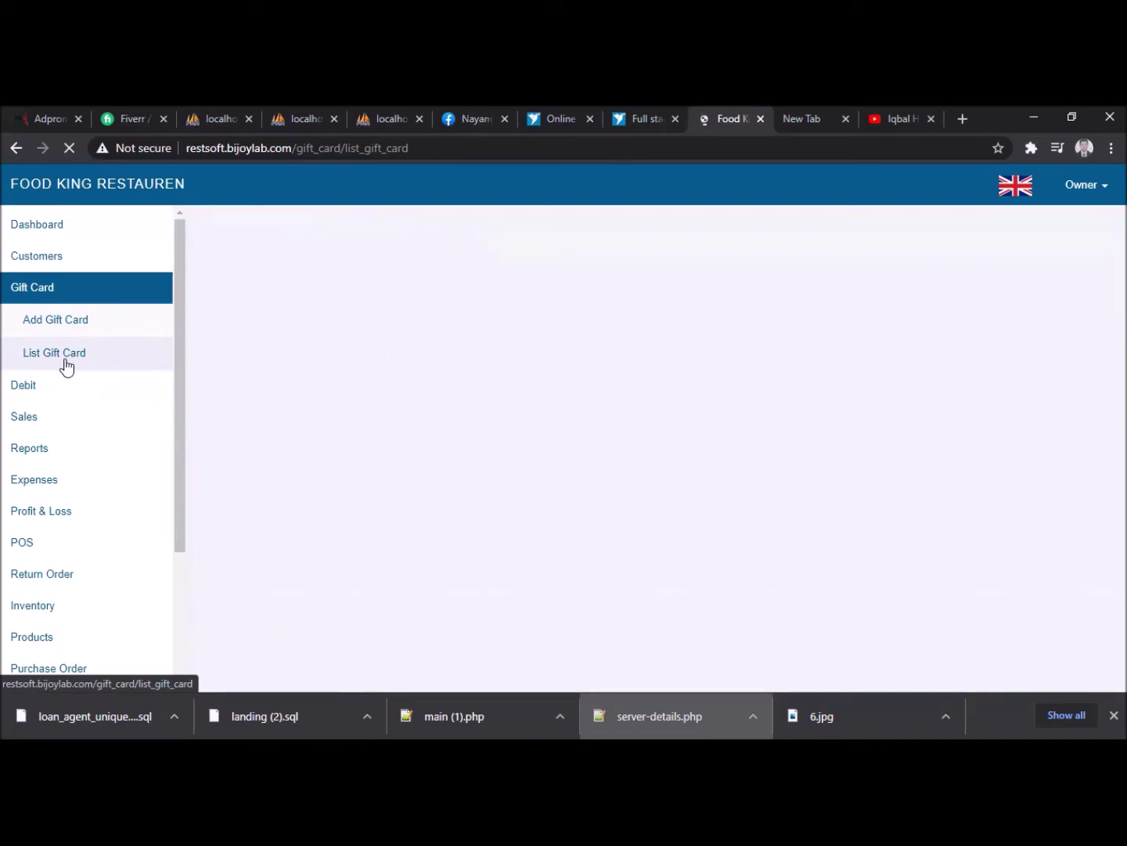
pyautogui.click(66, 367)
pyautogui.click(71, 152)
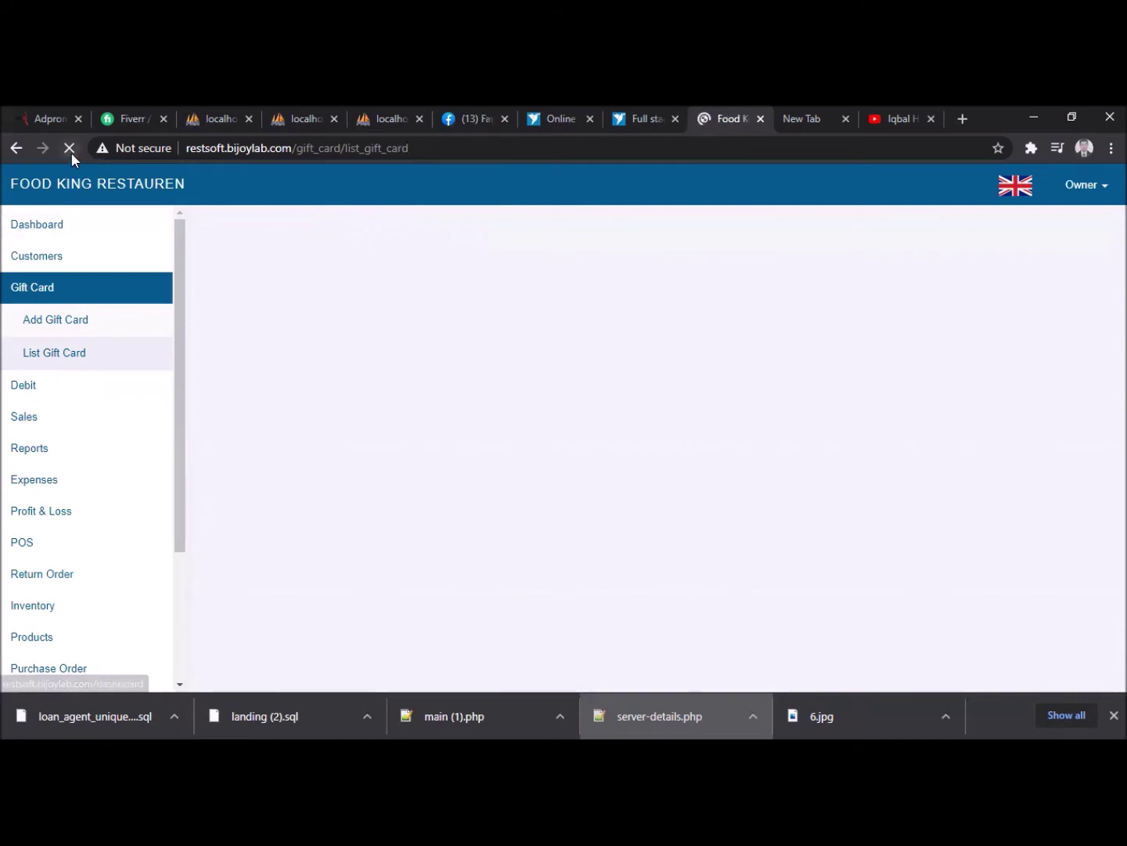
pyautogui.click(84, 334)
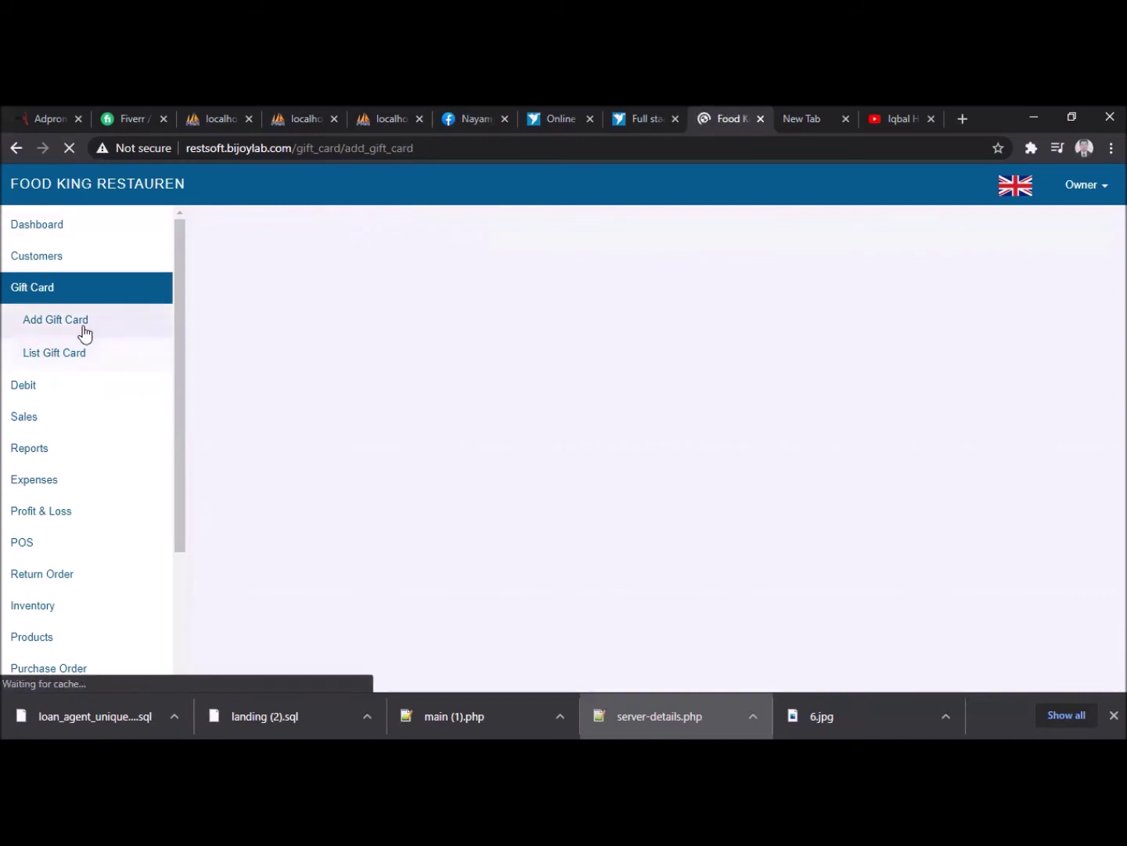
pyautogui.click(67, 360)
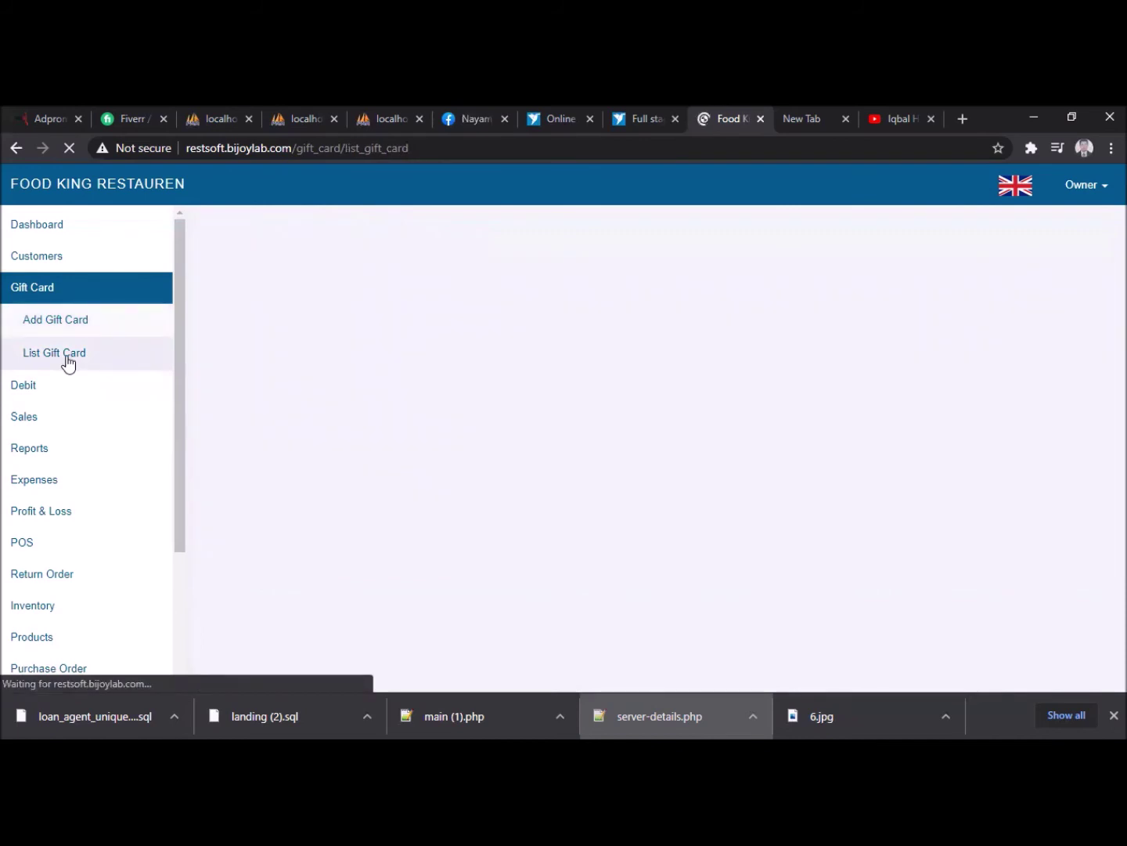
pyautogui.click(69, 147)
pyautogui.click(55, 359)
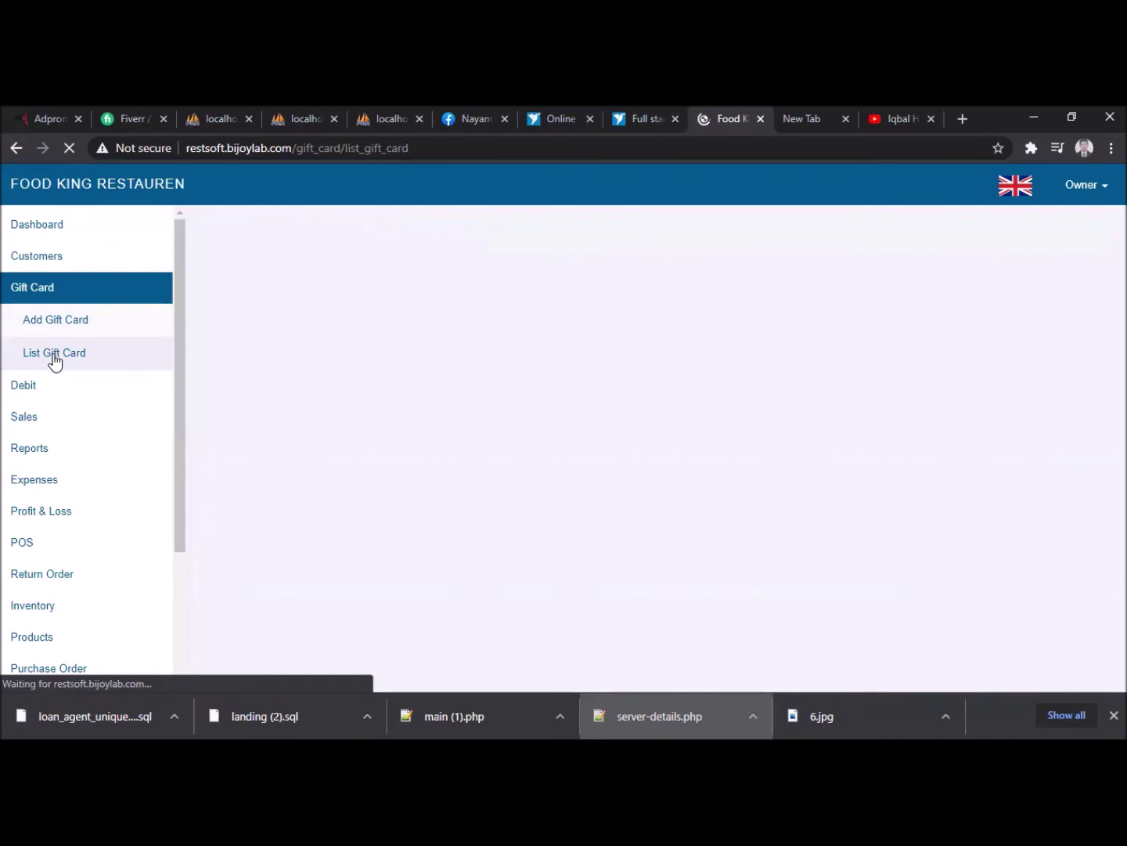
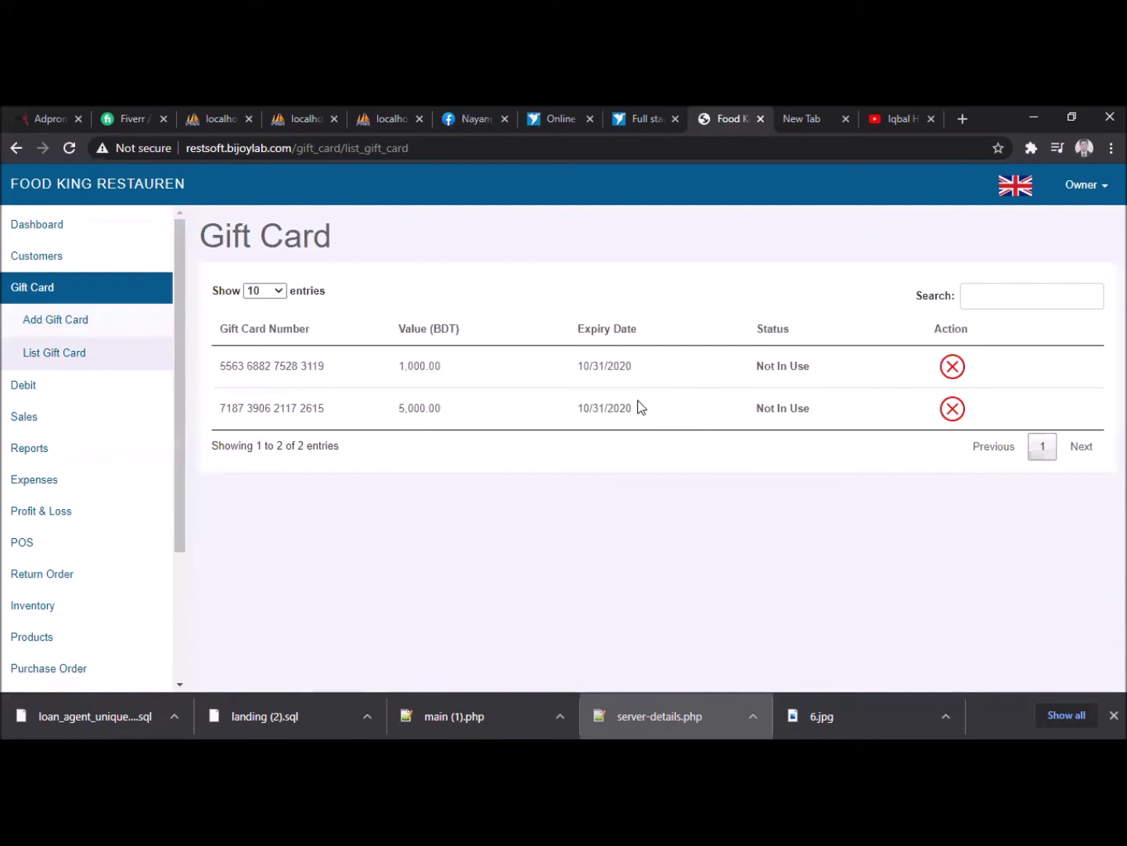
# - Add a 2,000 BDT gift card with a generated number, expiring 10/31/2020
pyautogui.click(60, 323)
pyautogui.click(306, 363)
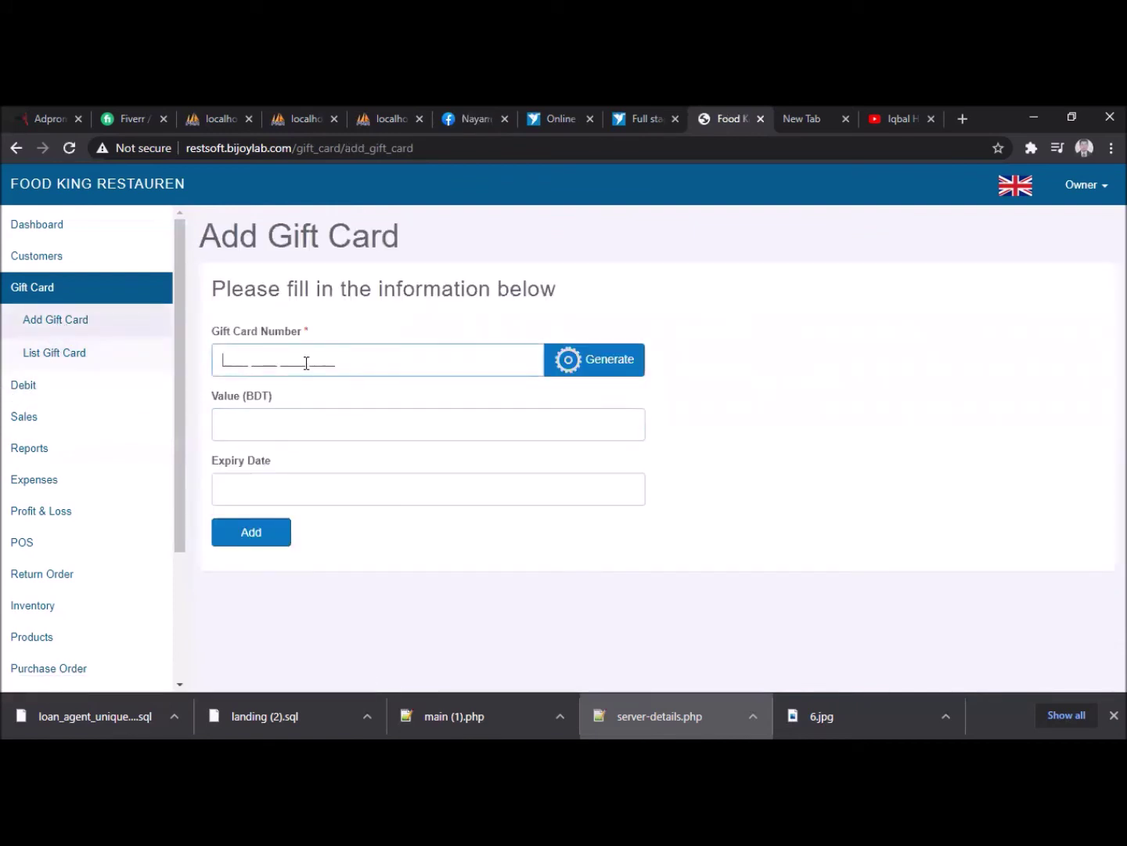
pyautogui.write('7844 5')
pyautogui.click(308, 412)
pyautogui.write('2000')
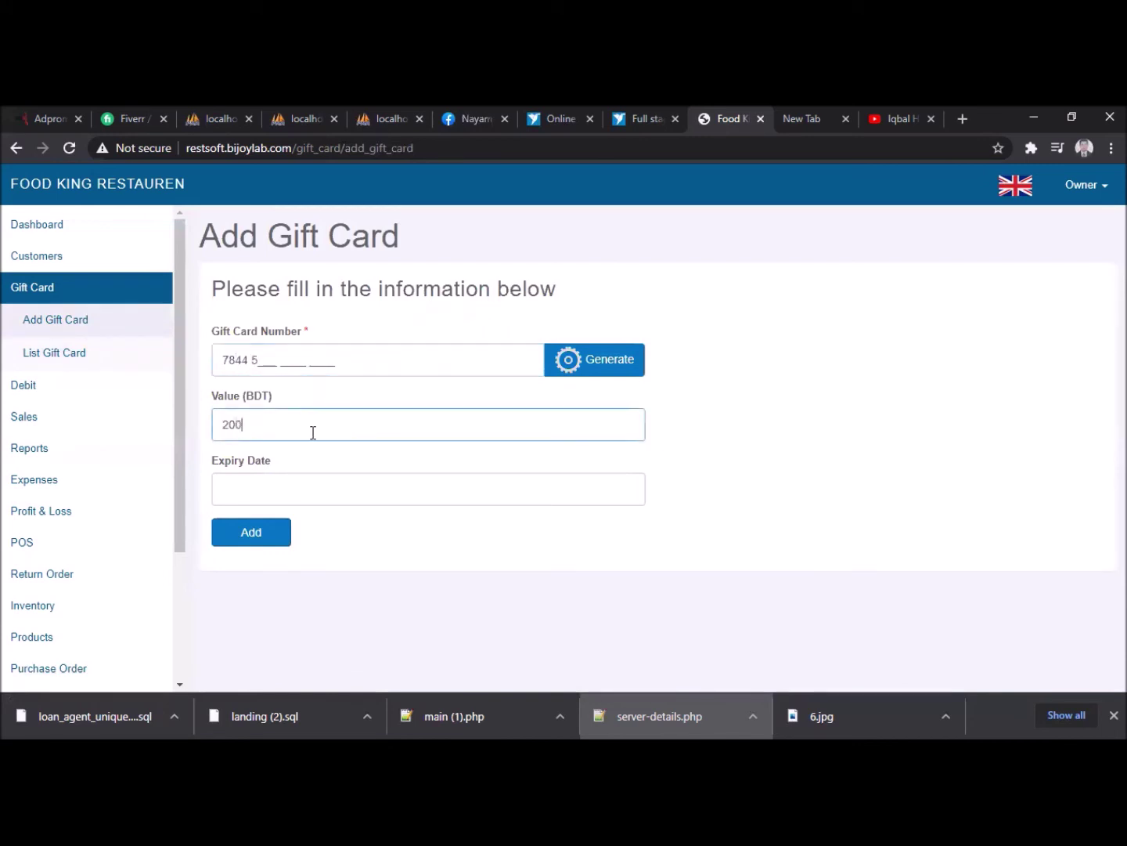
pyautogui.click(303, 490)
pyautogui.click(369, 432)
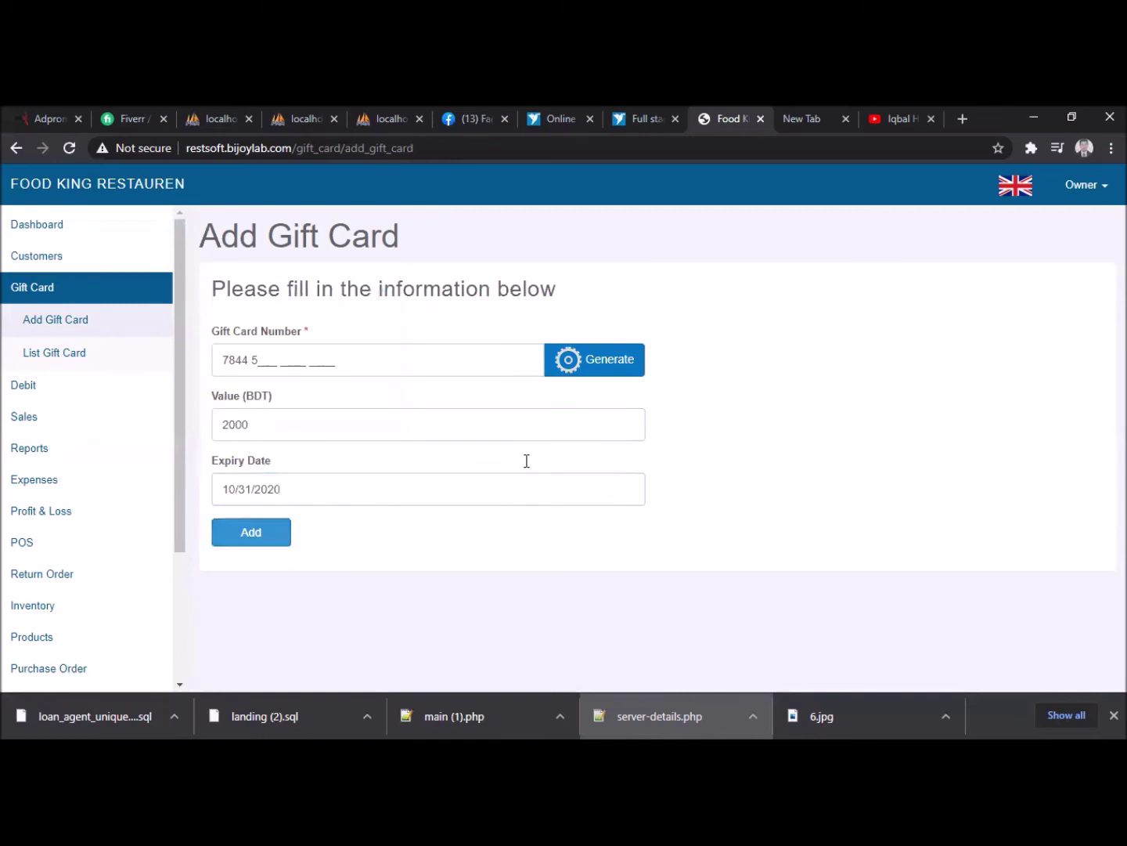
pyautogui.click(604, 362)
pyautogui.click(296, 539)
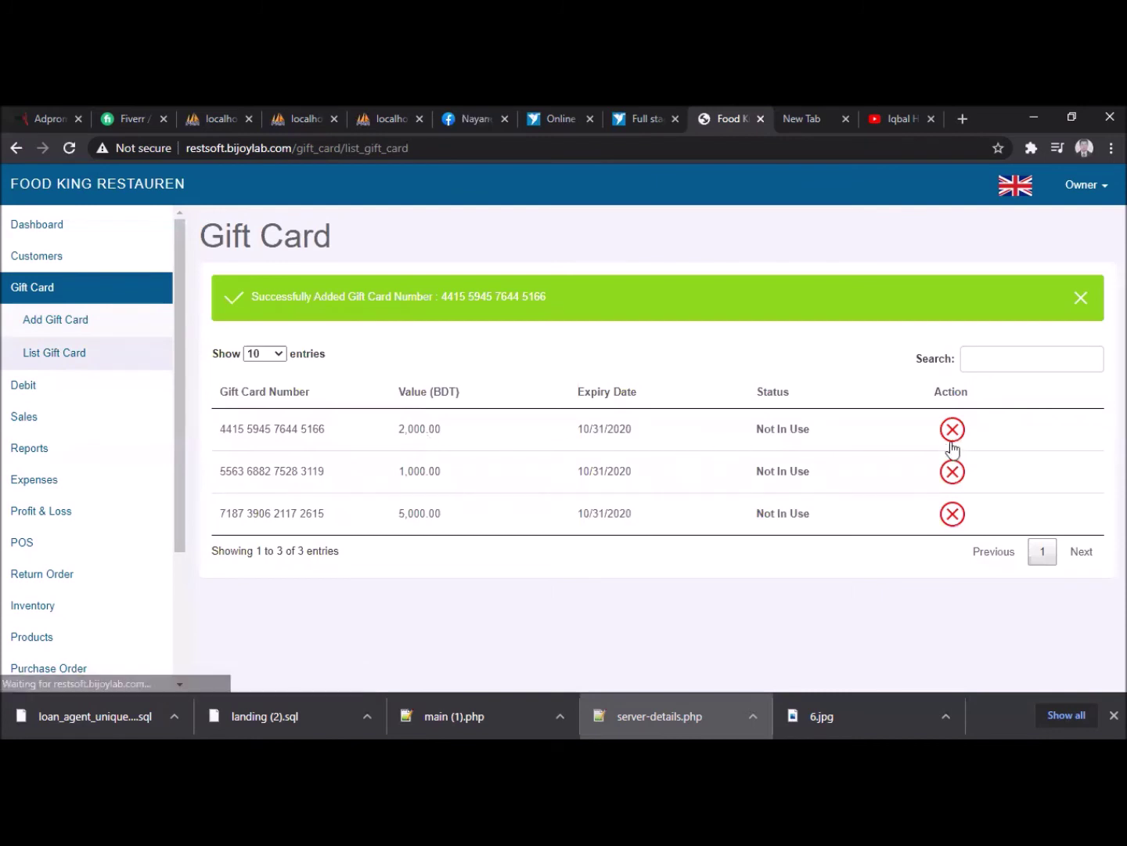
# - Delete the 5,000 BDT gift card
pyautogui.click(952, 513)
pyautogui.click(645, 243)
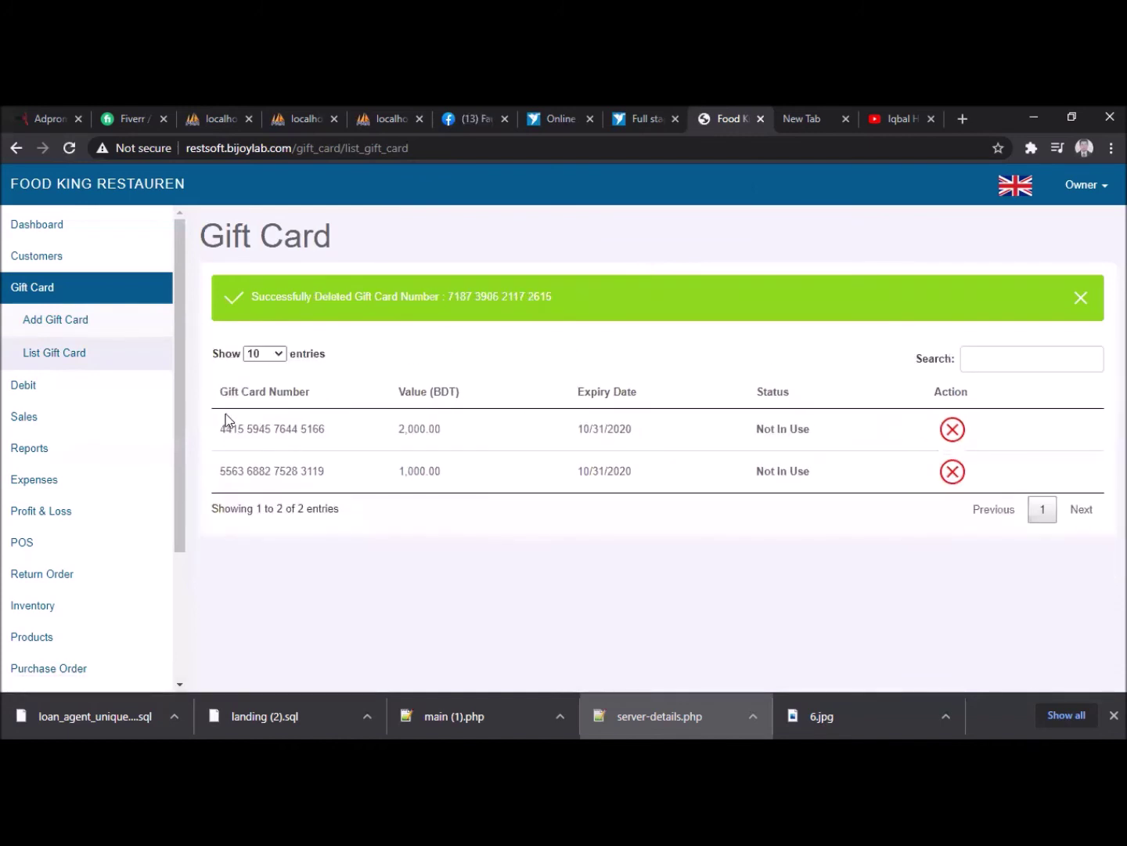
pyautogui.click(39, 424)
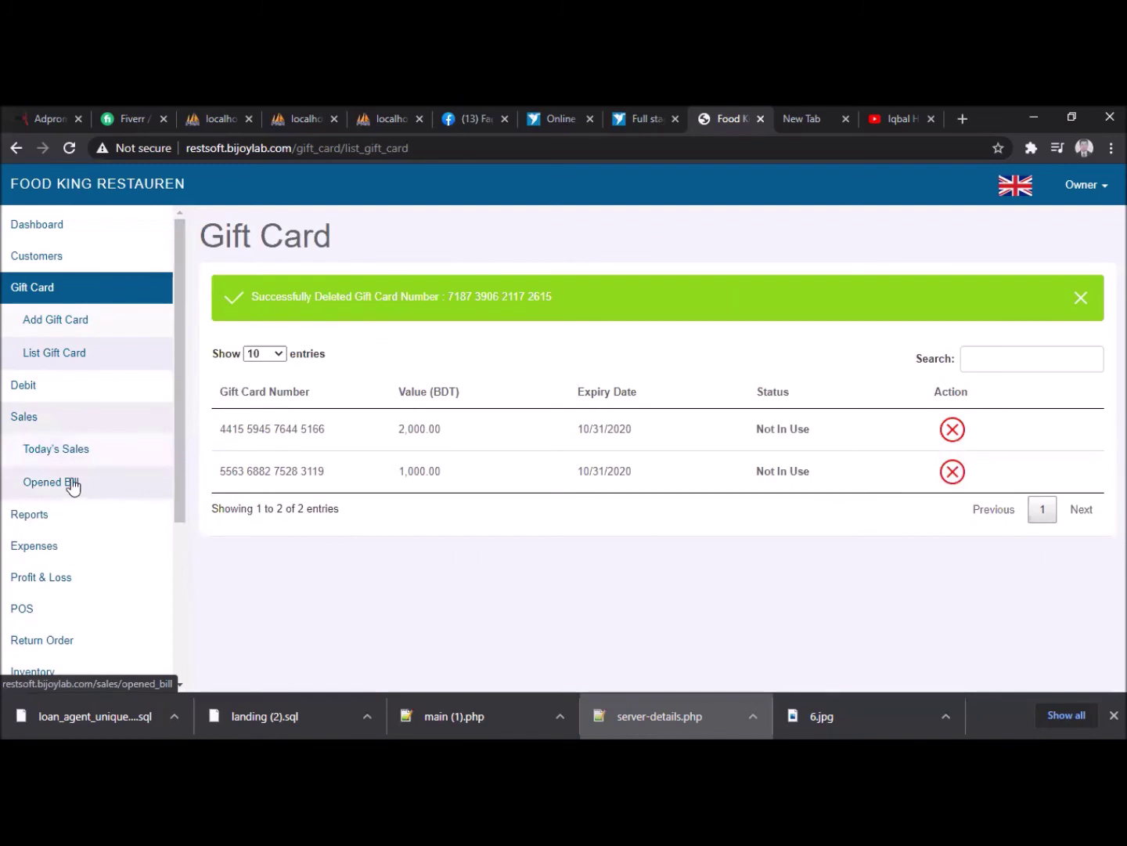
# - View Today's Sales, then load and reload the Opened Bill page, which shows a PHP error
pyautogui.click(67, 452)
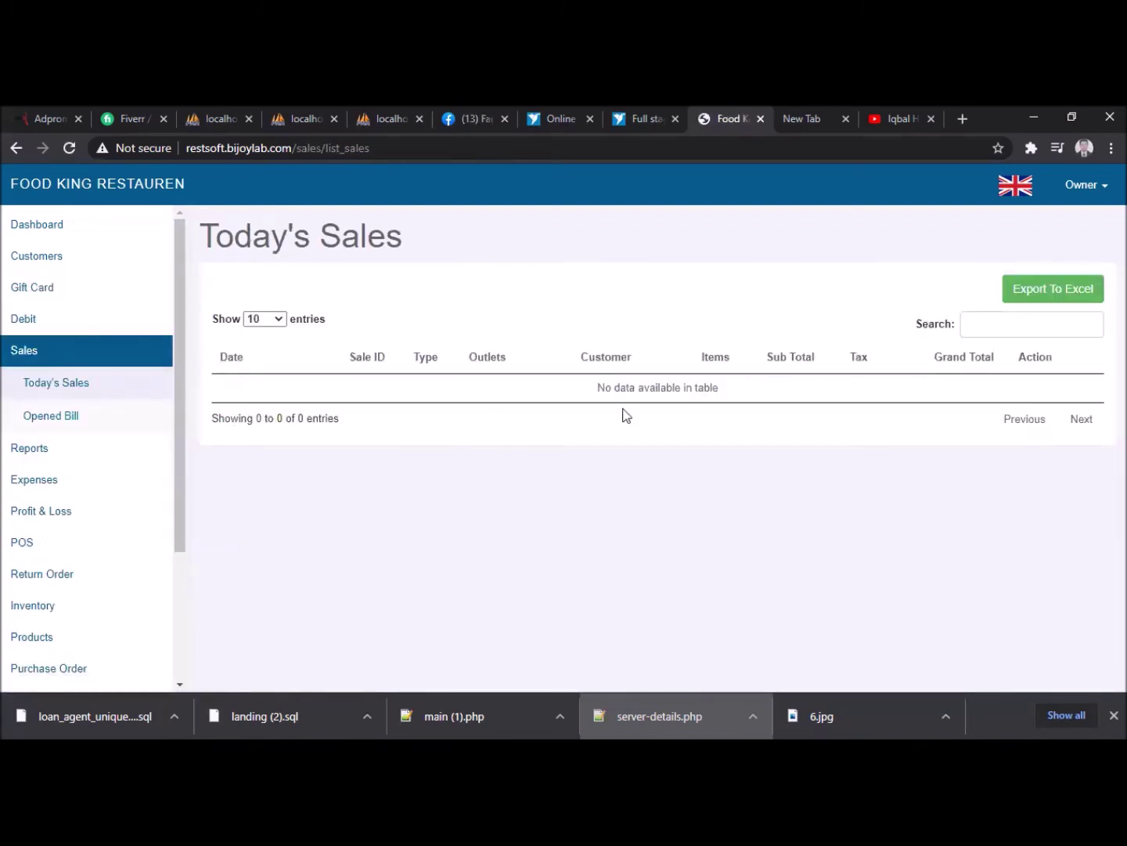
pyautogui.click(69, 422)
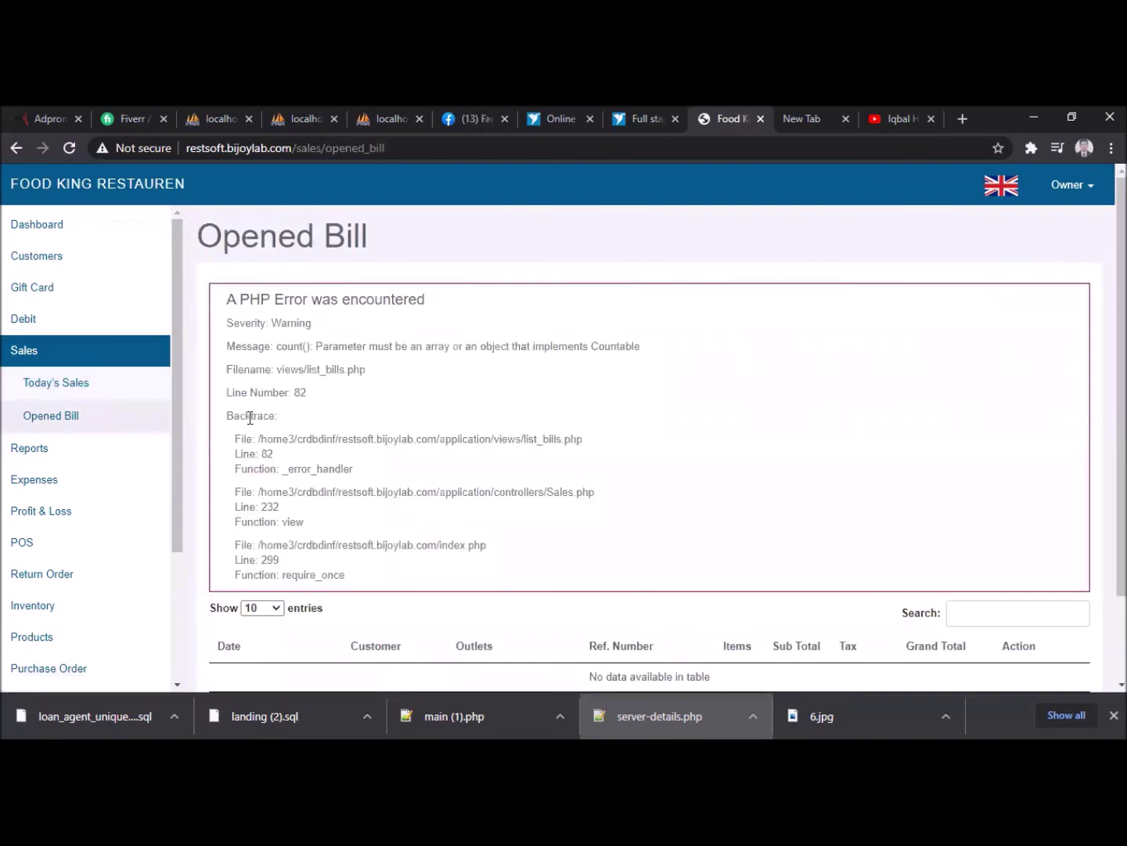
pyautogui.scroll(-1, 469, 559)
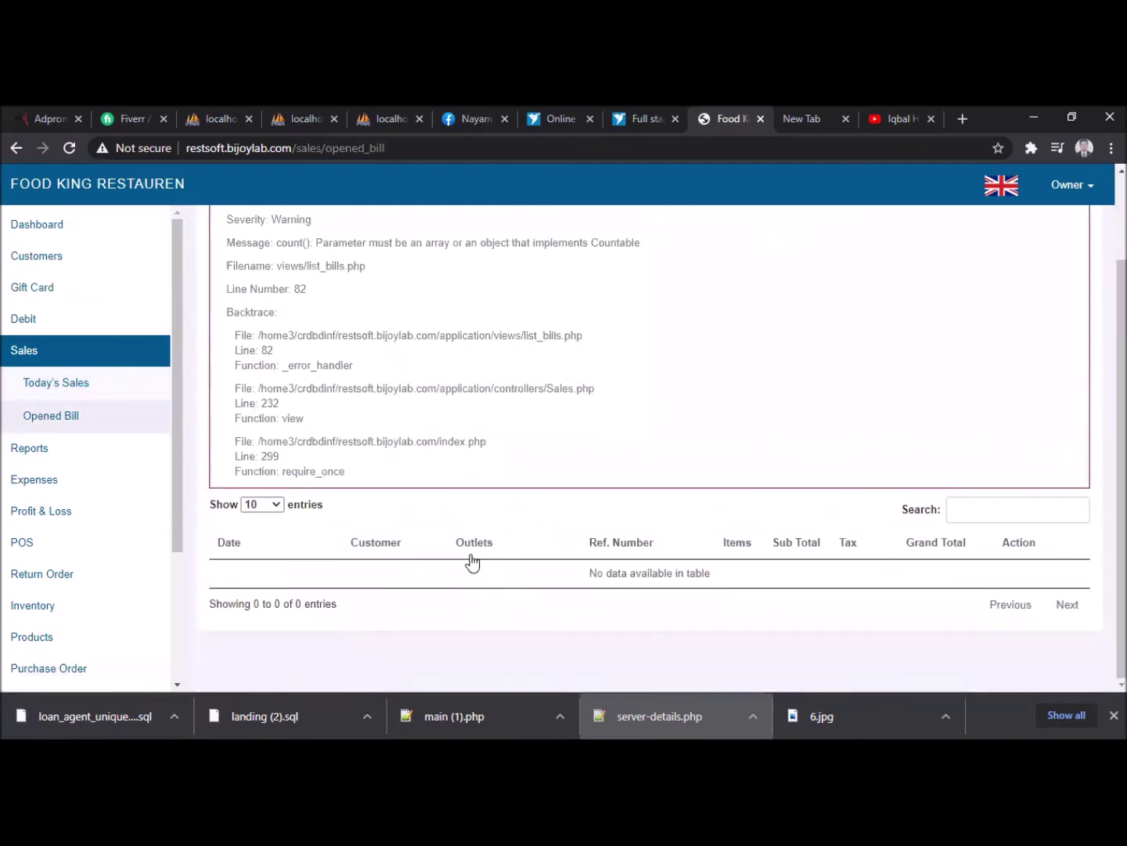
pyautogui.scroll(1, 469, 563)
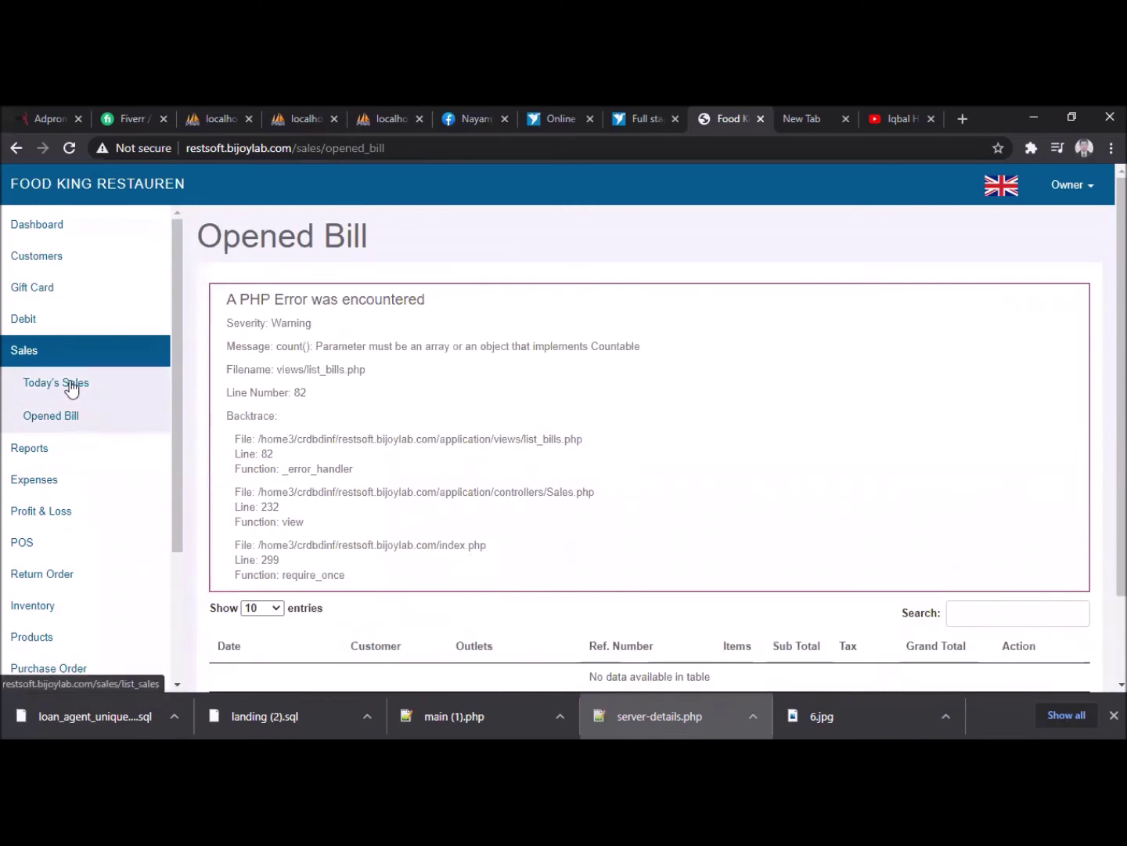
pyautogui.click(61, 421)
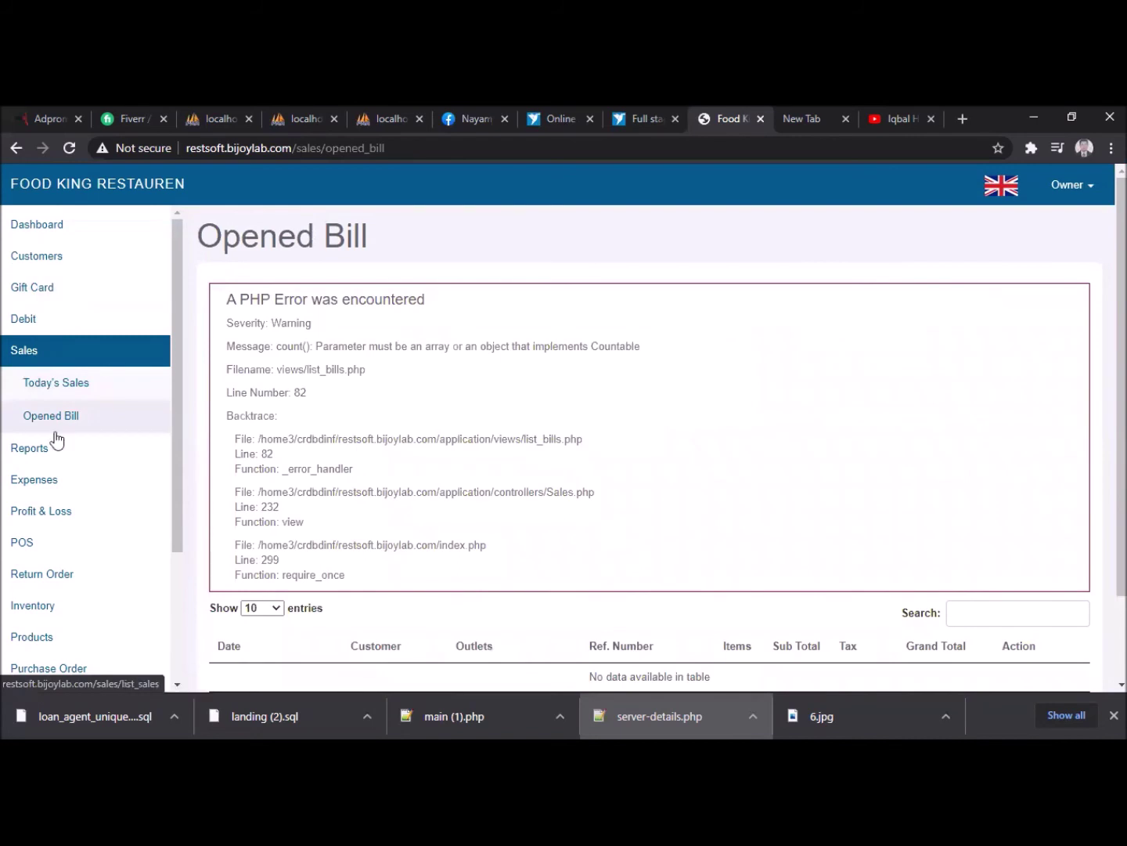
pyautogui.click(24, 542)
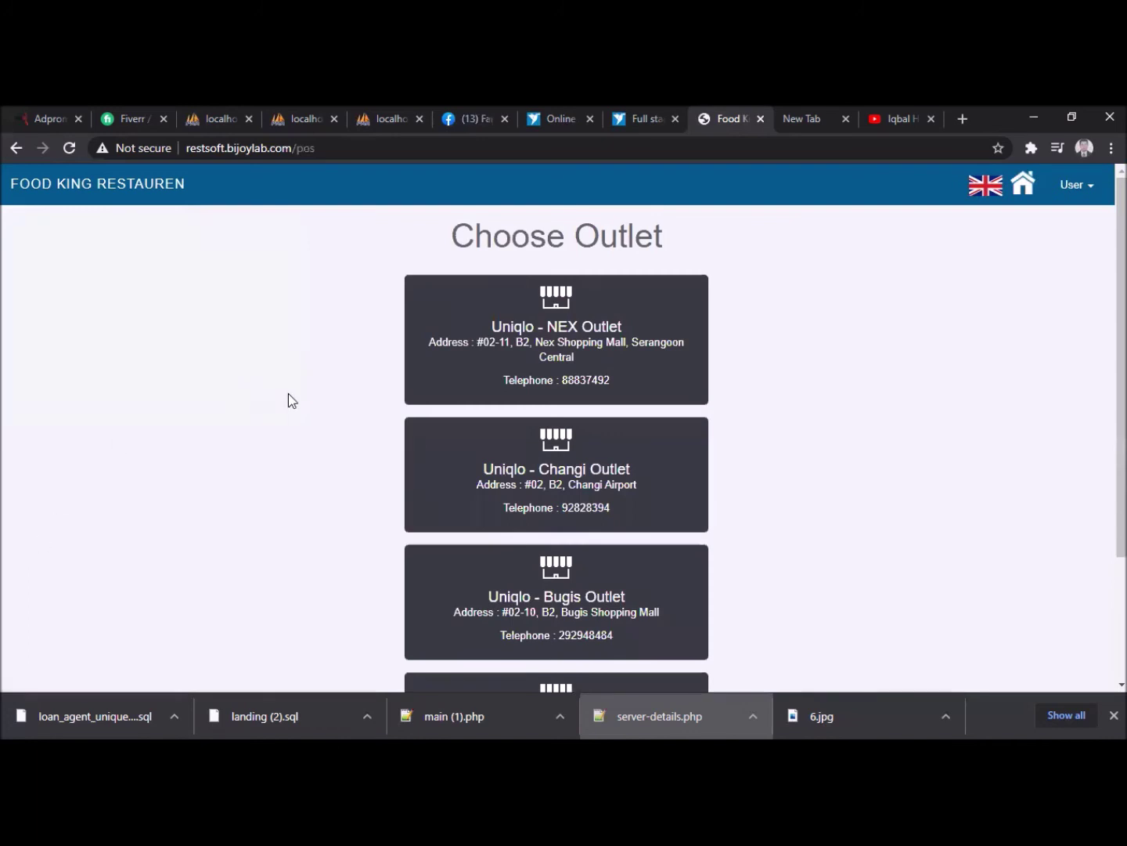
# - Try selling Pepsi, Chocolate Cake and Coke at the POS, find them out of stock, then return home
pyautogui.scroll(-3, 478, 607)
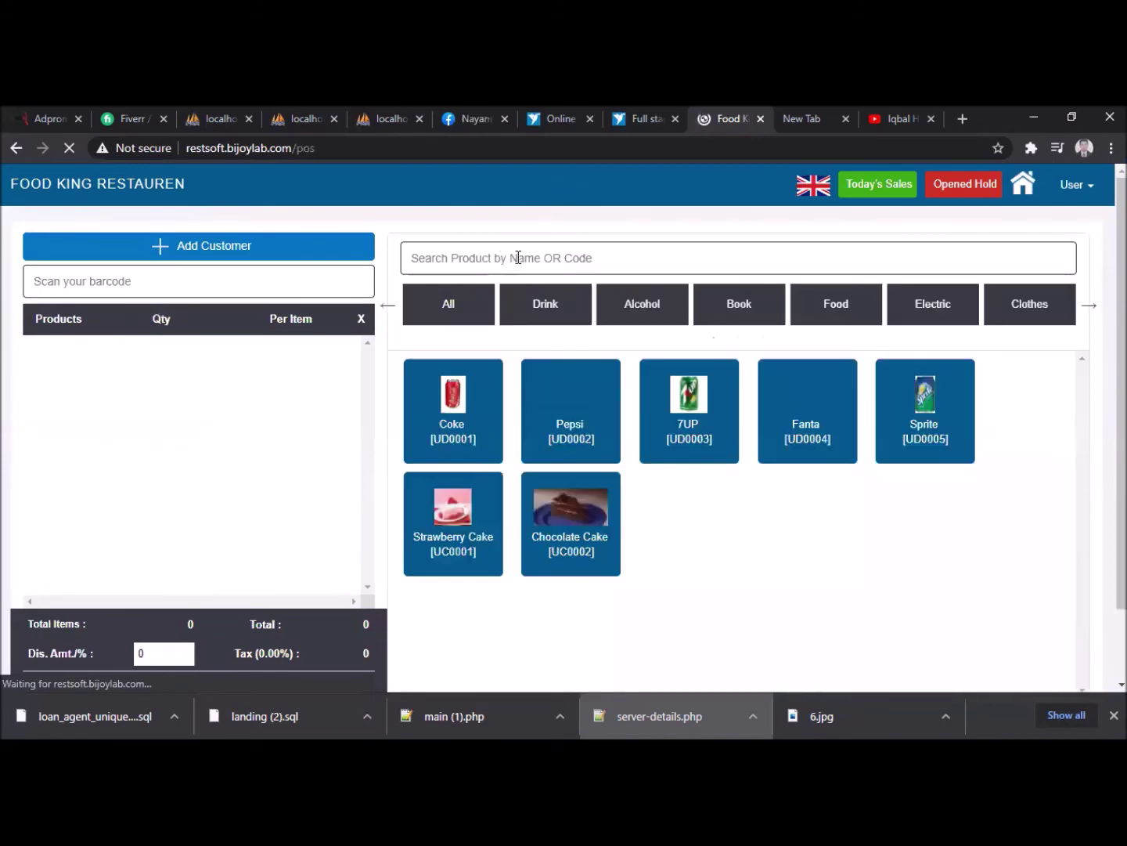
pyautogui.click(562, 446)
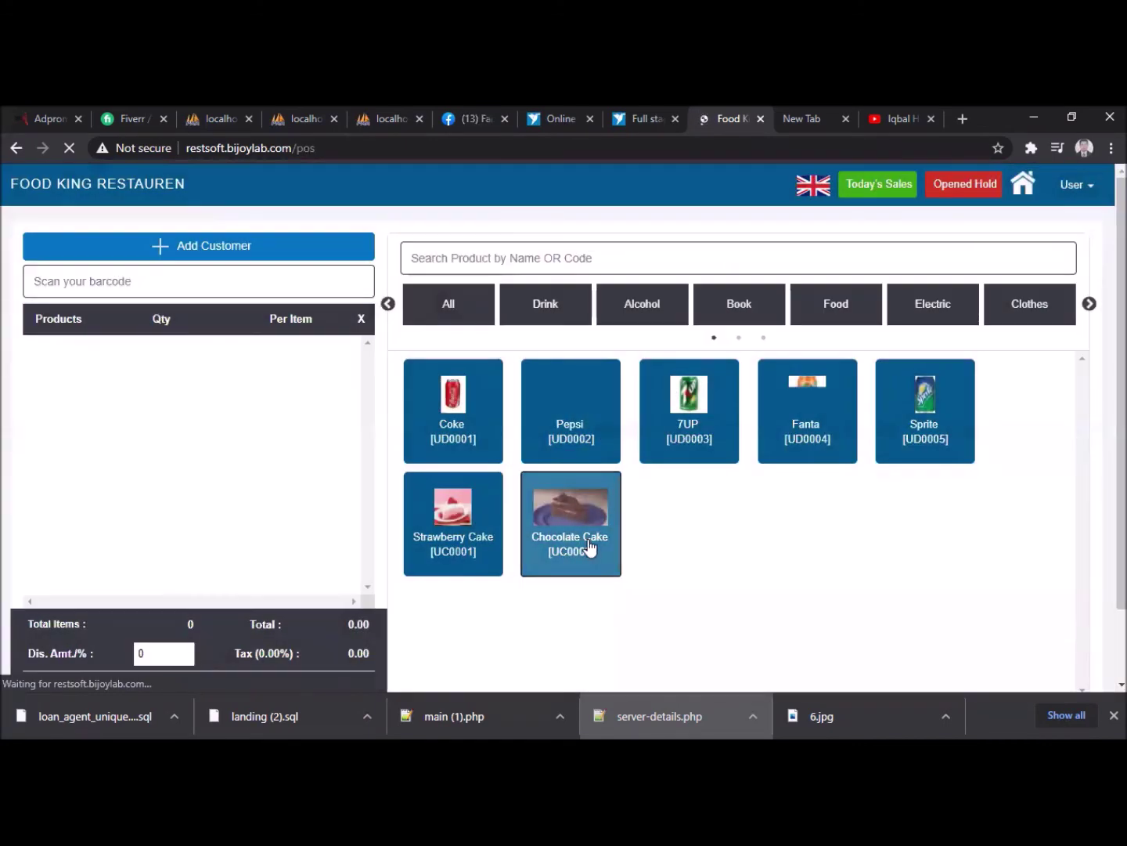
pyautogui.click(587, 540)
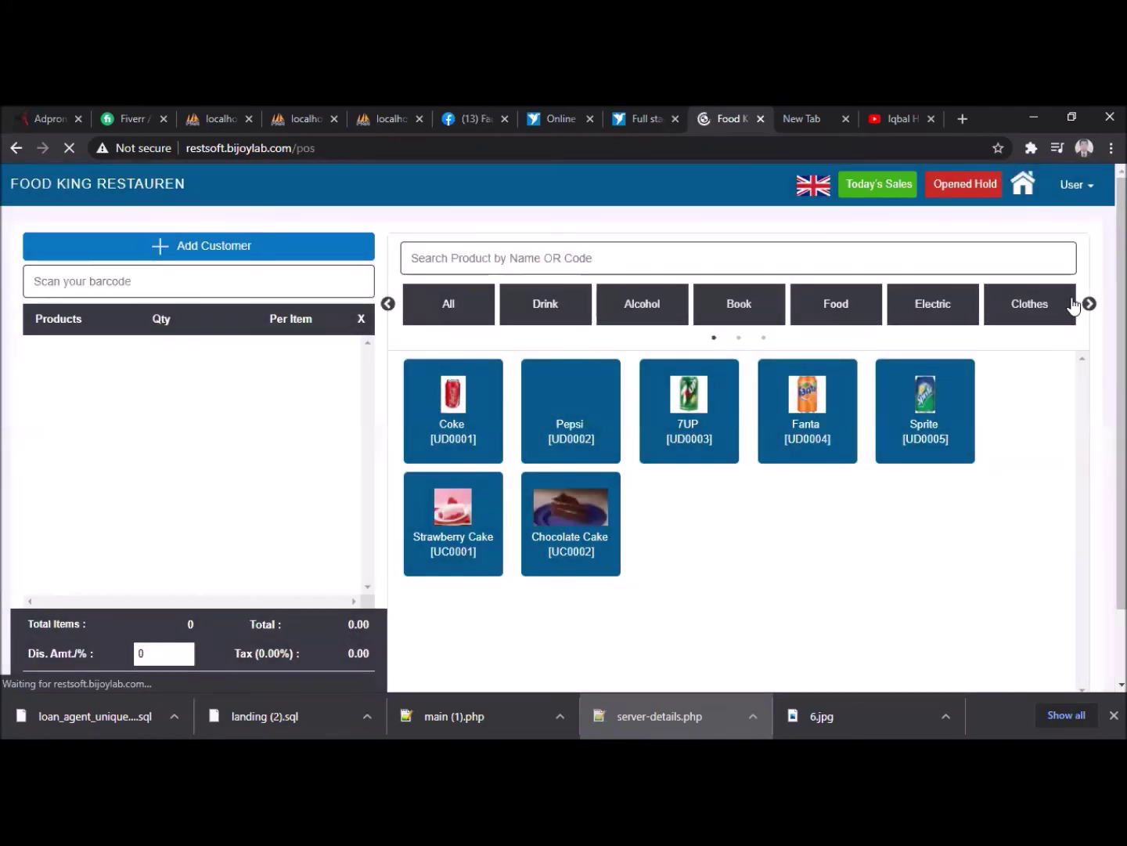
pyautogui.click(464, 434)
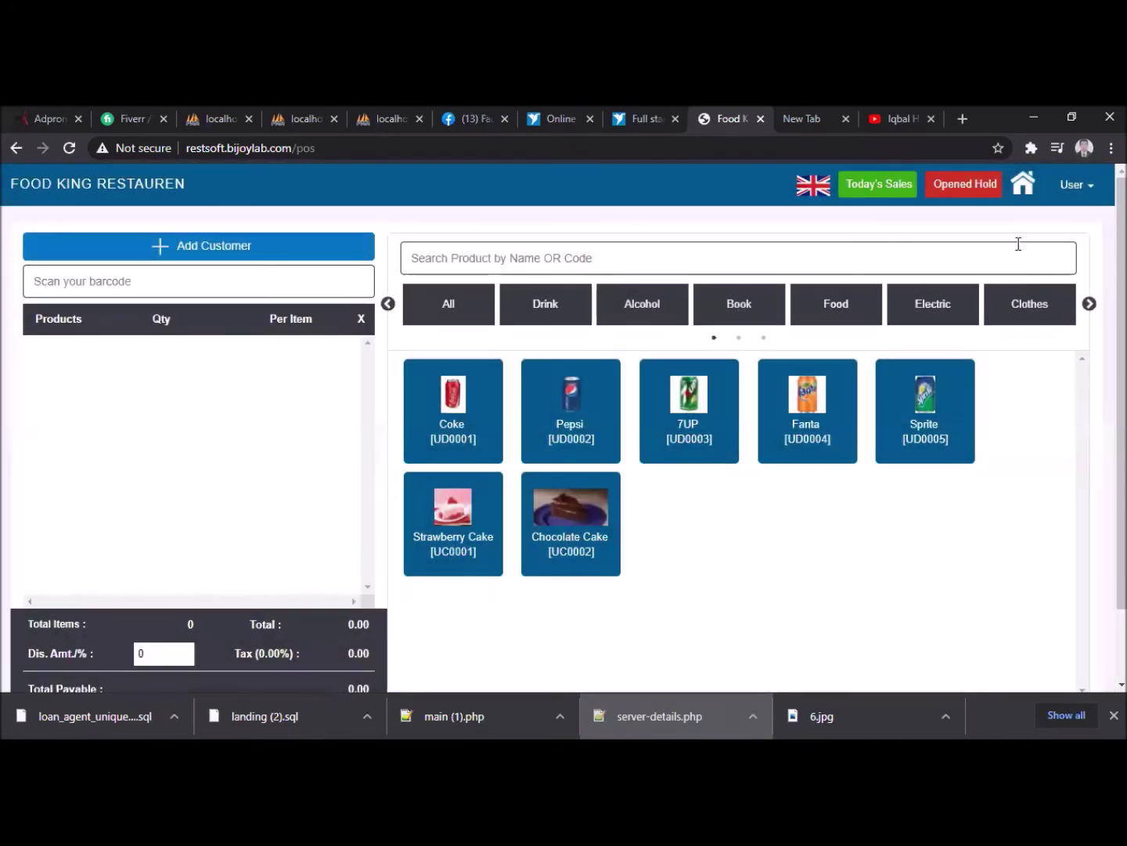
pyautogui.click(1025, 186)
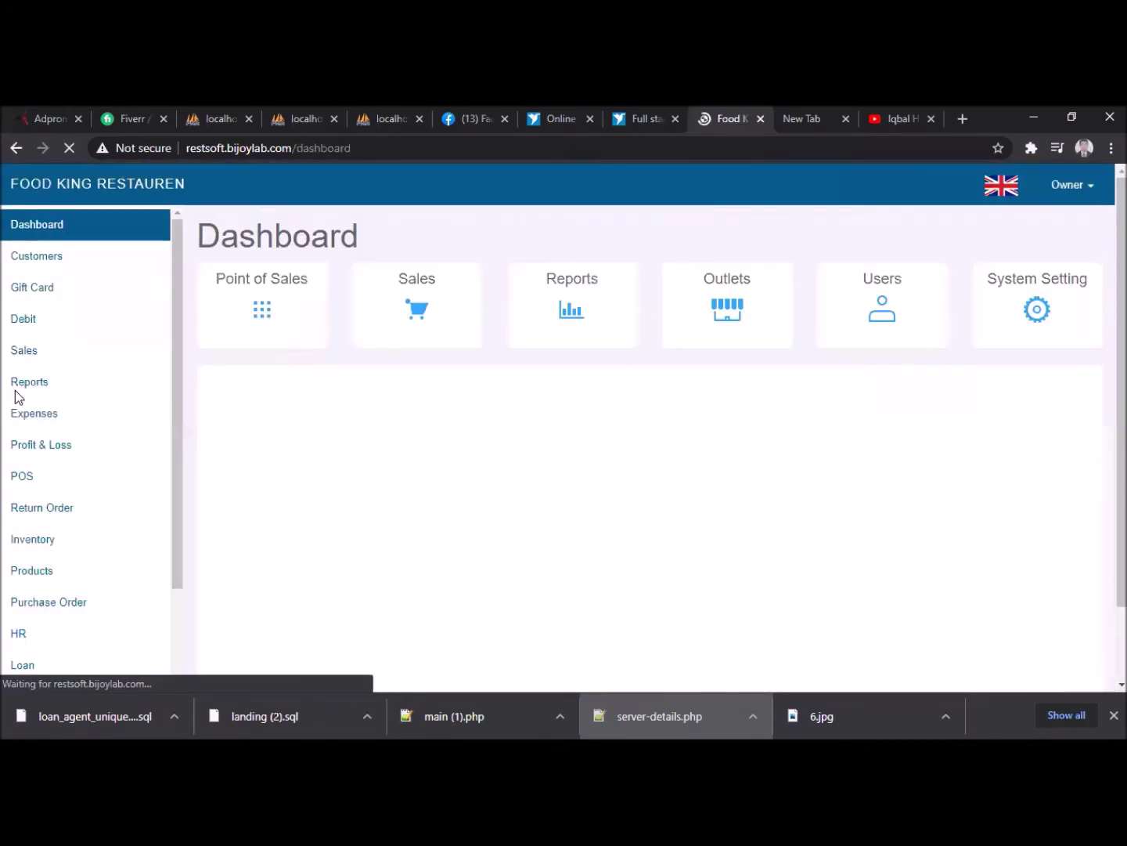
# - Open the inventory details for Strawberry Cake (UC0001)
pyautogui.click(54, 536)
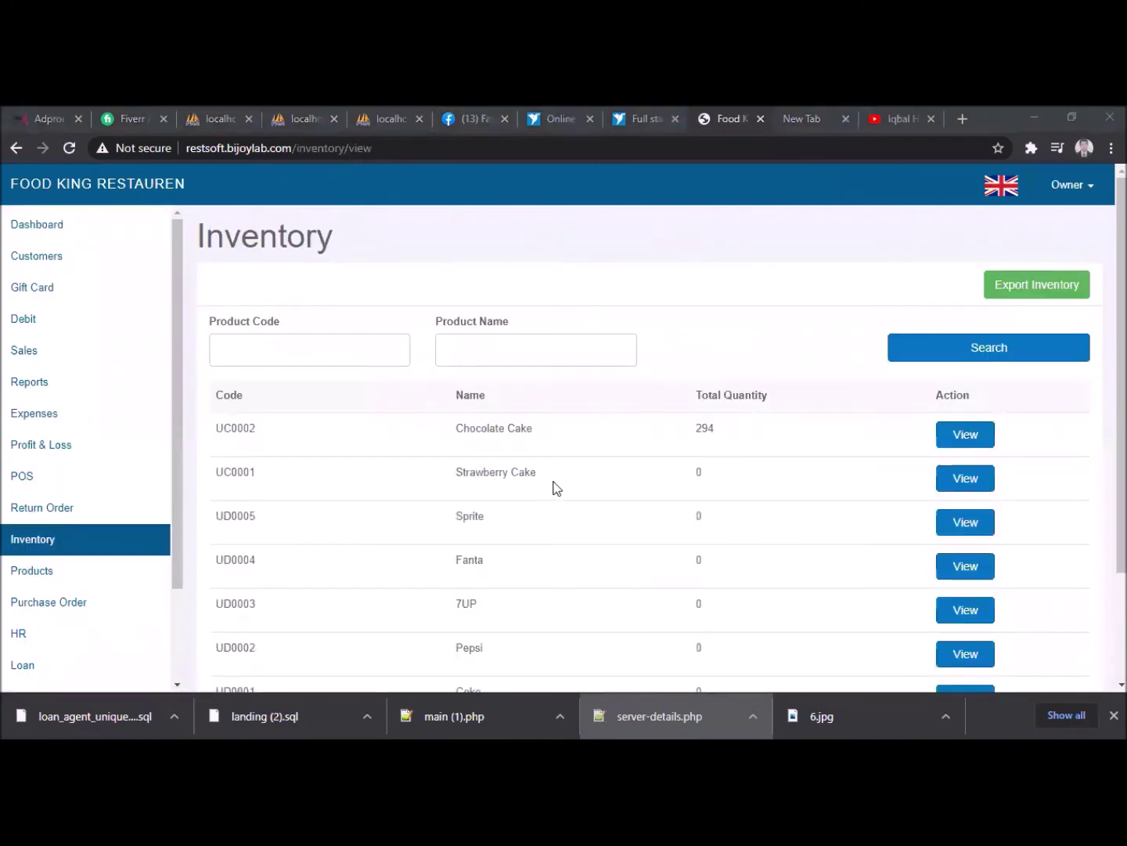
pyautogui.scroll(-2, 559, 490)
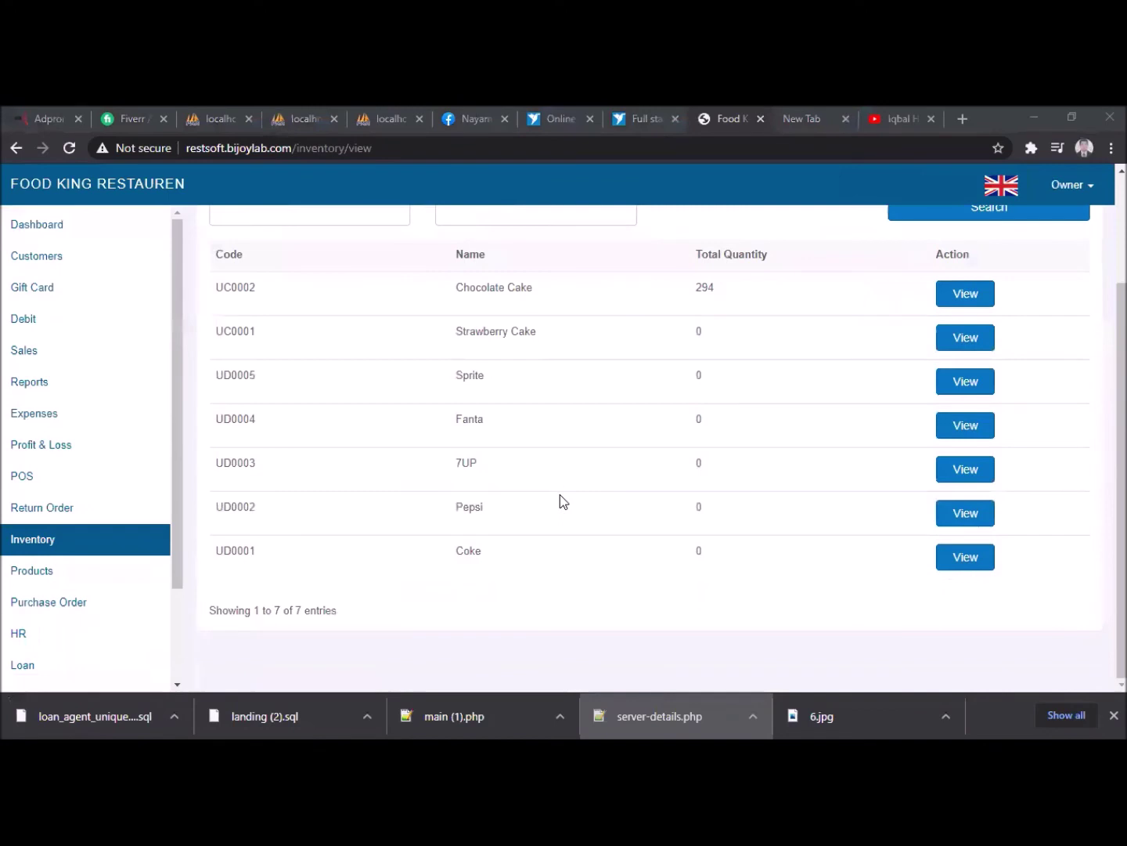
pyautogui.scroll(2, 560, 497)
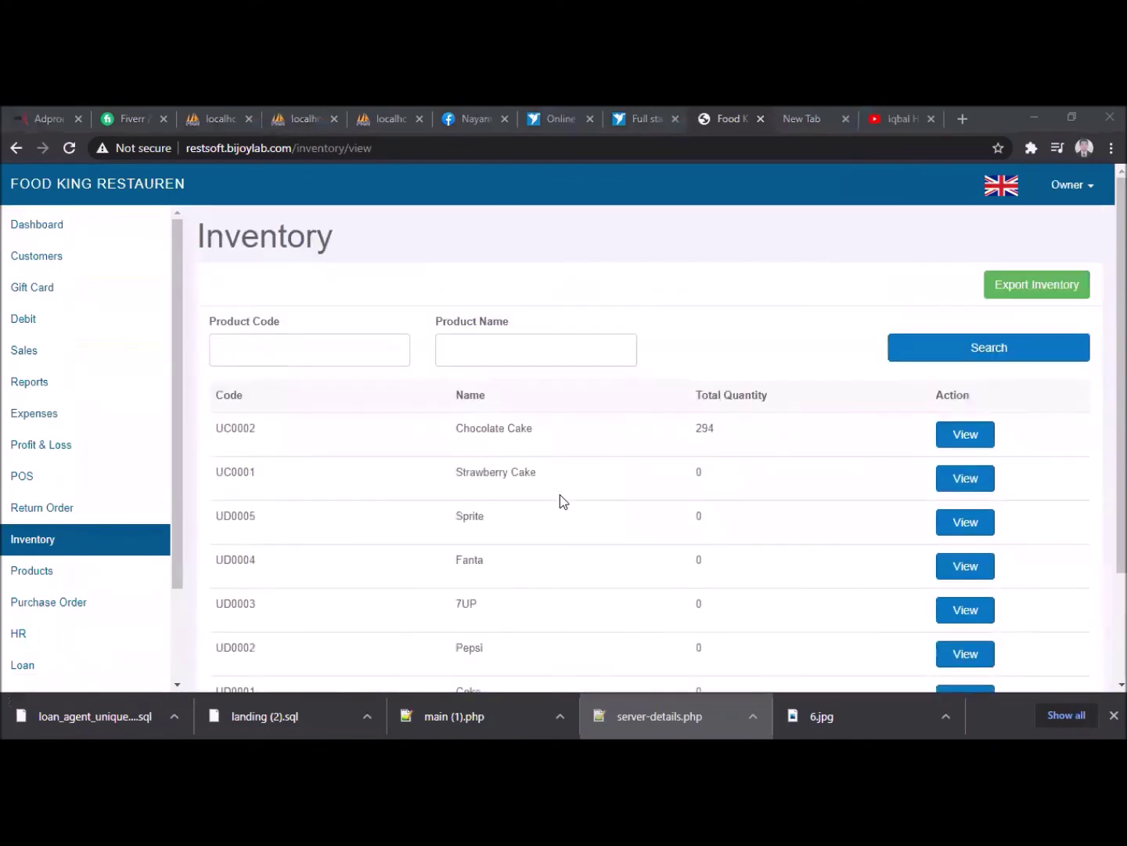
pyautogui.click(56, 544)
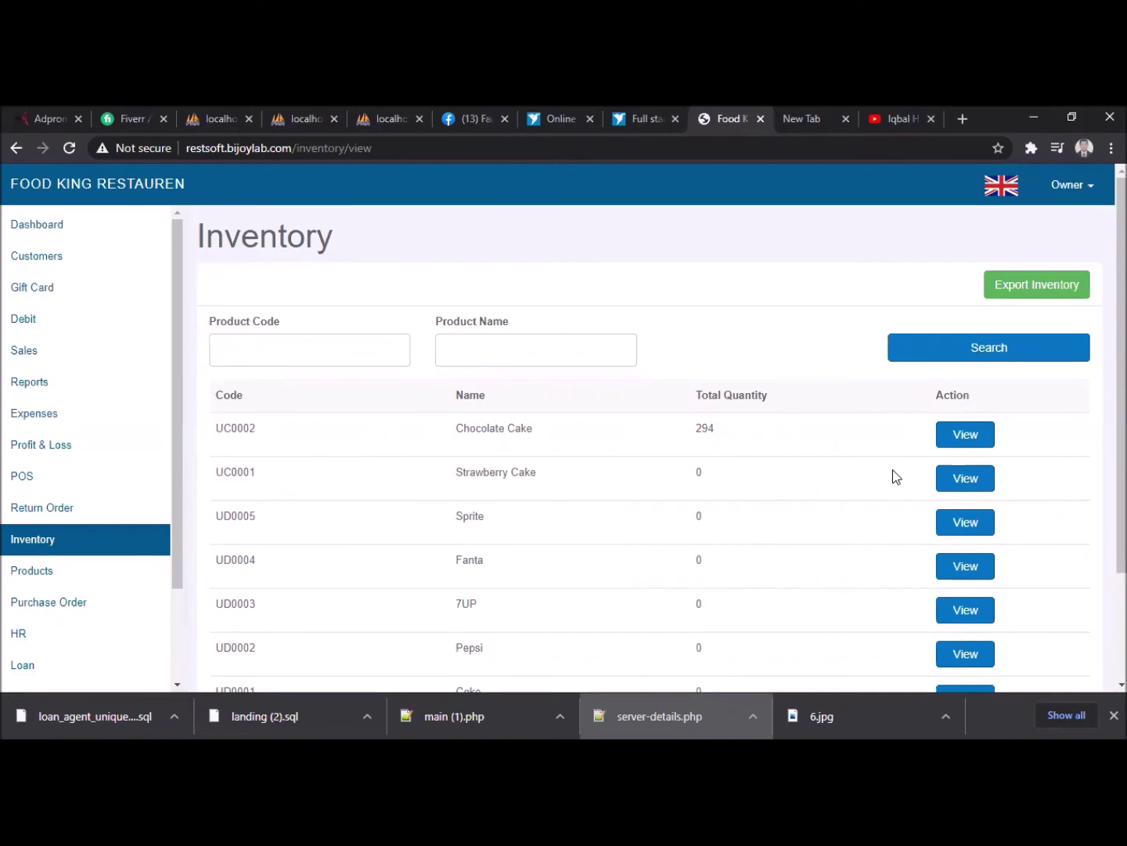
pyautogui.scroll(-3, 897, 478)
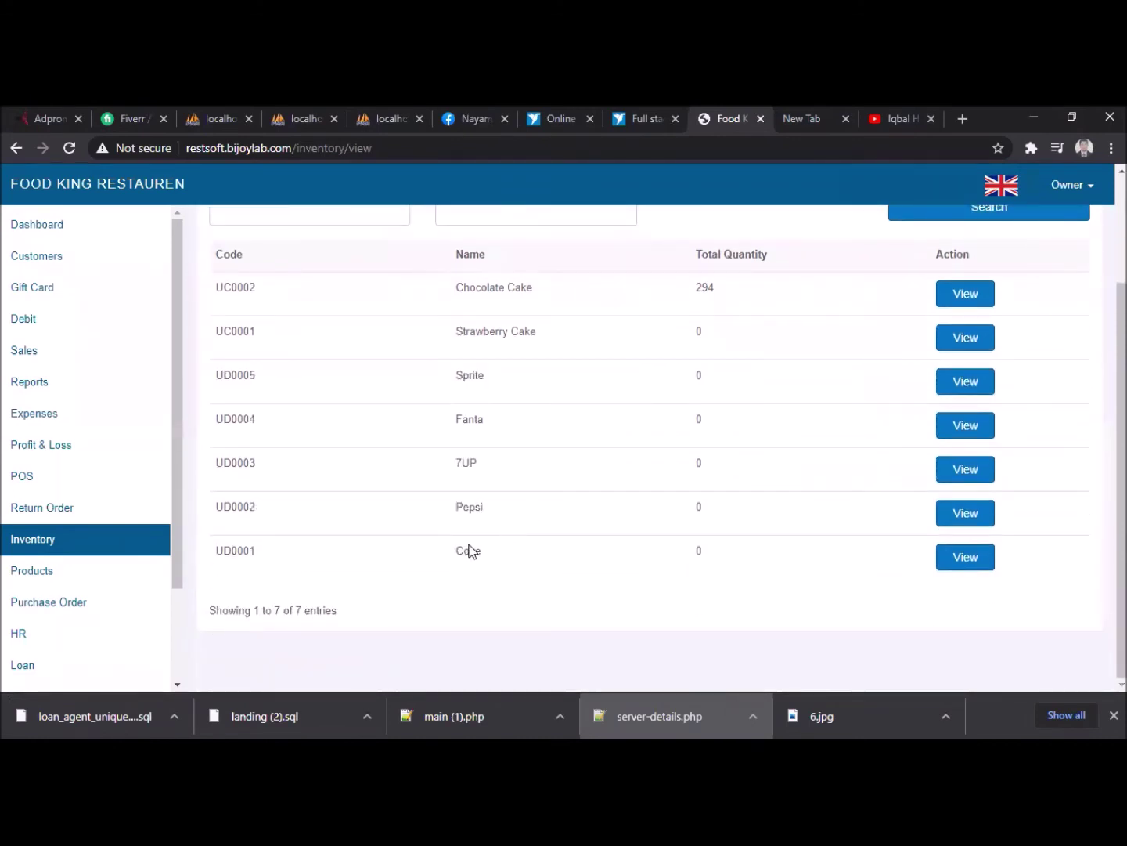
pyautogui.scroll(3, 561, 525)
pyautogui.click(347, 341)
pyautogui.click(680, 347)
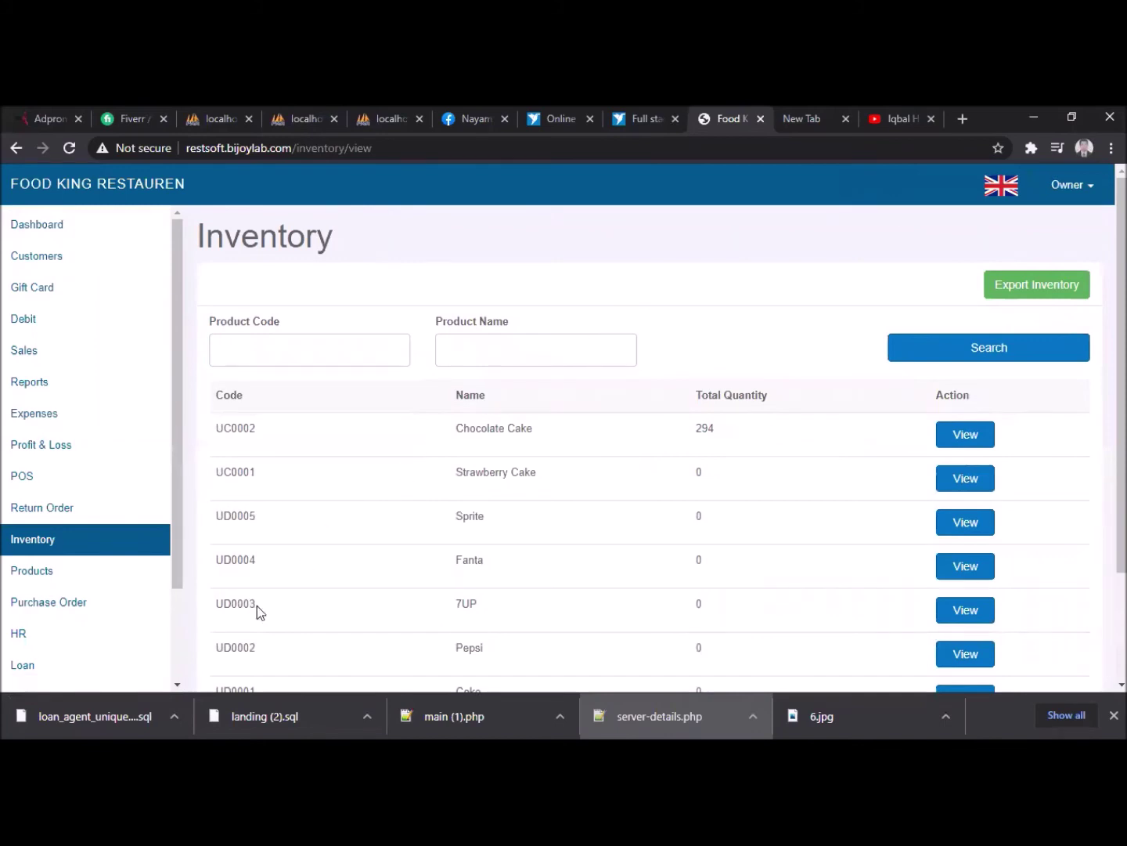
pyautogui.click(968, 487)
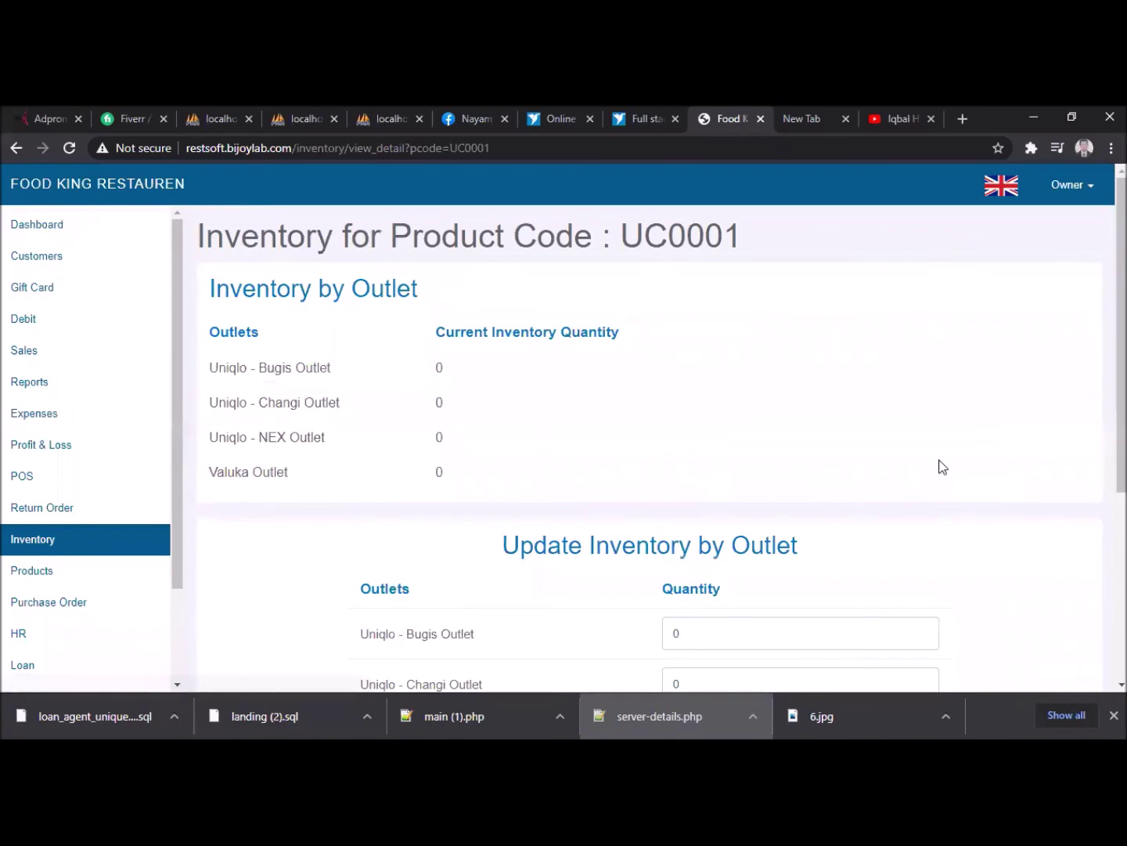
# - Set 100 units for Bugis, Changi, NEX and Valuka outlets and confirm the update
pyautogui.scroll(-3, 940, 466)
pyautogui.click(676, 383)
pyautogui.write('10')
pyautogui.click(675, 436)
pyautogui.write('10')
pyautogui.click(675, 485)
pyautogui.write('10')
pyautogui.click(673, 535)
pyautogui.write('10')
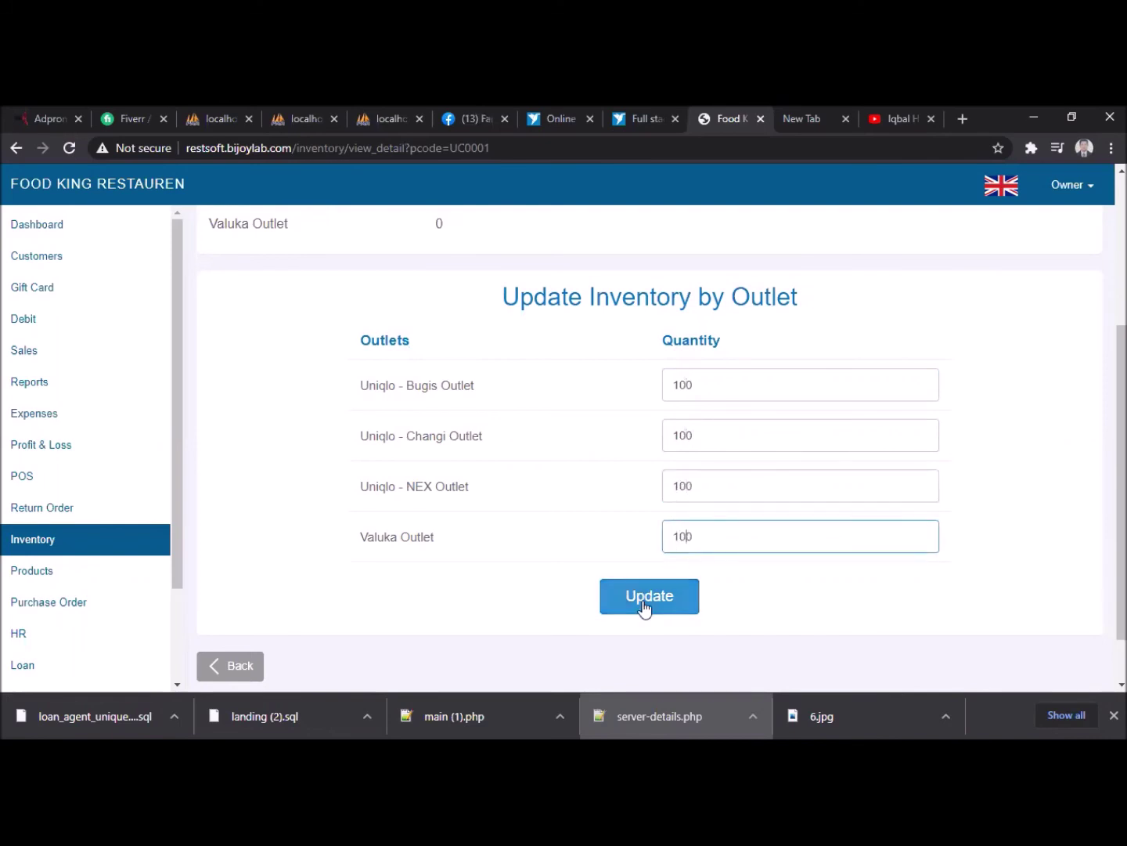
pyautogui.click(648, 601)
pyautogui.click(644, 239)
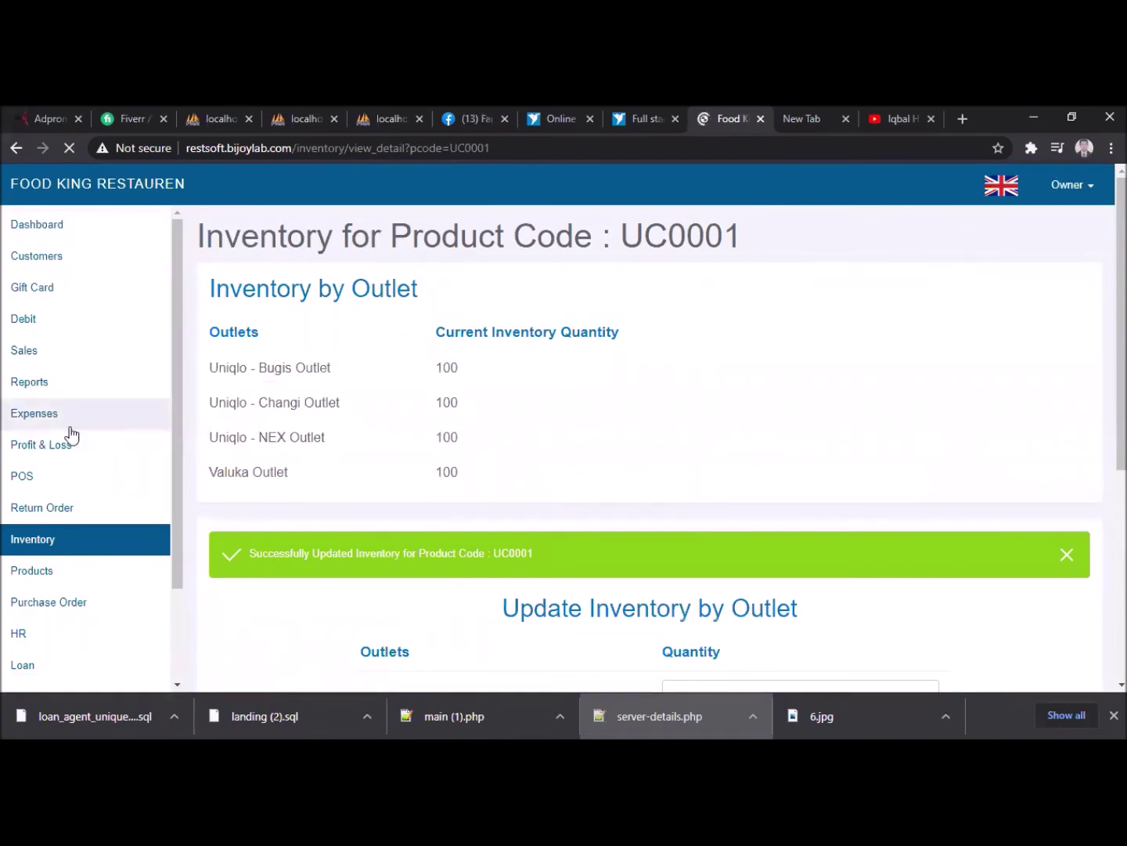
# - Open the point of sale for Valuka Outlet and reload the selling screen
pyautogui.click(32, 479)
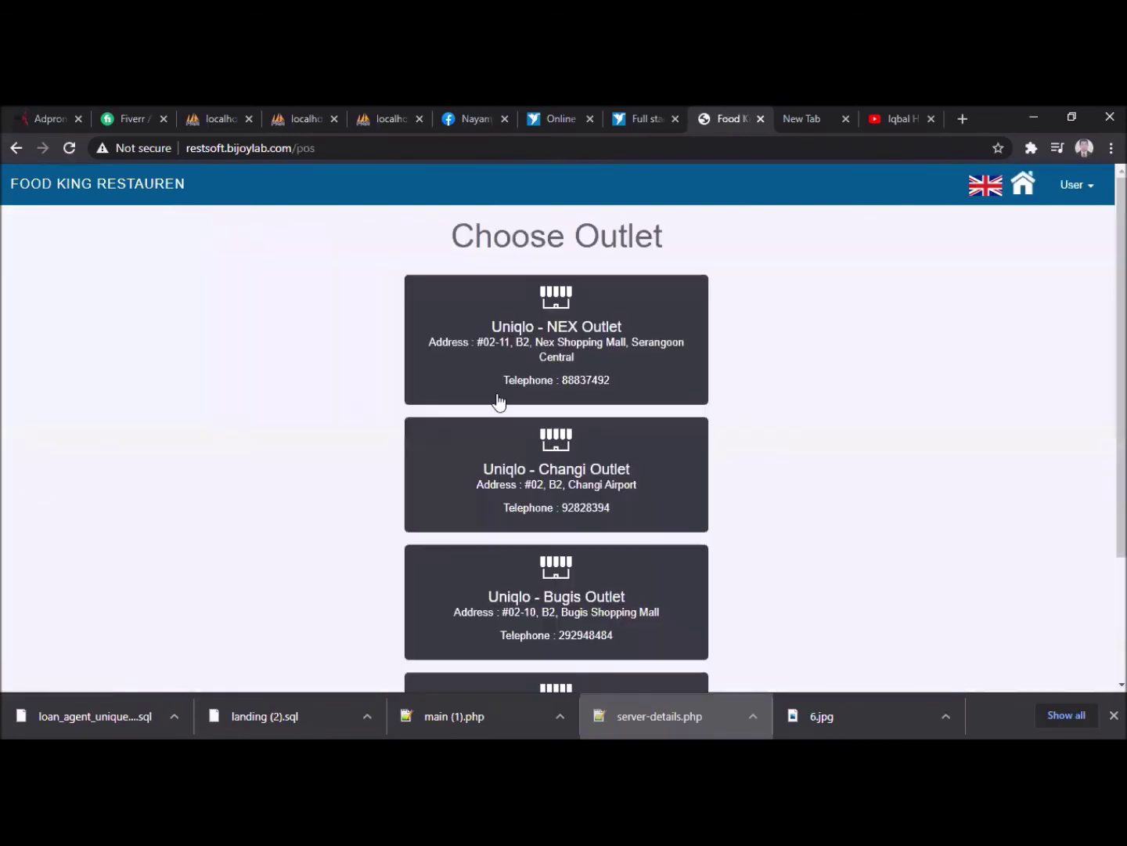
pyautogui.scroll(-1, 537, 623)
pyautogui.scroll(-2, 537, 623)
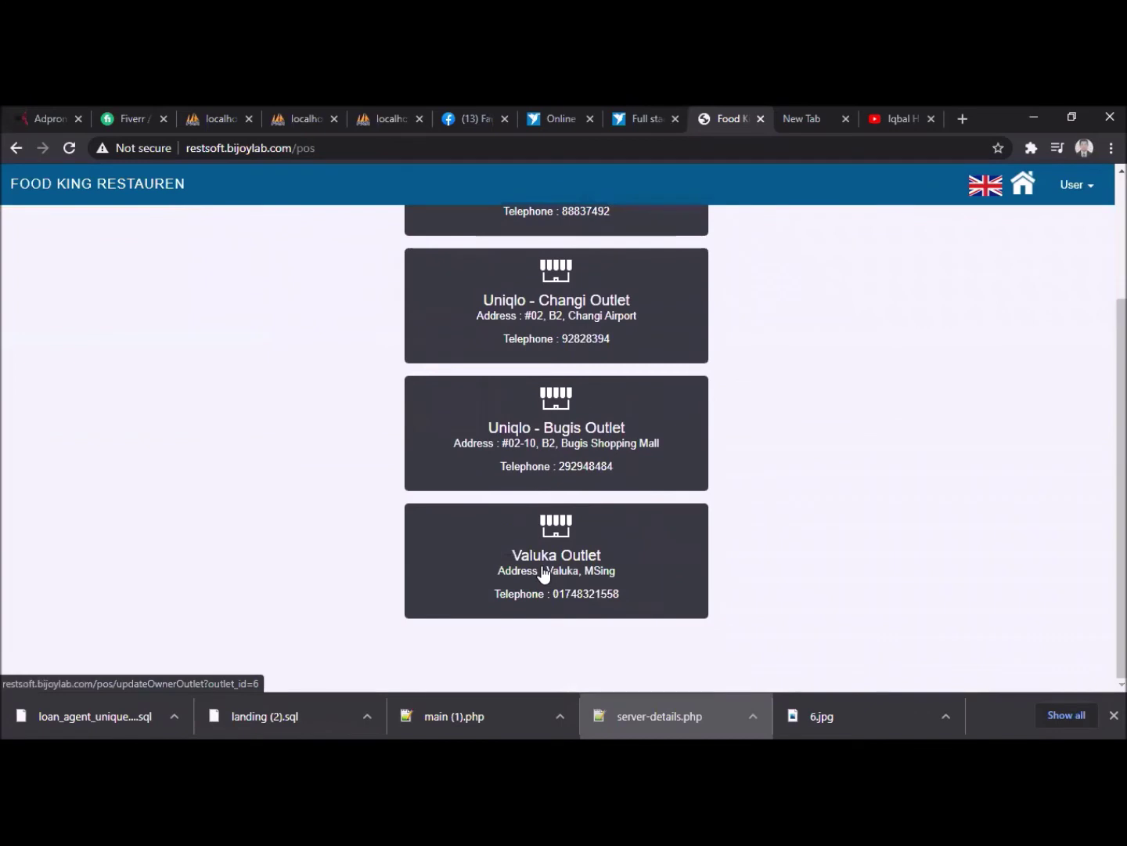
pyautogui.click(581, 349)
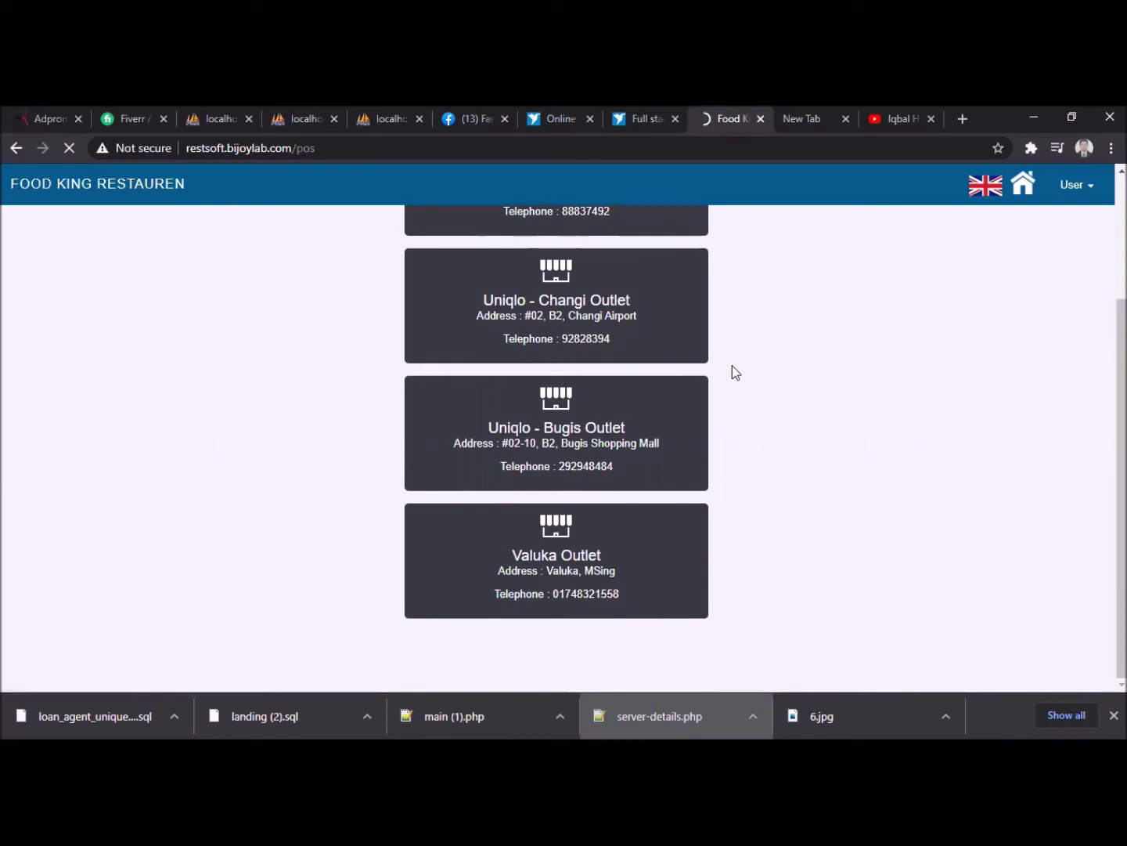
pyautogui.click(67, 146)
pyautogui.click(68, 147)
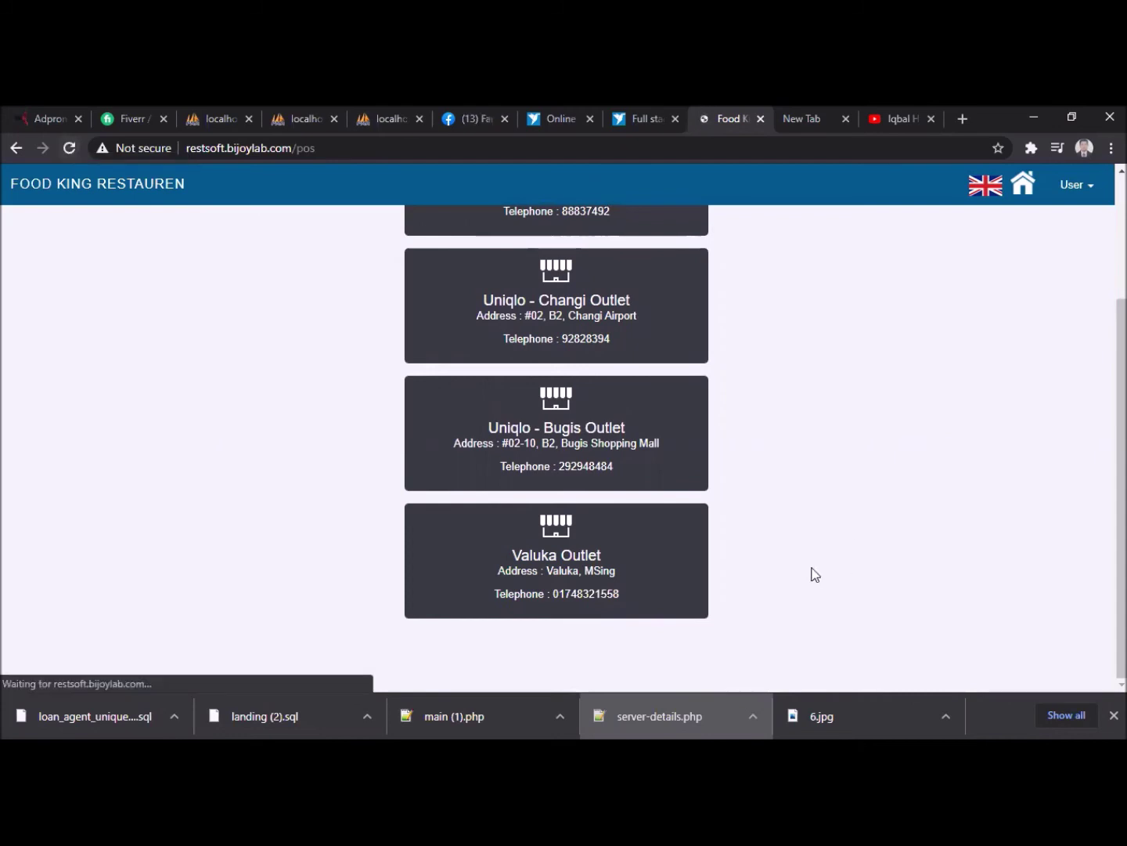
pyautogui.click(585, 561)
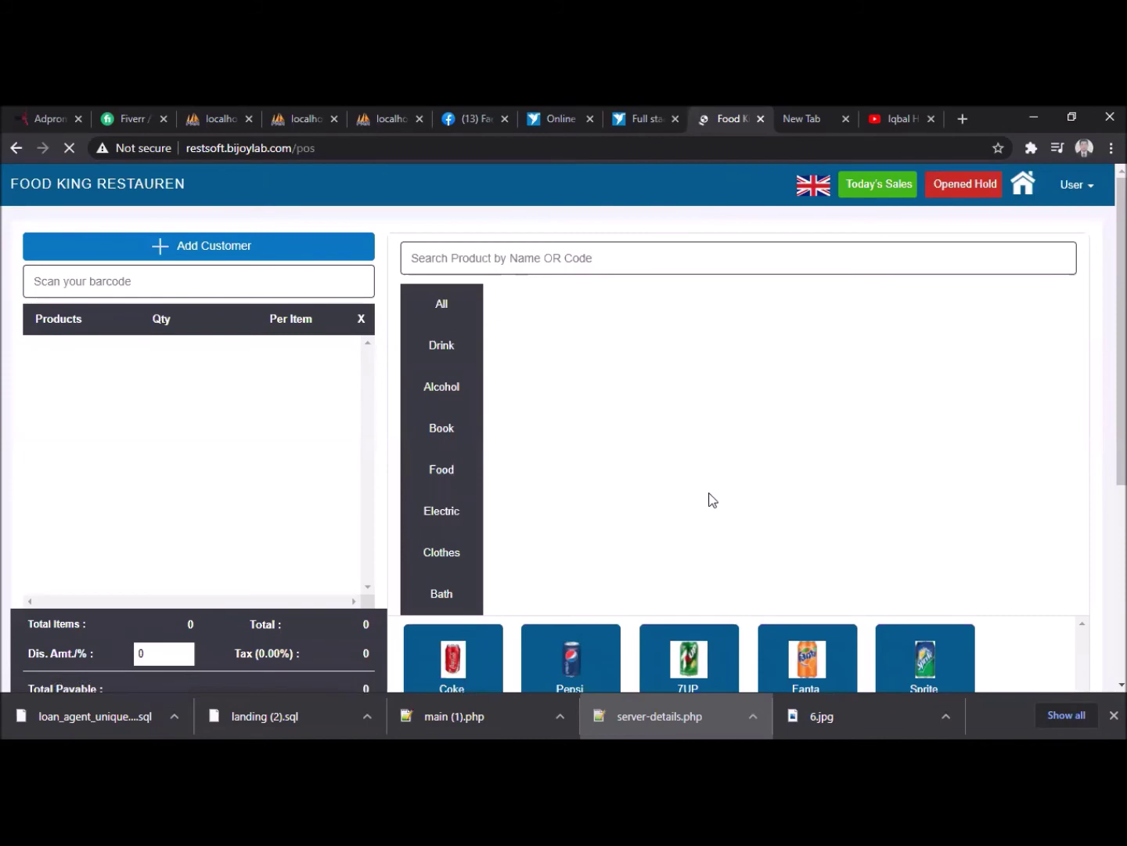
pyautogui.scroll(-2, 710, 496)
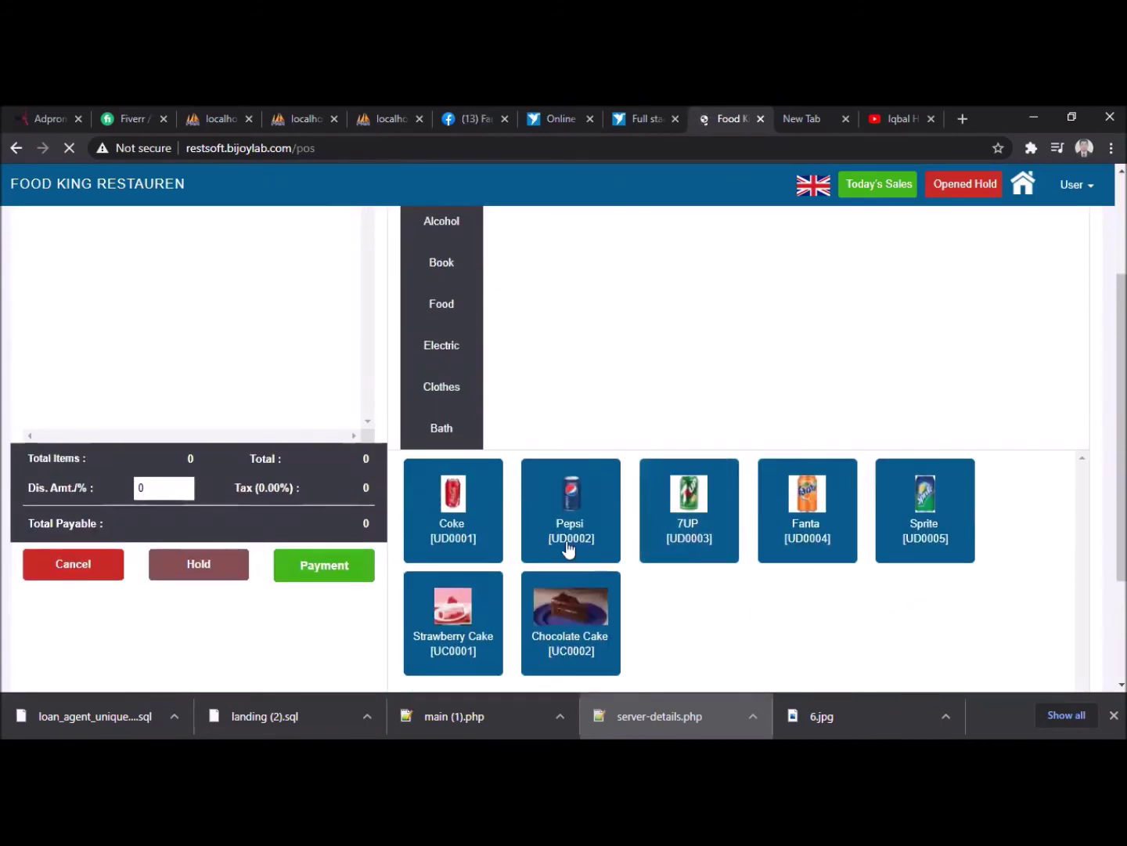
pyautogui.scroll(2, 811, 454)
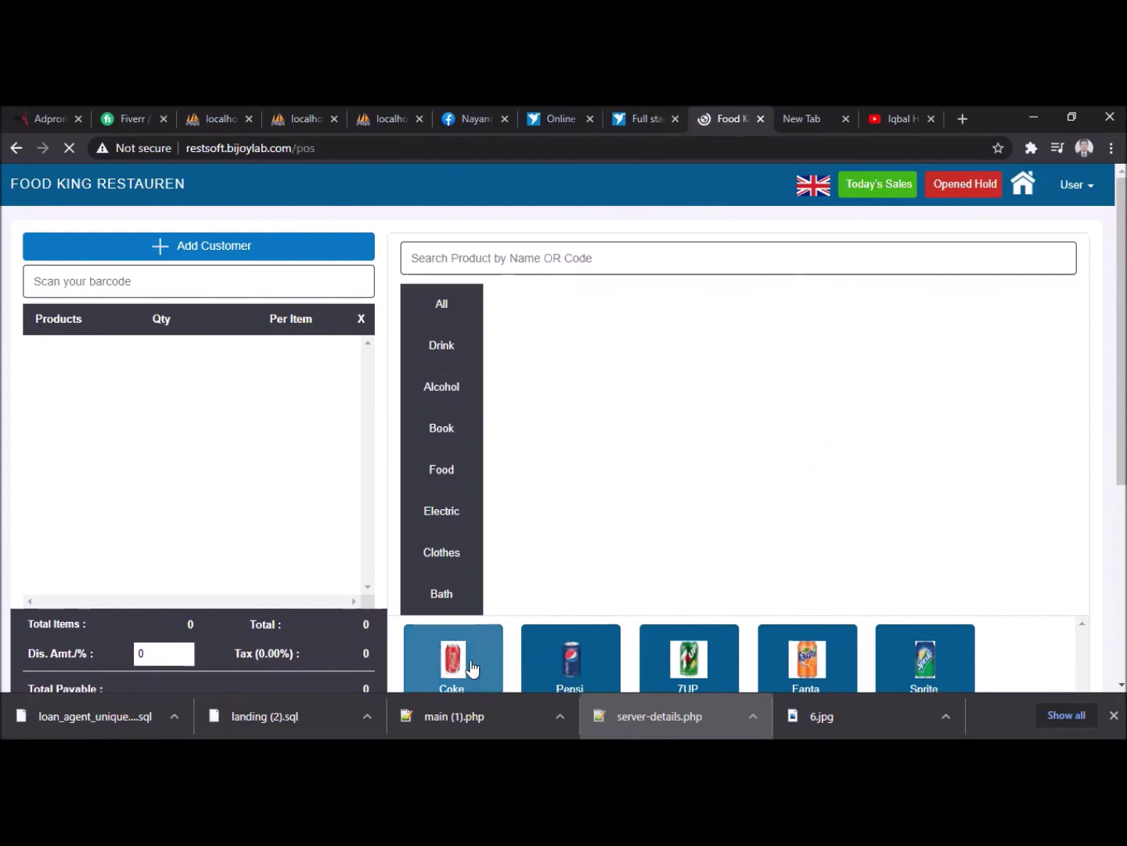
pyautogui.scroll(-3, 617, 446)
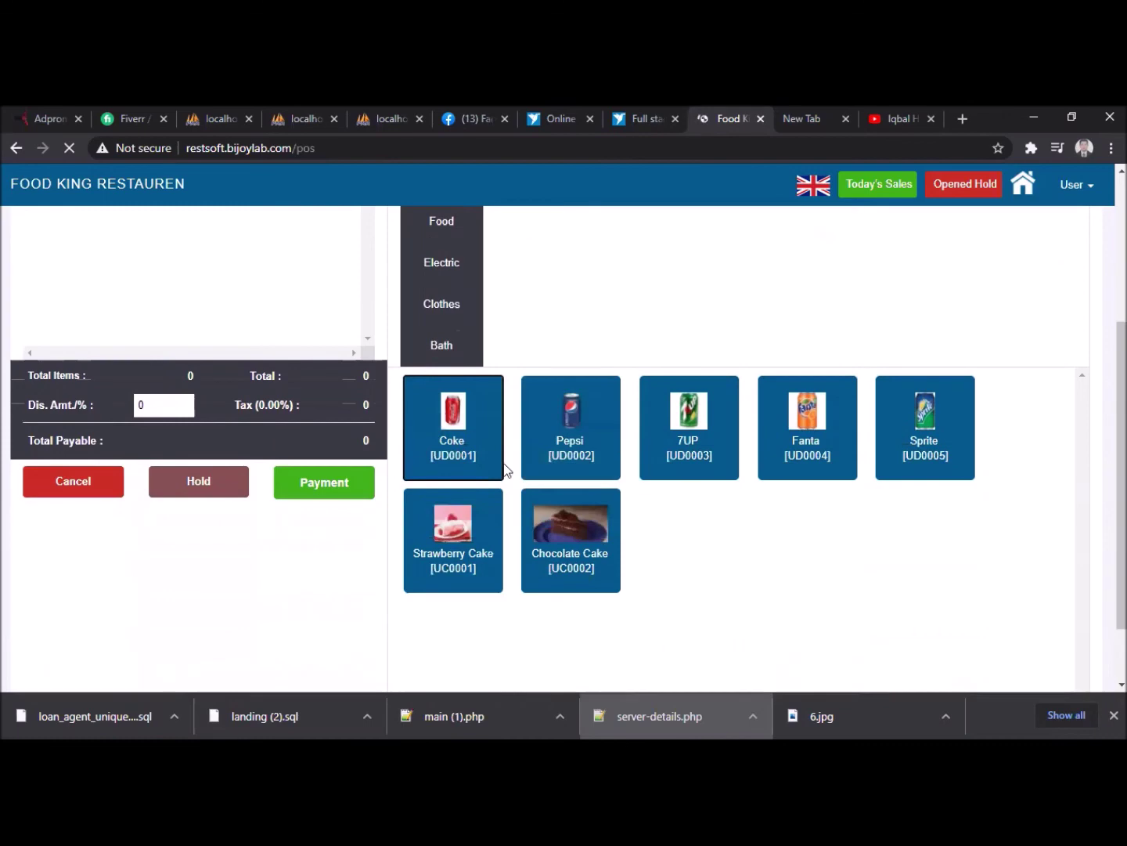
pyautogui.click(69, 150)
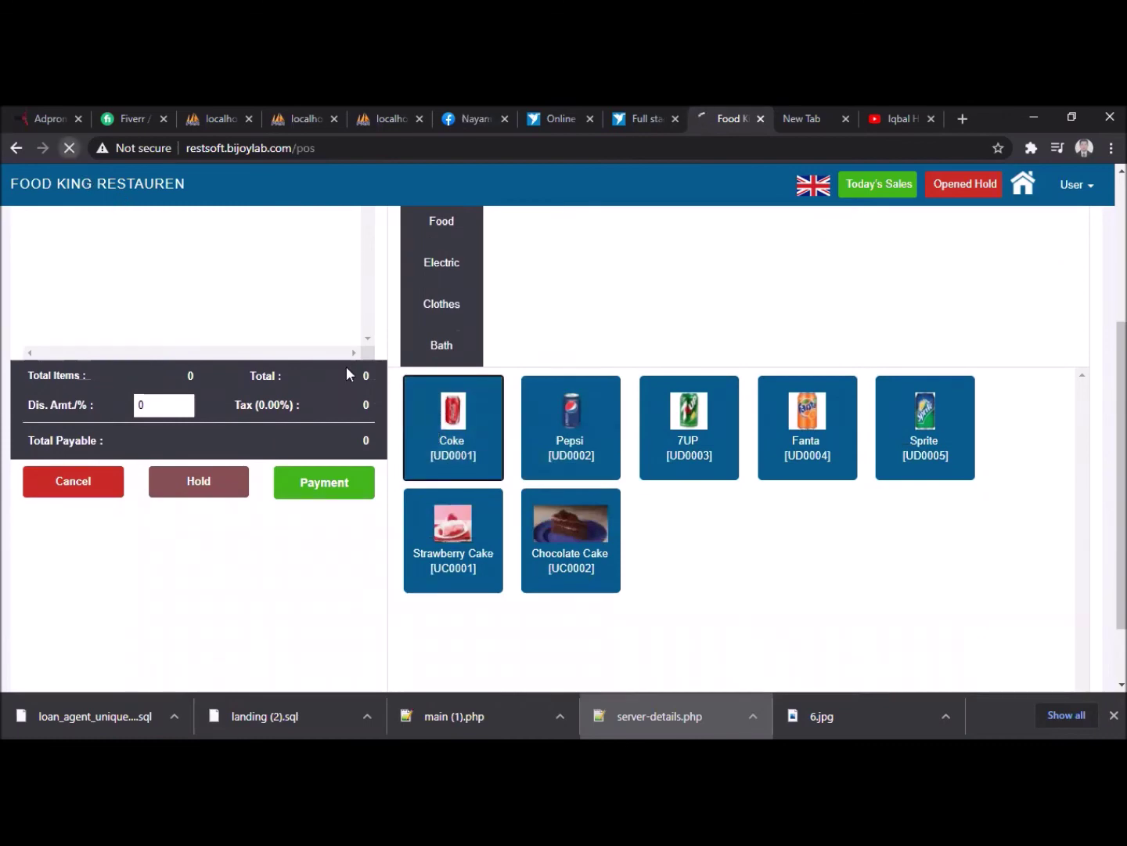
# - Try adding Coke and Pepsi, dismiss both out-of-stock warnings, and return to the dashboard
pyautogui.click(469, 348)
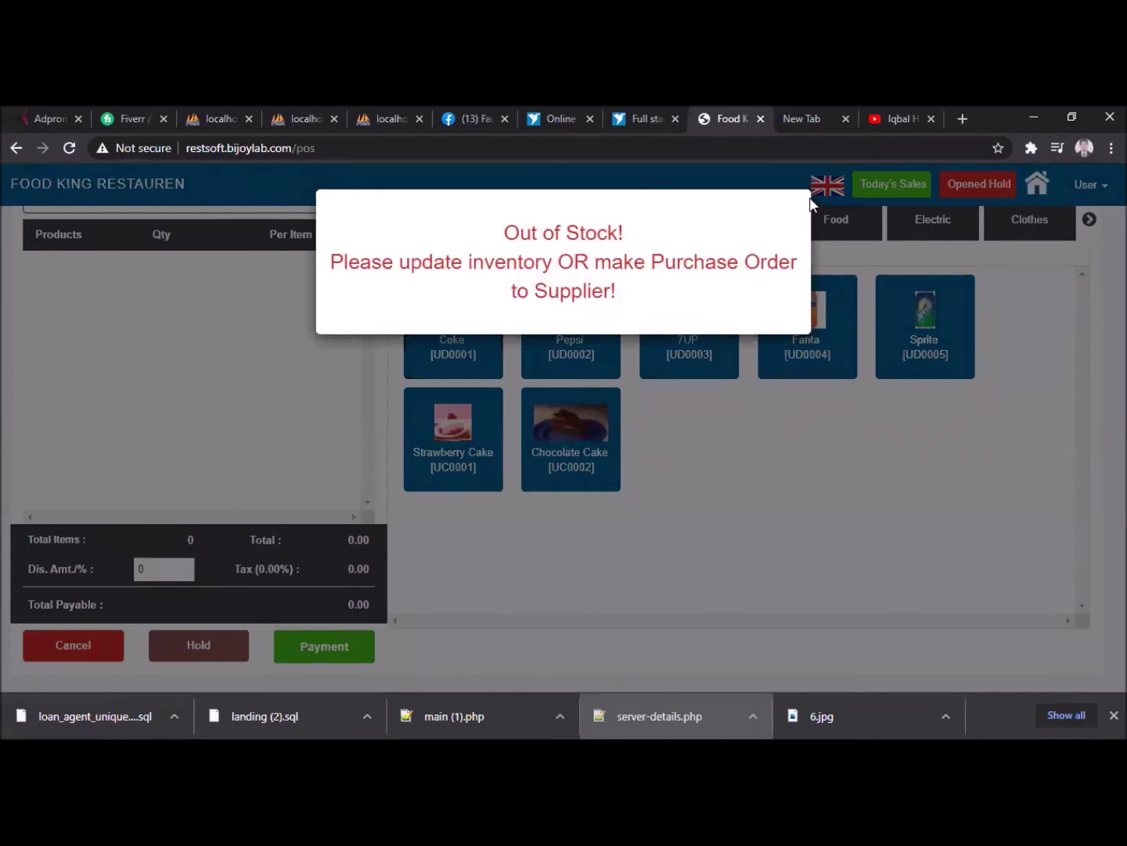
pyautogui.click(665, 434)
pyautogui.click(598, 362)
pyautogui.click(945, 281)
pyautogui.click(1018, 188)
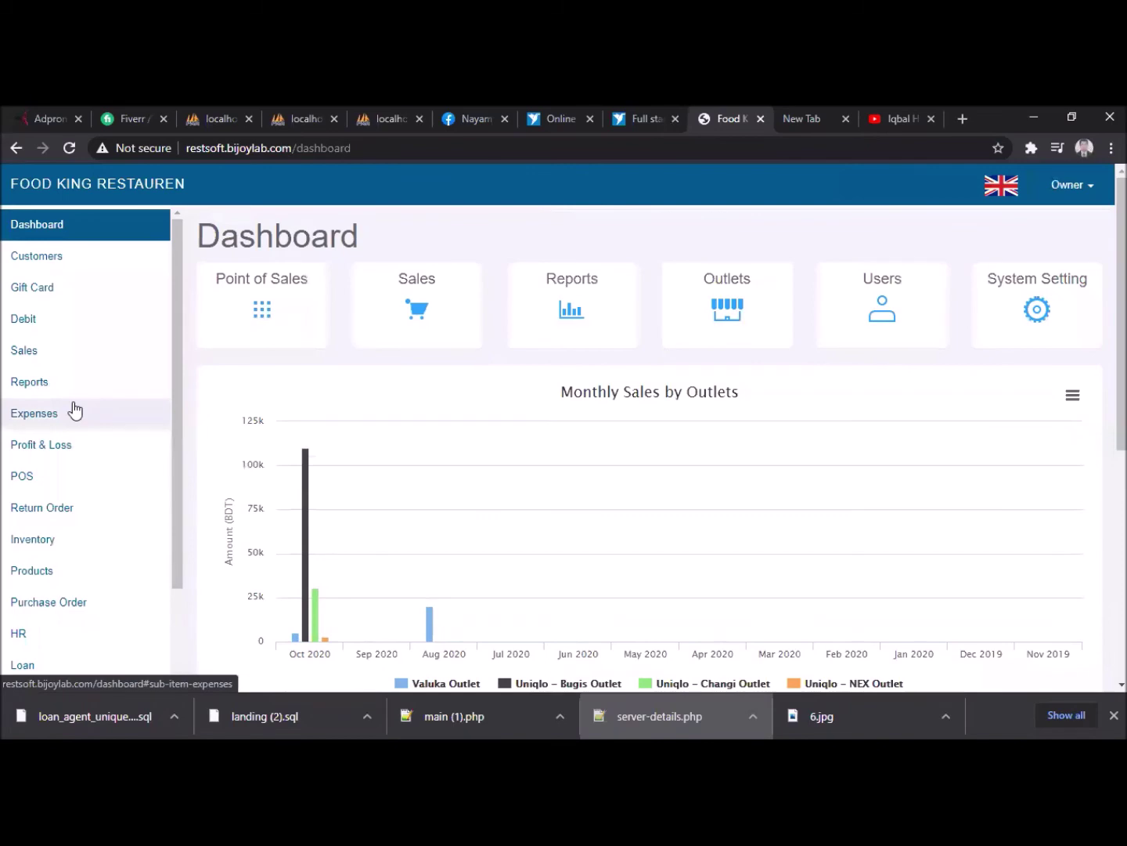
# - Open Products > Print Product Label, scroll its Barcode39 PHP errors, and go back
pyautogui.scroll(-3, 76, 410)
pyautogui.scroll(-3, 469, 499)
pyautogui.scroll(-3, 469, 498)
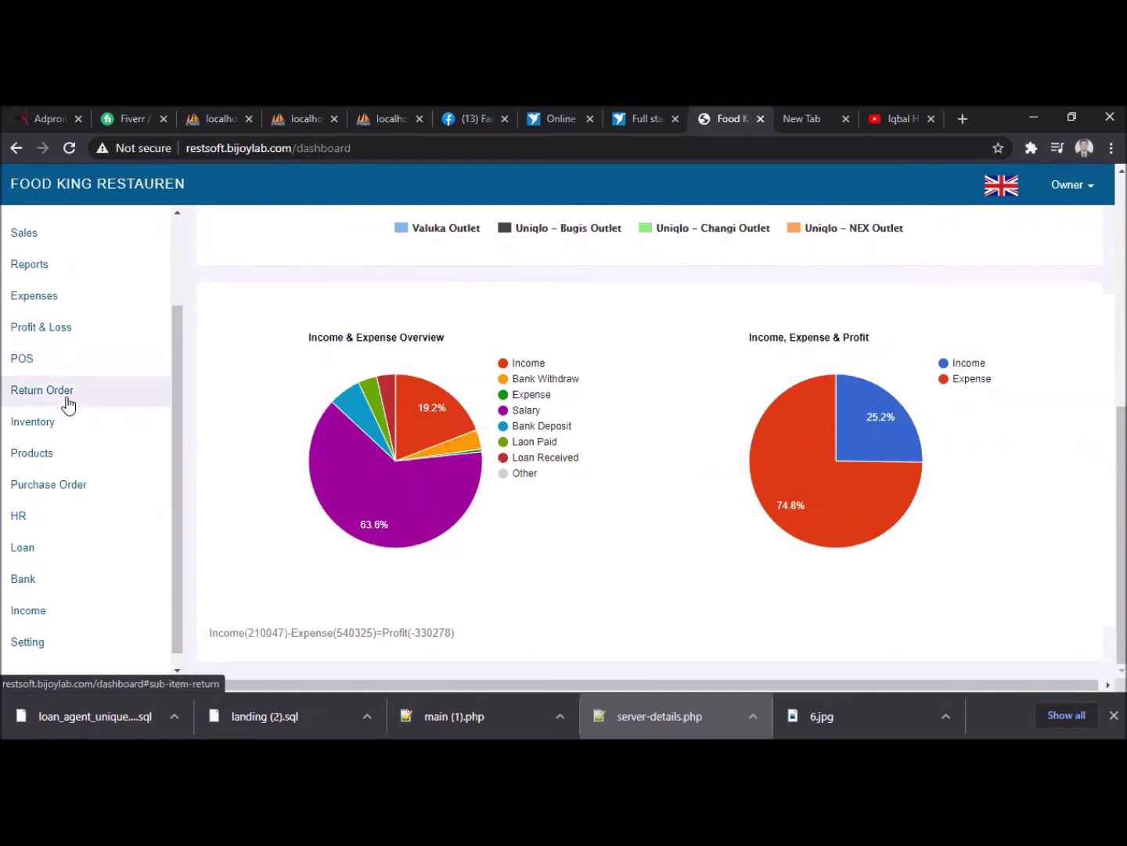
pyautogui.click(47, 455)
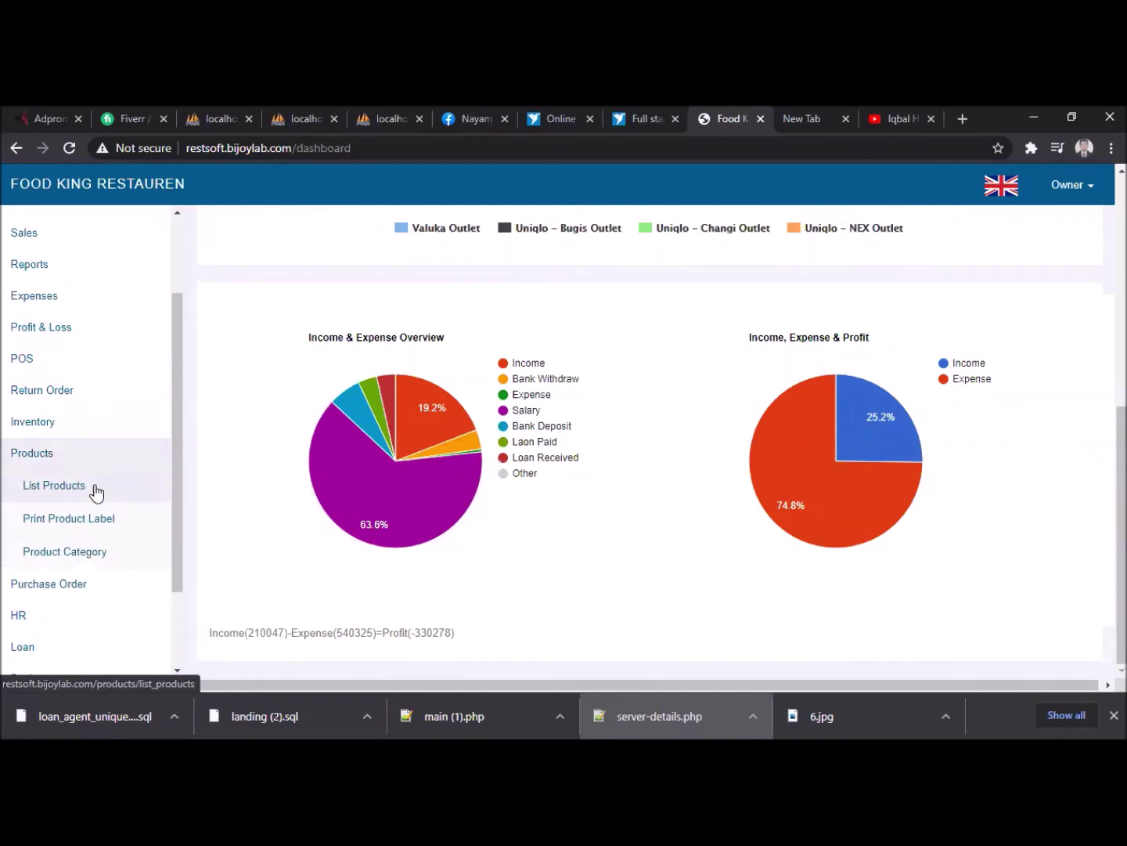
pyautogui.click(86, 529)
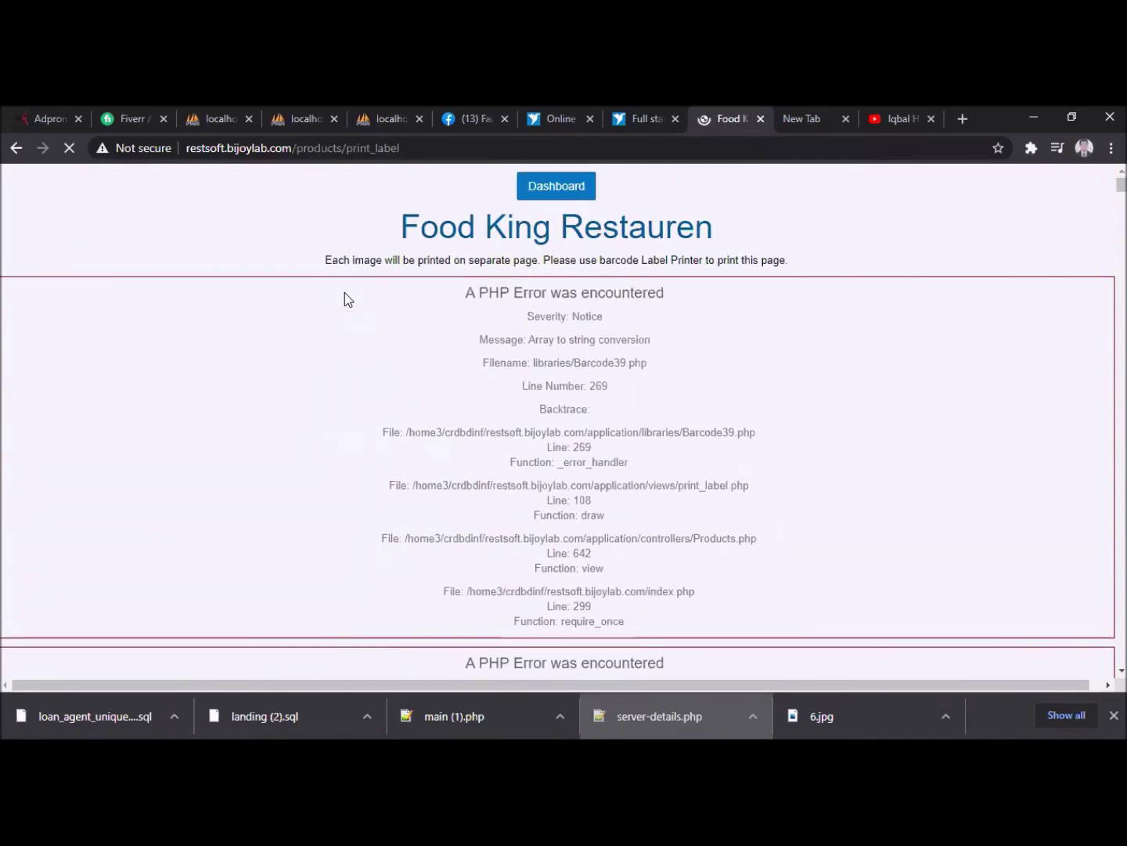
pyautogui.scroll(-5, 345, 292)
pyautogui.scroll(-5, 346, 296)
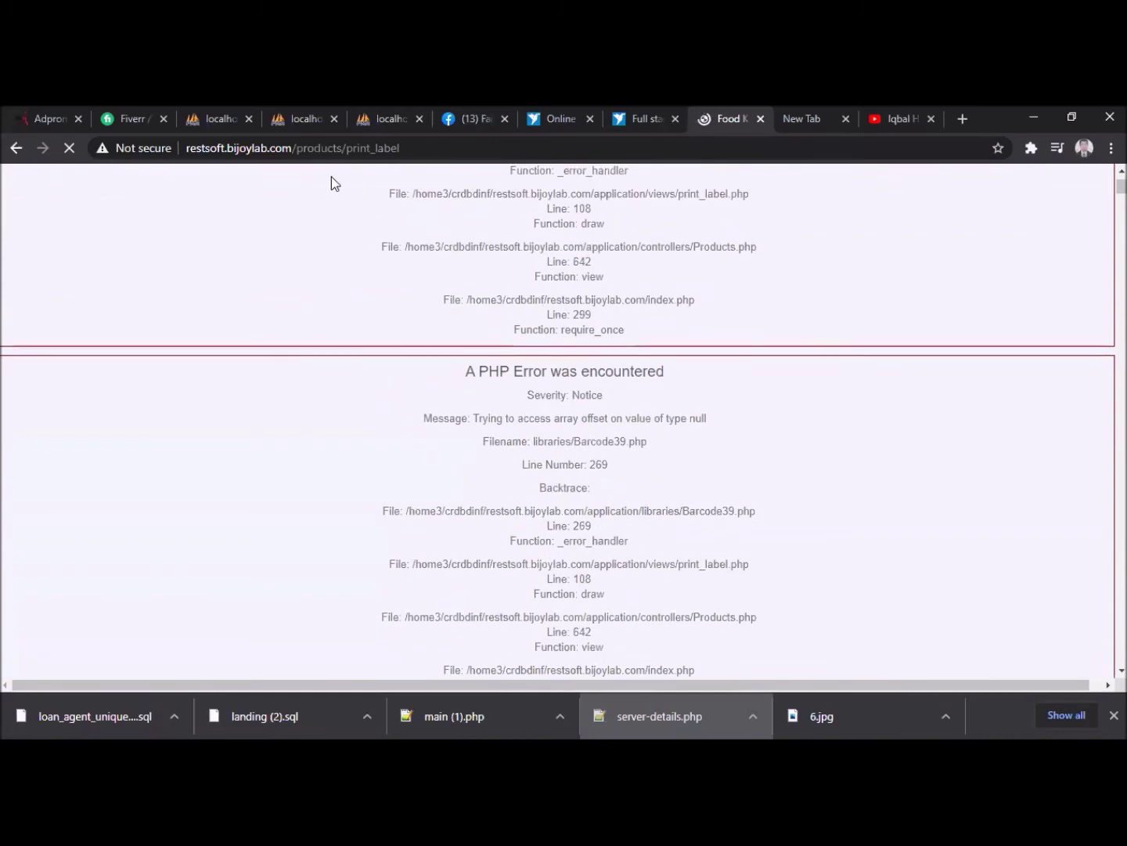
pyautogui.click(16, 148)
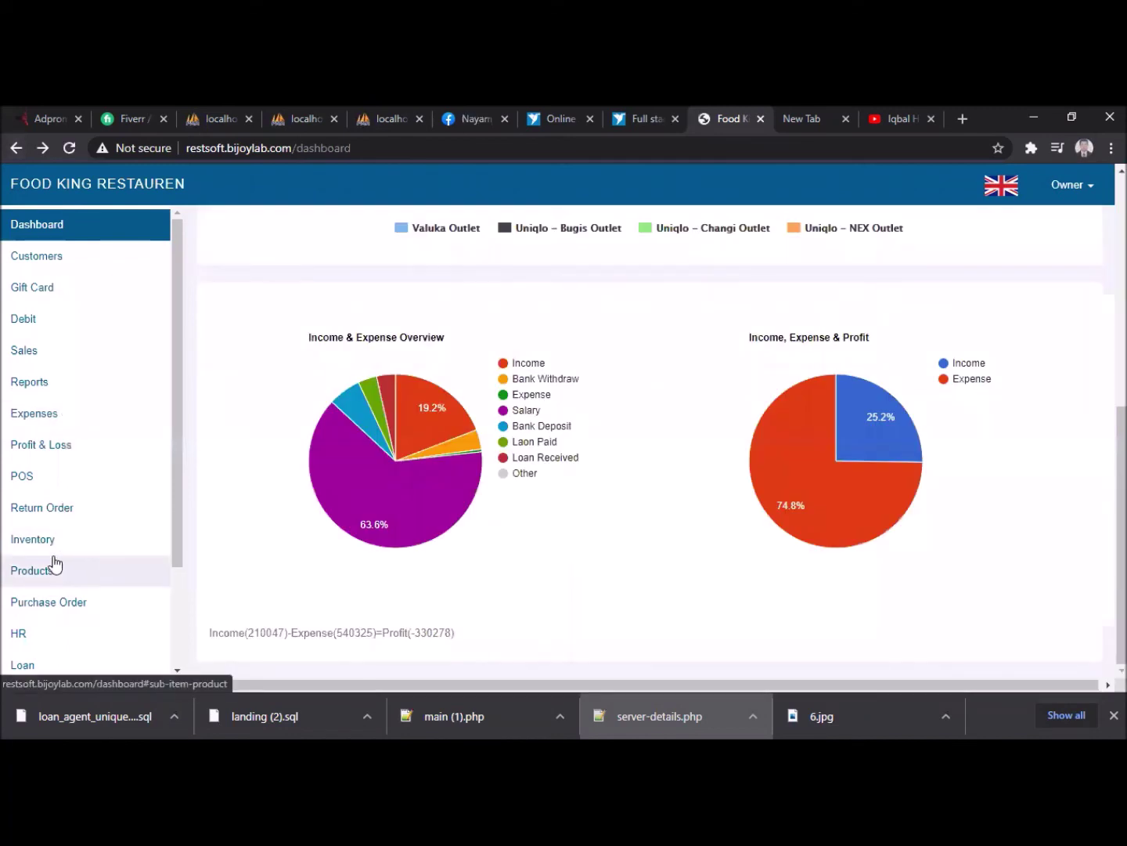
# - Open the product list and preview the Chocolate Cake barcode label, then close it
pyautogui.scroll(-2, 53, 564)
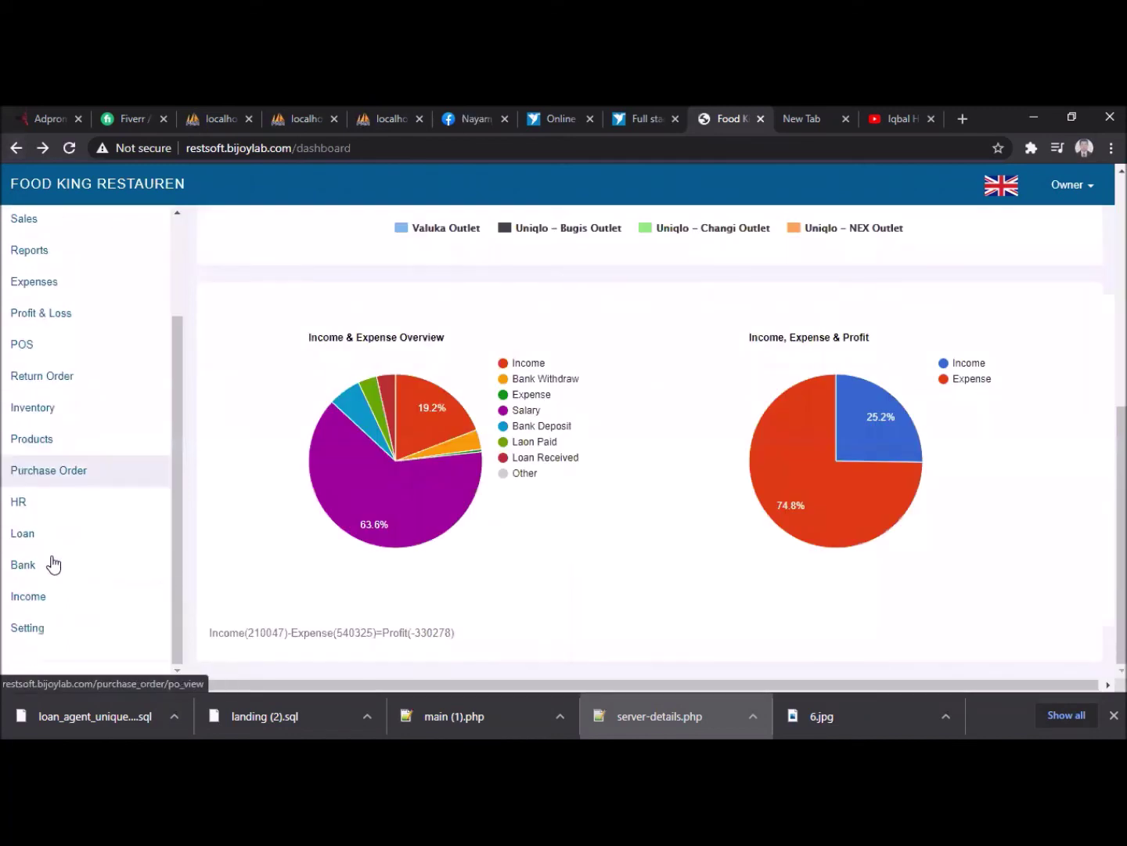
pyautogui.click(49, 445)
pyautogui.click(55, 470)
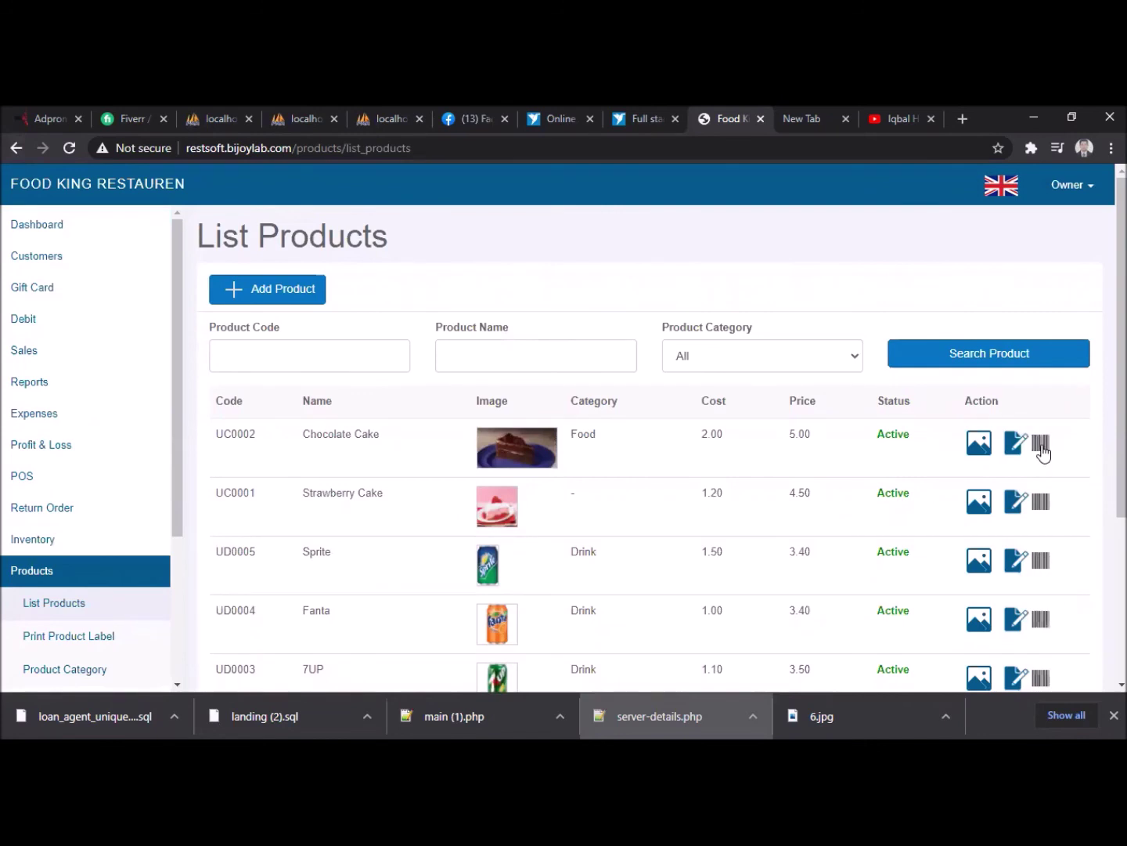
pyautogui.click(1040, 444)
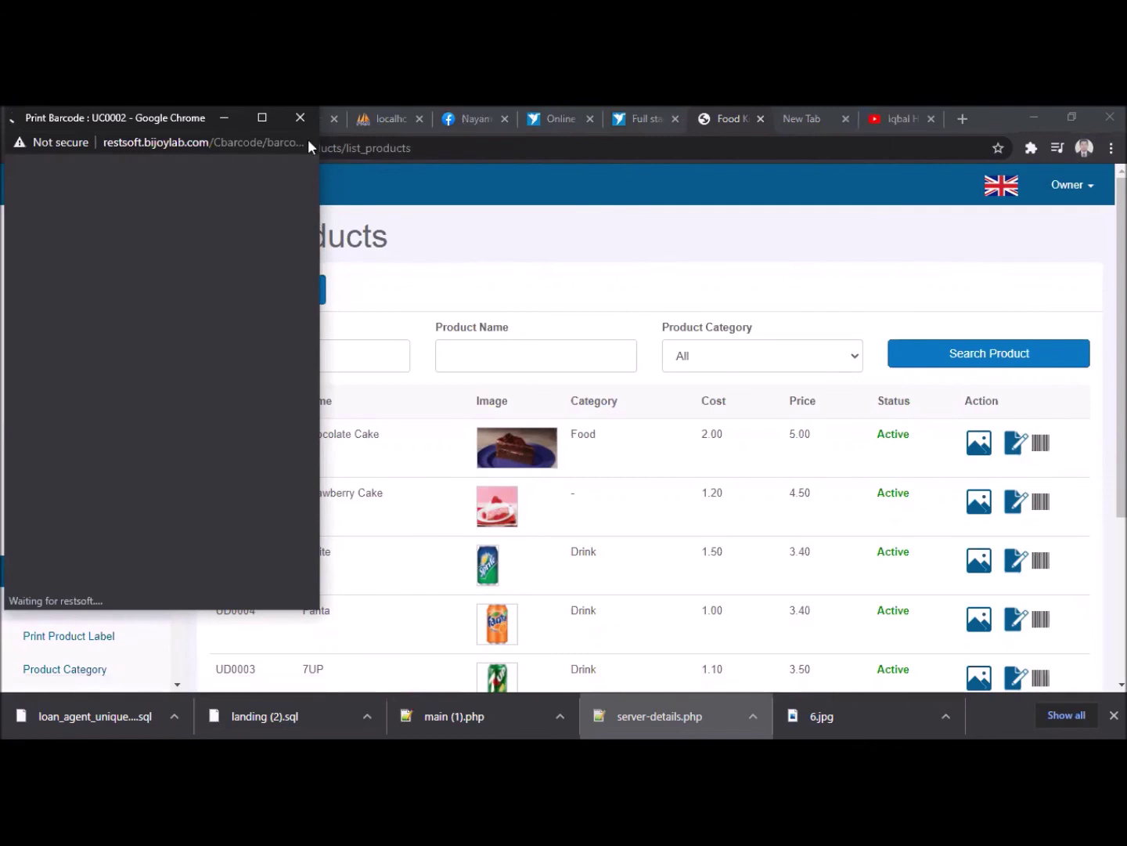
pyautogui.click(301, 117)
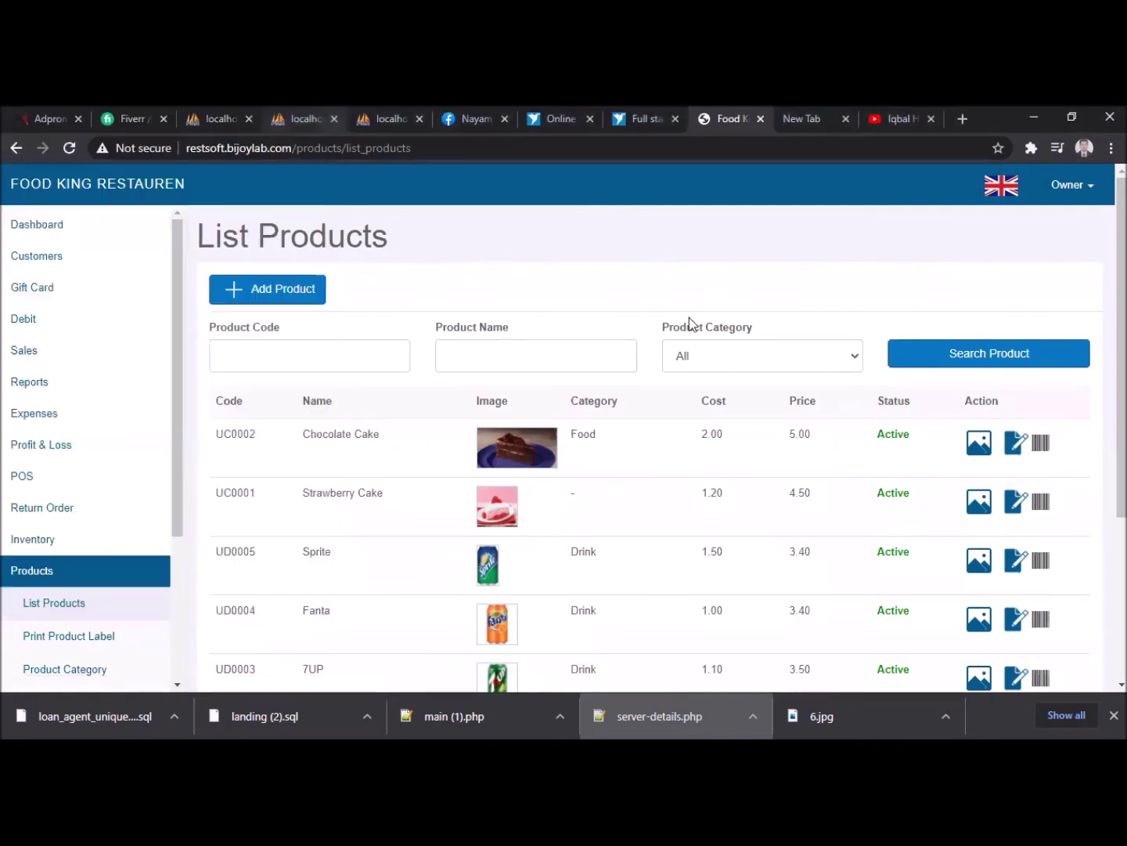
pyautogui.click(1042, 448)
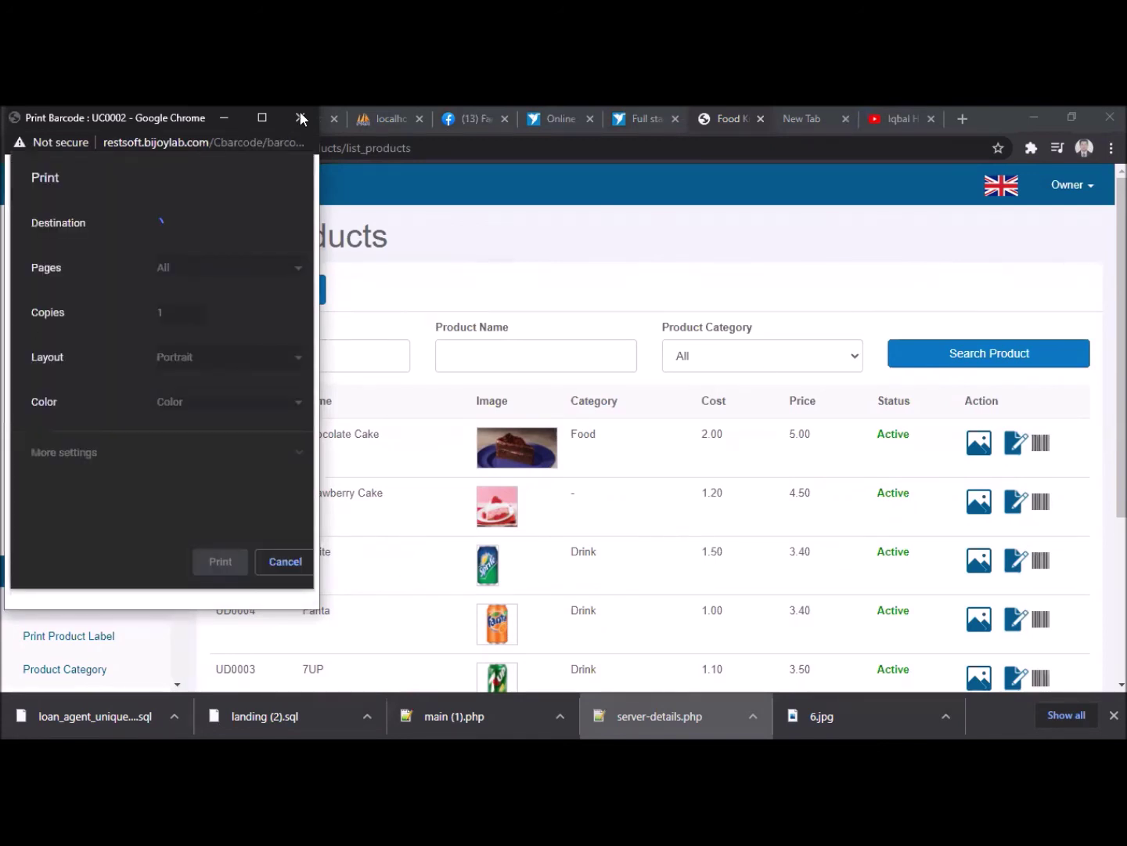
pyautogui.click(273, 560)
# - Preview the Strawberry Cake barcode label, cancel printing and close its window
pyautogui.click(1039, 505)
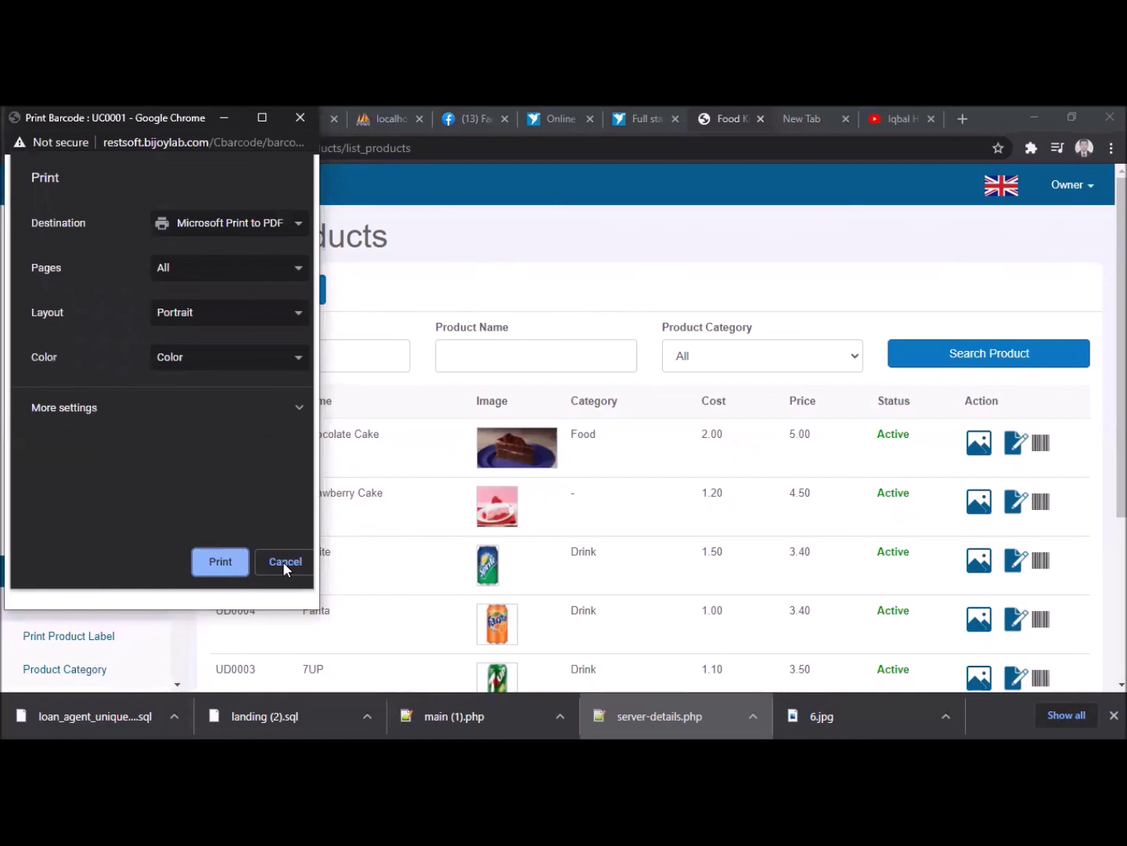
pyautogui.click(285, 560)
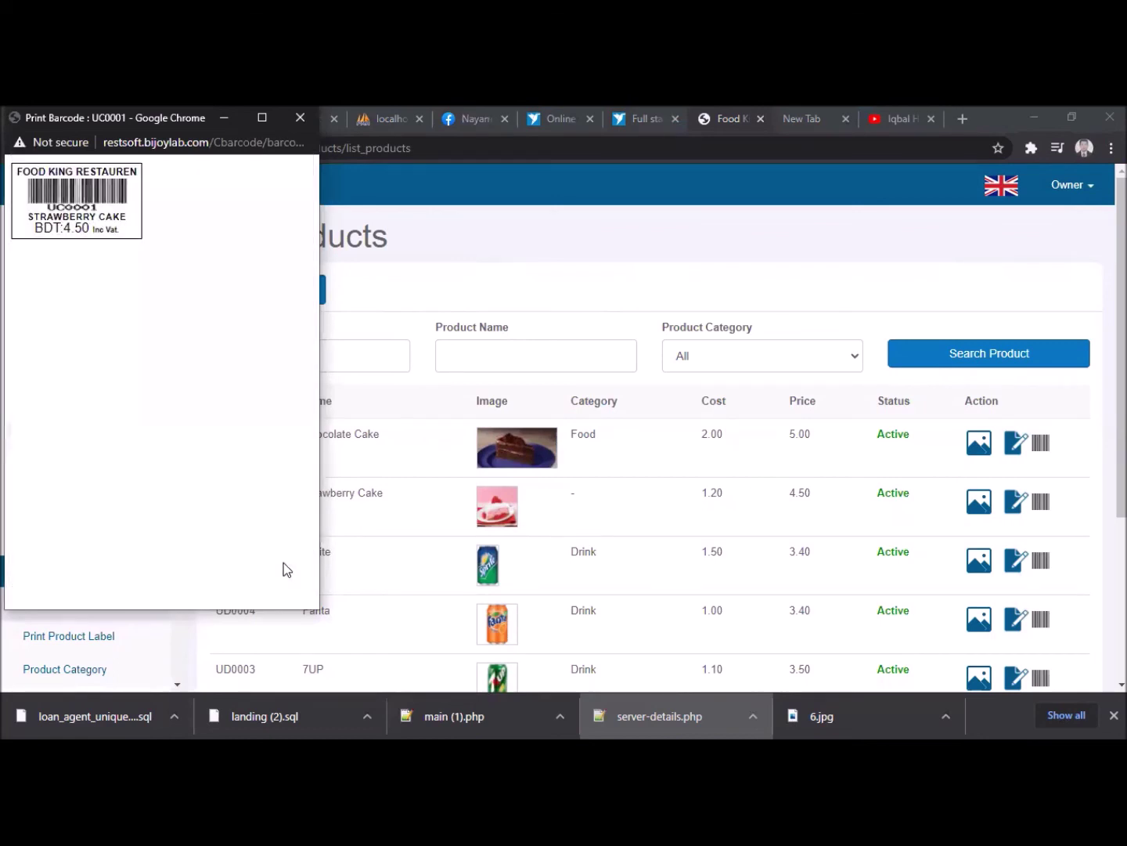
pyautogui.click(300, 117)
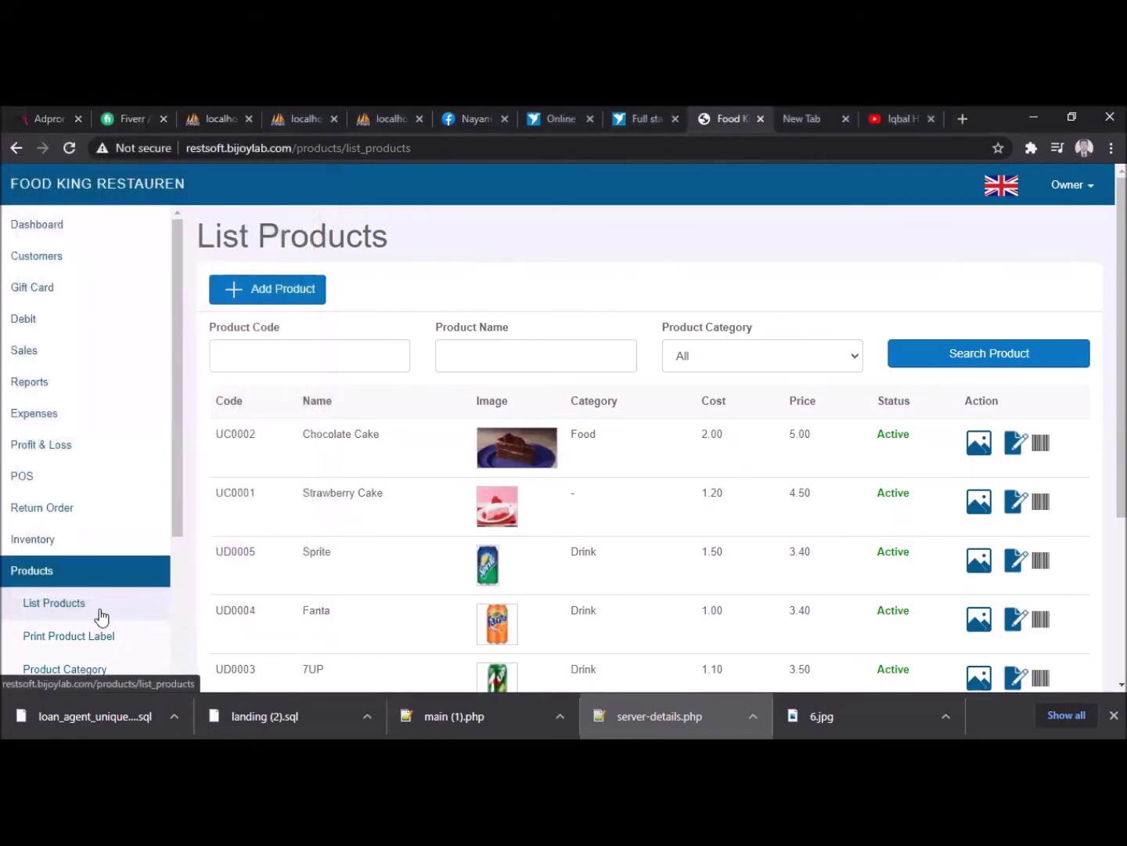
pyautogui.scroll(-2, 110, 624)
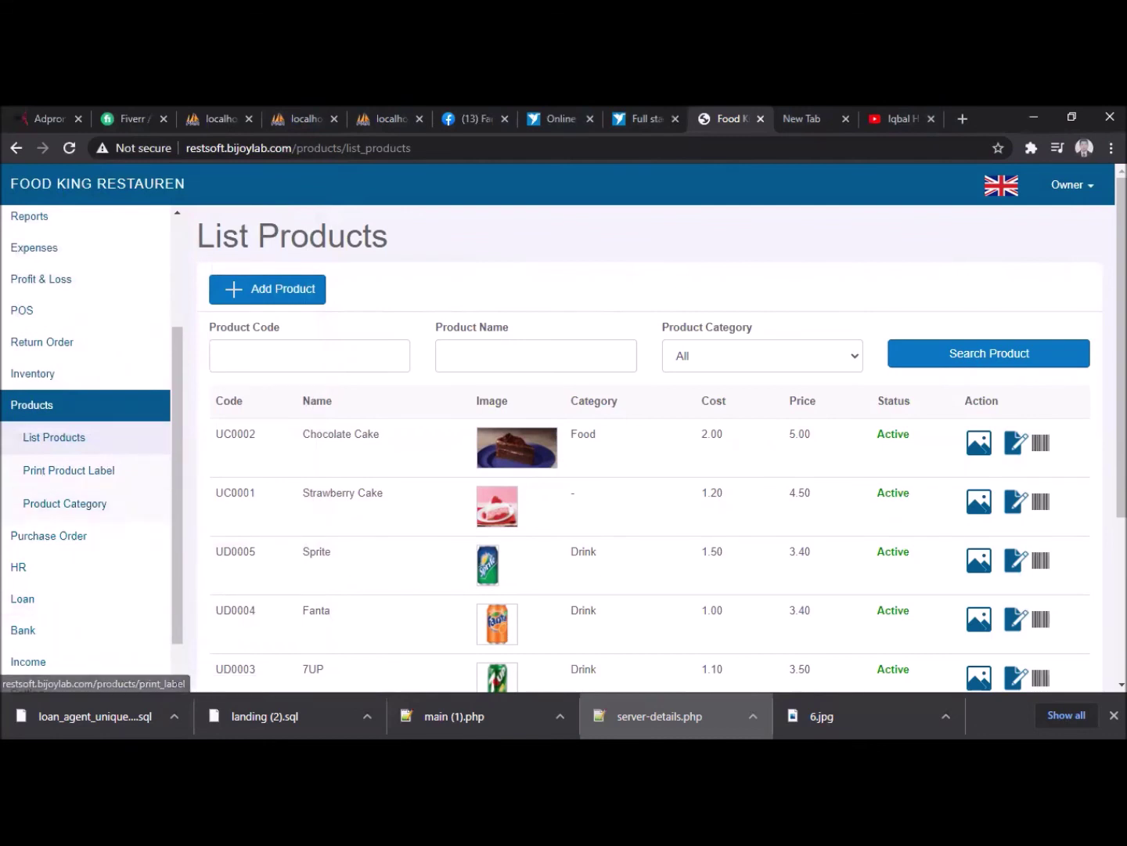
pyautogui.click(22, 310)
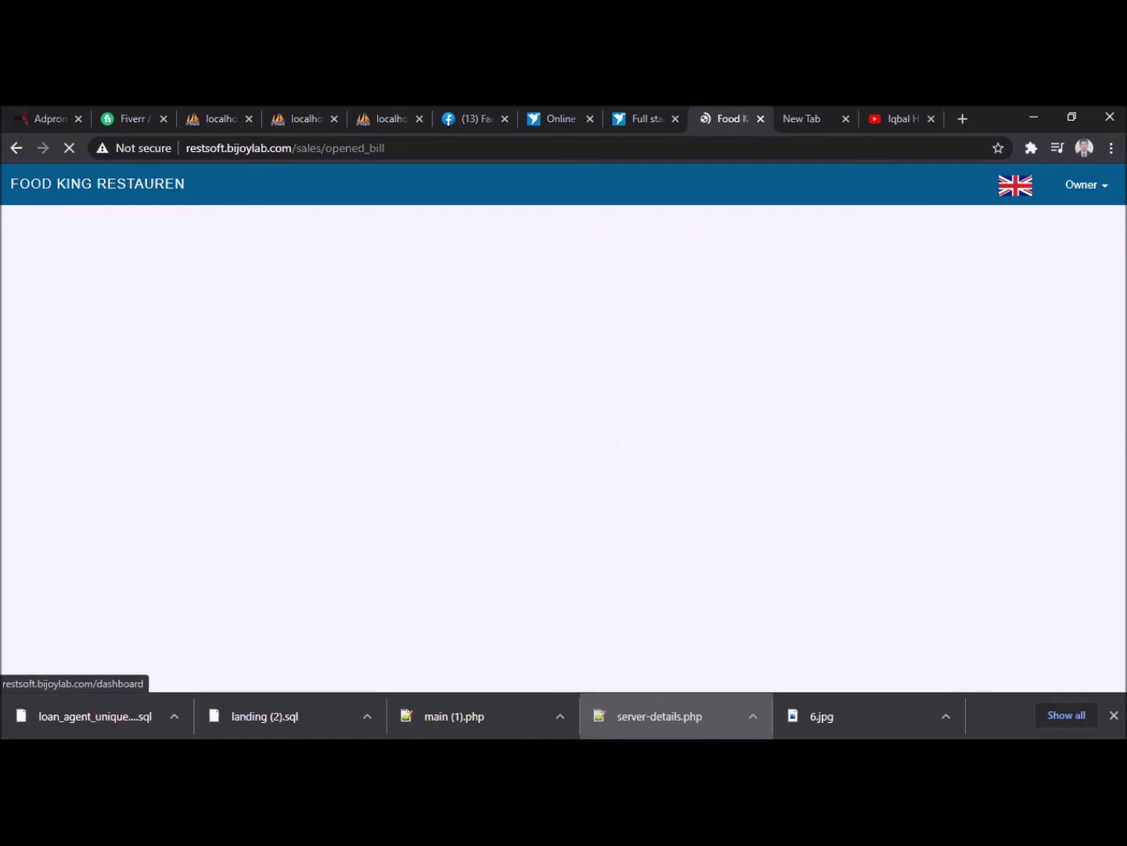
# - Check that Today's Sales and the Opened Bill list are both empty
pyautogui.click(67, 154)
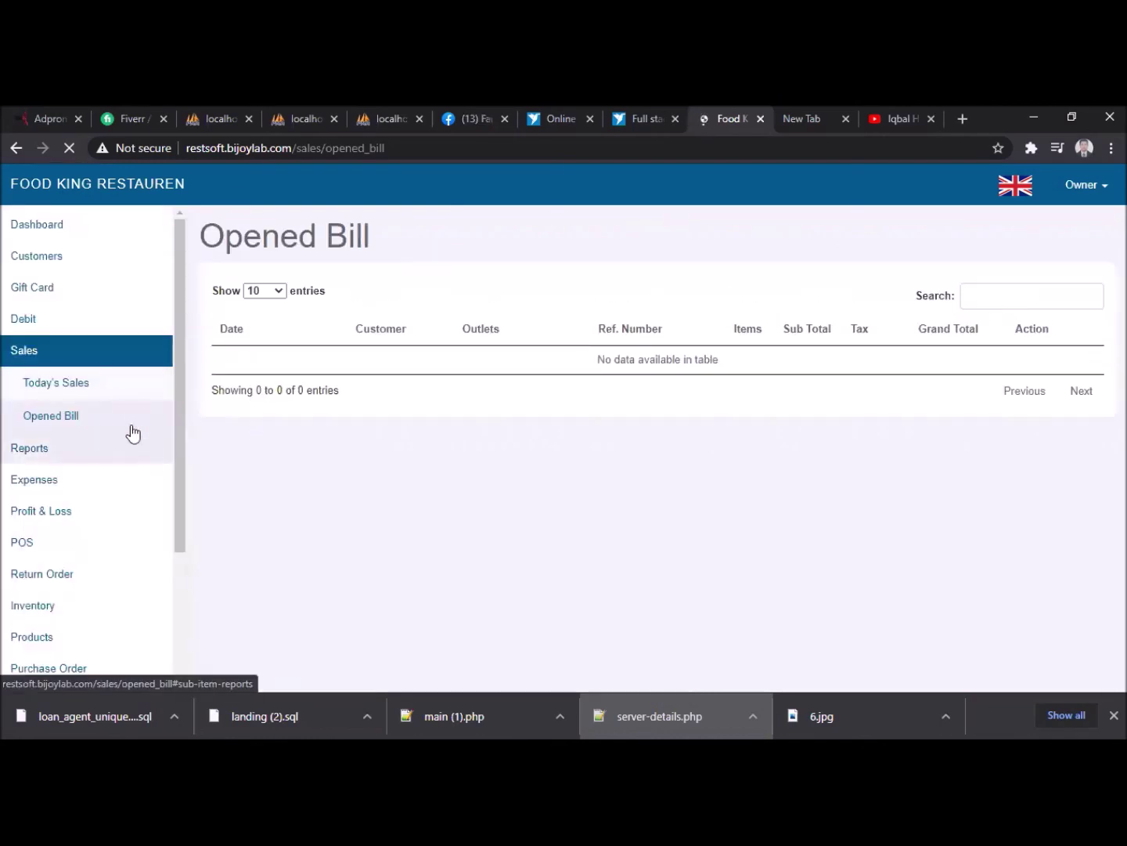
pyautogui.click(71, 391)
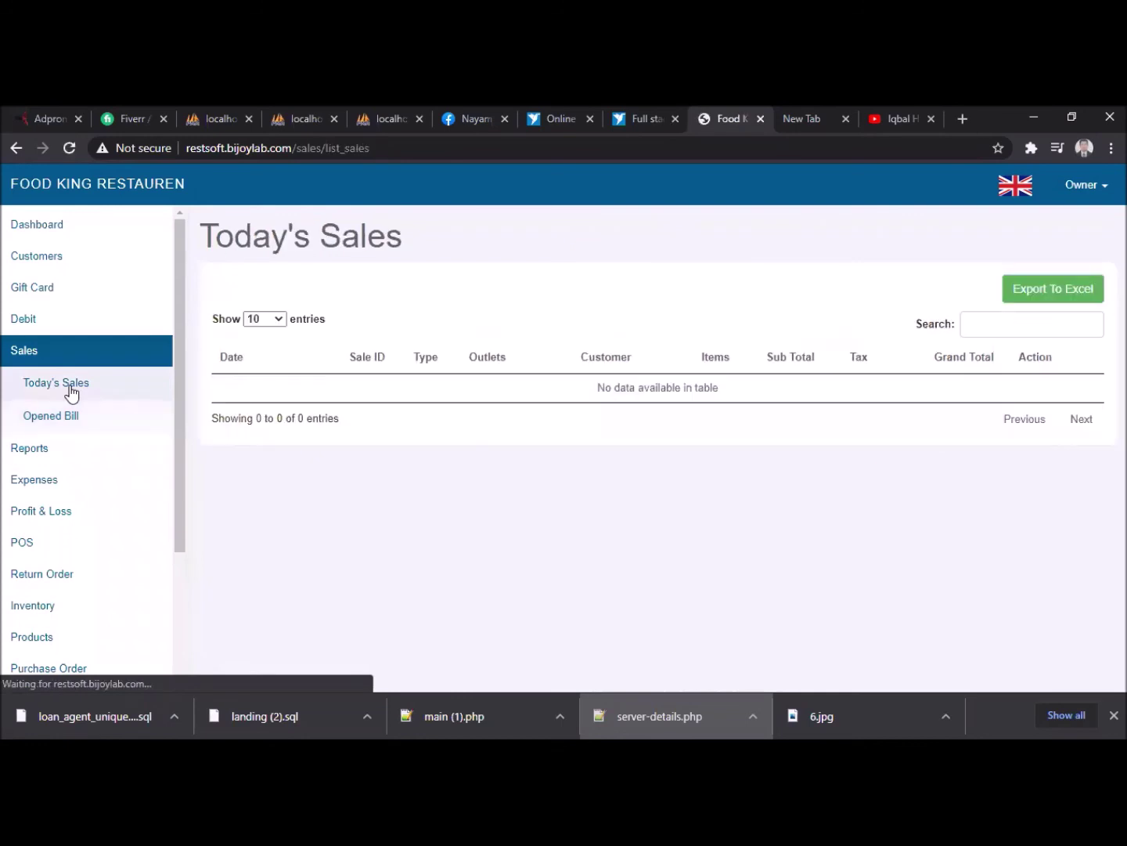
pyautogui.click(59, 423)
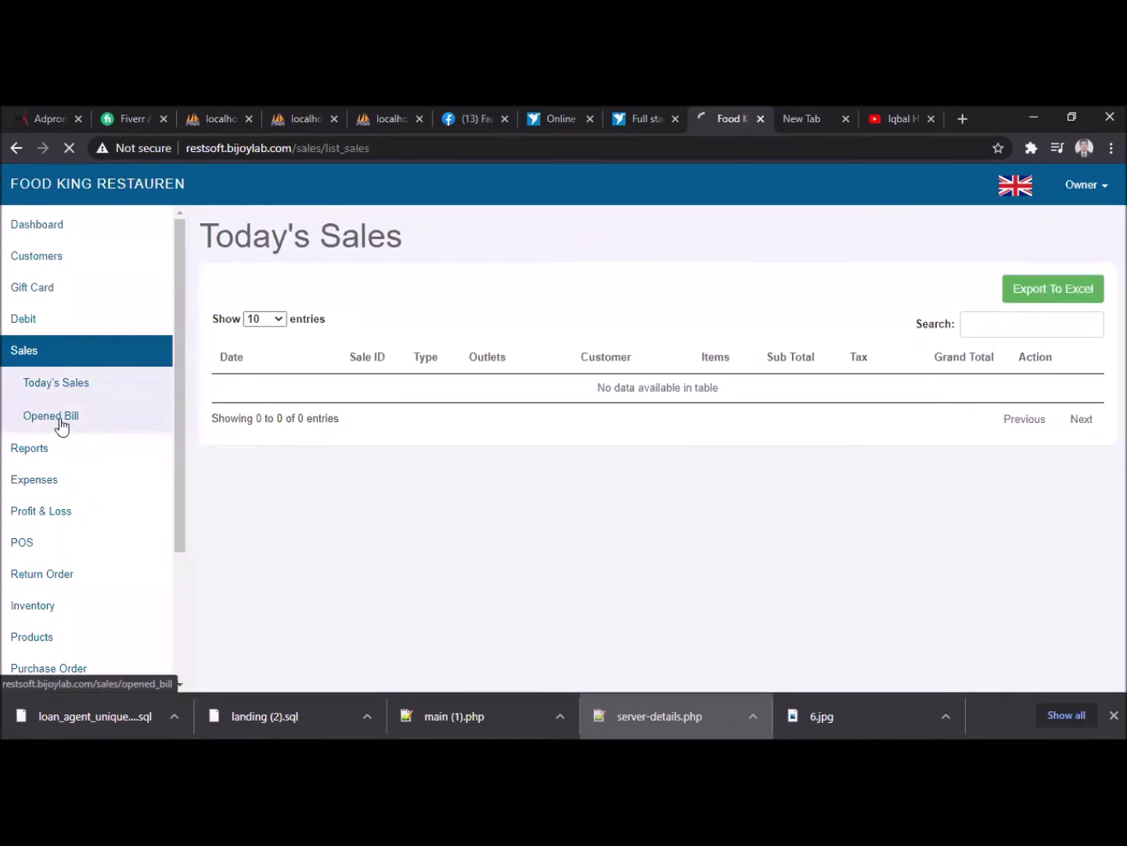
pyautogui.click(56, 491)
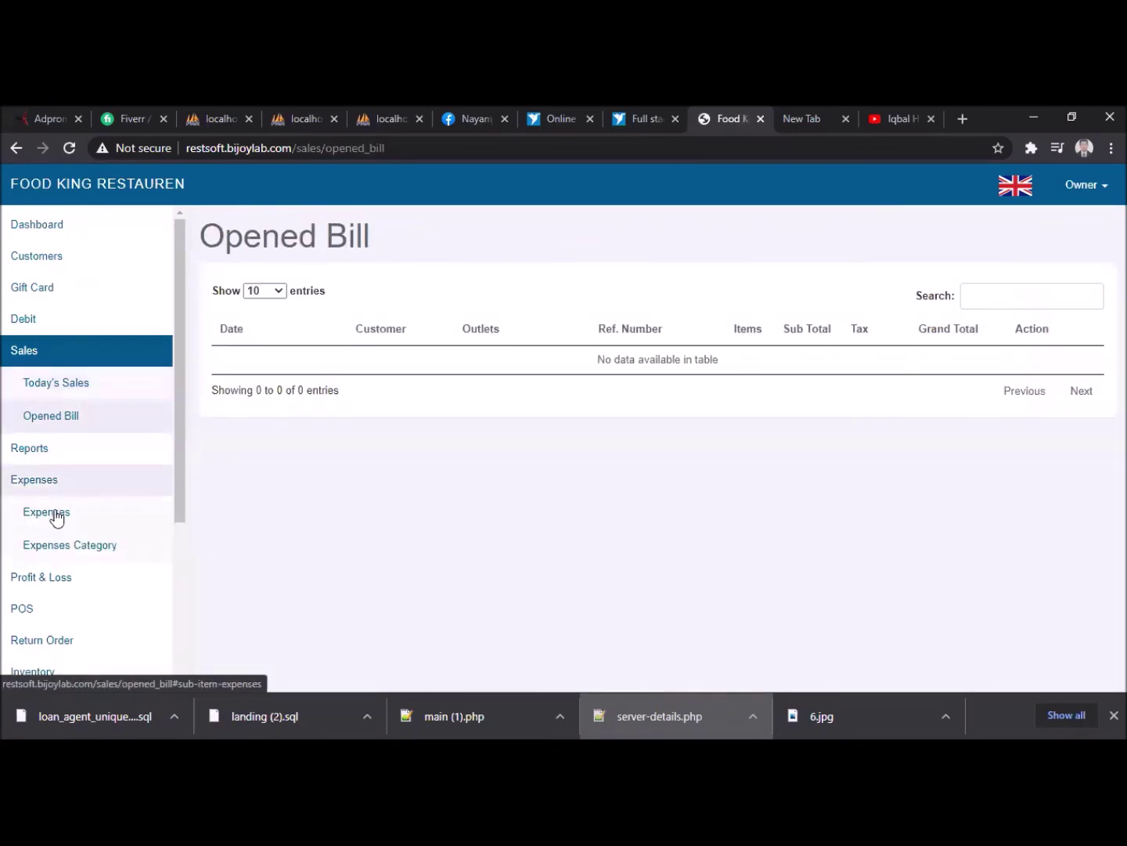
# - View the Expenses list and the monthly Profit & Loss chart, then open the Profit & Loss Report form
pyautogui.click(45, 507)
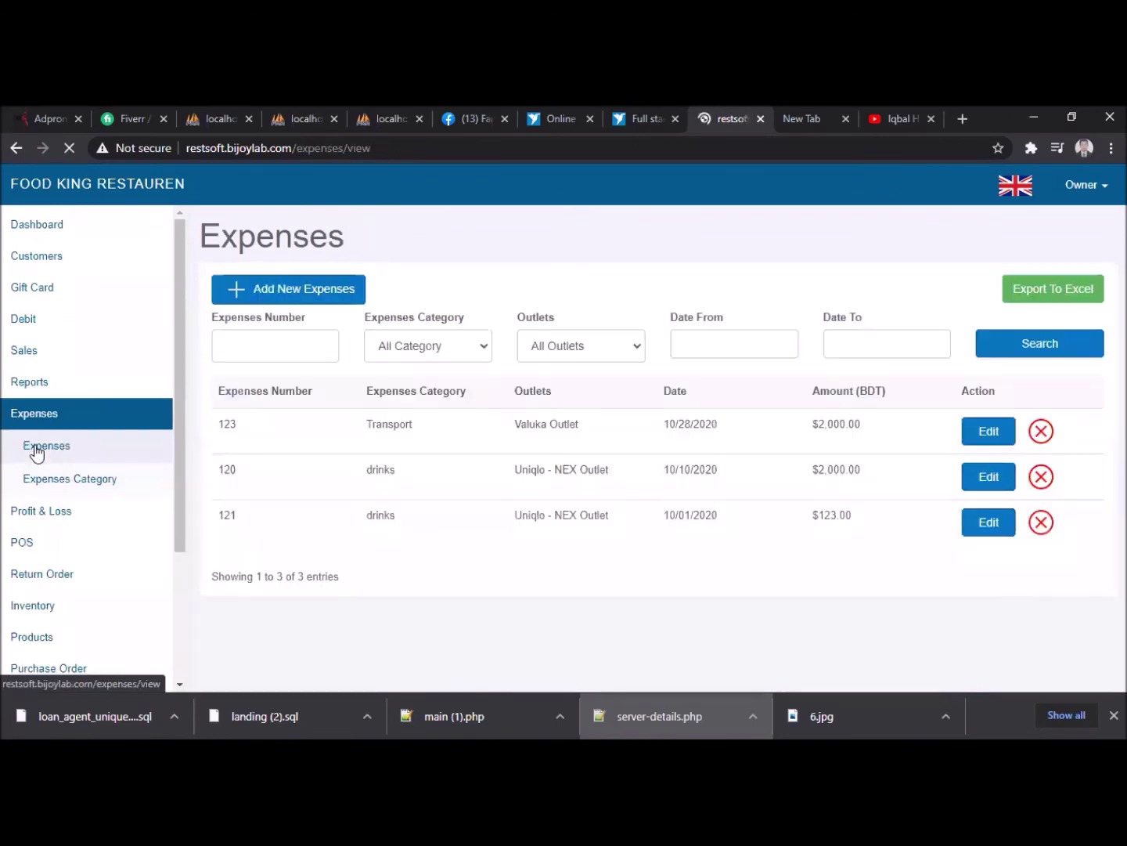
pyautogui.click(39, 518)
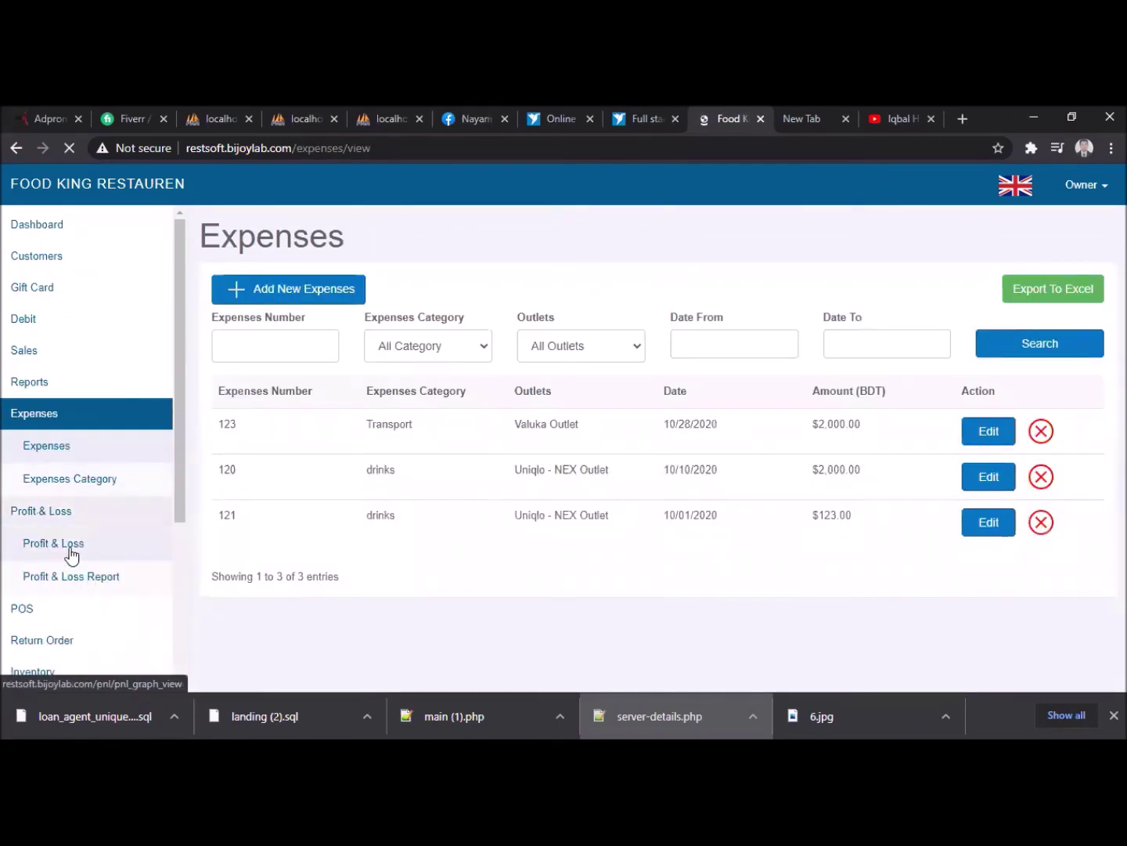
pyautogui.click(71, 554)
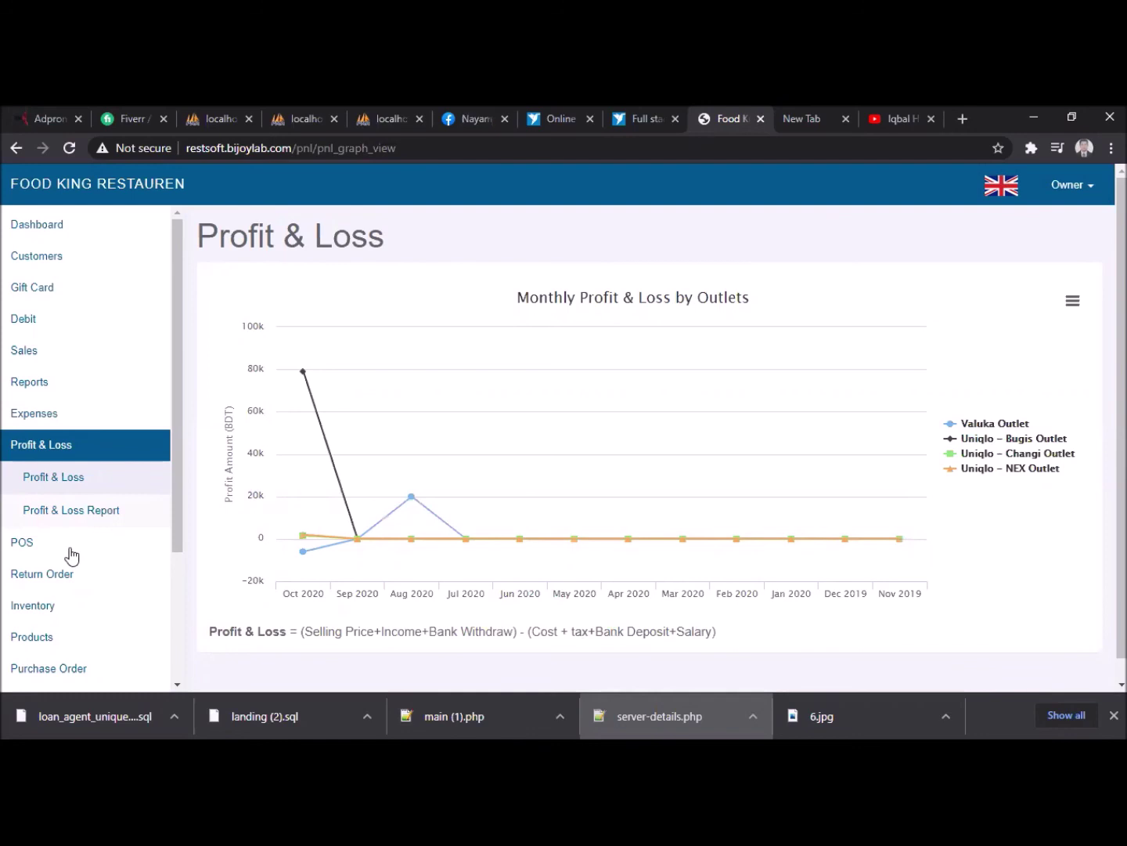
pyautogui.click(82, 517)
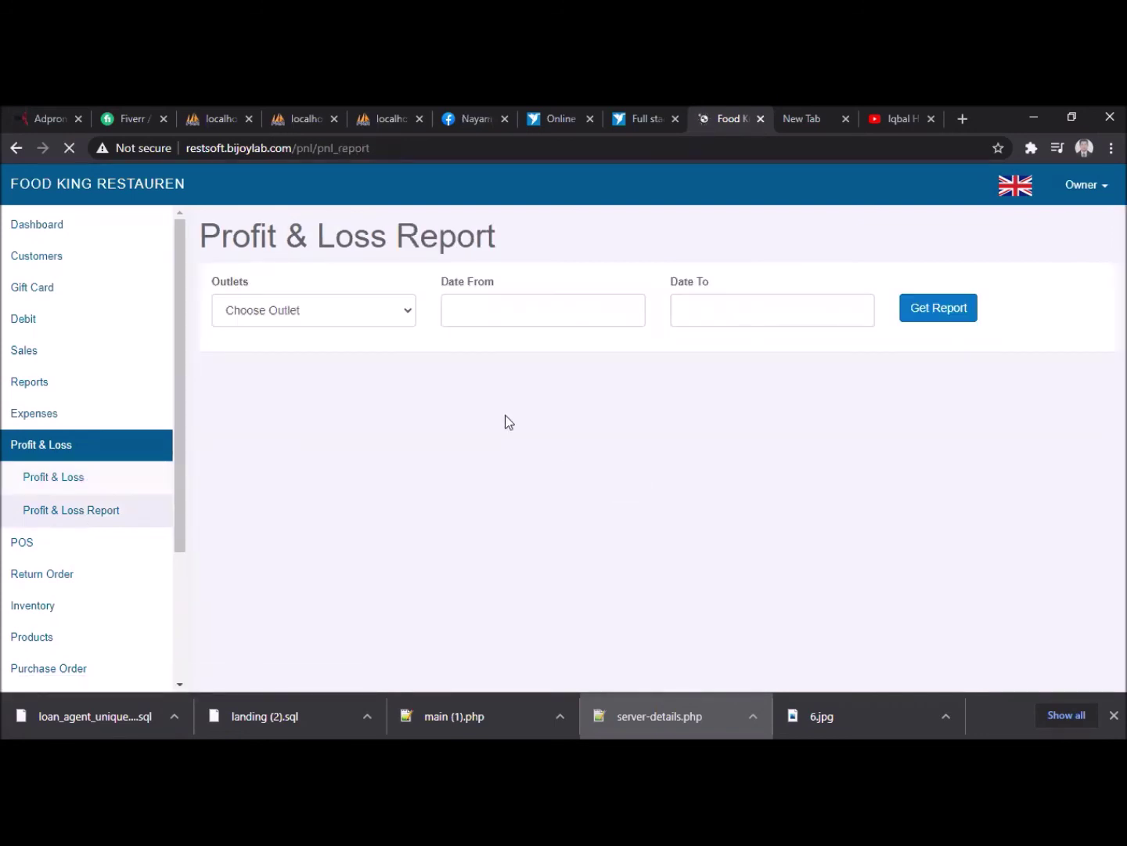
# - Generate the Profit & Loss Report for All Outlets from 10/01/2020 to 10/31/2020
pyautogui.click(405, 313)
pyautogui.click(401, 308)
pyautogui.click(385, 312)
pyautogui.click(337, 351)
pyautogui.click(494, 308)
pyautogui.click(730, 473)
pyautogui.click(508, 308)
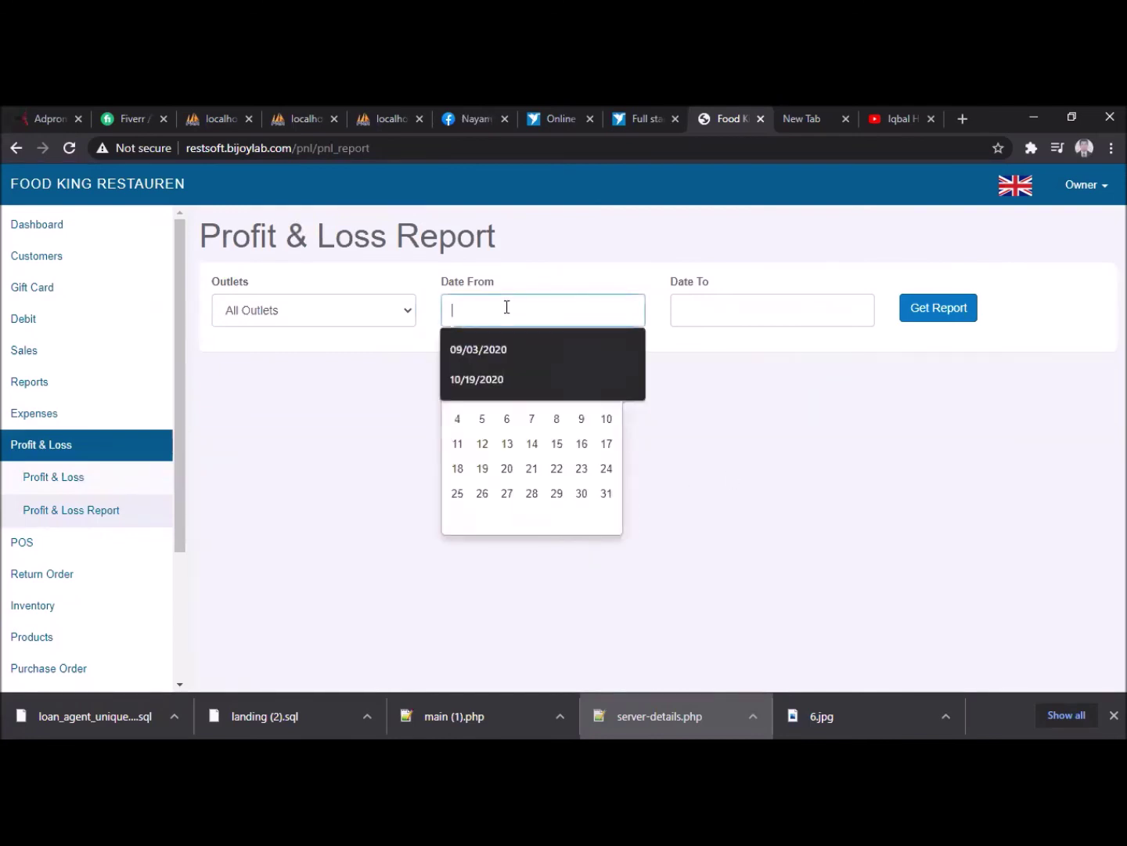
pyautogui.click(557, 393)
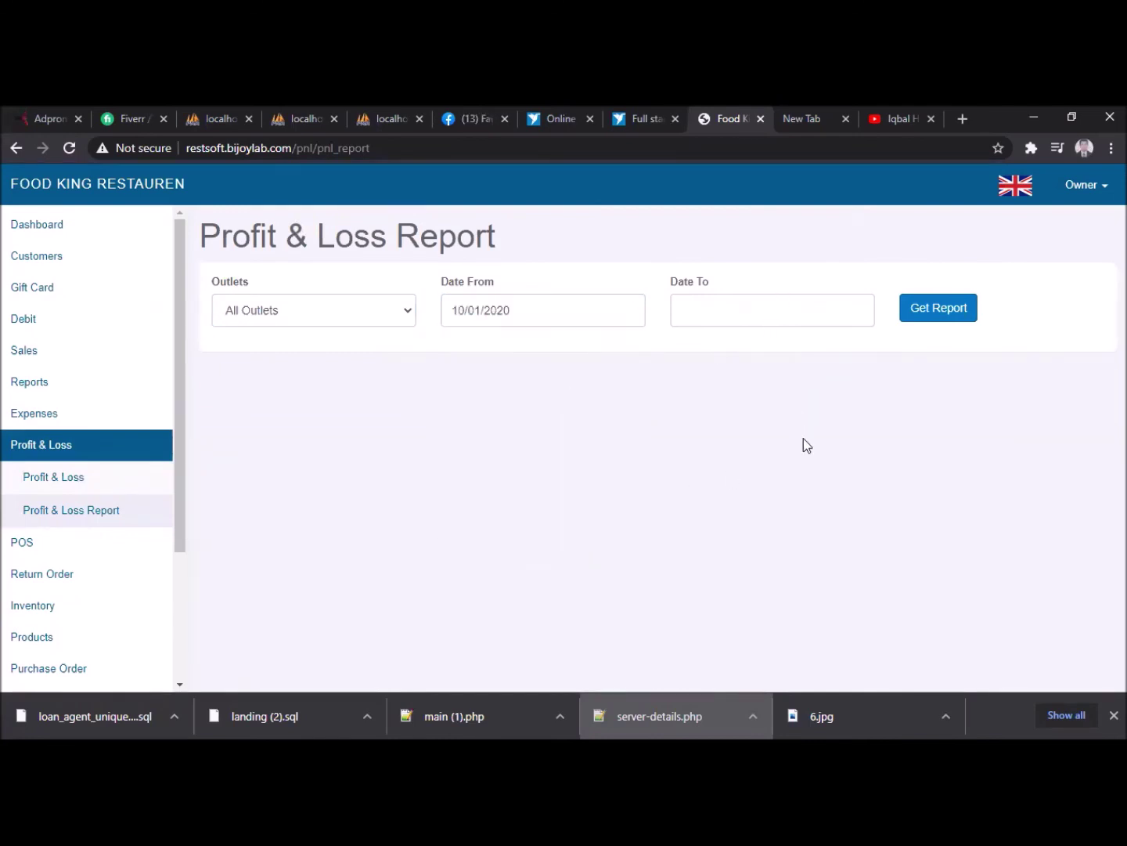
pyautogui.click(776, 318)
pyautogui.click(825, 491)
pyautogui.click(917, 311)
# - Review the report's single Uniqlo - NEX Outlet sale (30.00 BDT, 18.00 profit) and expand Return Order
pyautogui.scroll(-1, 792, 480)
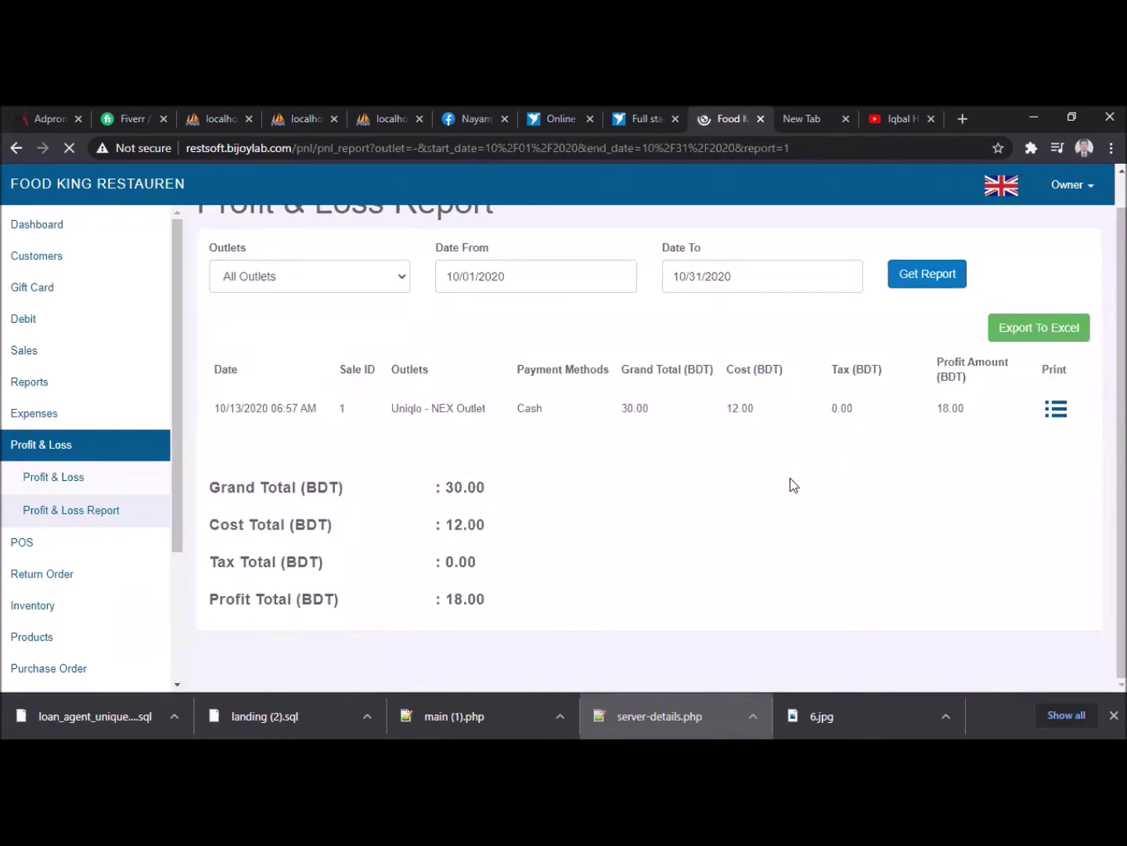
pyautogui.scroll(-1, 71, 570)
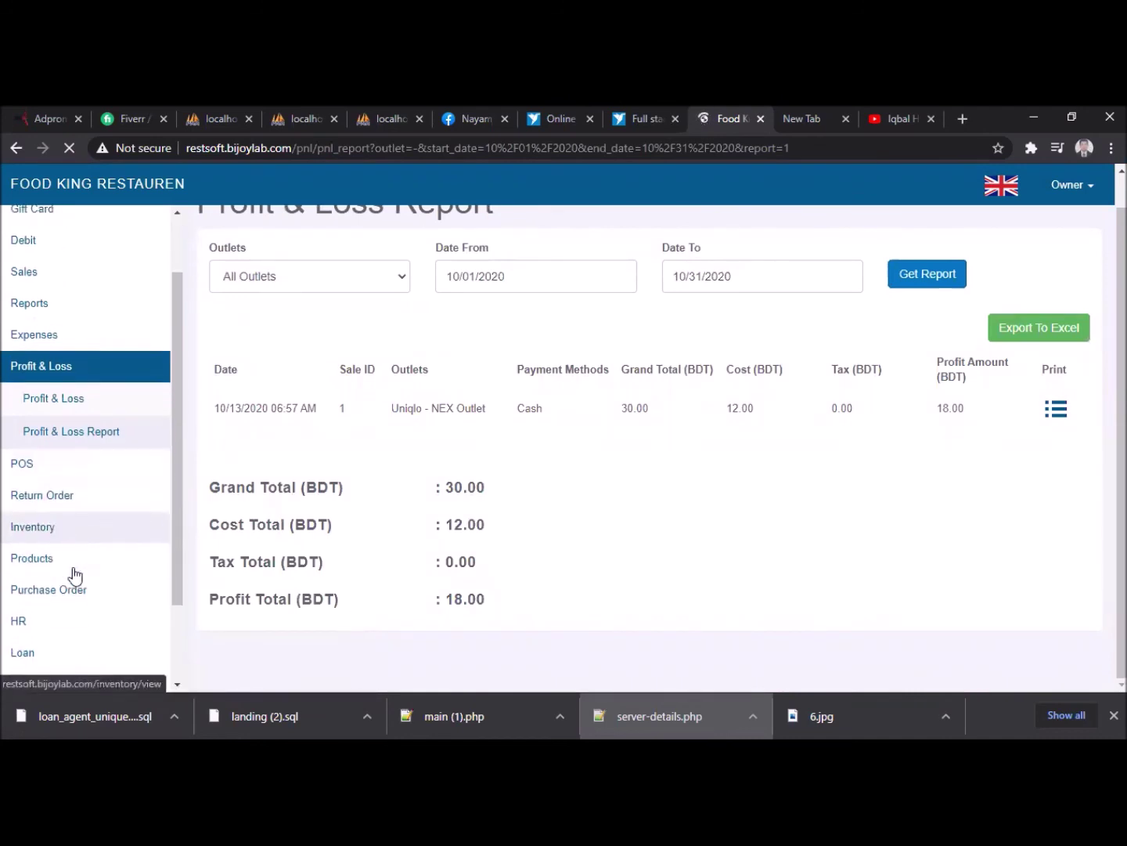
pyautogui.click(53, 494)
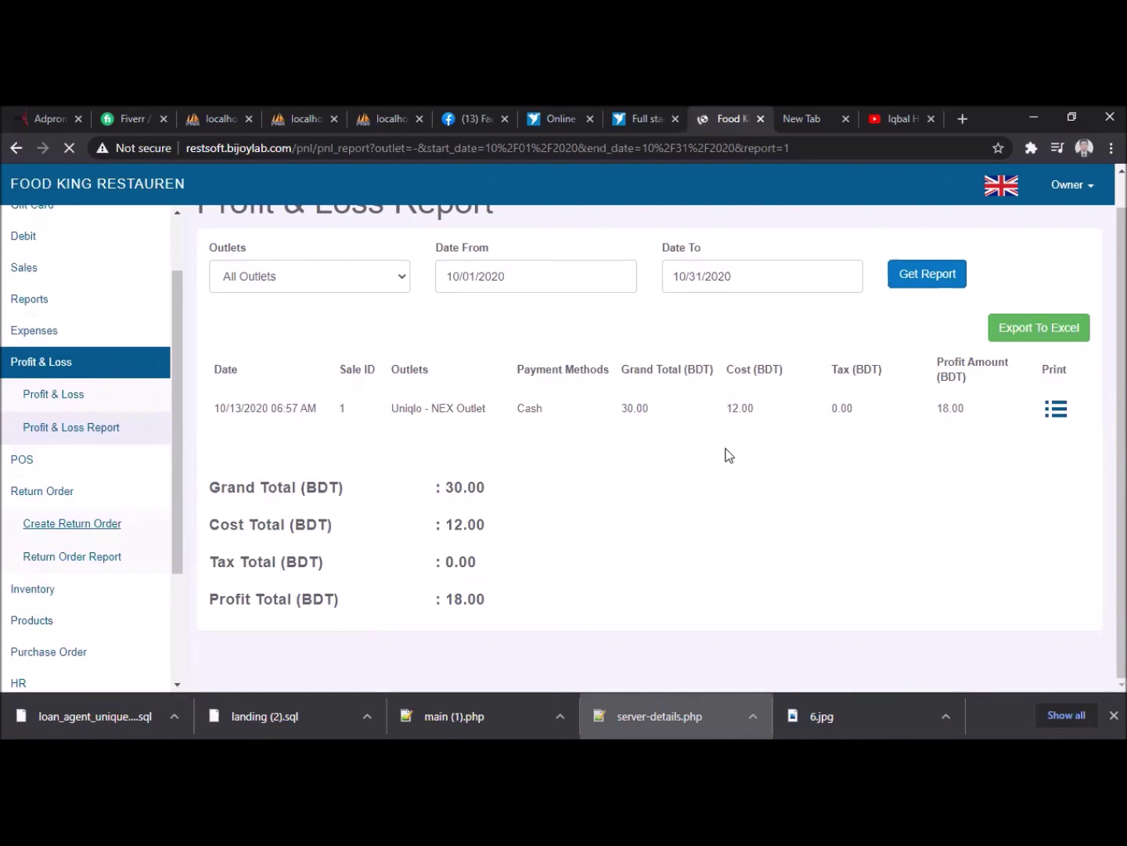
pyautogui.scroll(1, 729, 454)
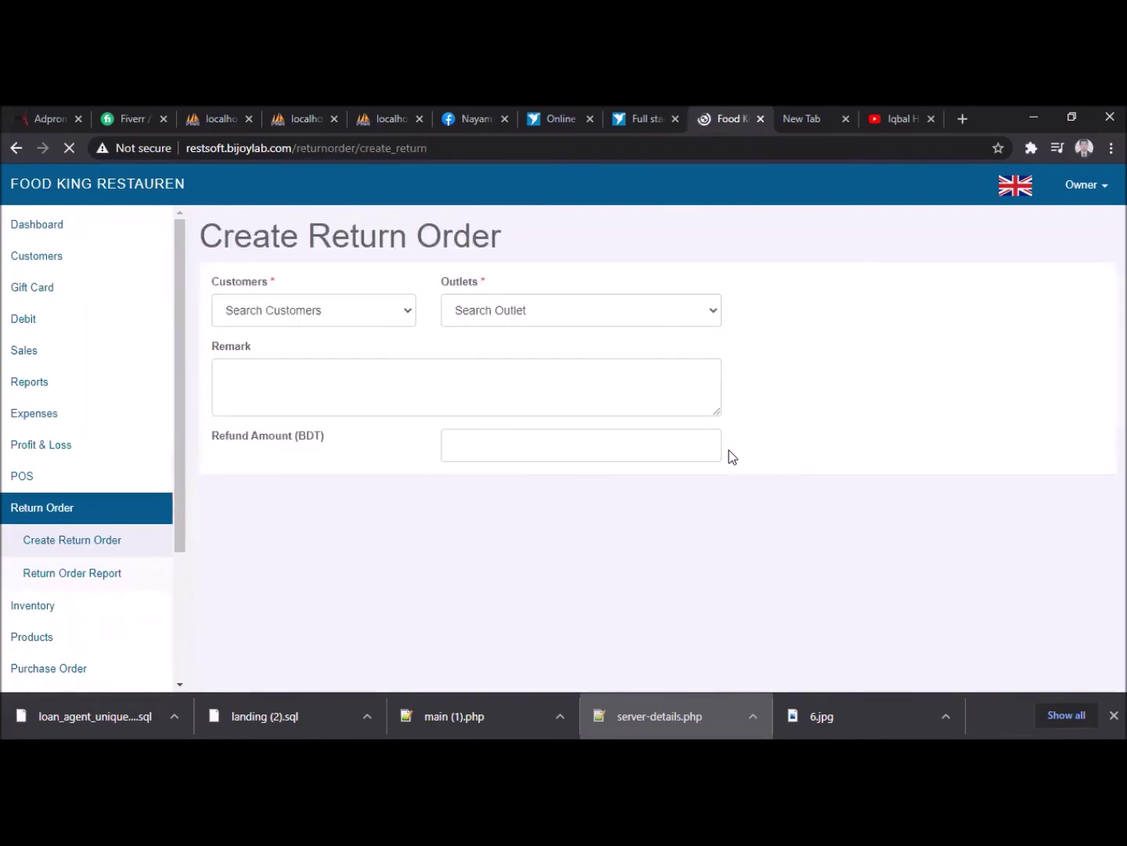
# - In the return form, pick a customer and the Uniqlo - Bugis Outlet, then go to the refund amount field
pyautogui.click(371, 313)
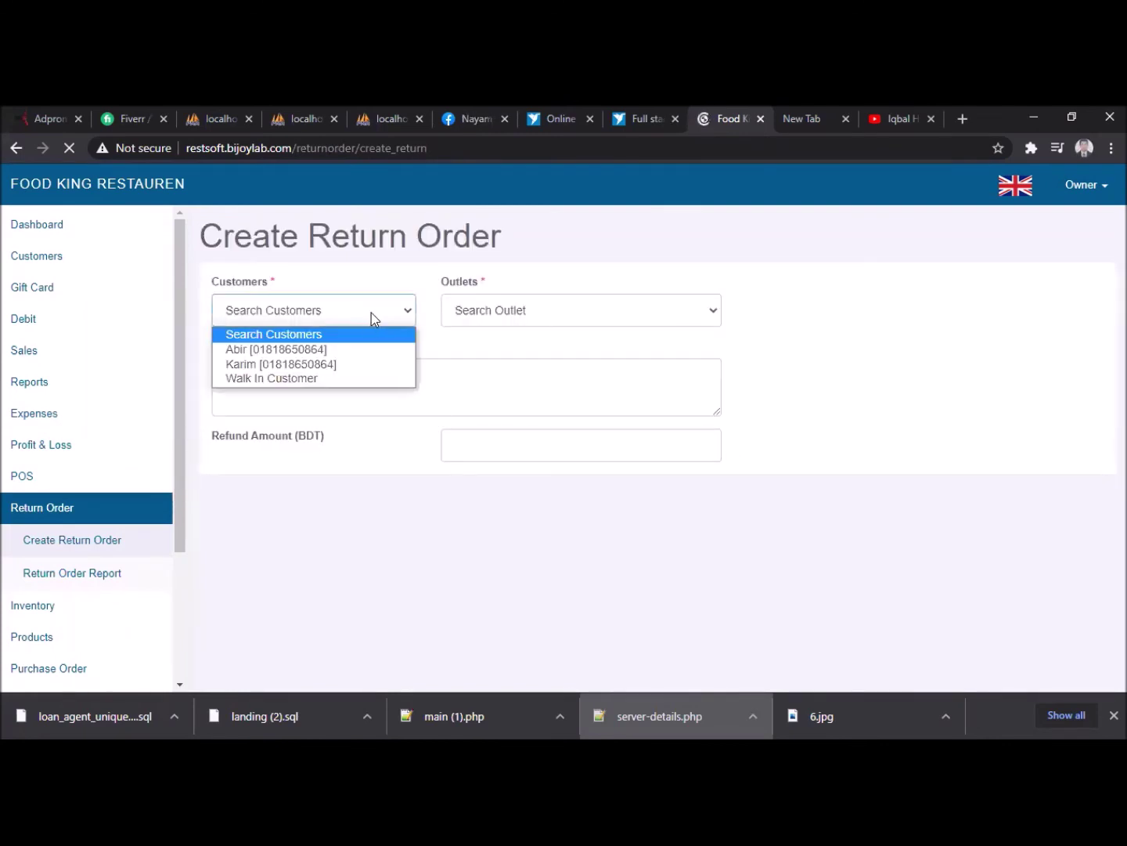
pyautogui.click(331, 350)
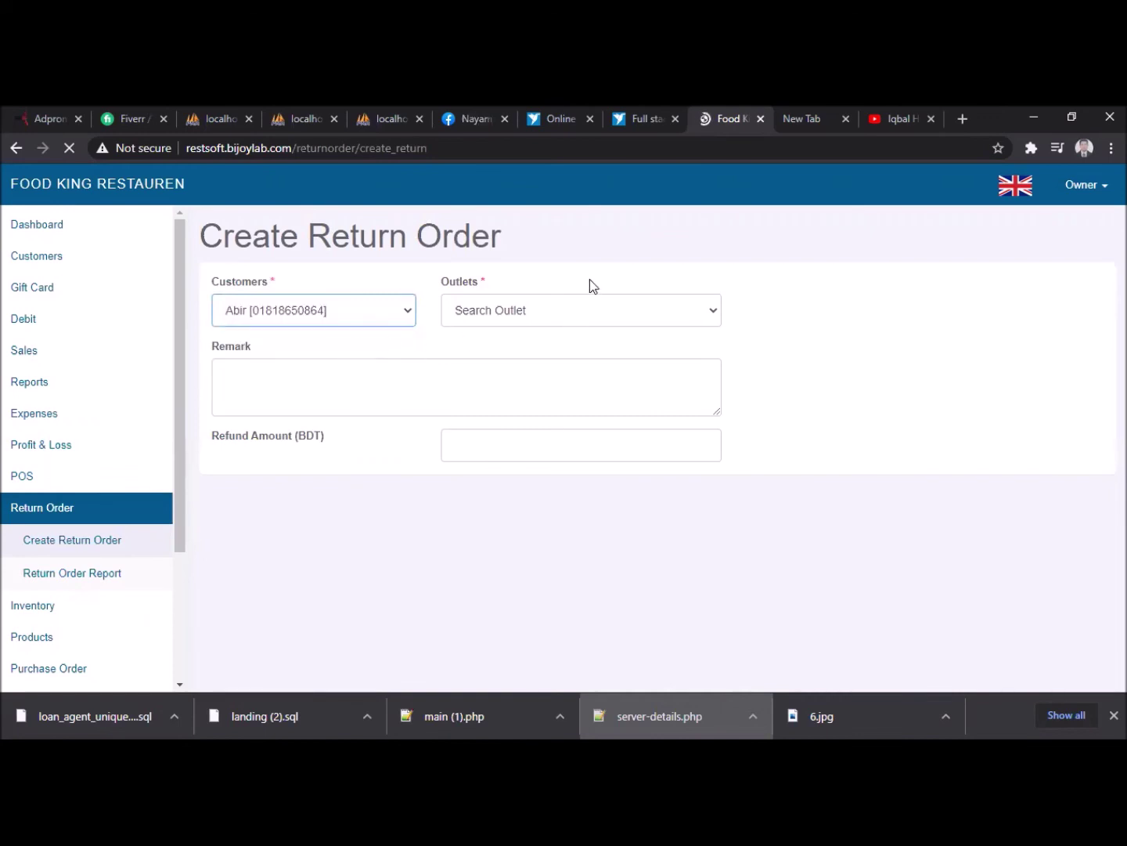
pyautogui.click(595, 311)
pyautogui.click(550, 349)
pyautogui.click(459, 444)
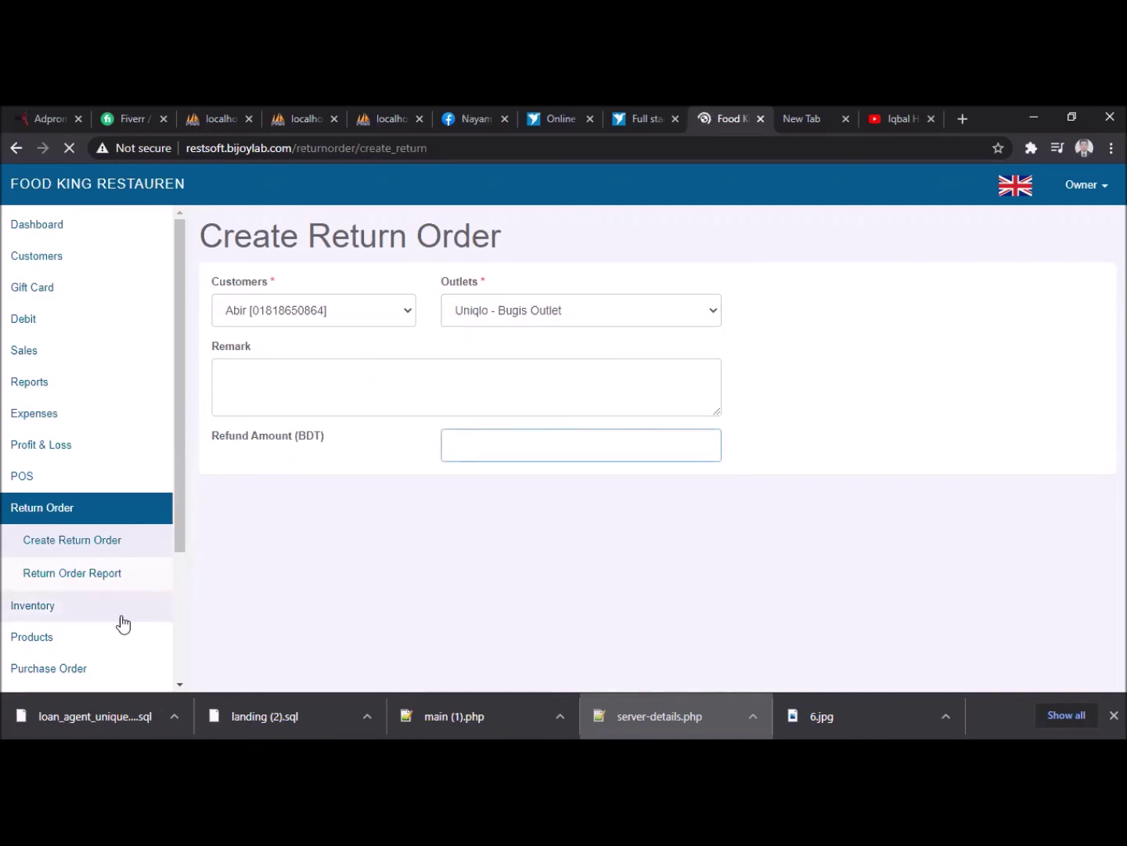
# - Bring up the Return Order Report page and scroll through its empty filters
pyautogui.click(114, 578)
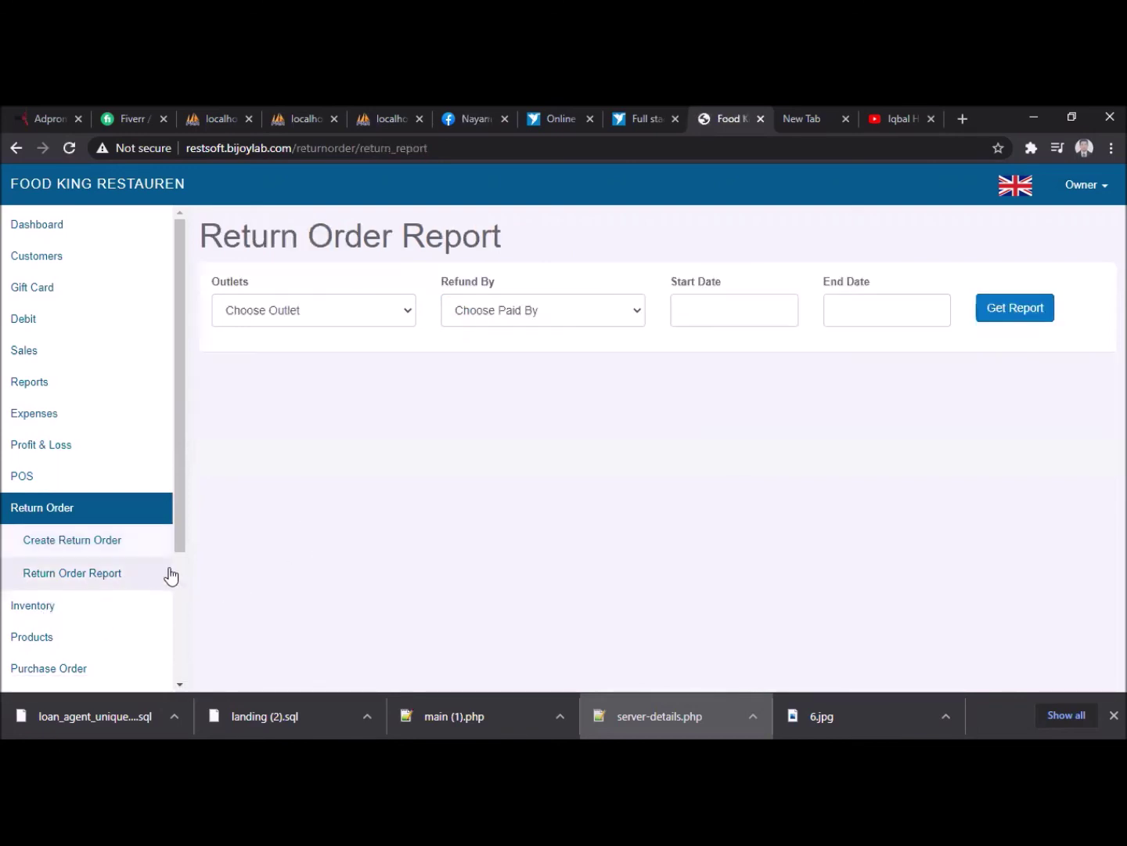
pyautogui.scroll(-1, 39, 574)
pyautogui.scroll(-1, 28, 576)
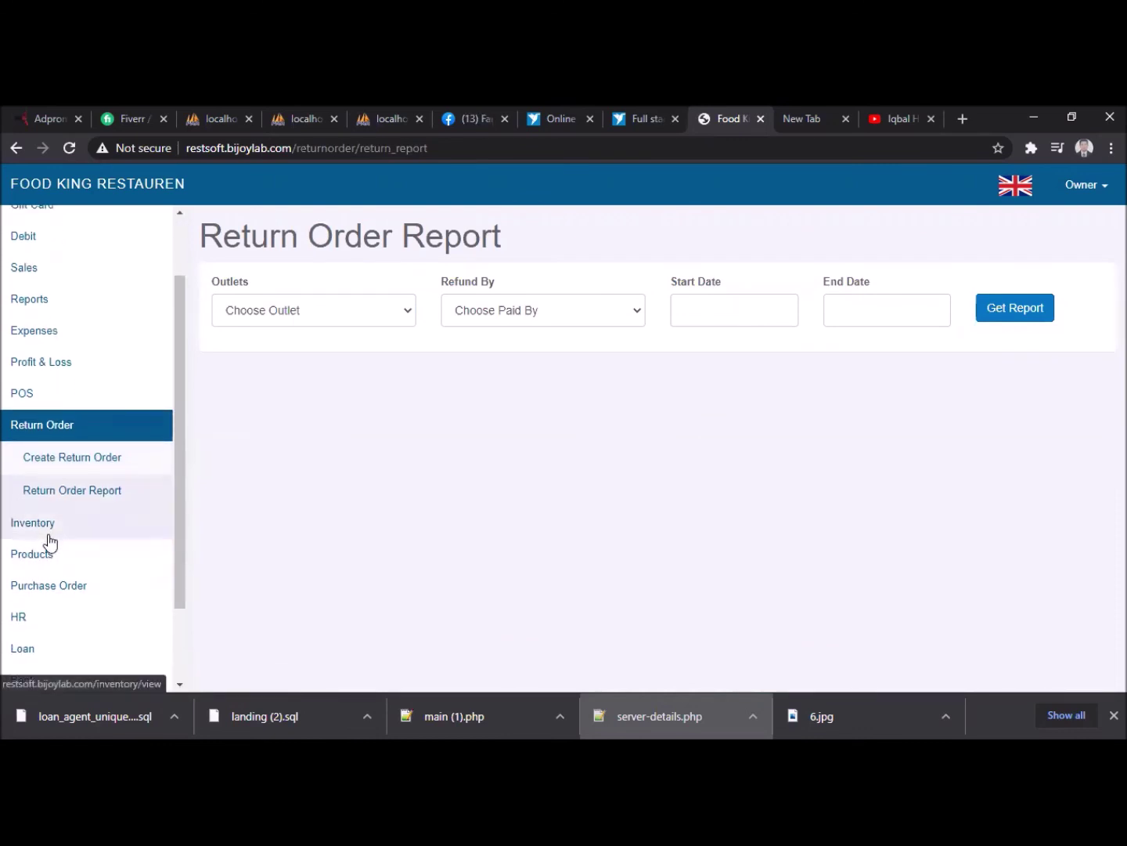
# - Start a new purchase order for Valuka Outlet with KK Food Supplier
pyautogui.click(60, 588)
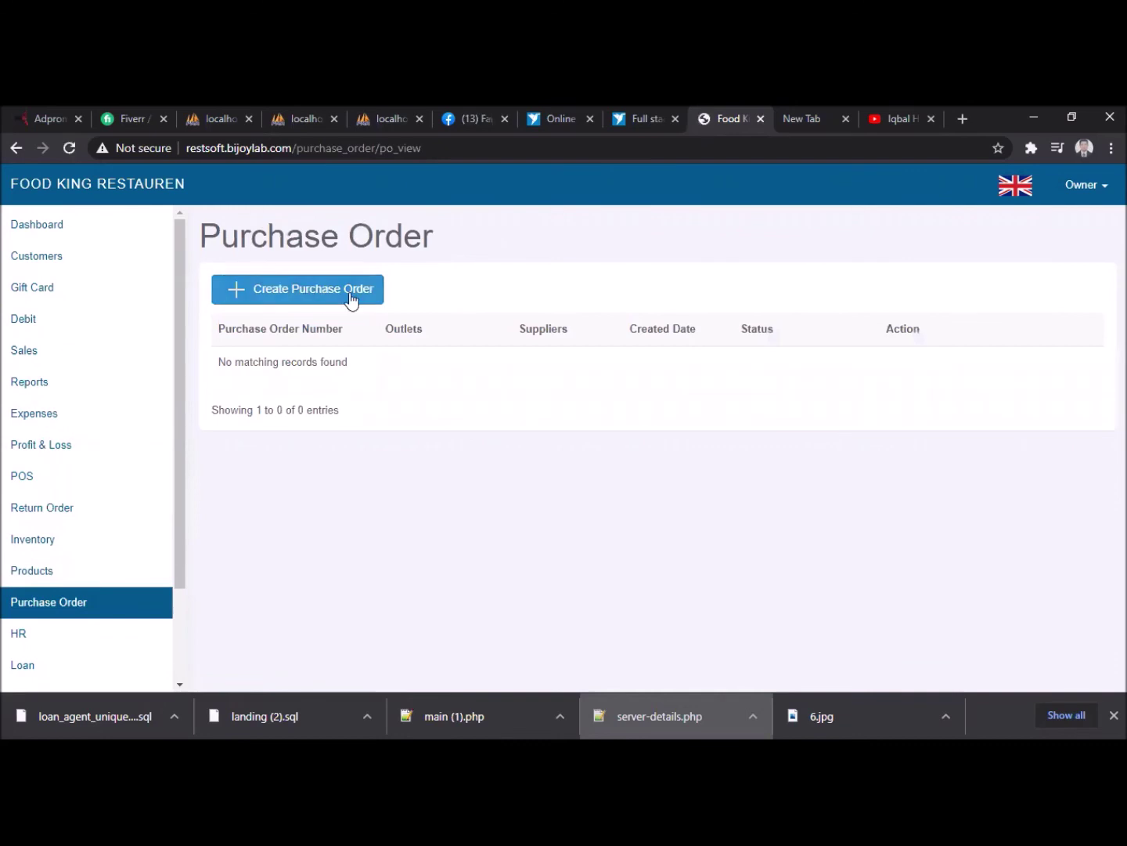
pyautogui.click(353, 296)
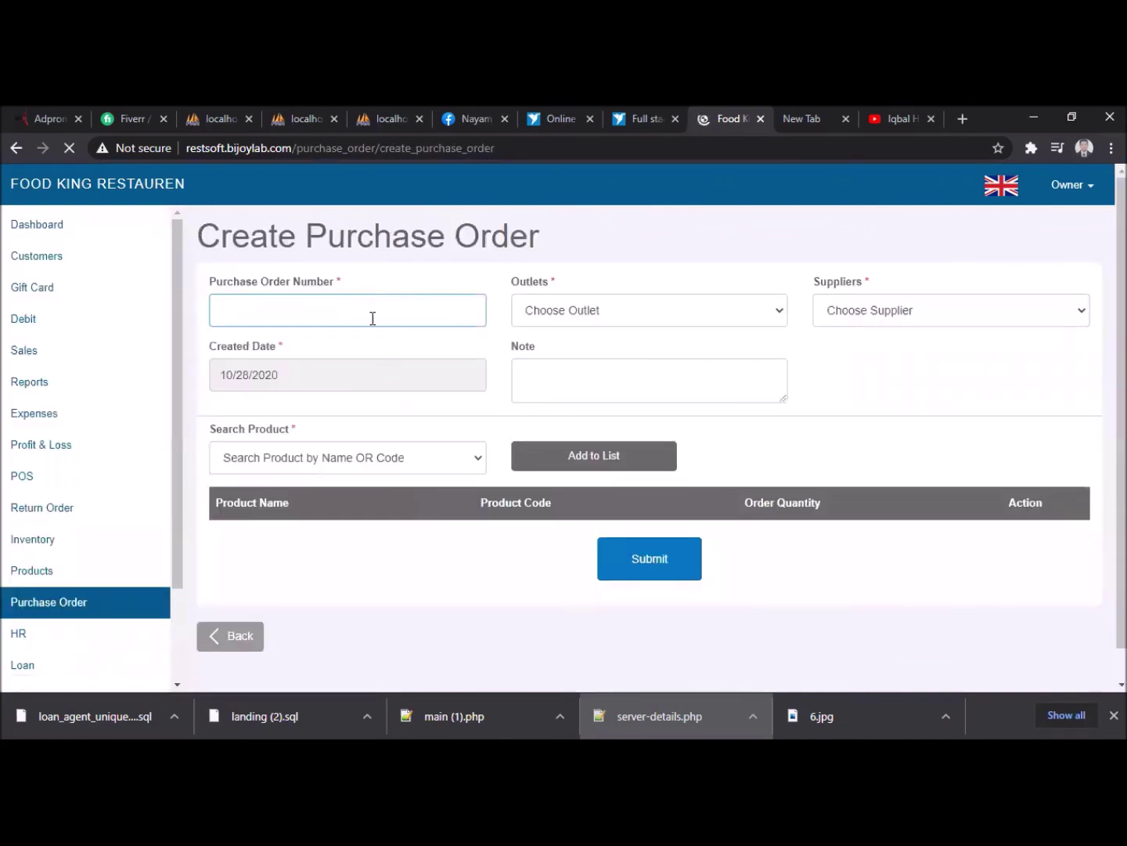
pyautogui.click(678, 315)
pyautogui.click(626, 380)
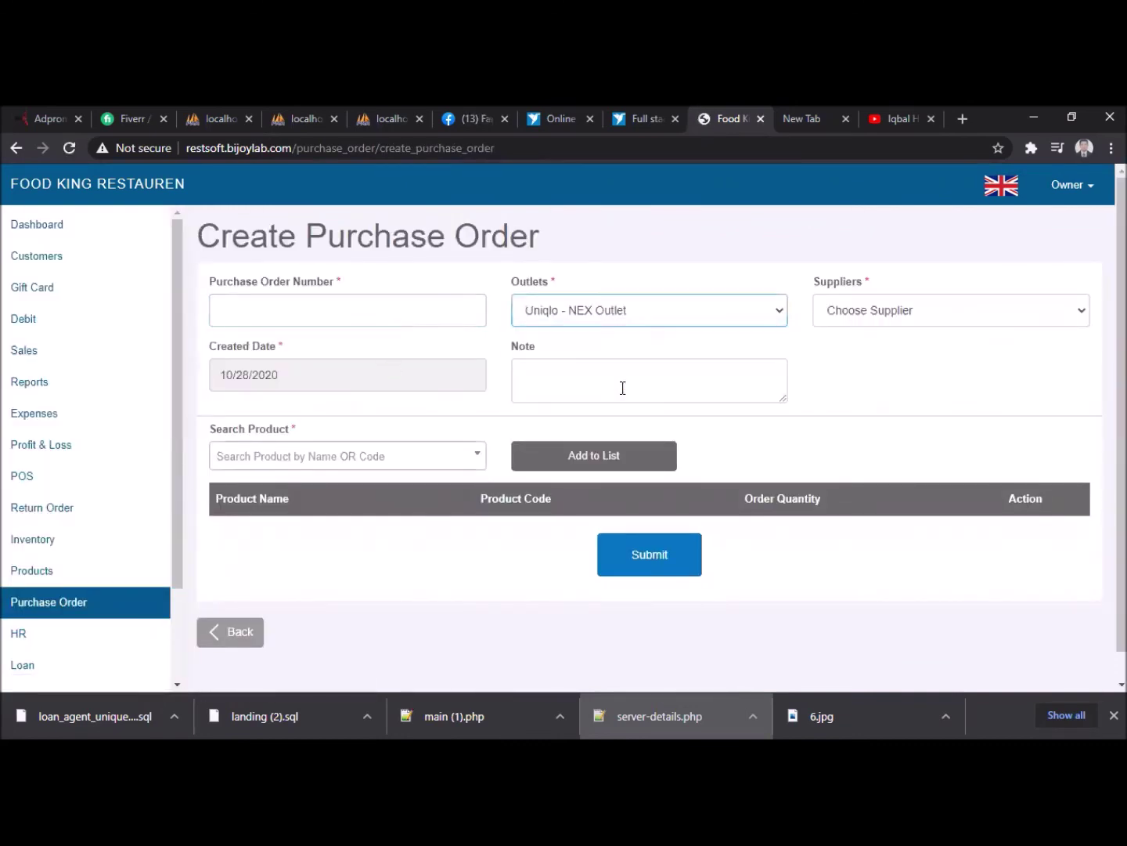
pyautogui.click(649, 310)
pyautogui.click(590, 391)
pyautogui.click(905, 313)
pyautogui.click(878, 361)
# - Add two 7UP lines to the order, leaving the quantity at 1
pyautogui.click(605, 387)
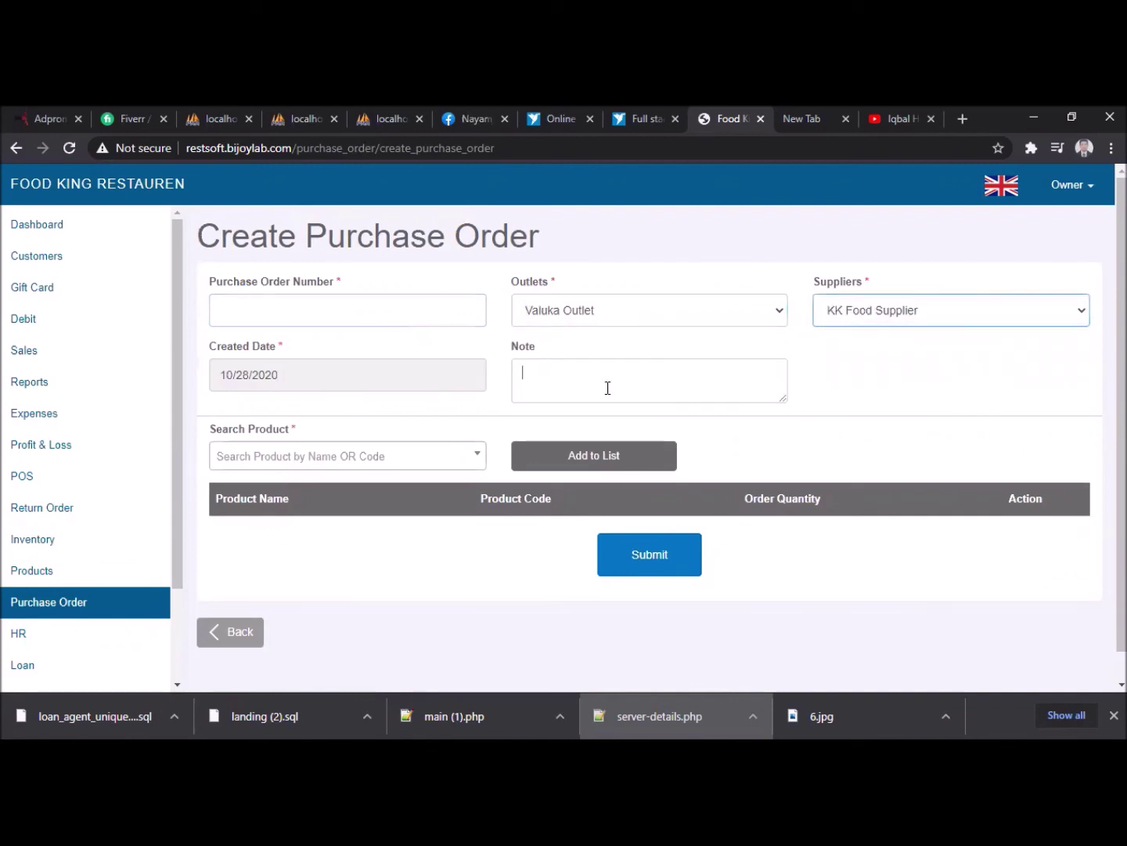
pyautogui.click(322, 456)
pyautogui.click(257, 610)
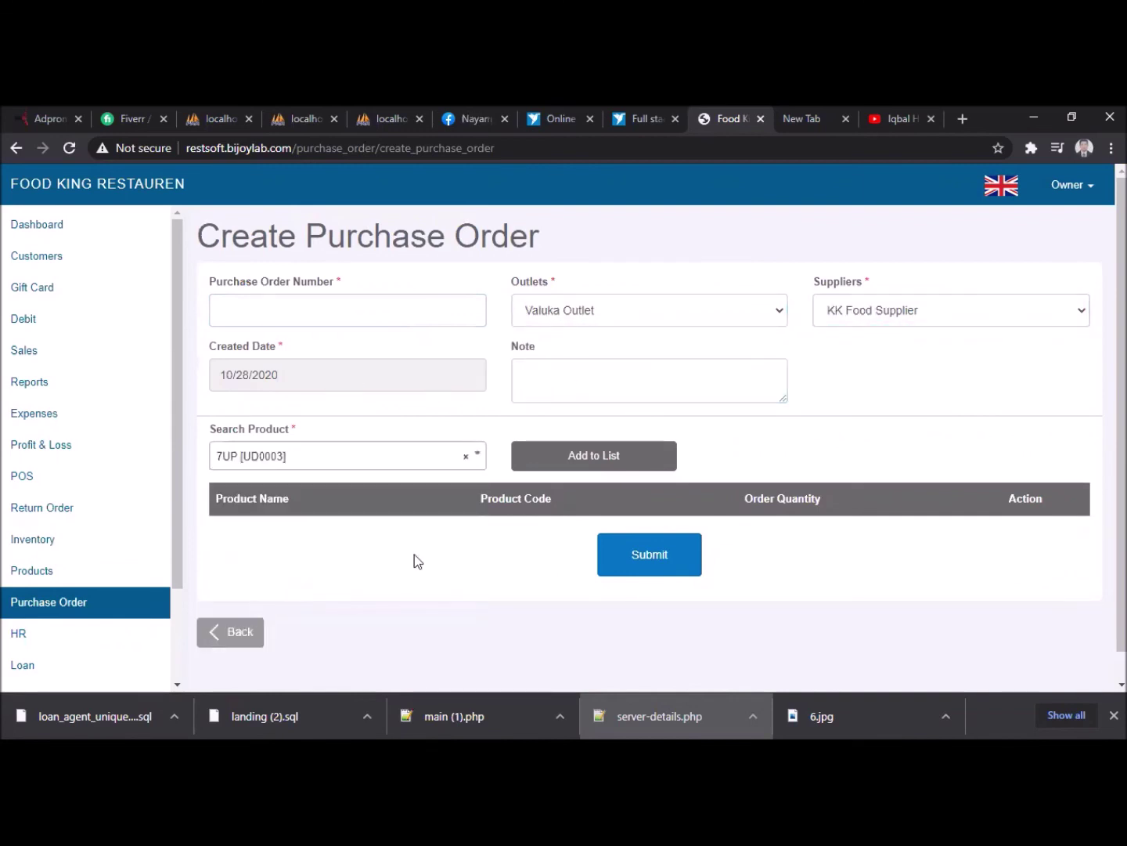
pyautogui.click(586, 455)
pyautogui.click(447, 461)
pyautogui.click(770, 395)
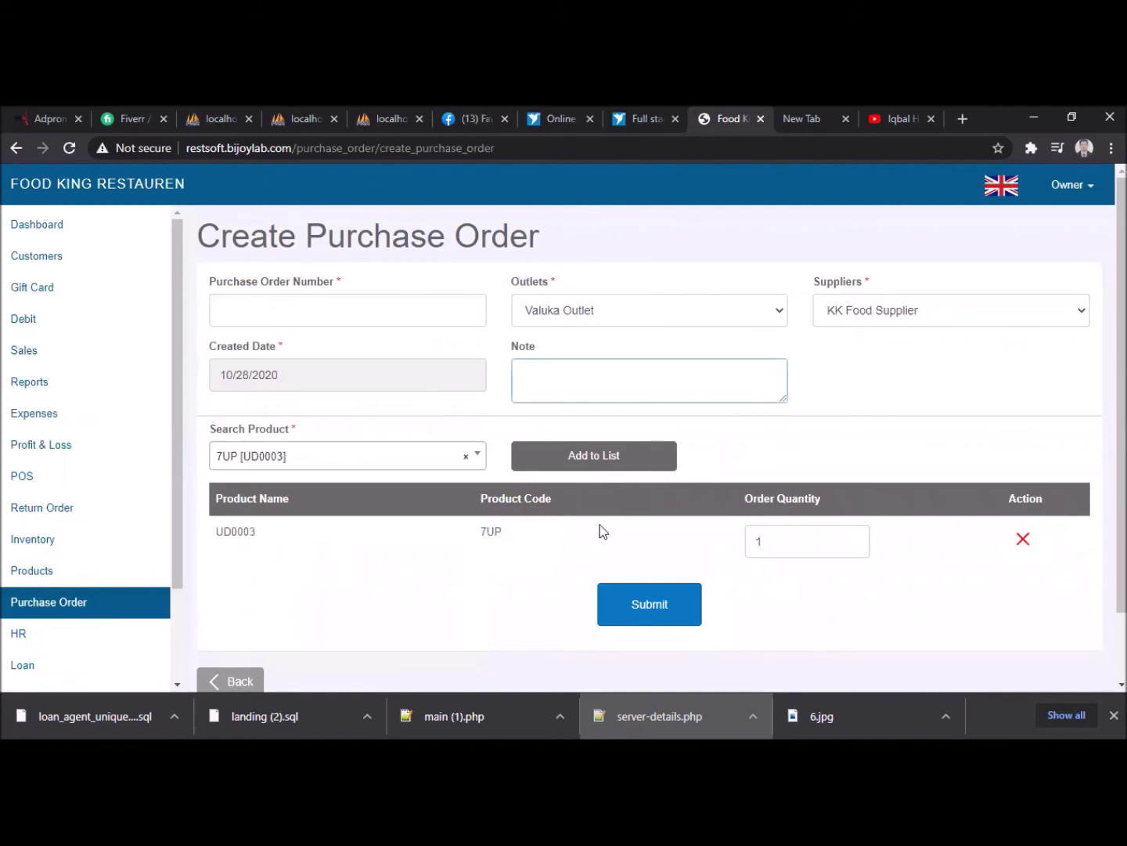
pyautogui.click(816, 543)
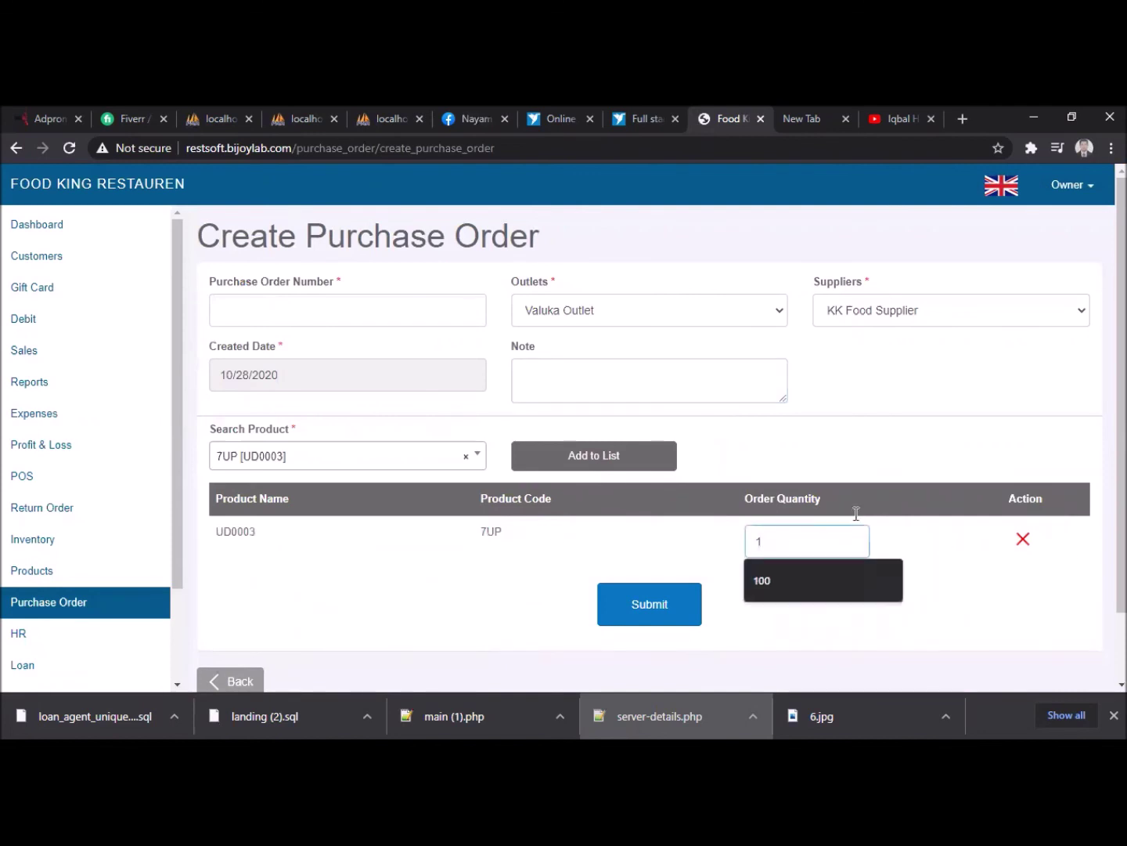
pyautogui.click(526, 576)
pyautogui.scroll(-1, 527, 576)
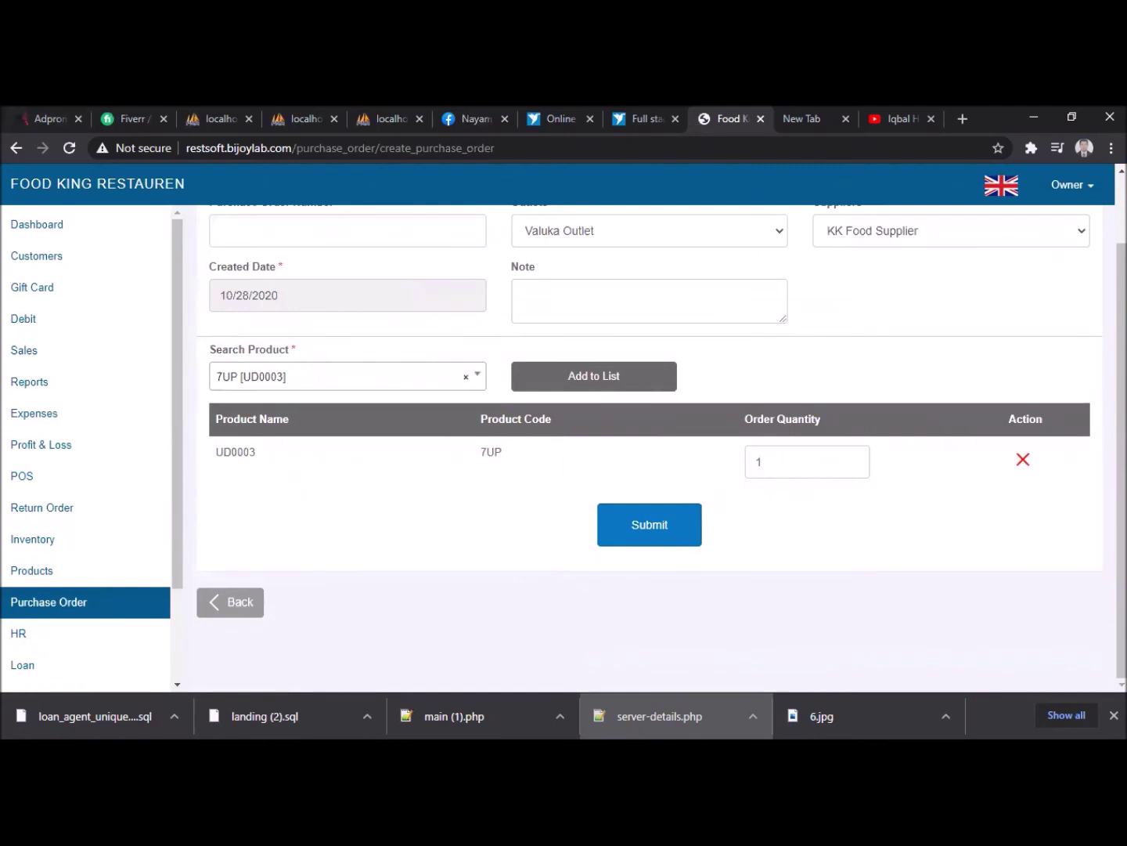
pyautogui.click(560, 377)
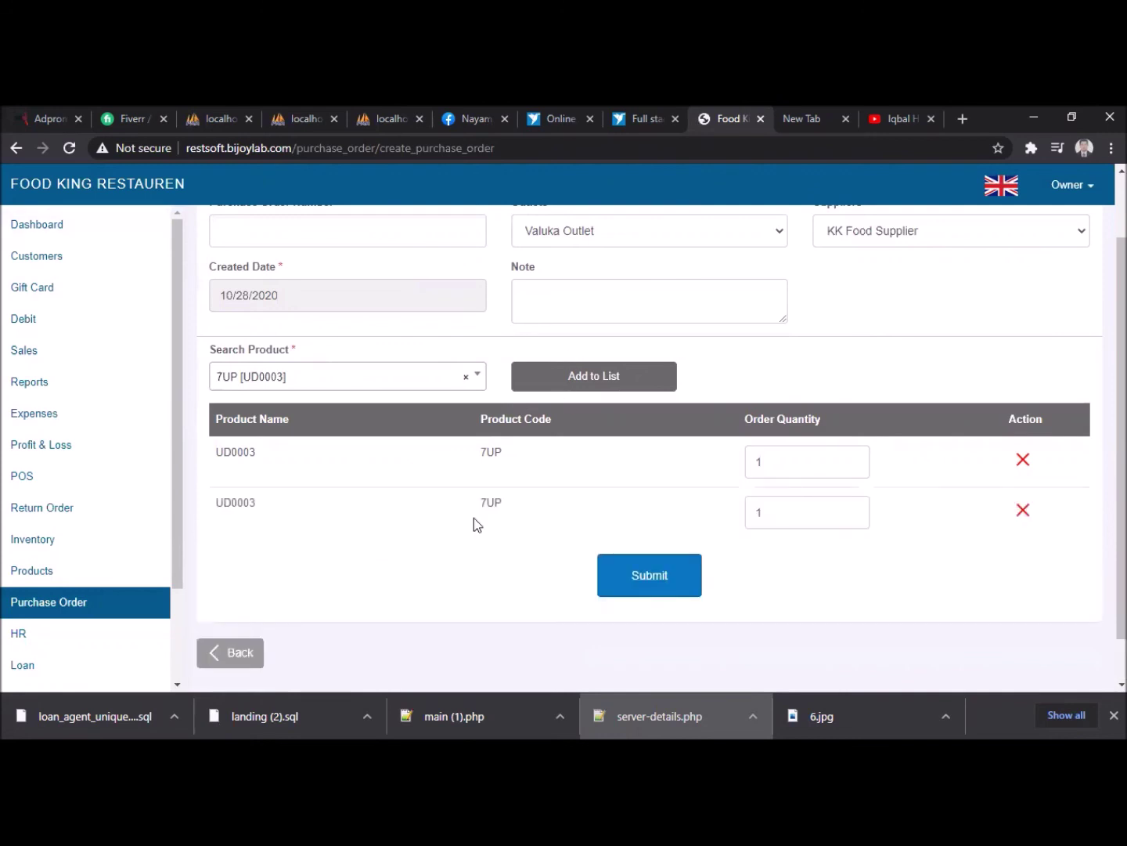
# - Enter PO number 120 and submit the purchase order
pyautogui.click(665, 576)
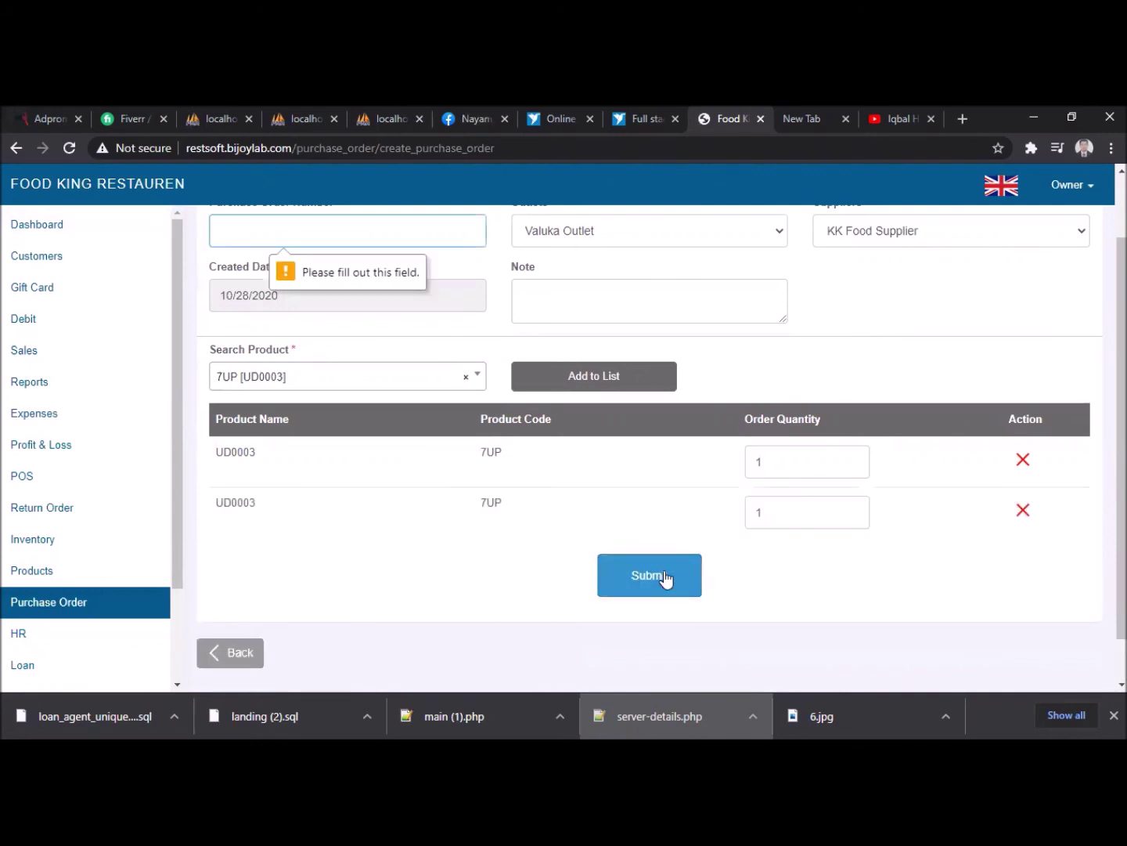
pyautogui.scroll(1, 370, 323)
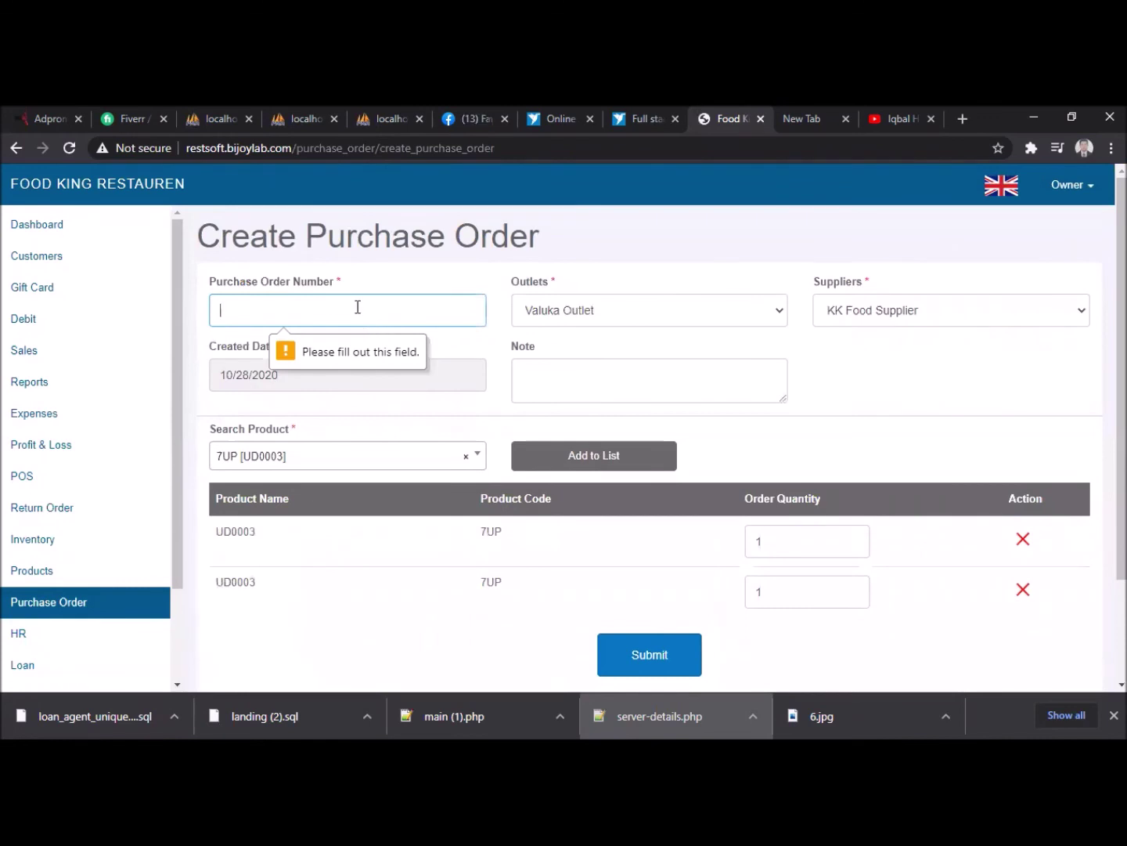
pyautogui.write('120')
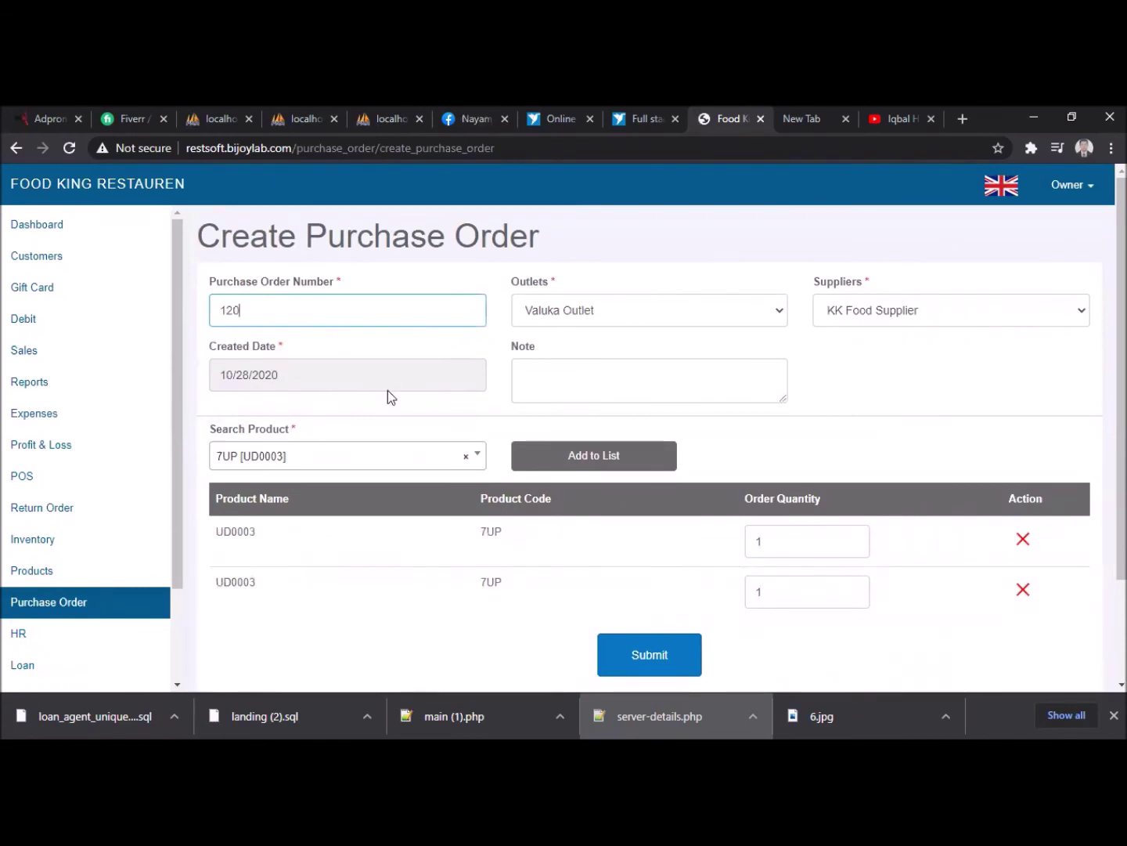
pyautogui.scroll(-2, 613, 502)
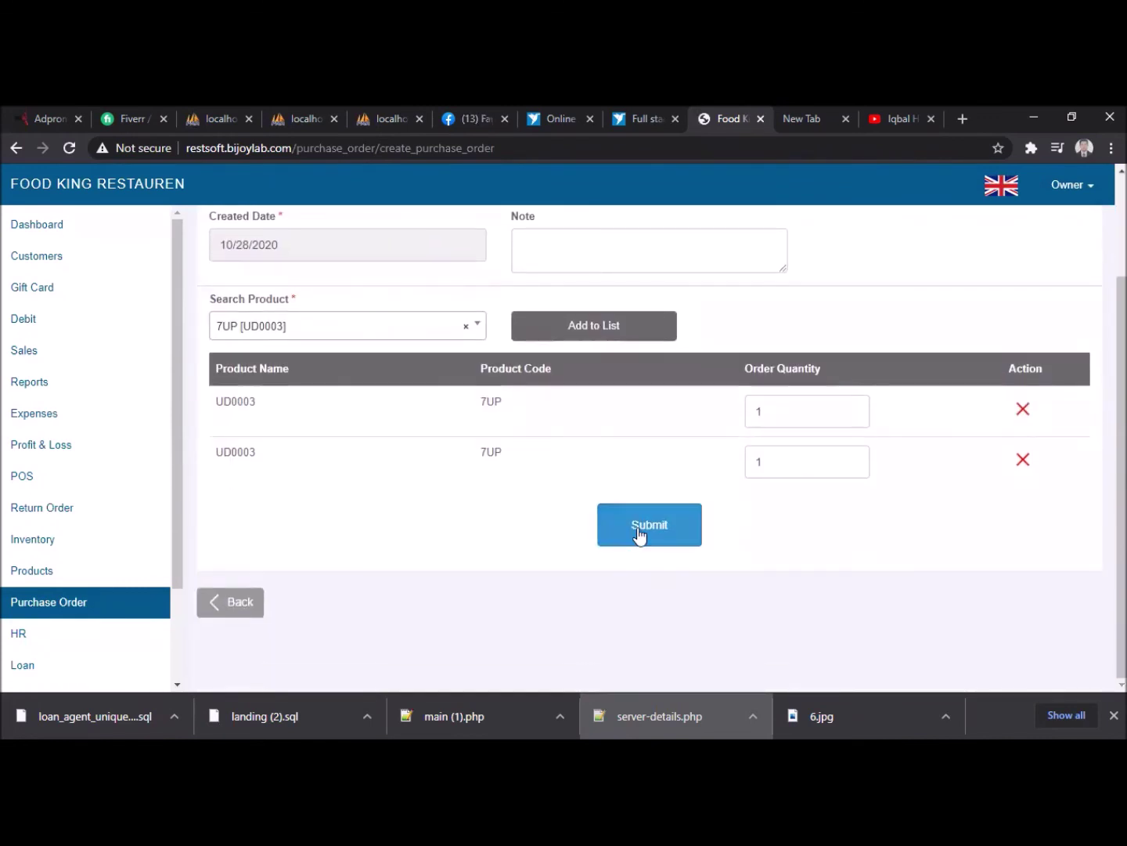
pyautogui.click(639, 534)
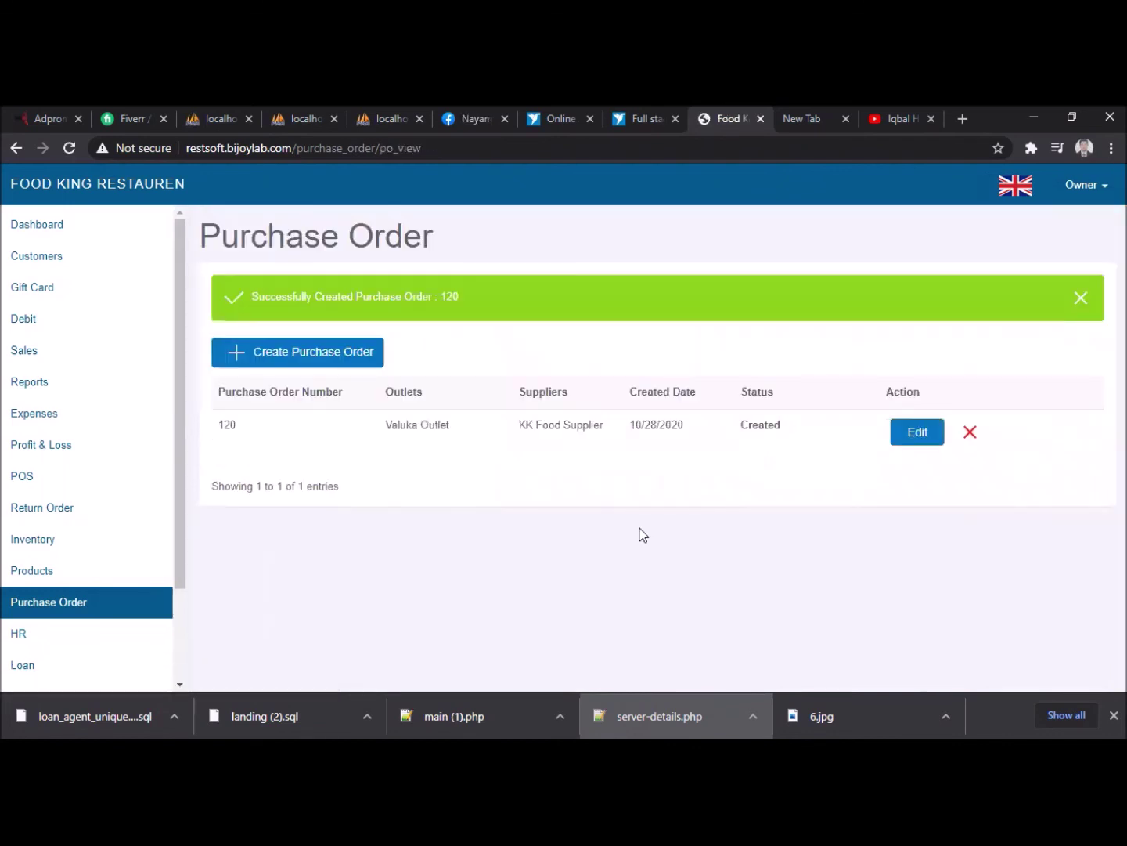
pyautogui.scroll(-2, 130, 368)
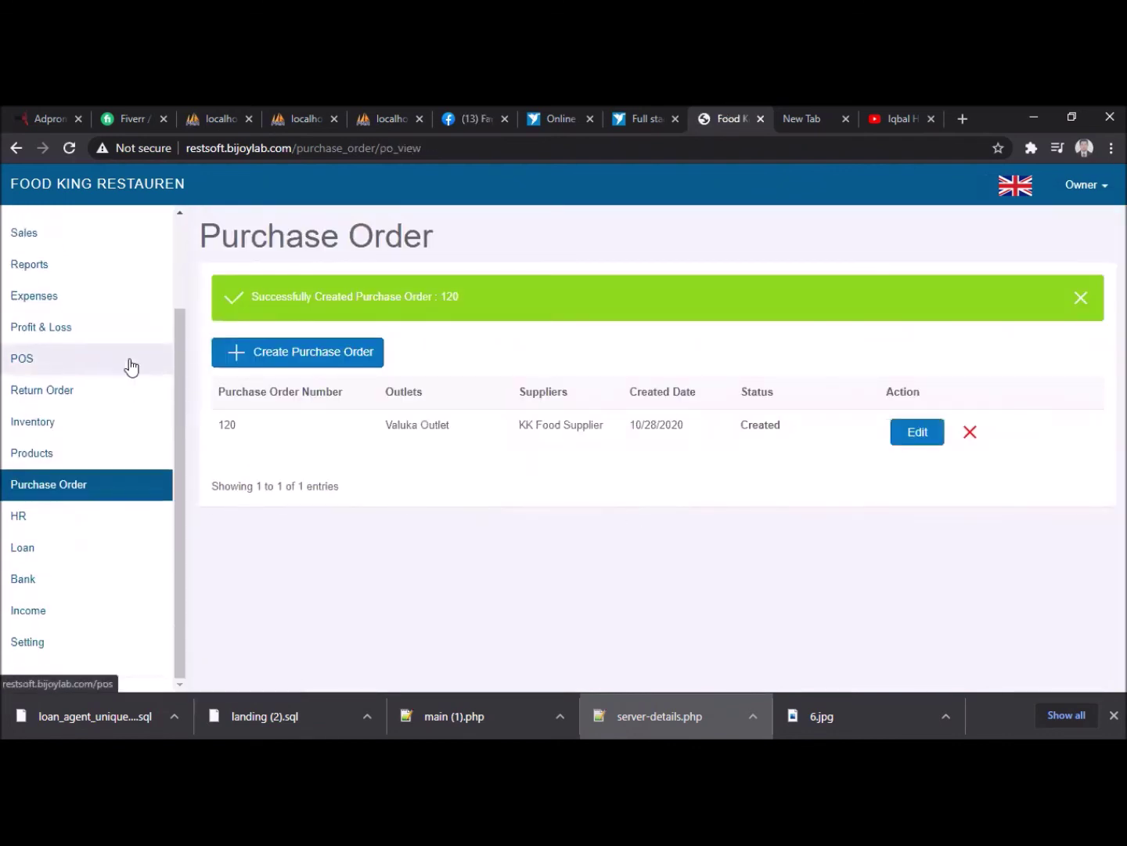
pyautogui.scroll(2, 52, 244)
# - Go to the Dashboard and scroll through the Monthly Sales by outlet bar chart
pyautogui.click(14, 230)
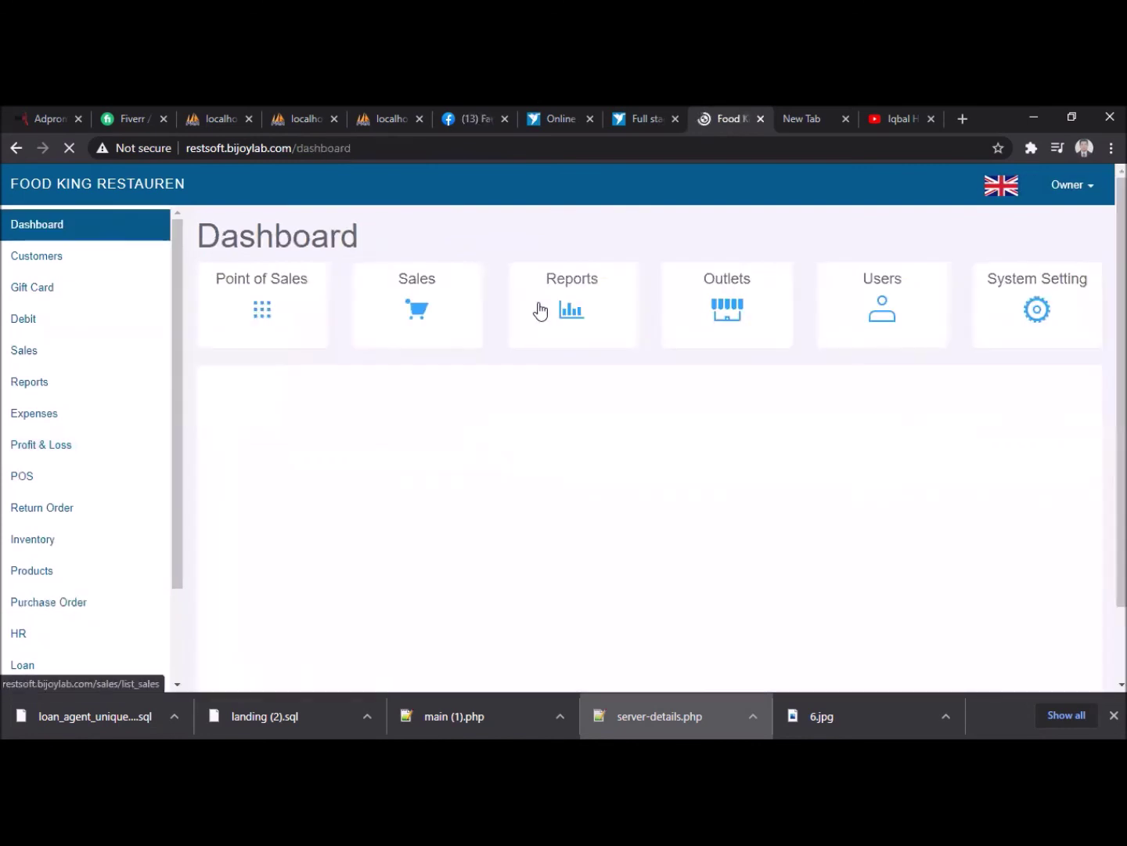
pyautogui.scroll(-2, 697, 618)
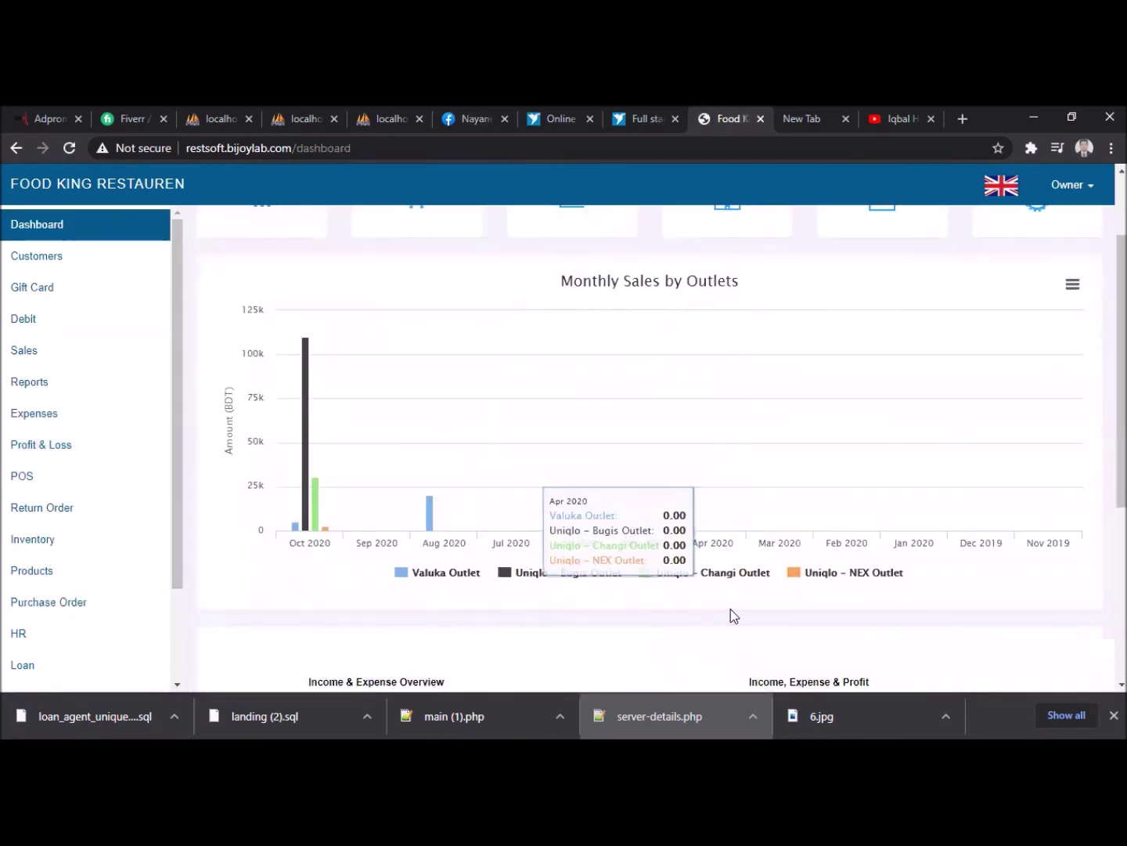
pyautogui.scroll(-3, 880, 586)
pyautogui.scroll(-1, 881, 588)
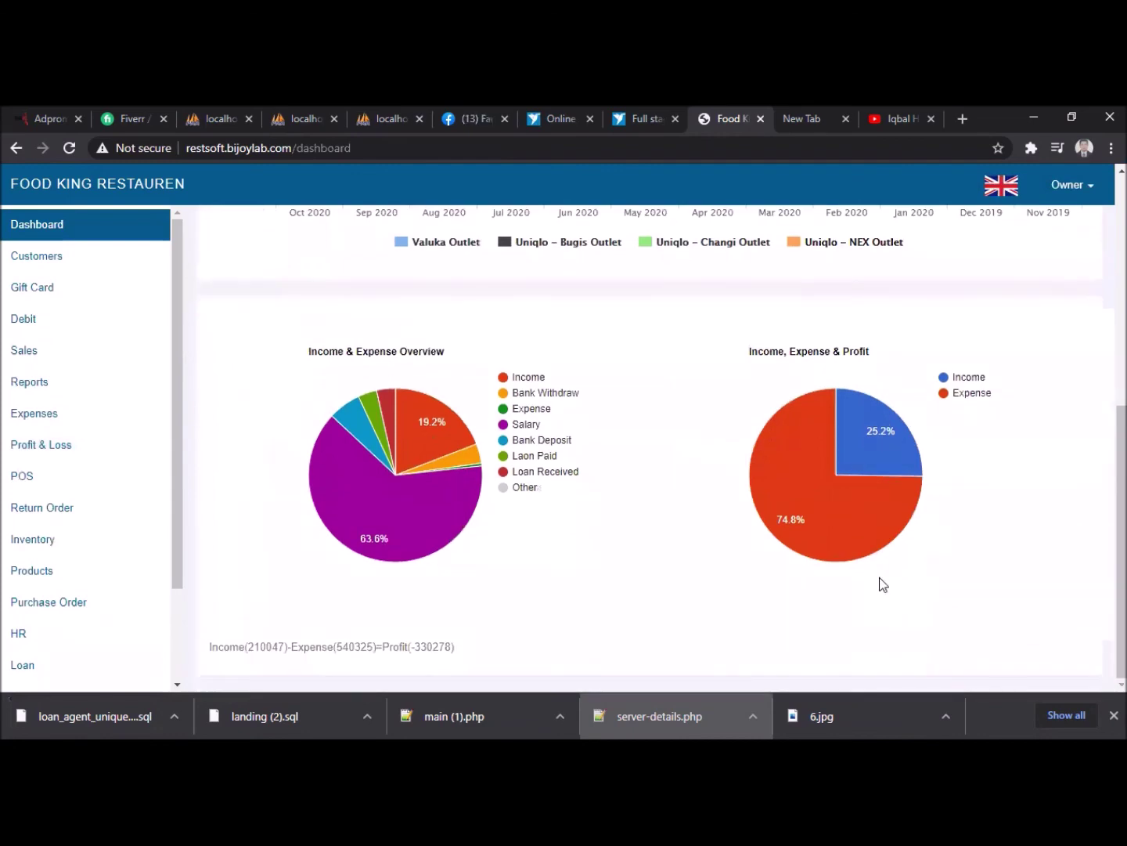
pyautogui.scroll(-1, 353, 650)
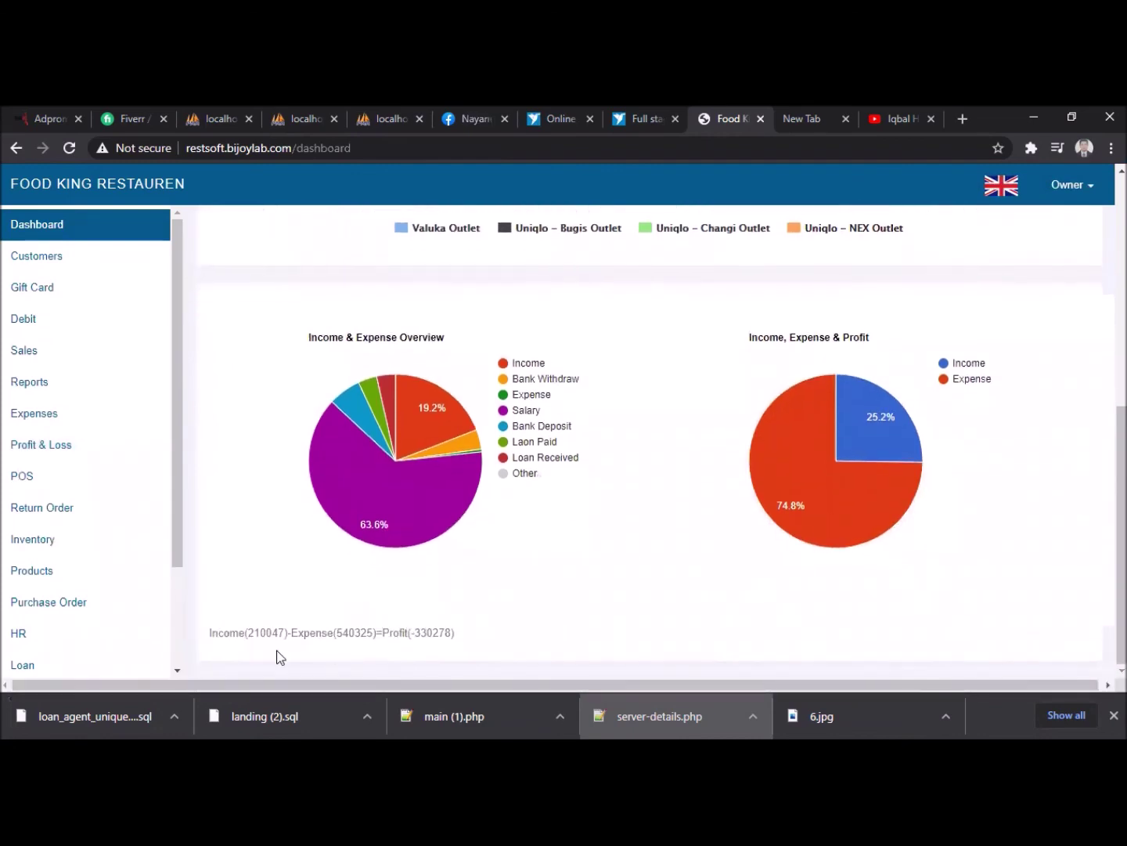
pyautogui.scroll(3, 732, 454)
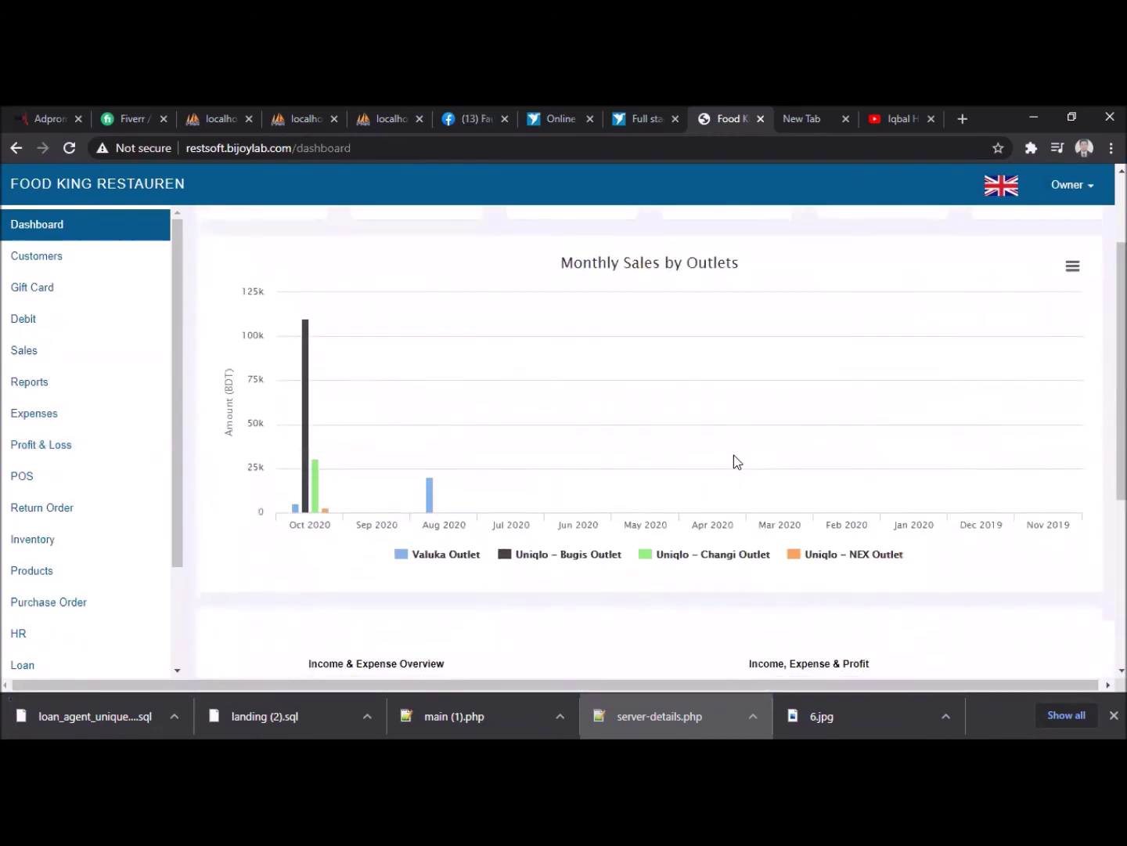
pyautogui.scroll(-3, 735, 458)
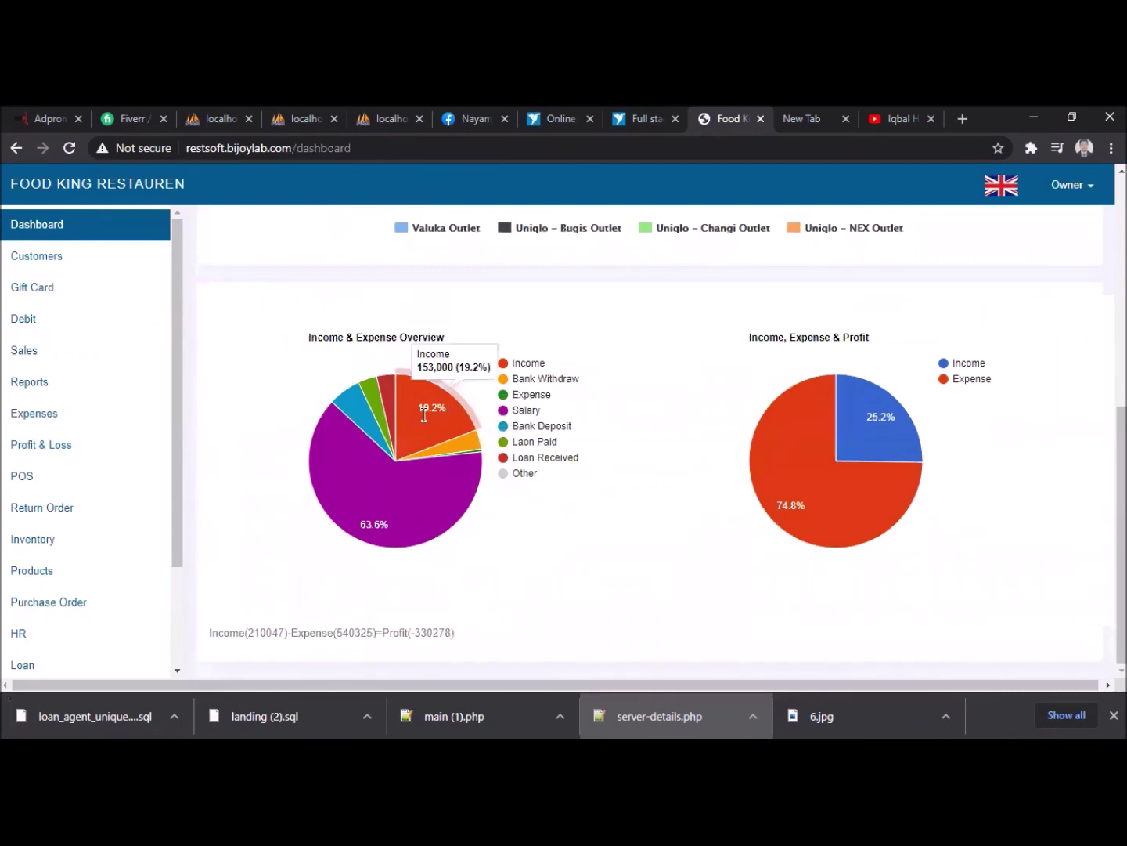
# - Inspect the pie chart slices showing income 210047, expense 540325 and profit -330278
pyautogui.moveTo(338, 477)
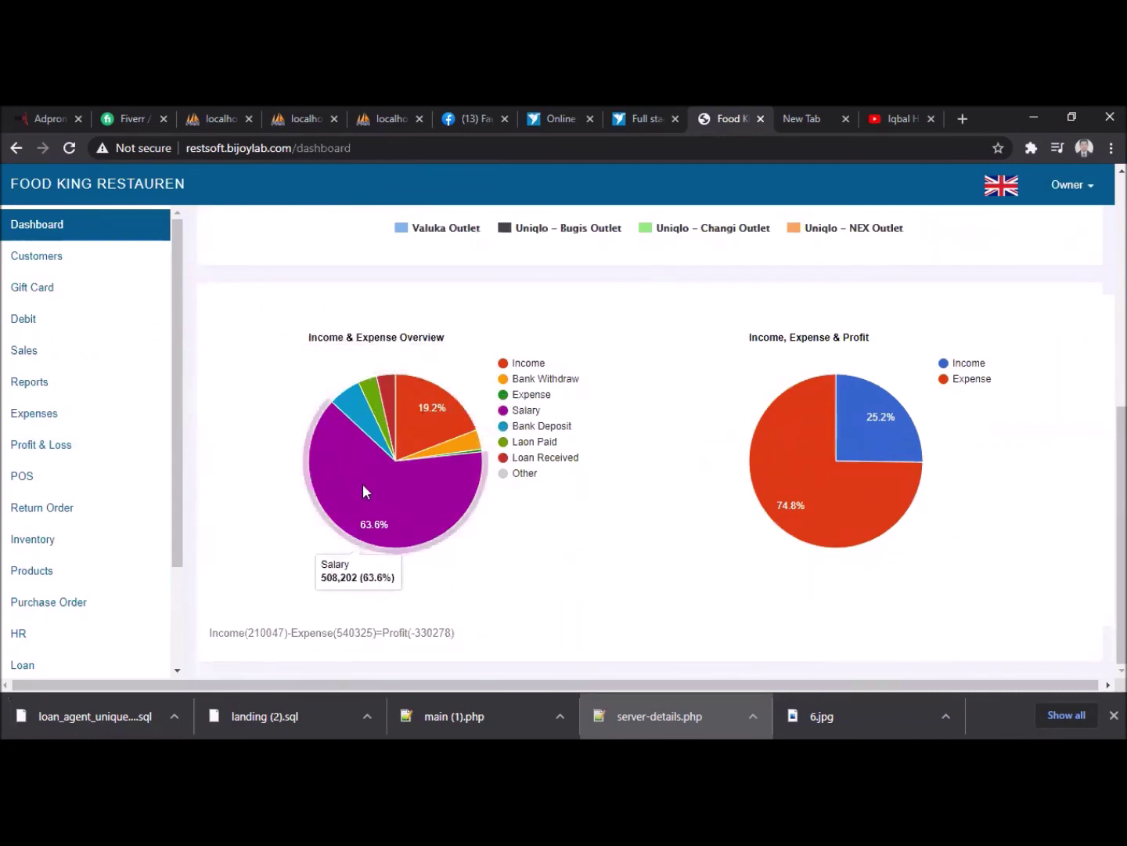
pyautogui.moveTo(853, 429)
pyautogui.scroll(8, 858, 422)
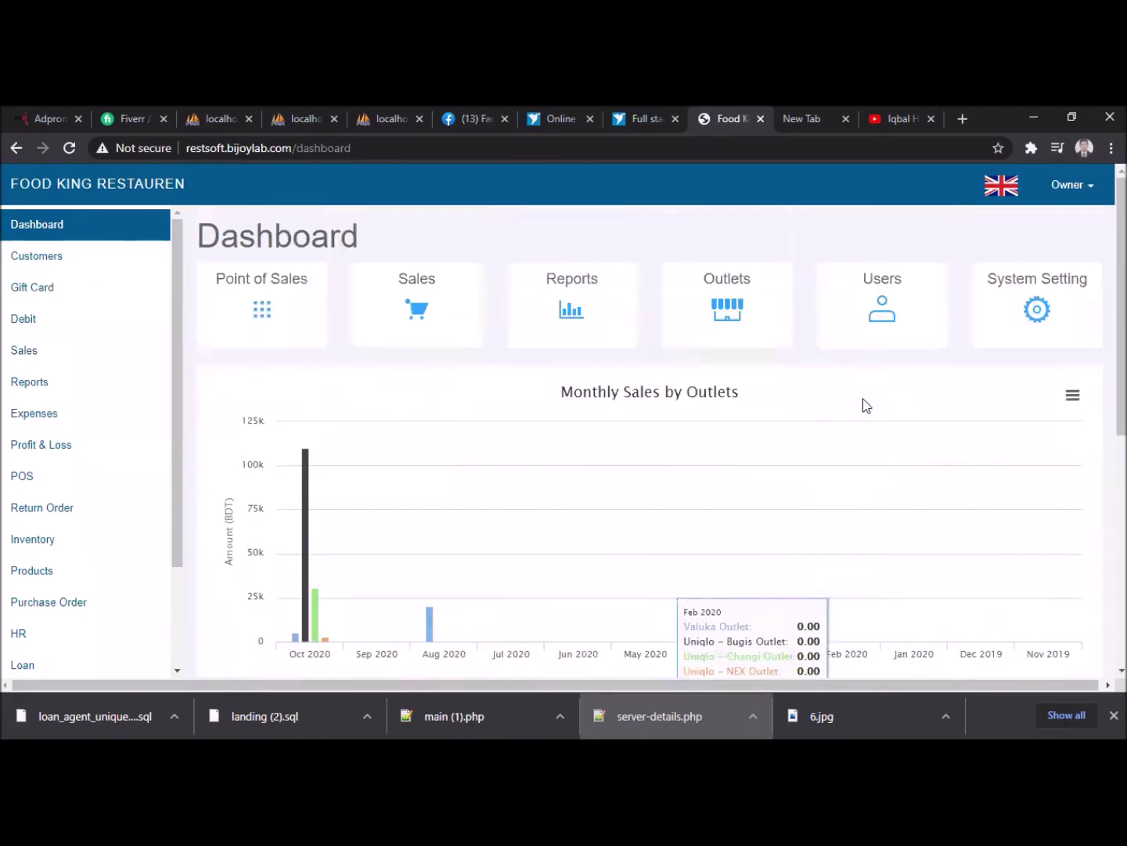